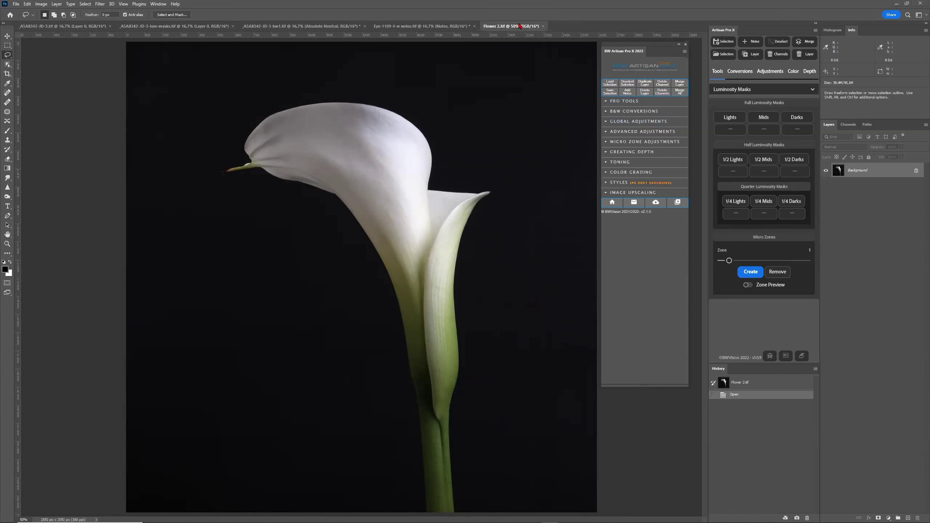
Switch to Chrome and open the bookmarked Artisan Adobe page in a new tab, declining to open the Creative Cloud Desktop App
key(alt+Tab)
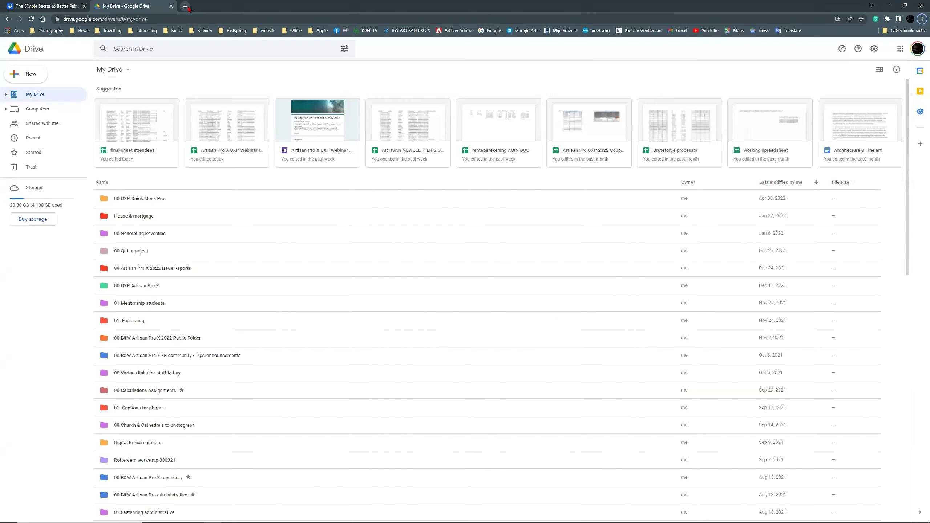
click(186, 8)
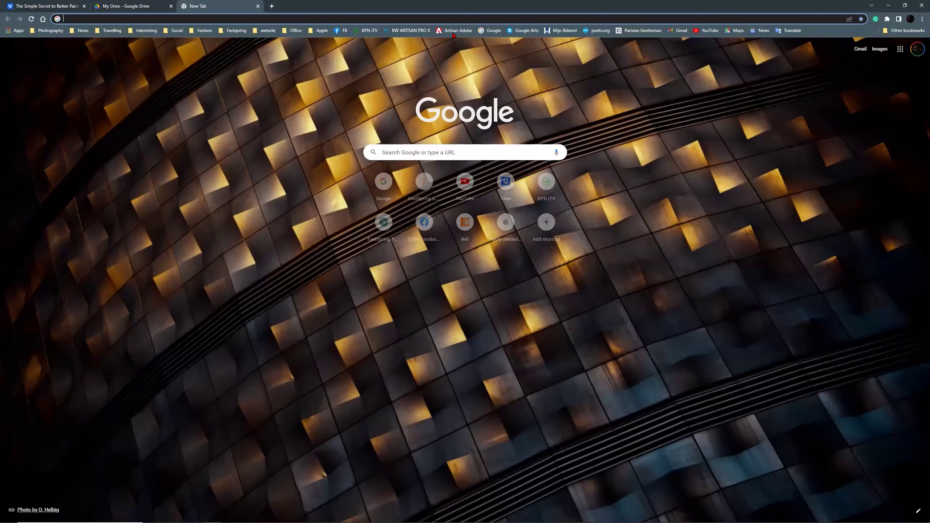
click(453, 34)
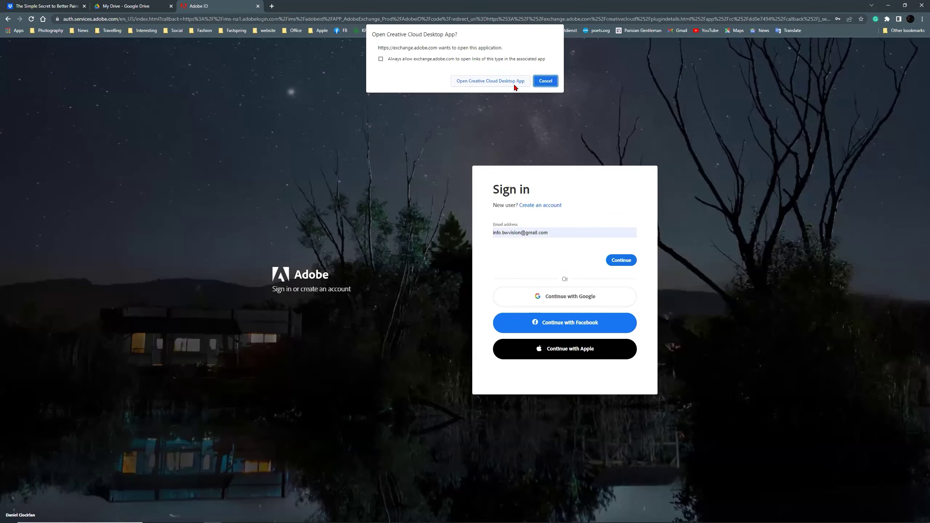
click(546, 82)
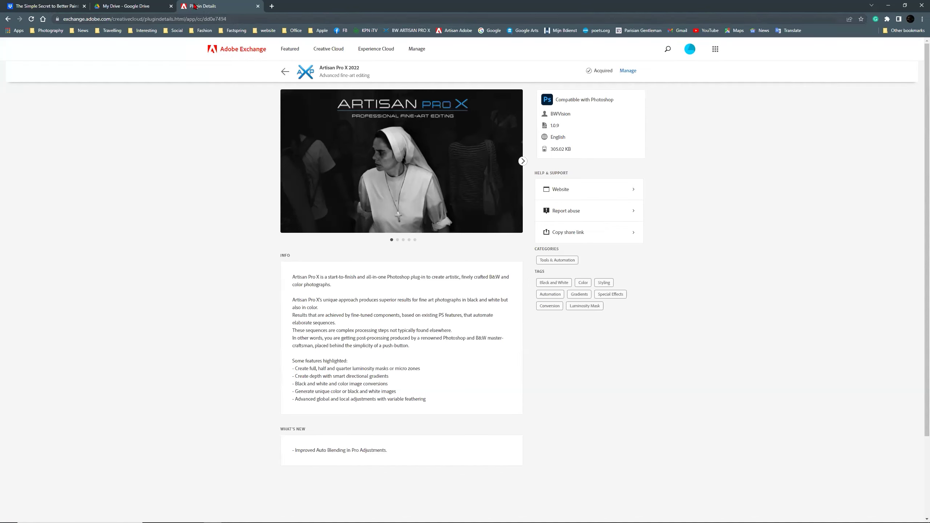
Switch back to Photoshop, shift the BW Artisan Pro X 2022 panel slightly and expand its Pro Tools section
key(alt+Tab)
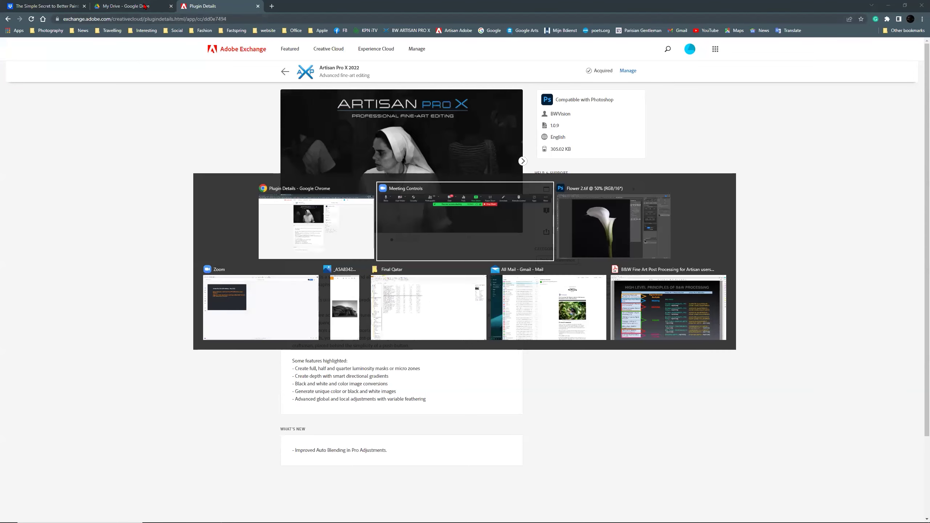
key(alt+Tab)
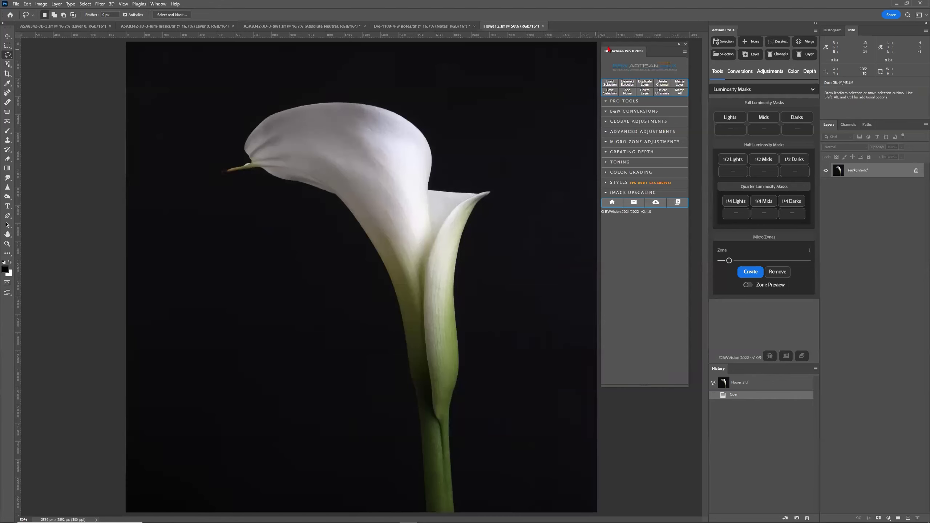
drag(630, 48, 628, 44)
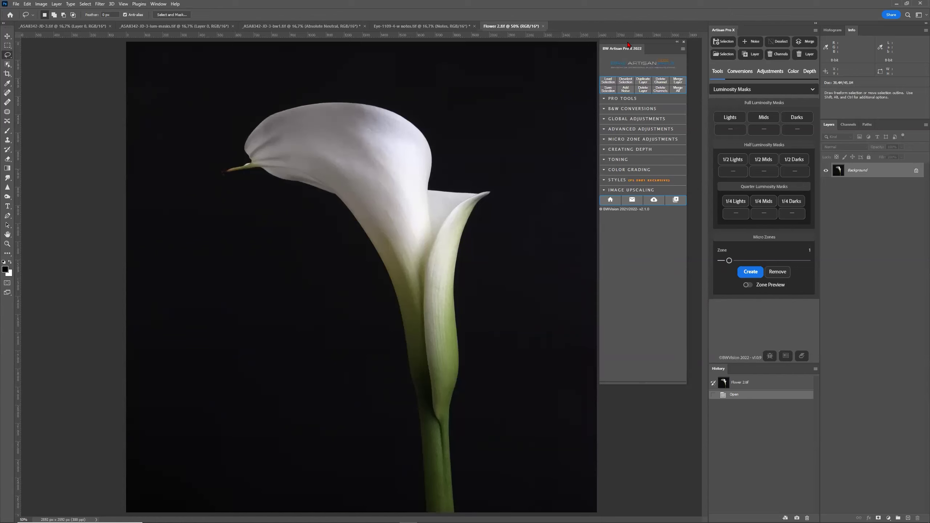
click(635, 101)
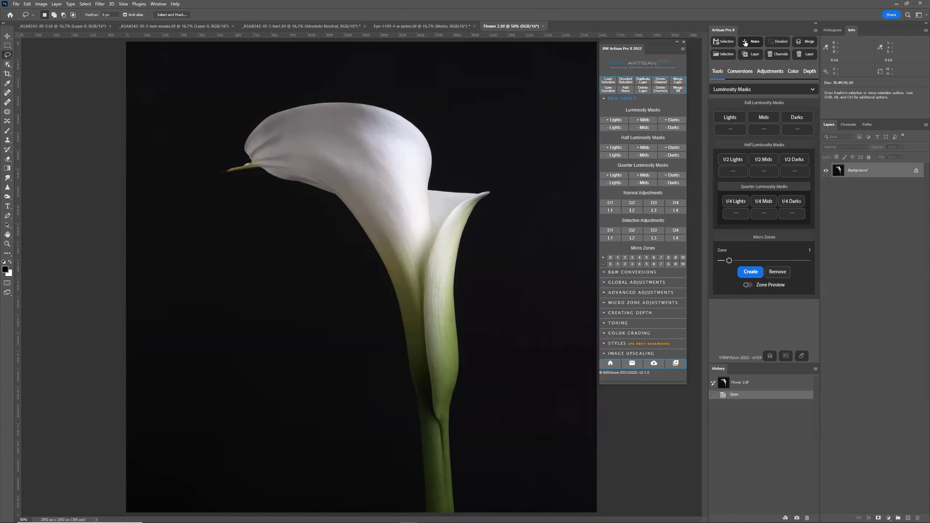
key(alt+Tab)
key(alt+Tab)
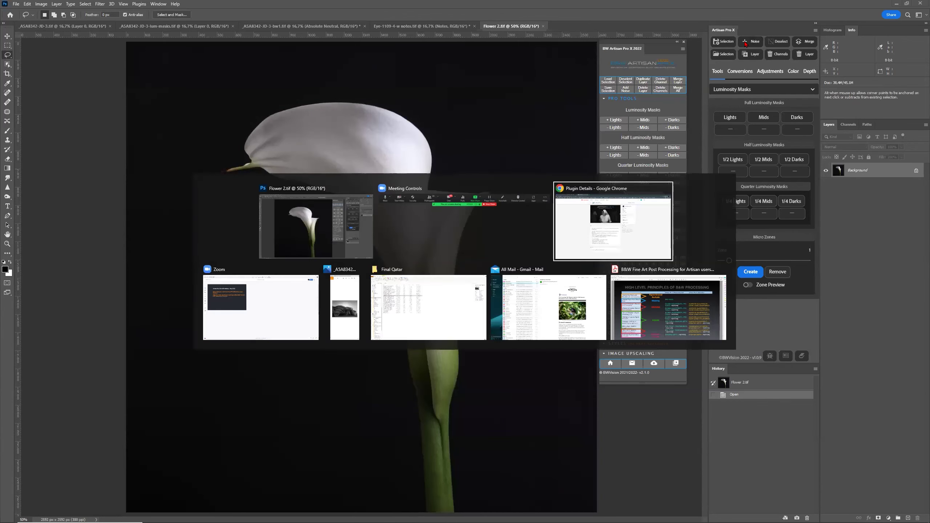
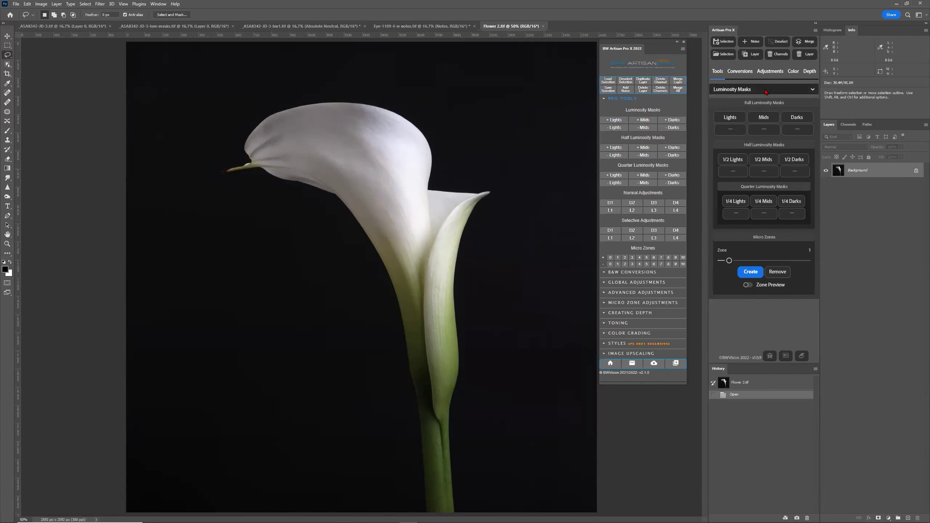
click(731, 95)
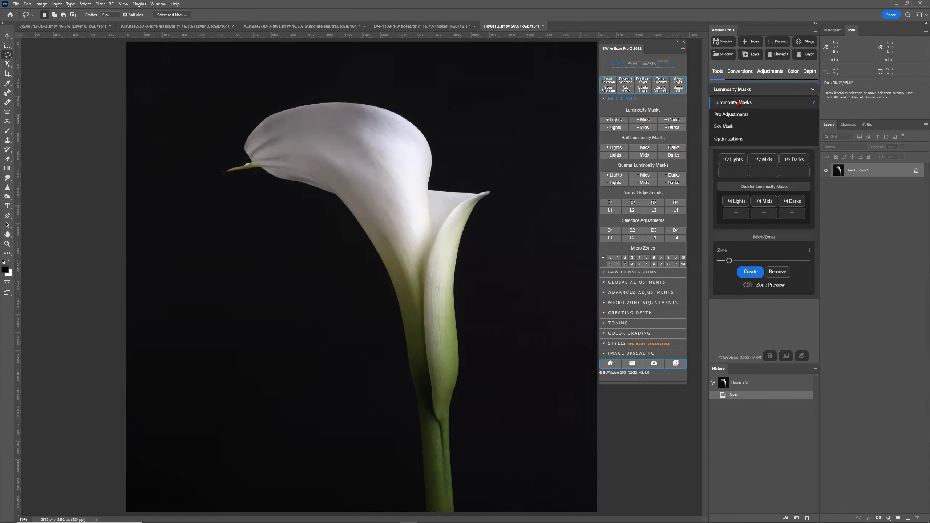
click(739, 103)
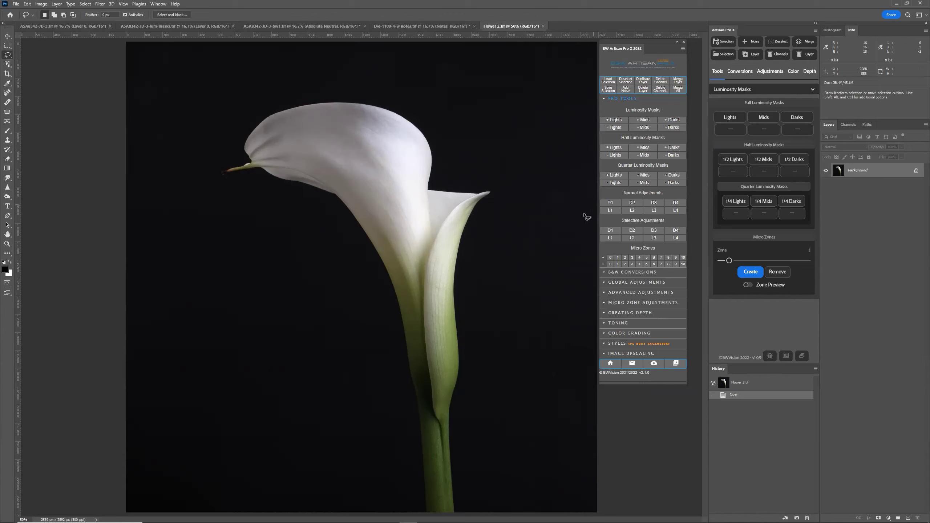
Show the Pro Adjustments tools in Artisan Pro X and try the Normal Adjustments strength from minimum to maximum
click(740, 89)
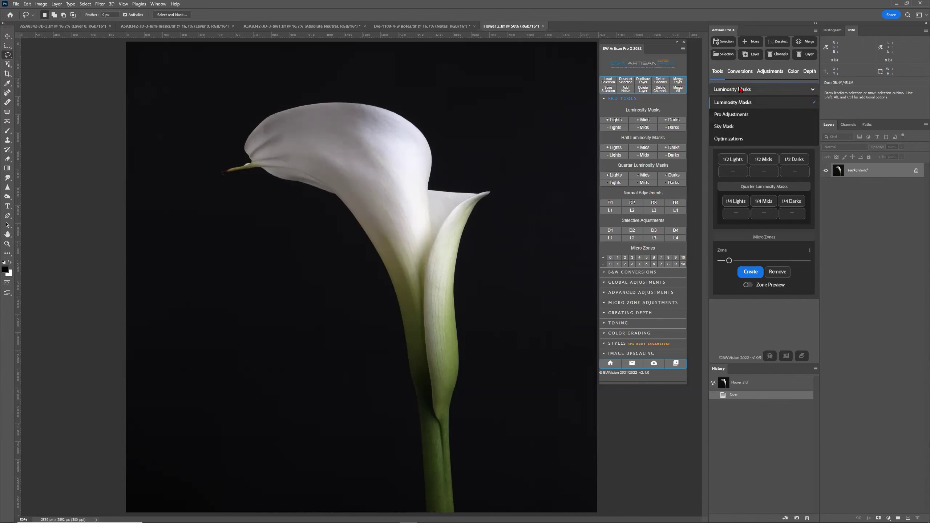
click(734, 116)
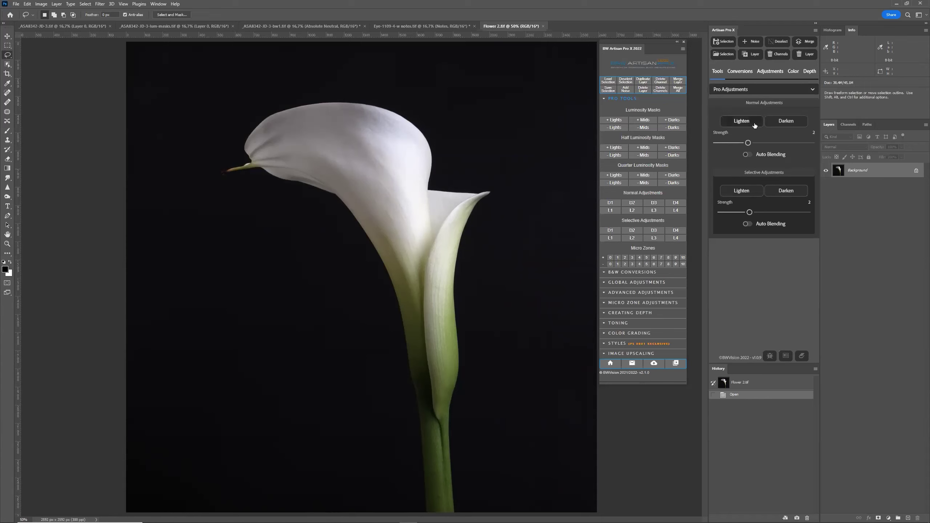
click(774, 121)
drag(748, 142, 716, 143)
drag(716, 142, 748, 143)
drag(748, 143, 813, 143)
View the Artisan Pro X Sky Mask and Optimizations tools, and expand Image Upscaling in BW Artisan Pro X 2022 for comparison
click(770, 90)
click(762, 126)
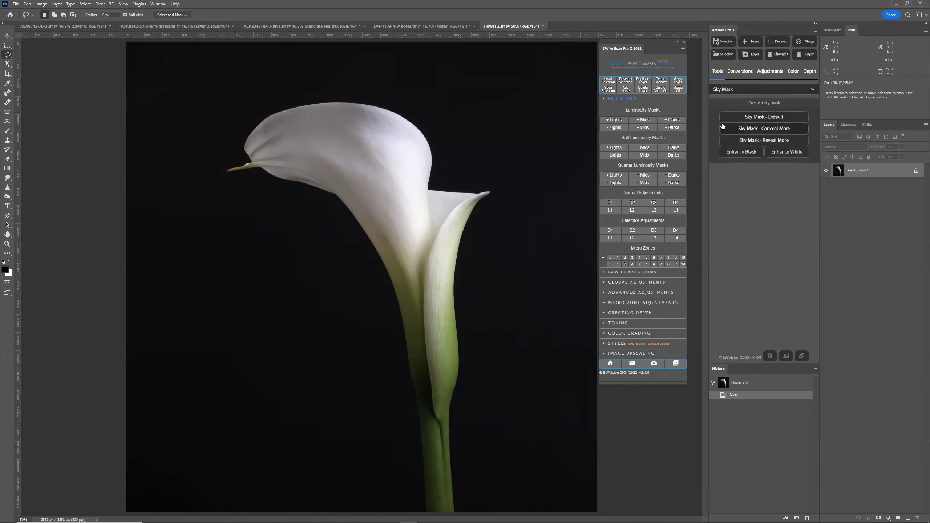
click(759, 91)
click(748, 138)
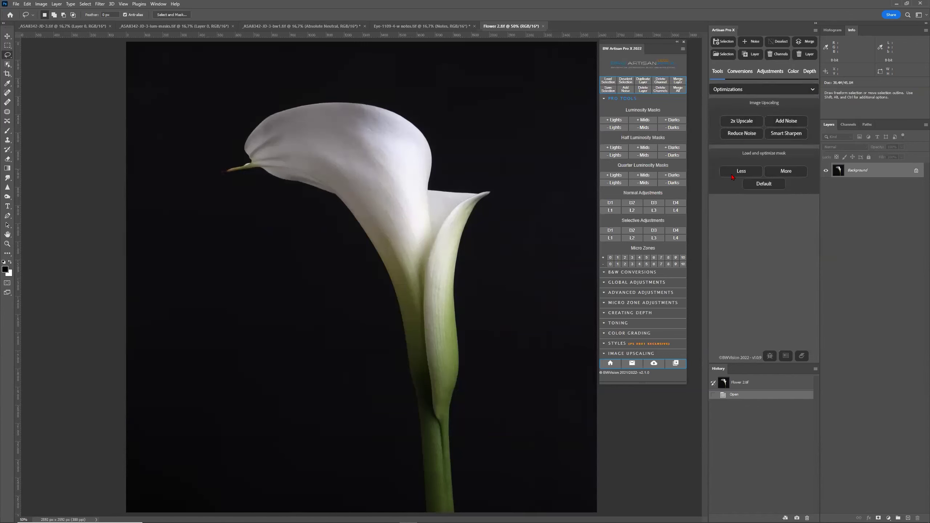
click(655, 353)
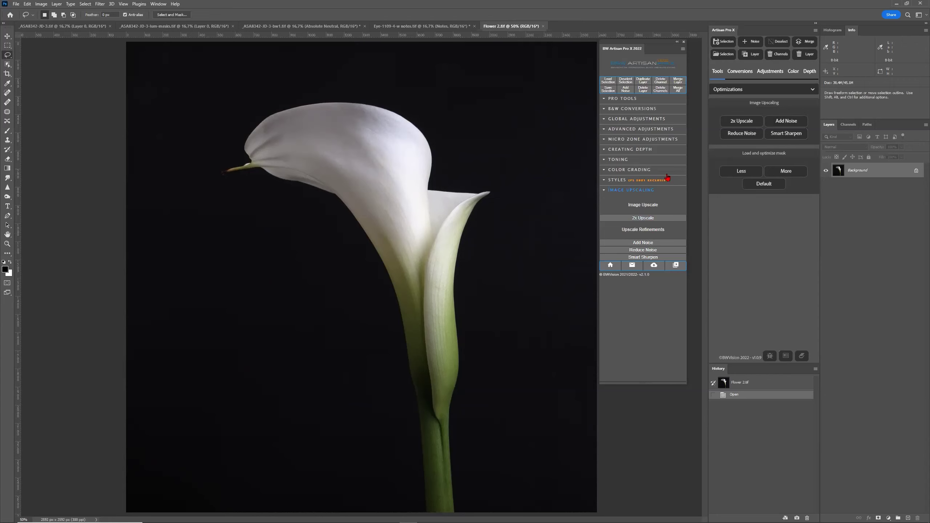
Show the Artisan Pro X conversion tools and expand the matching B&W Conversions section in BW Artisan Pro X 2022
click(737, 91)
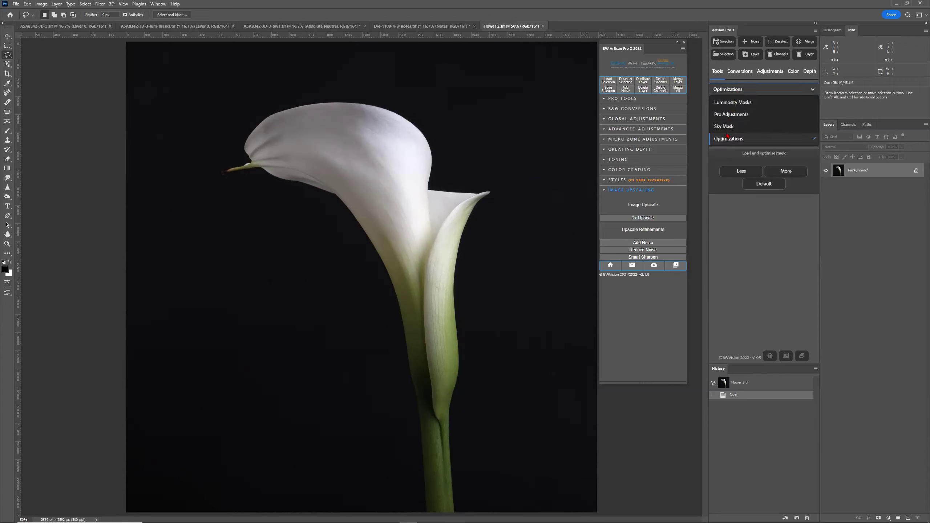
click(740, 72)
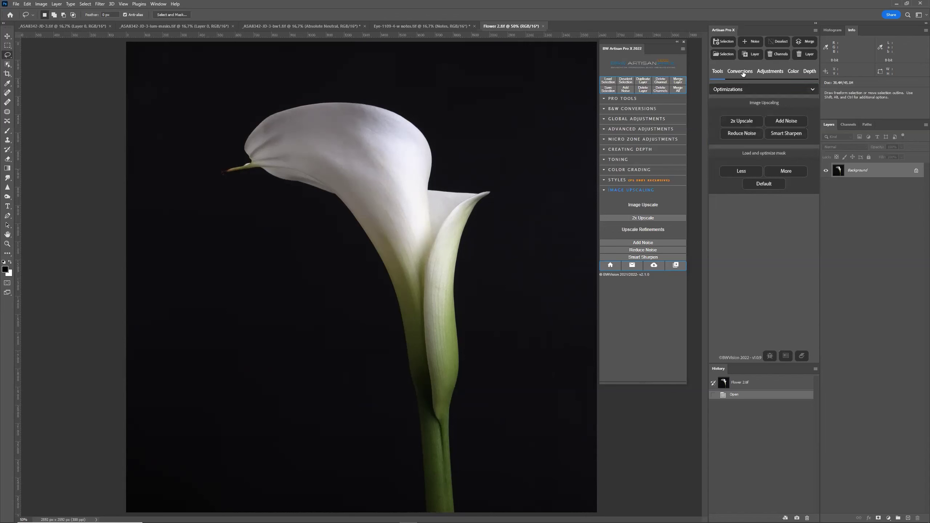
click(643, 109)
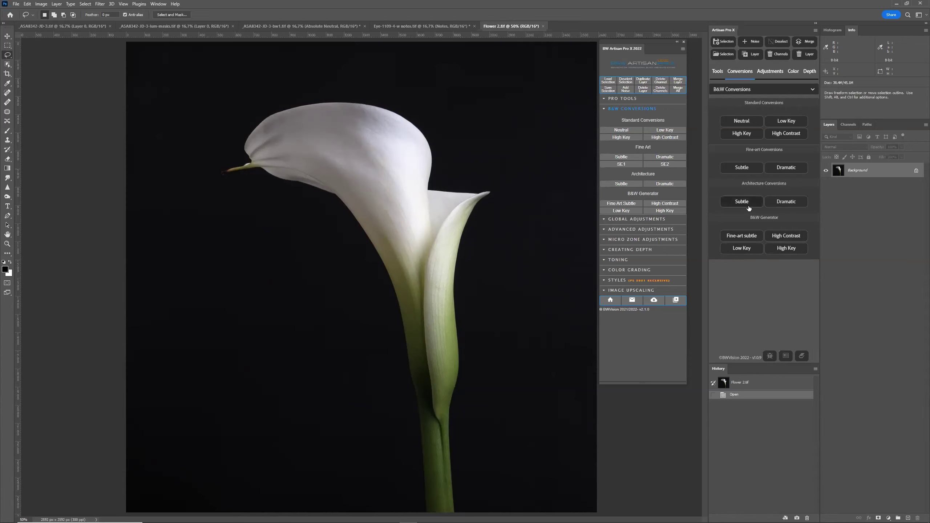
Display the Styles options in Artisan Pro X and in BW Artisan Pro X 2022 side by side
click(749, 91)
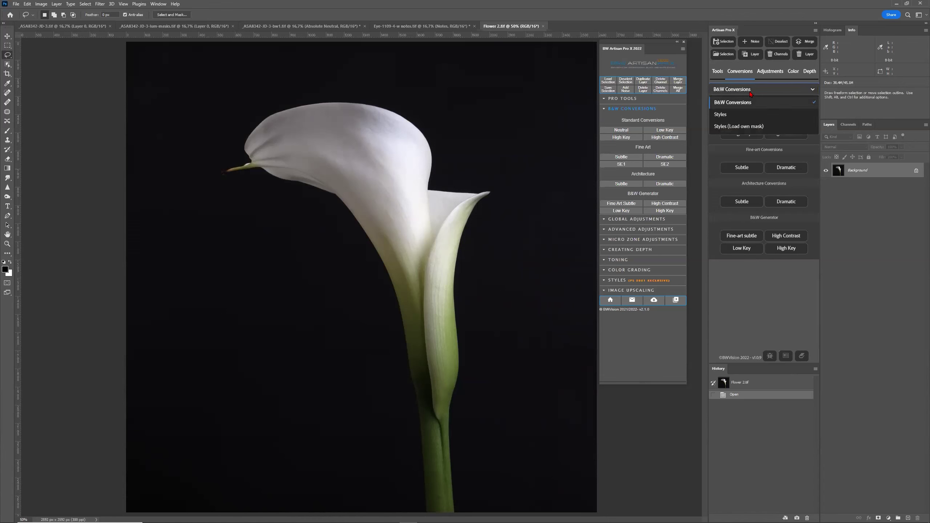
click(739, 121)
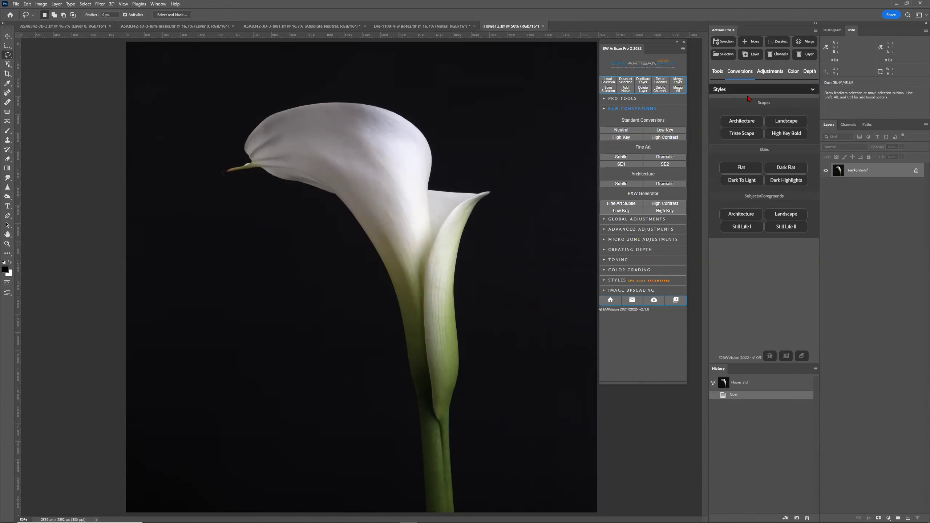
click(627, 280)
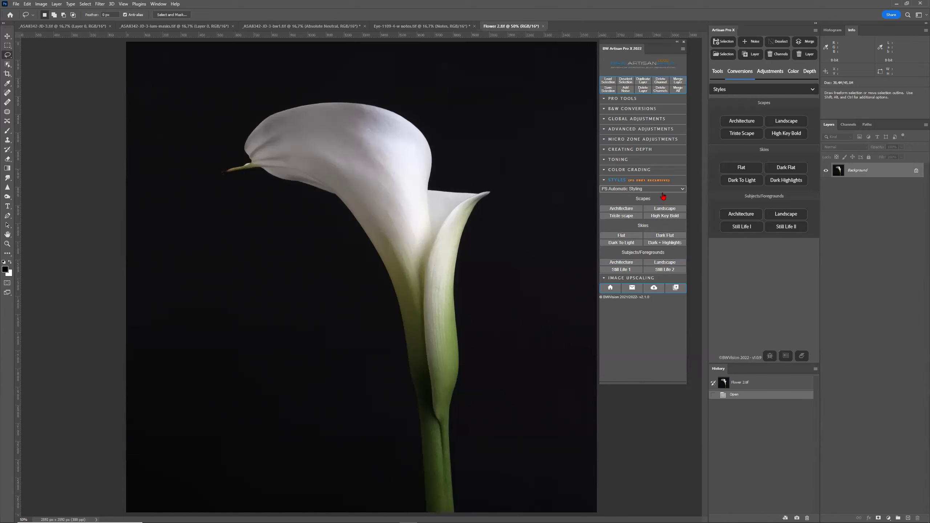
Set both panels' styles to the own-mask variant: Styles (Load own mask) in Artisan Pro X and Load Own Mask in BW Artisan Pro X 2022
click(739, 91)
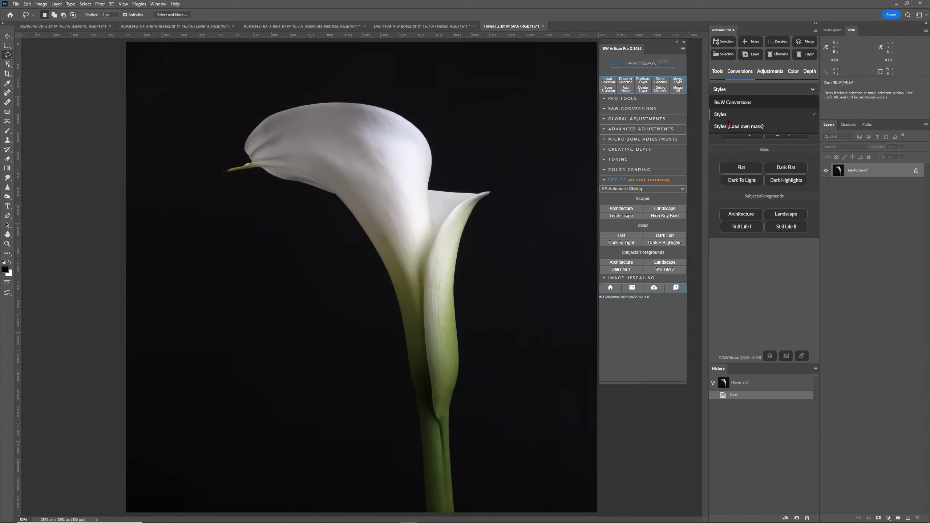
key(Escape)
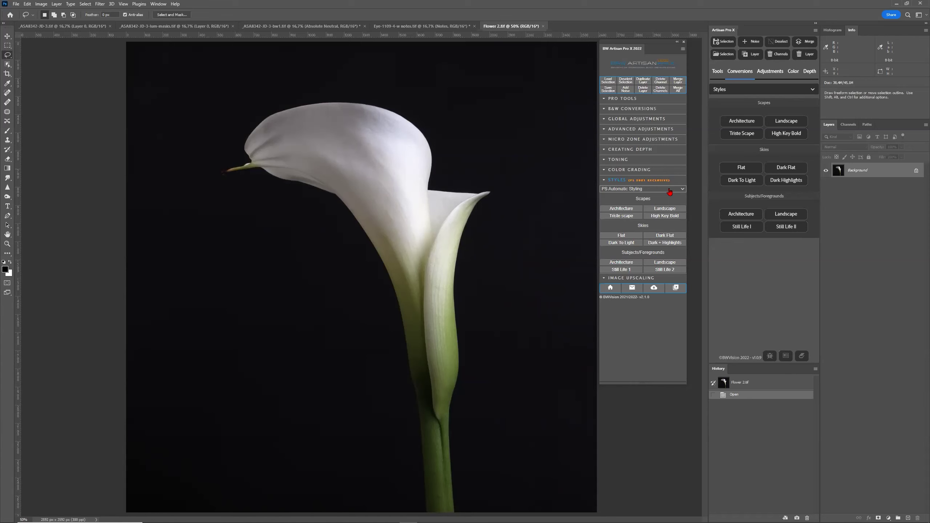
click(748, 91)
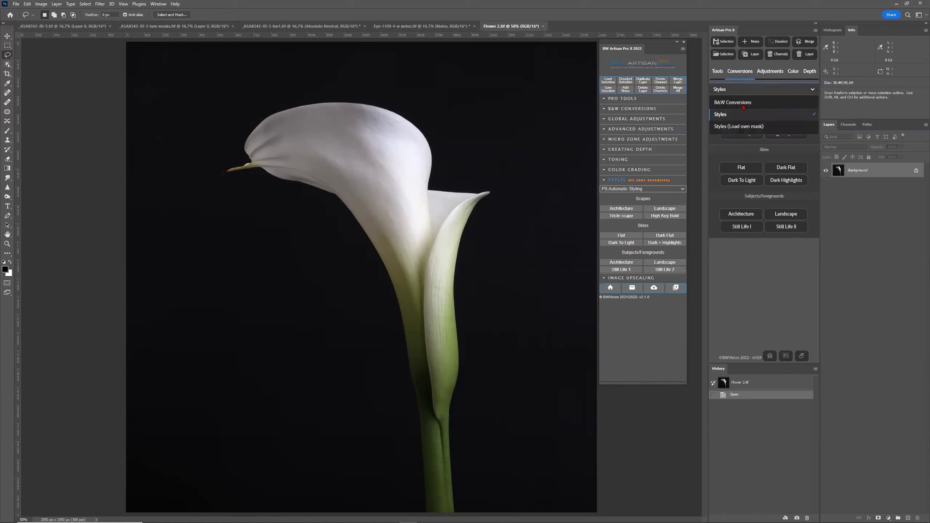
click(739, 127)
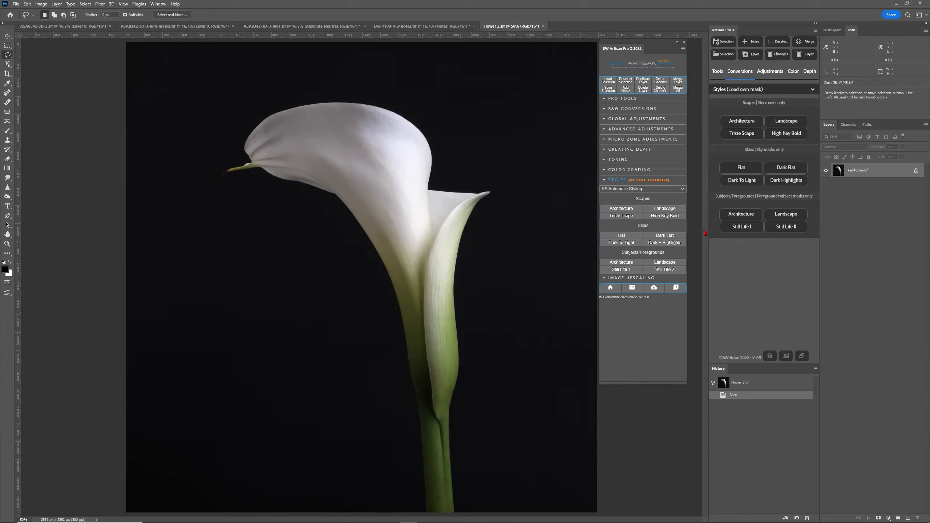
click(665, 189)
click(659, 200)
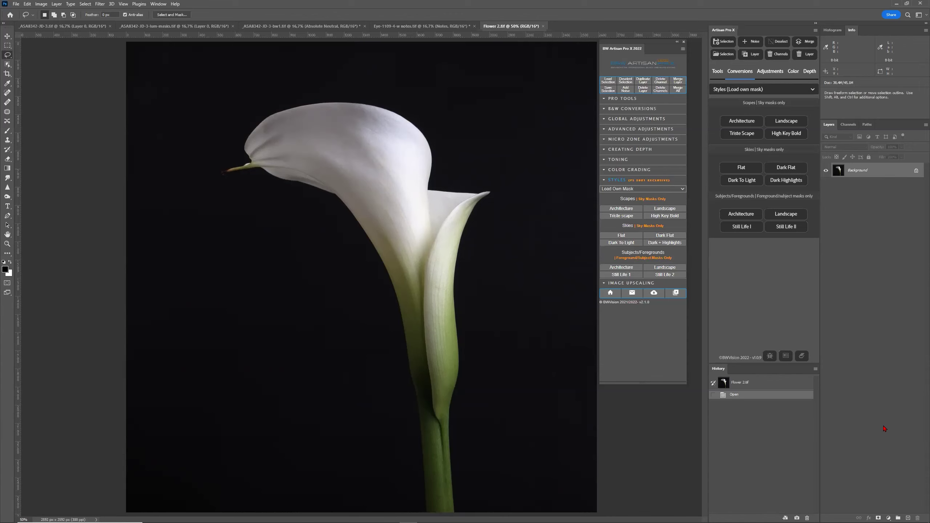
Show Global Adjustments in both Artisan panels and check the list of available adjustment categories, keeping Global Adjustments selected
click(718, 90)
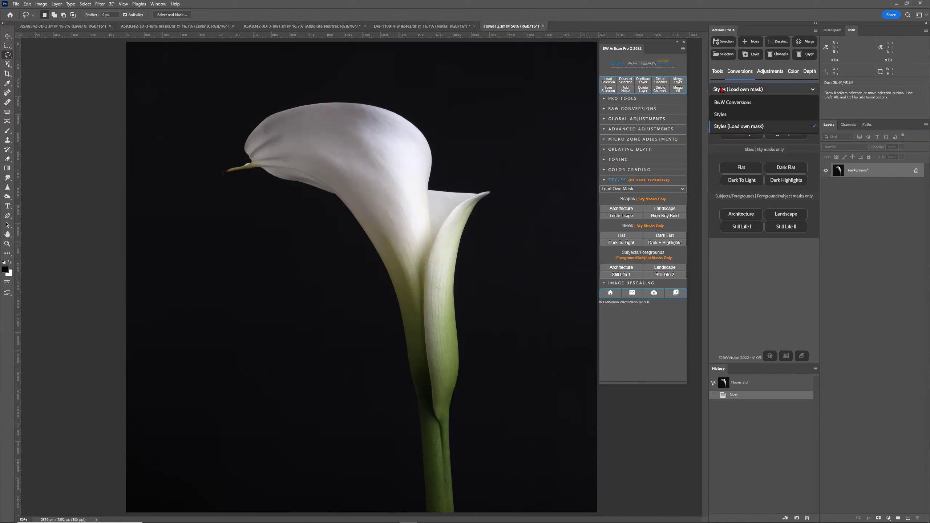
click(764, 71)
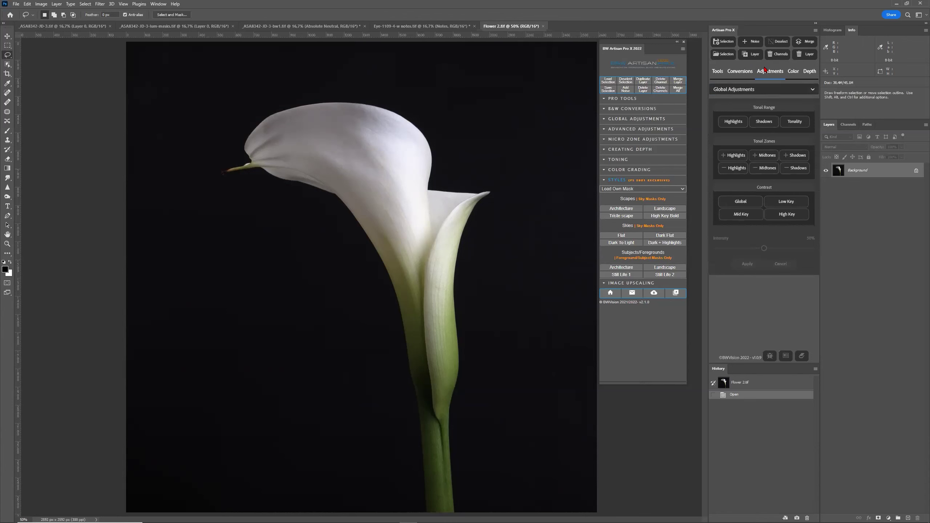
click(647, 121)
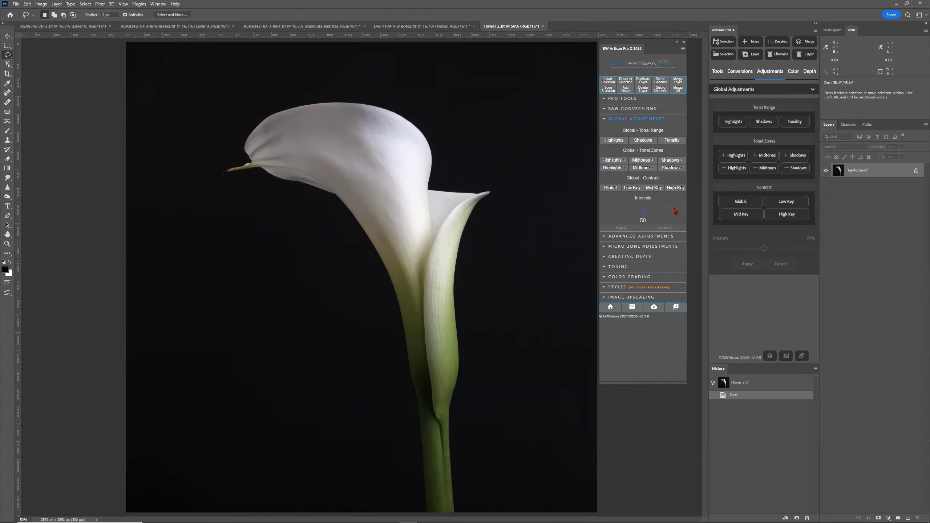
click(754, 91)
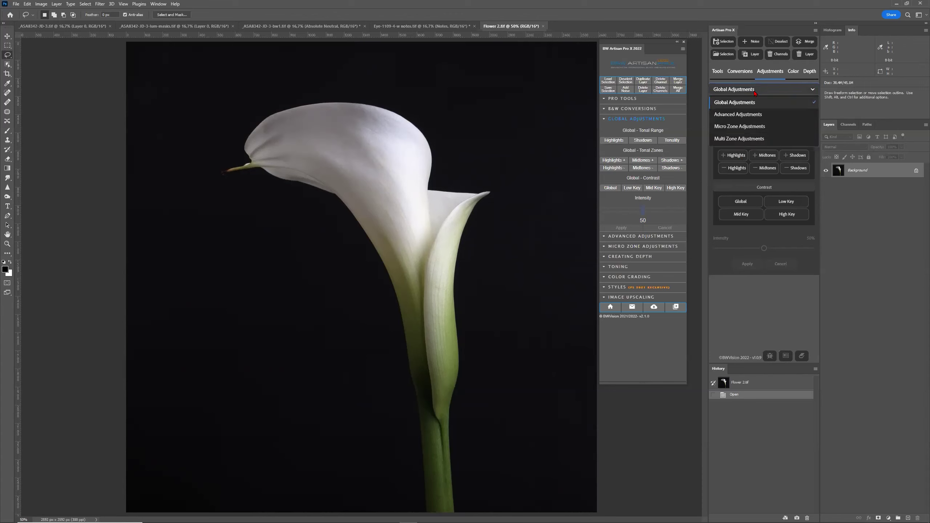
click(757, 102)
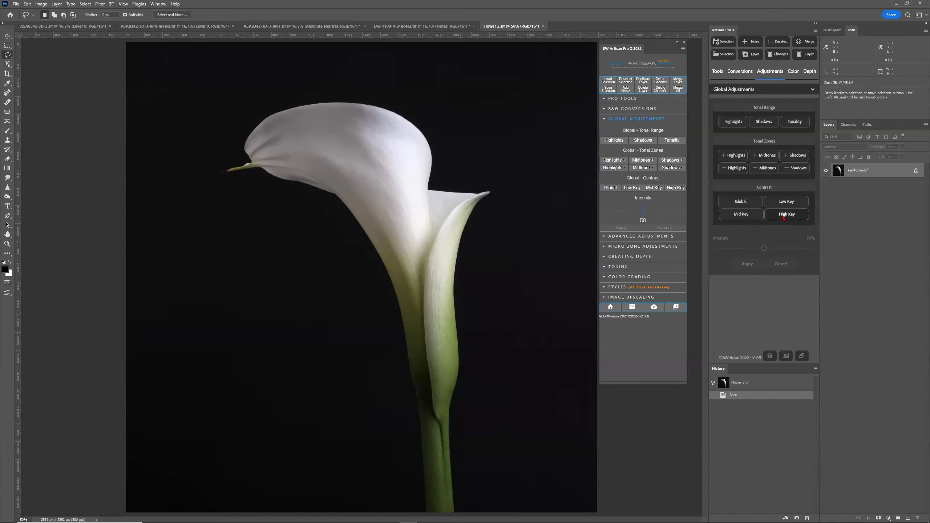
Switch to the B&W Fine Art Post Processing PDF in Acrobat to consult the high-level principles table
key(alt+Tab)
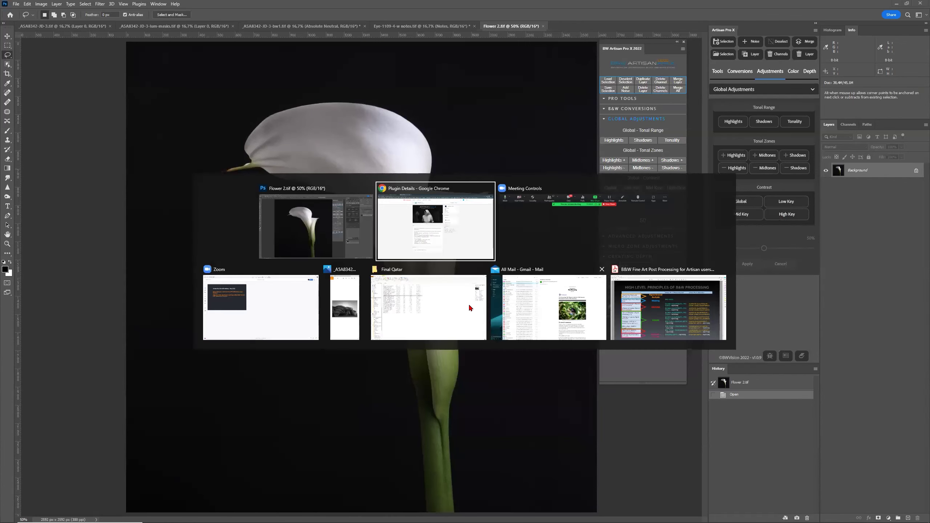
click(669, 308)
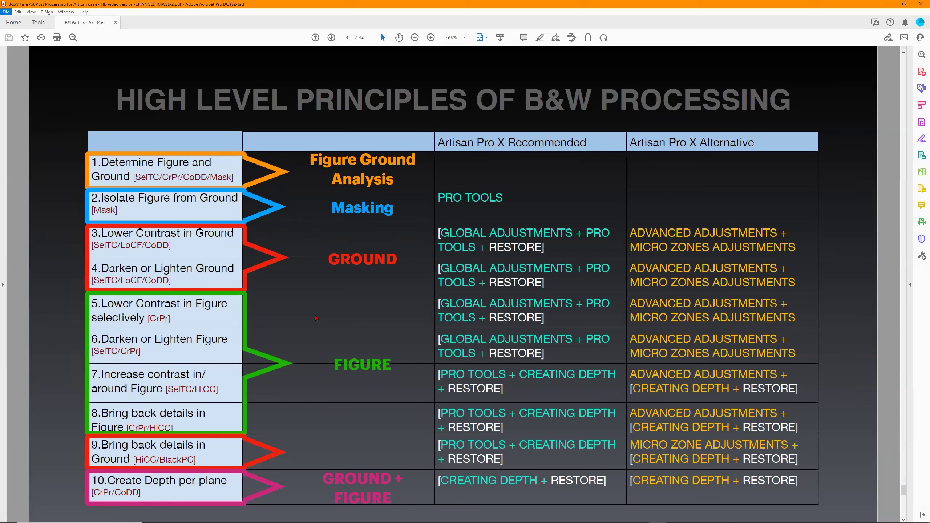
Return to Photoshop and display the Advanced Adjustments in both Artisan Pro X and BW Artisan Pro X 2022
key(alt+Tab)
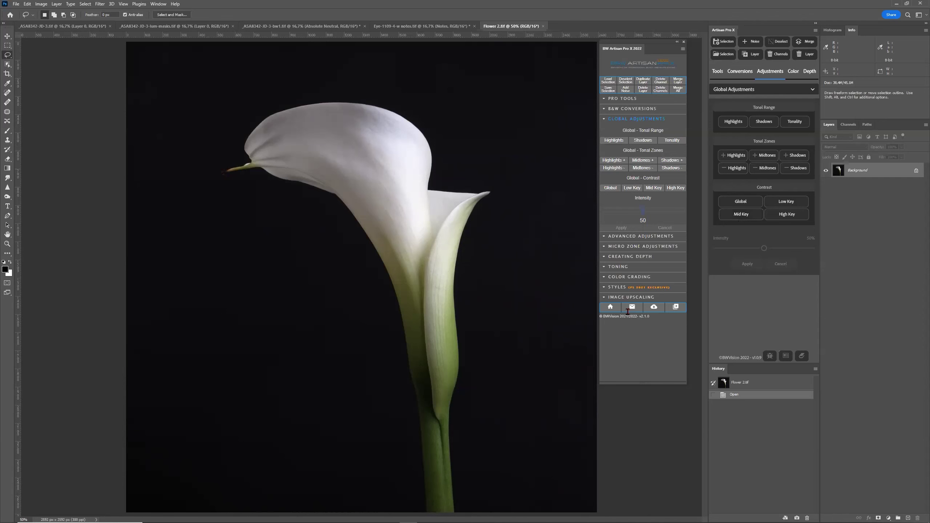
click(799, 91)
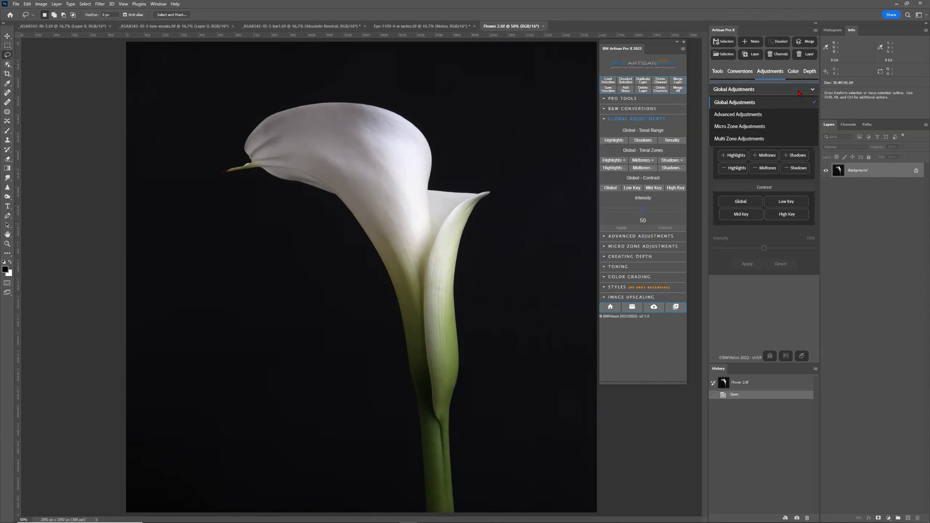
click(779, 115)
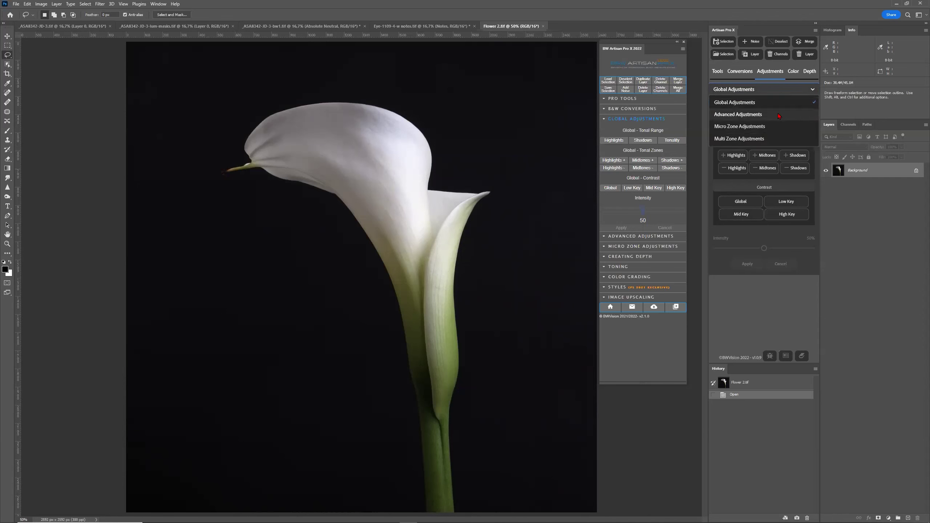
click(653, 238)
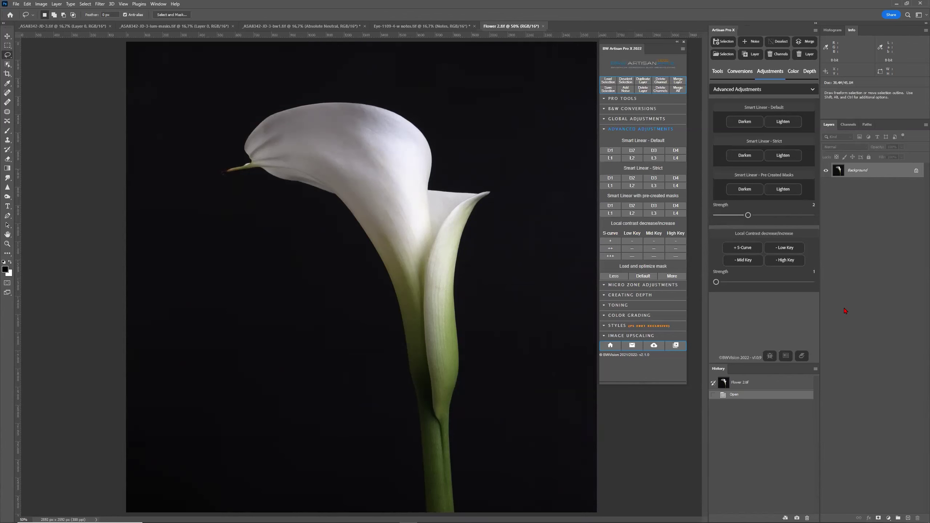
click(654, 153)
In Artisan Pro X's Advanced Adjustments, set the Smart Linear strength to 4 and the local contrast strength to 3
drag(749, 216, 702, 217)
drag(717, 216, 780, 216)
drag(781, 216, 815, 216)
mouse_move(716, 282)
mouse_down()
mouse_move(861, 297)
mouse_move(704, 279)
mouse_up()
drag(717, 283, 842, 294)
Show Global Adjustments in both Artisan panels, and set Artisan Pro X back to Advanced Adjustments
click(671, 119)
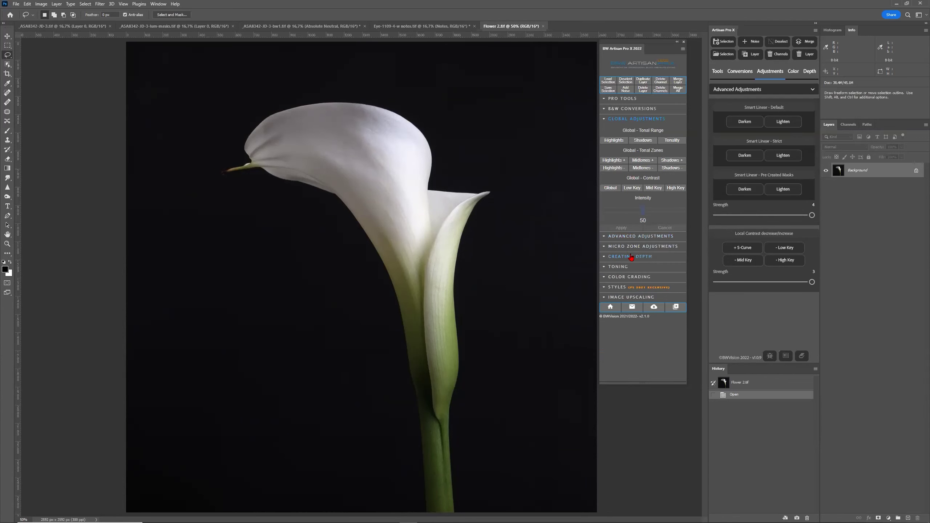
click(741, 90)
click(734, 103)
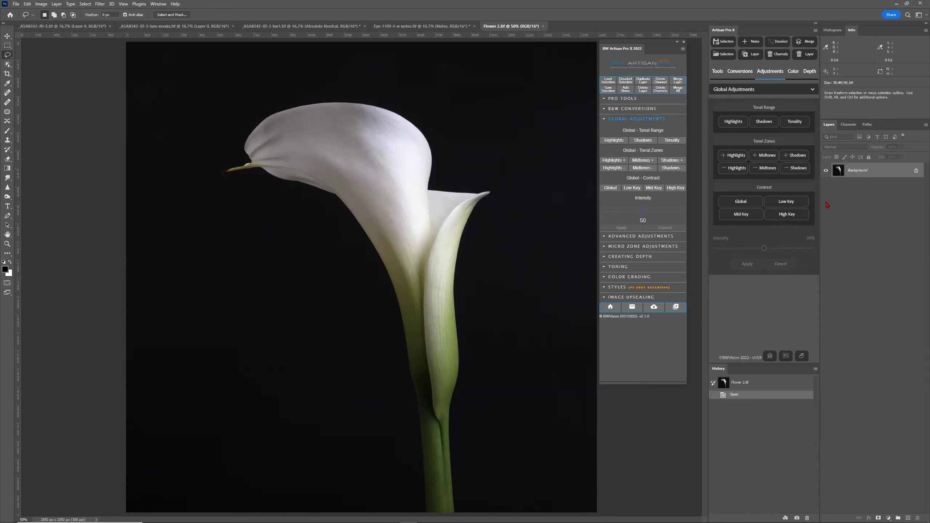
click(747, 89)
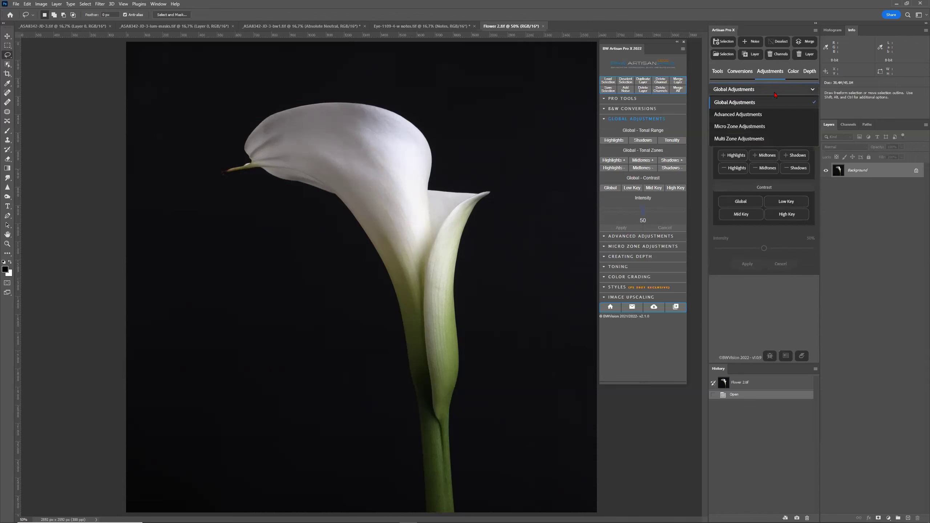
click(749, 119)
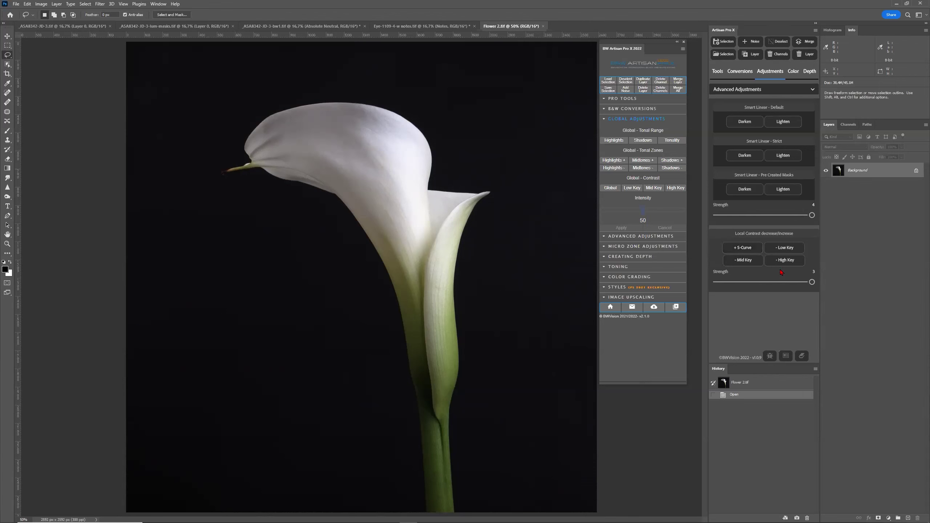
Apply the Neutral standard B&W conversion from Artisan Pro X to the calla lily image
click(746, 74)
click(769, 89)
click(769, 103)
click(744, 122)
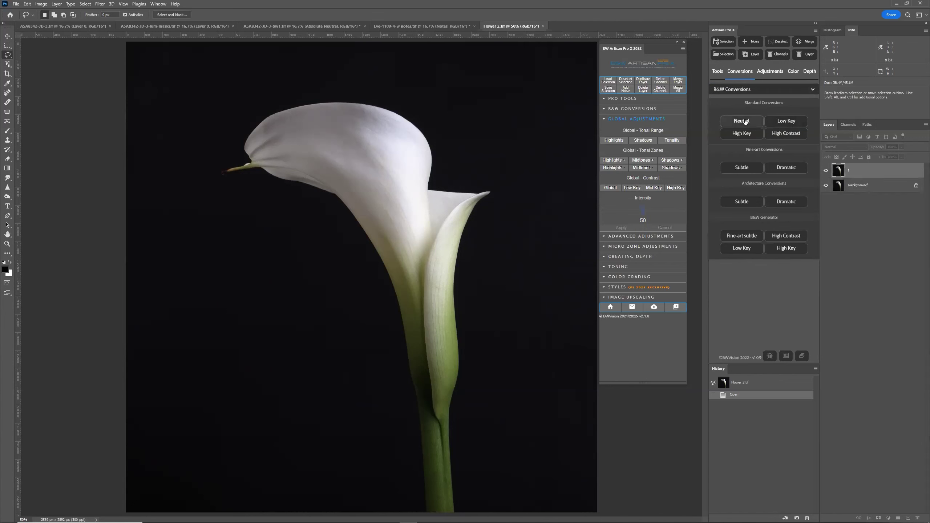
Examine the saved flower mask channel against the RGB image, ending on the layer list
click(848, 124)
click(856, 193)
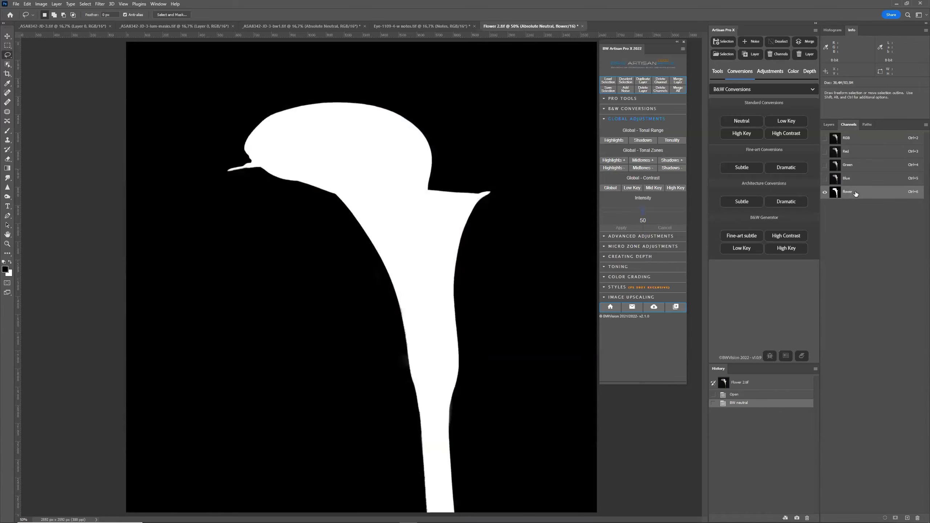
click(853, 136)
click(829, 124)
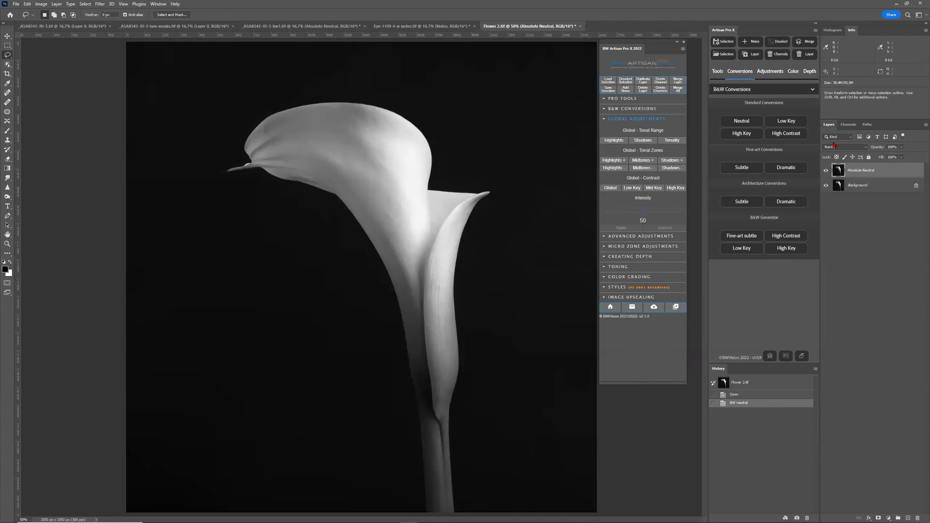
click(848, 125)
click(851, 194)
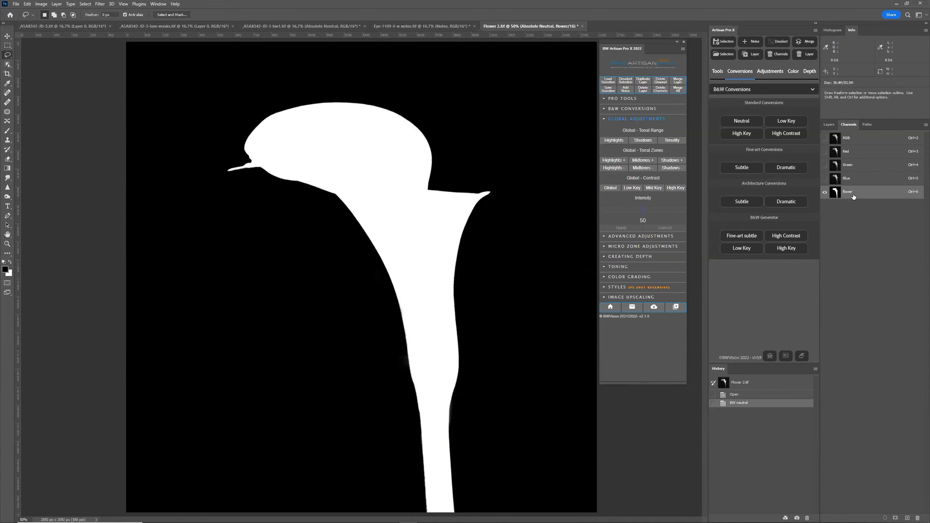
click(858, 138)
click(829, 125)
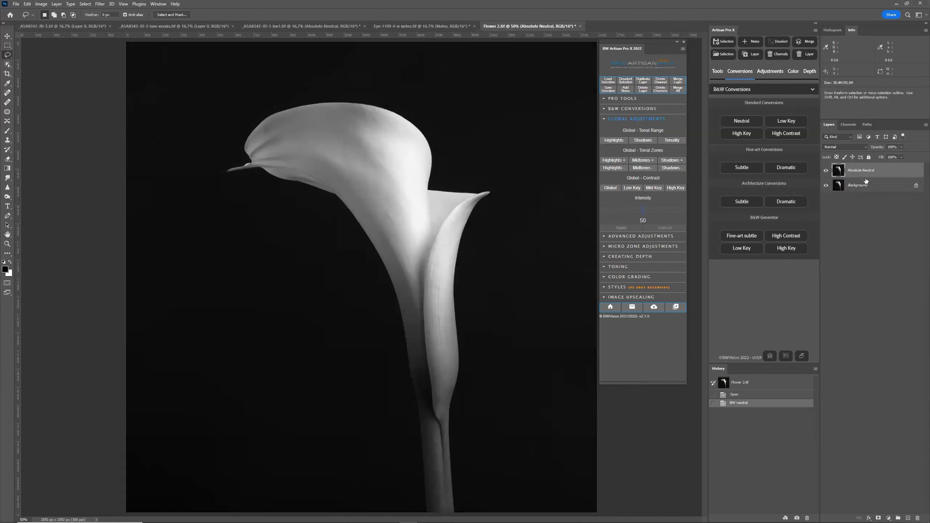
Add an empty white layer mask to the Absolute Neutral layer
click(879, 514)
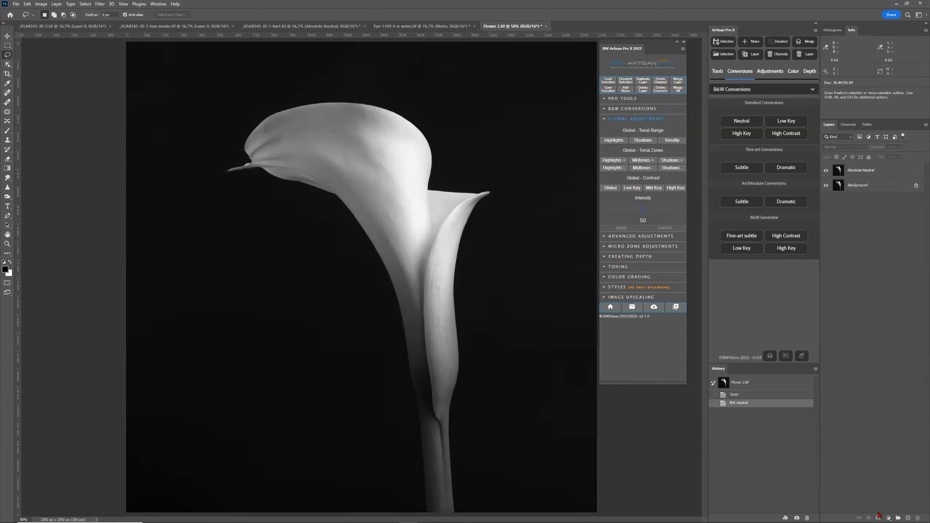
click(895, 177)
click(878, 517)
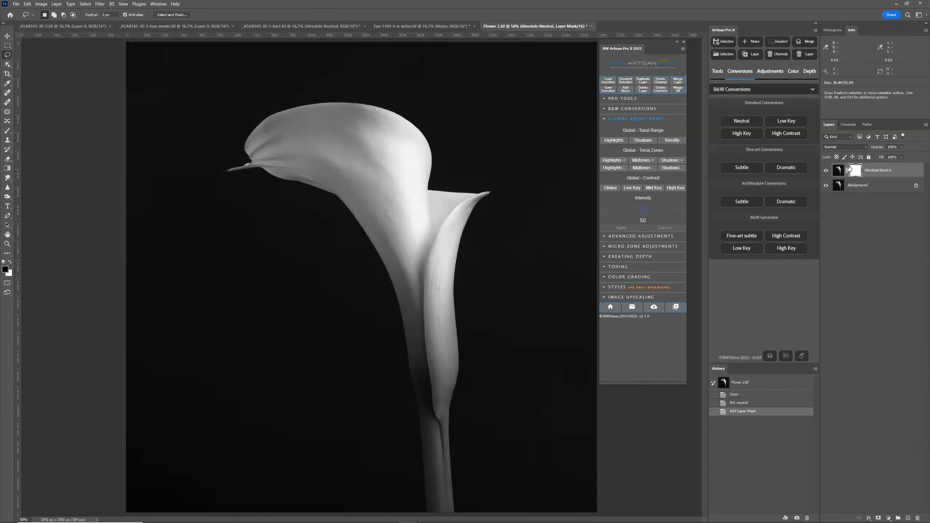
Compare the flower channel with the RGB composite while the Absolute Neutral layer carries its mask
click(848, 124)
click(859, 209)
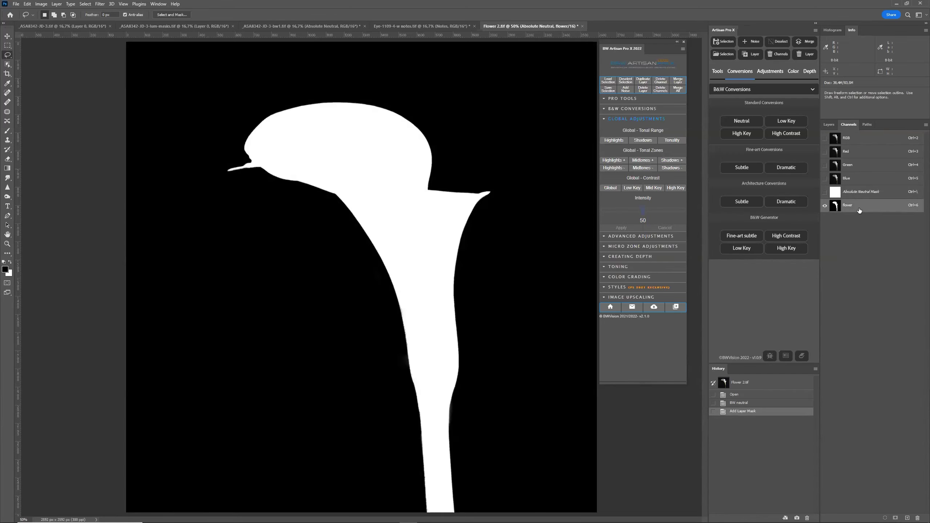
click(848, 143)
click(829, 125)
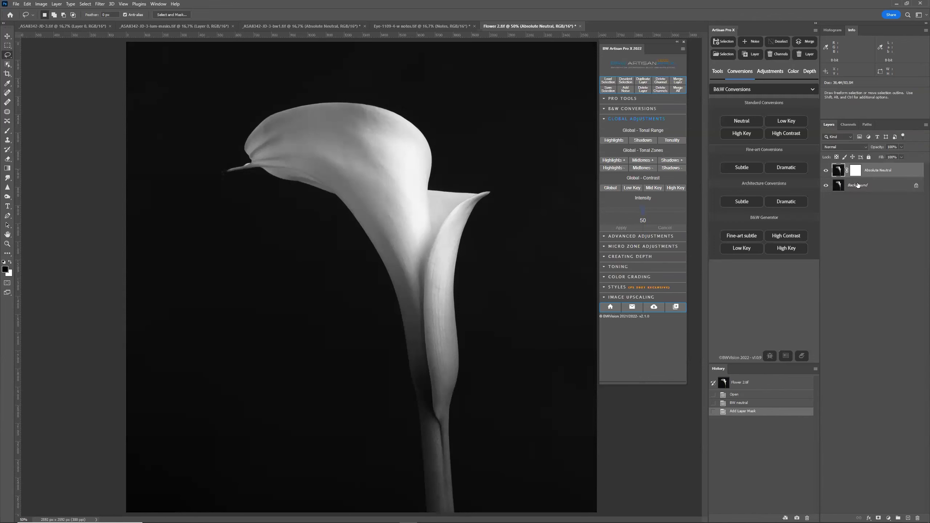
click(849, 124)
click(858, 208)
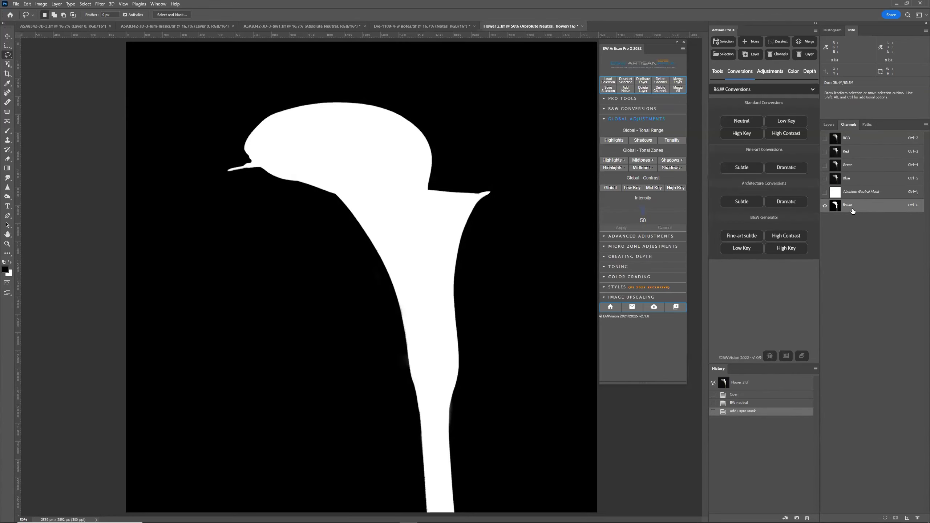
click(847, 136)
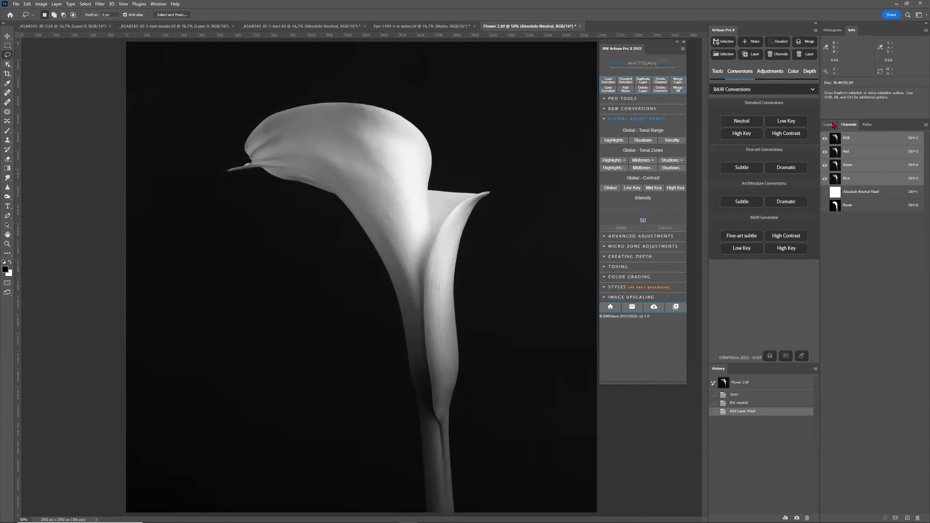
Delete the layer mask from the Absolute Neutral layer without applying it
click(833, 124)
drag(860, 175, 917, 517)
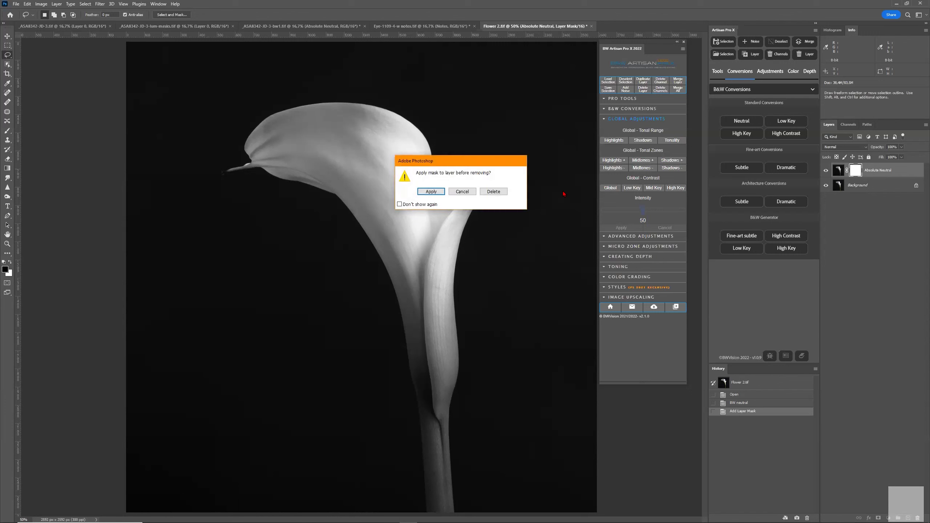
click(494, 194)
Load the saved flower channel as a selection through Artisan Pro X
click(724, 54)
click(671, 253)
click(653, 271)
click(719, 237)
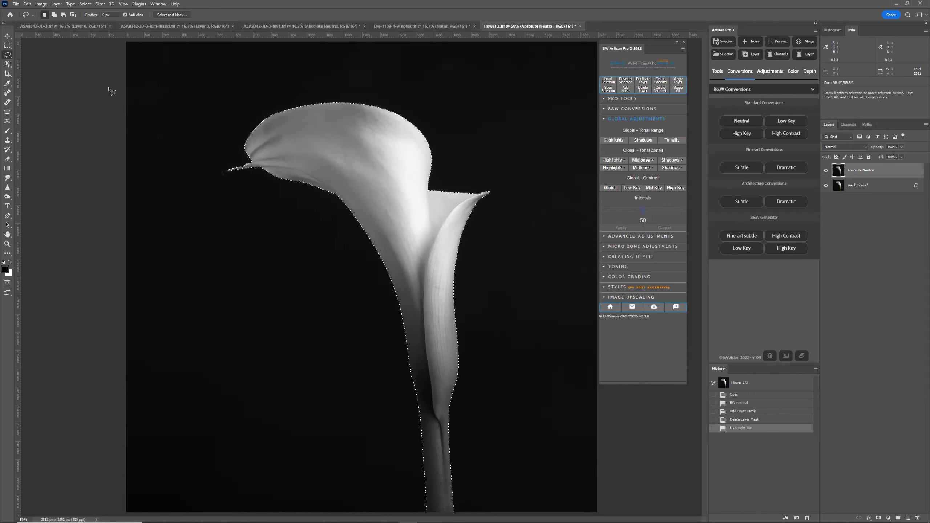
Replace the flower selection with a freehand lasso area inside the petal and darken it with Smart Linear - Default at strength 4
key(ctrl+d)
mouse_move(351, 138)
mouse_down()
mouse_move(400, 253)
mouse_move(407, 187)
mouse_move(365, 147)
mouse_up()
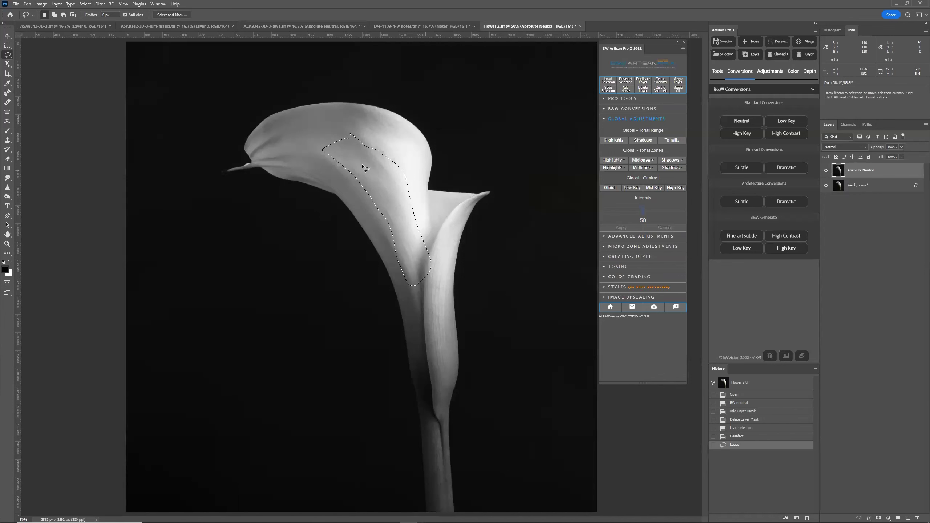
click(769, 71)
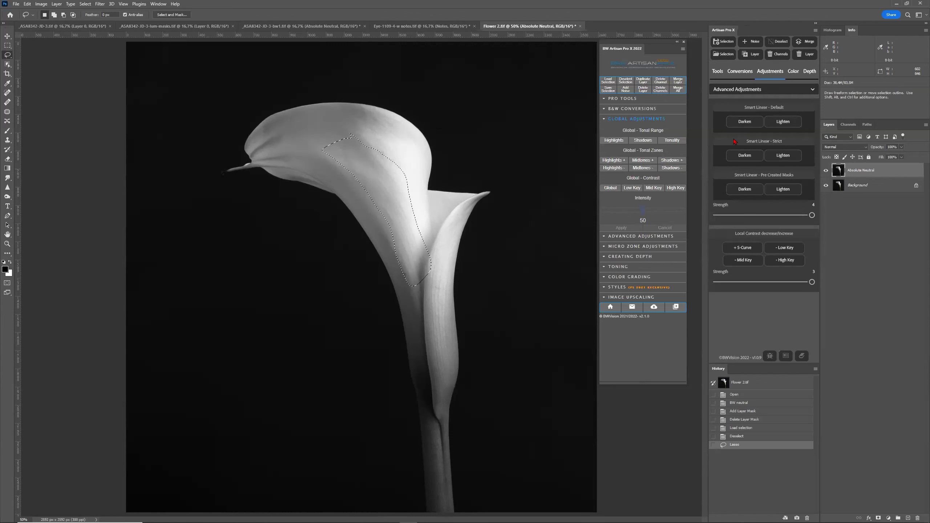
click(739, 126)
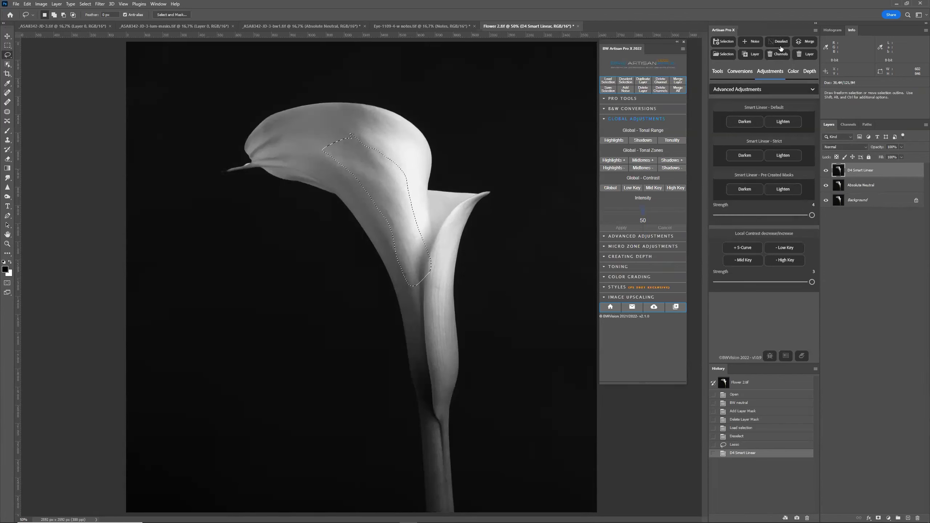
Delete the D4 Smart Linear layer and clear the lasso selection
drag(849, 171, 920, 517)
click(778, 42)
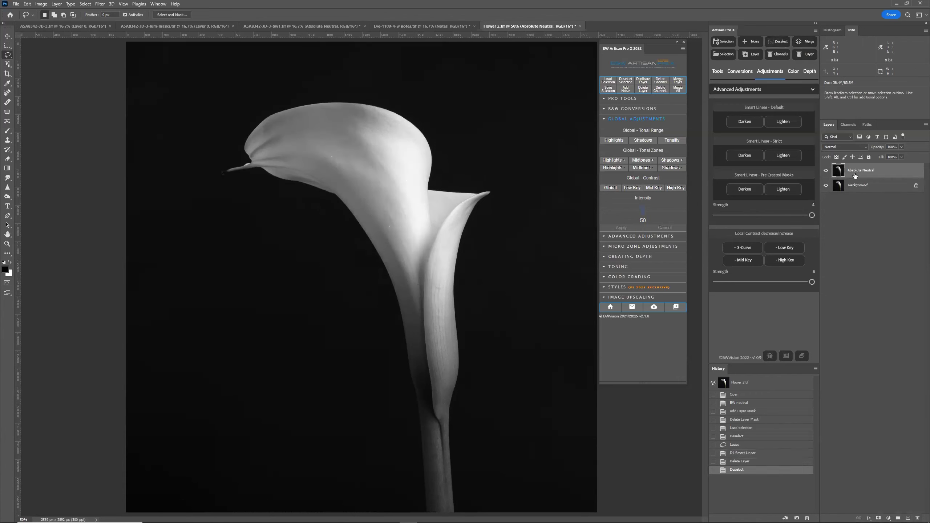
Duplicate the Absolute Neutral layer and restore the last lasso selection in the petal
key(ctrl+j)
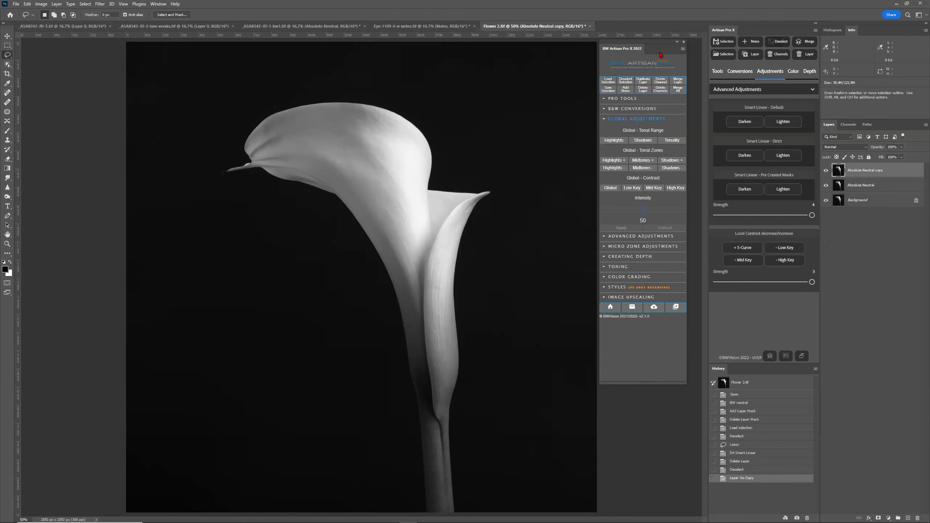
click(89, 4)
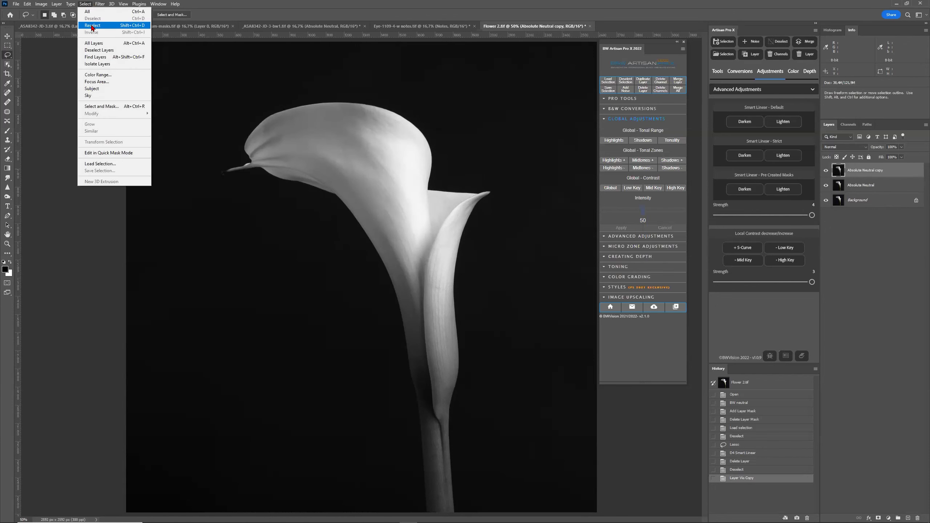
click(92, 26)
Darken the lassoed petal area with the Selective Adjustments of Pro Adjustments at strength 2
click(747, 90)
click(746, 105)
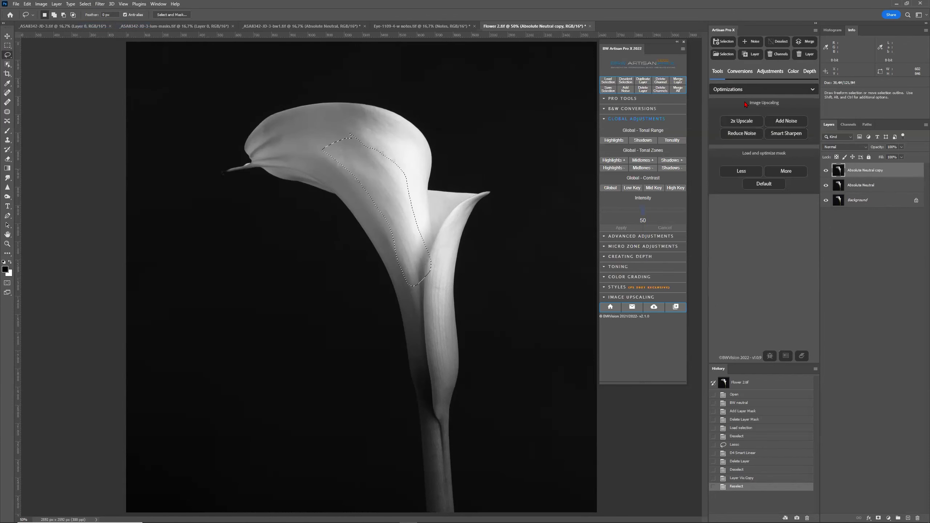
click(769, 90)
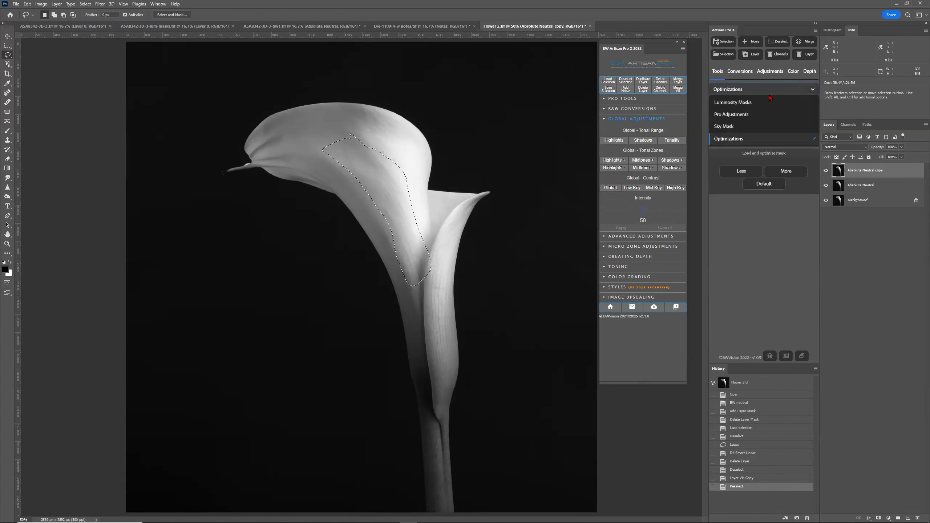
click(743, 115)
click(790, 192)
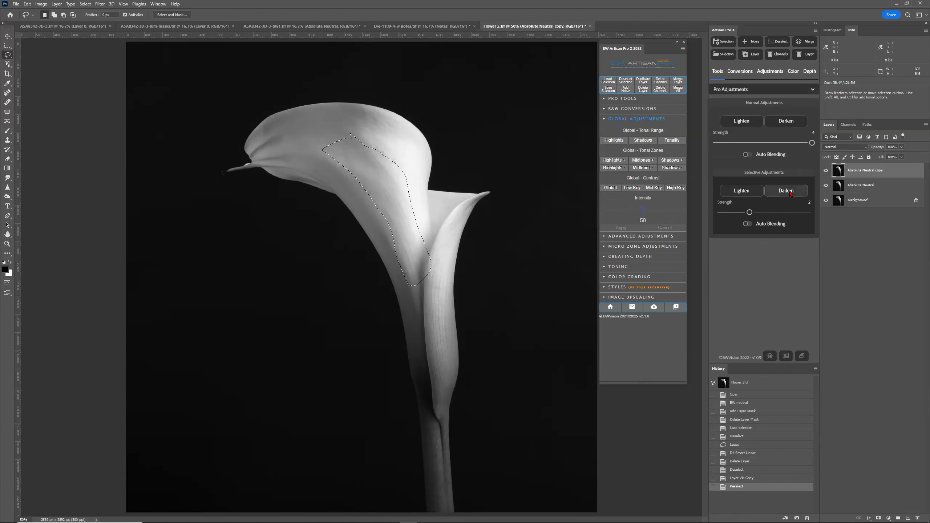
Clear the selection and delete the darkened Absolute Neutral copy layer
click(780, 42)
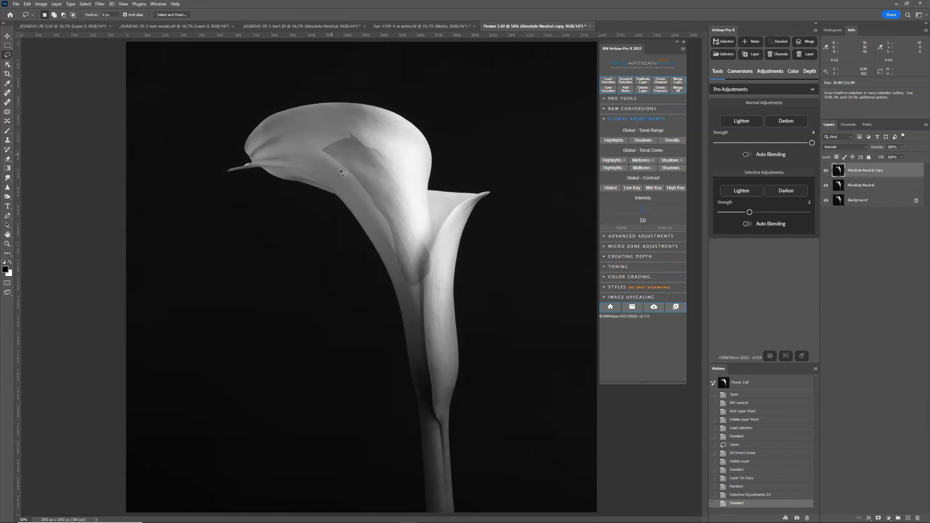
click(826, 170)
drag(841, 171, 918, 518)
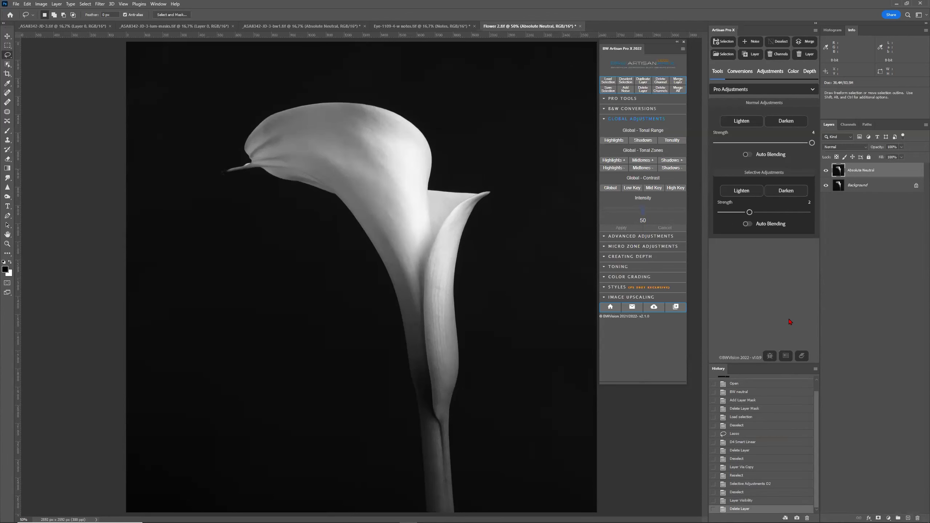
Switch Artisan Pro X from its Pro Adjustments to the Global Adjustments
click(775, 75)
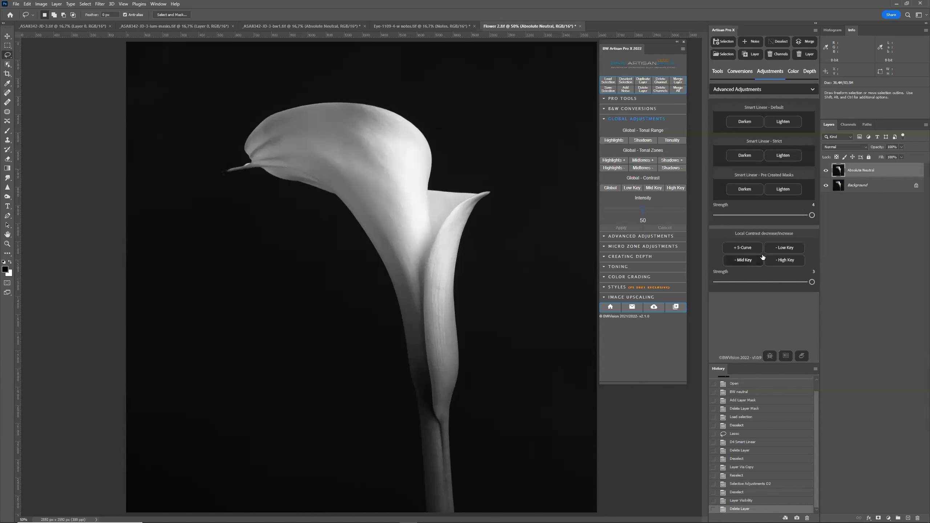
click(773, 90)
click(773, 103)
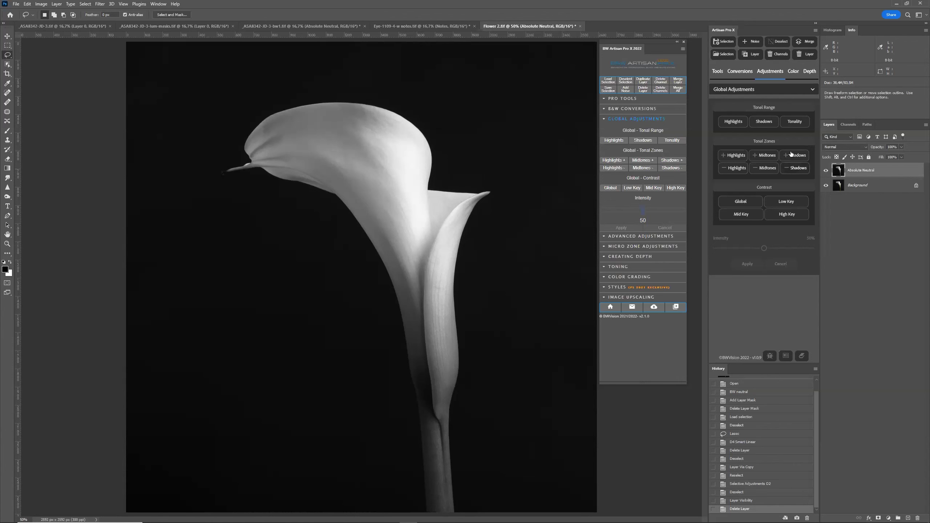
Load the flower channel as a selection and apply a Low Key contrast adjustment at maximum intensity
click(724, 55)
click(651, 253)
click(648, 273)
click(717, 238)
click(784, 202)
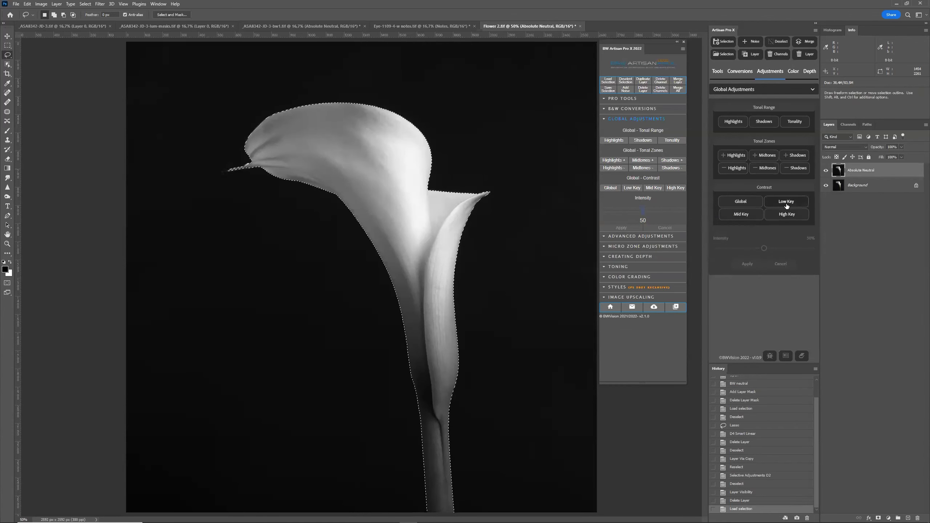
drag(764, 248, 813, 248)
click(747, 264)
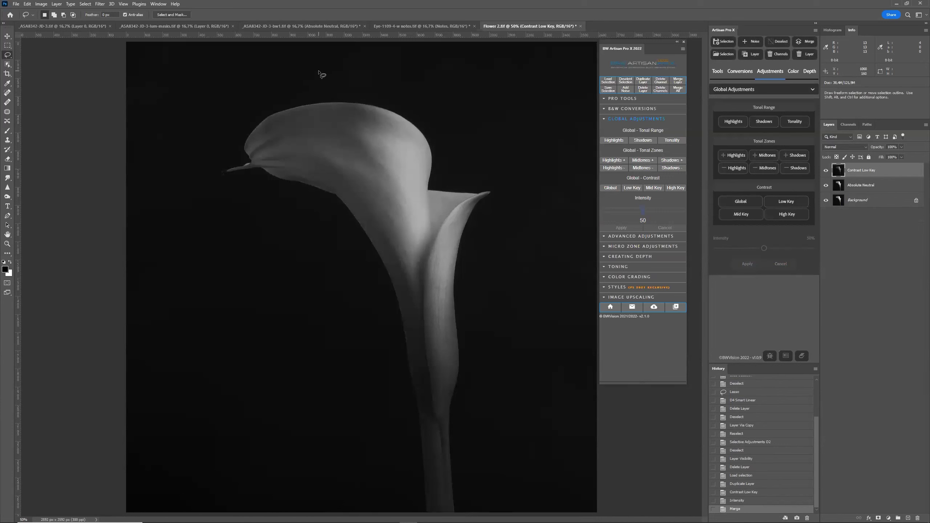
Compare the flower and its petal edge with and without the Contrast Low Key layer
click(826, 171)
click(825, 171)
scroll(521, 238, up, 4)
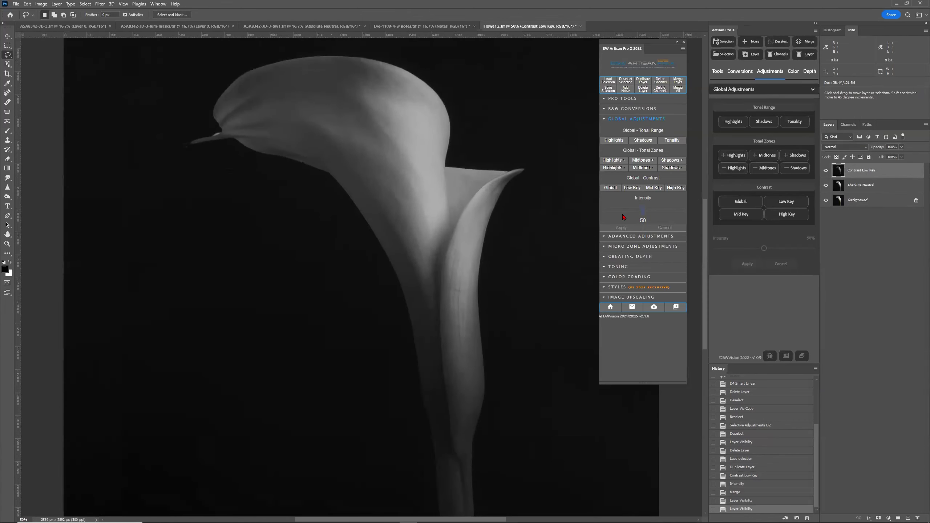
scroll(520, 238, up, 2)
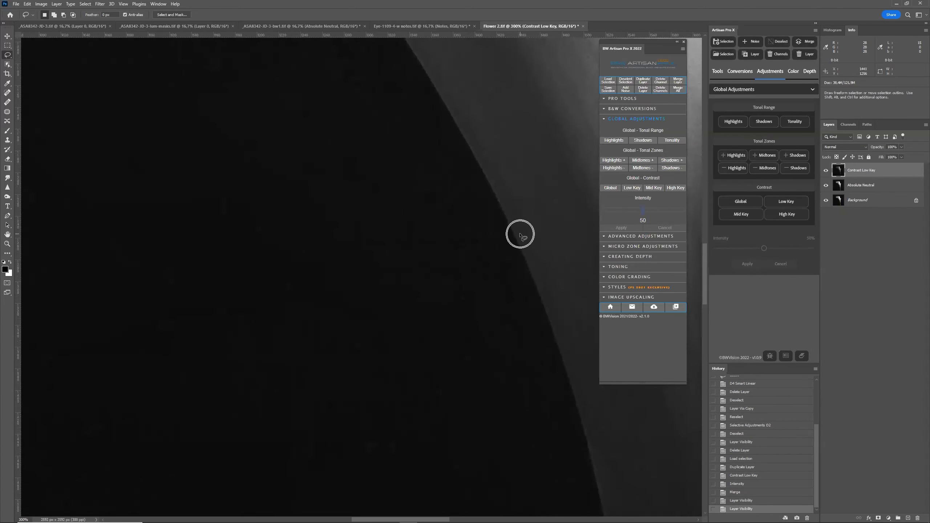
click(827, 171)
click(827, 171)
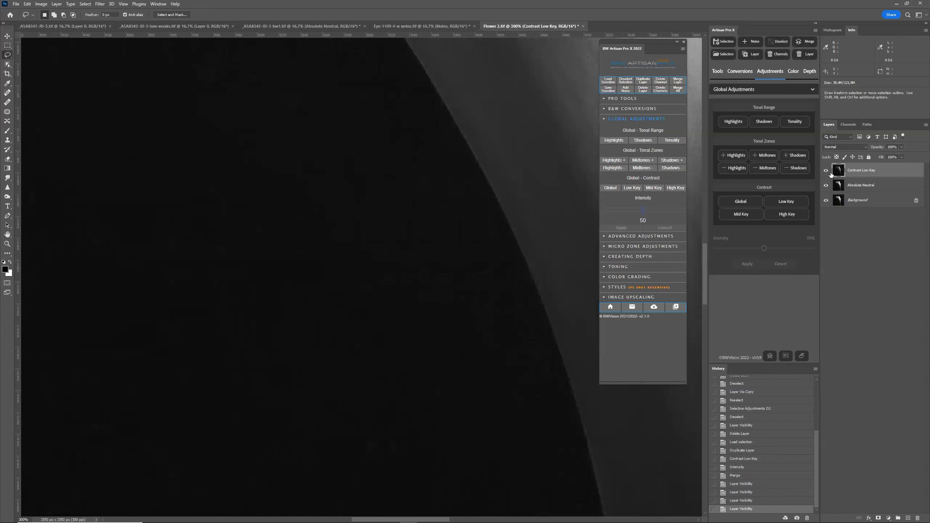
click(827, 171)
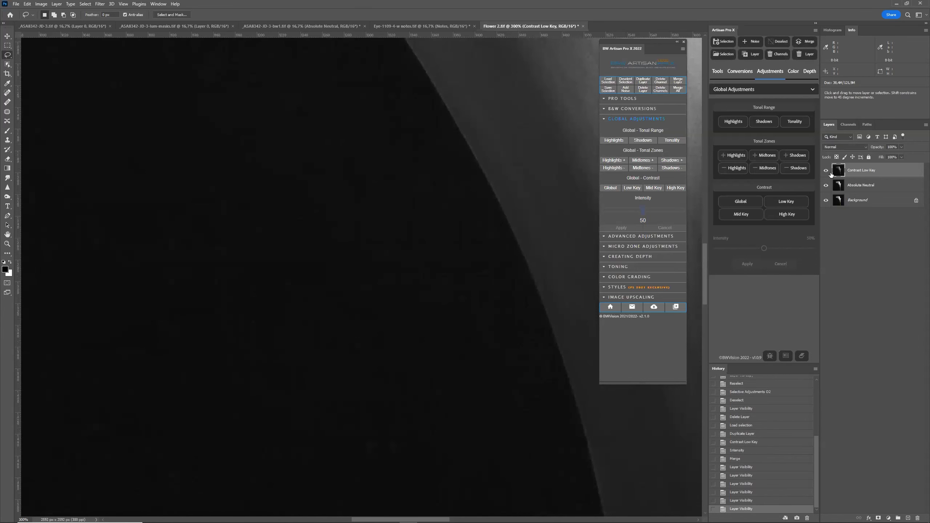
key(ctrl+0)
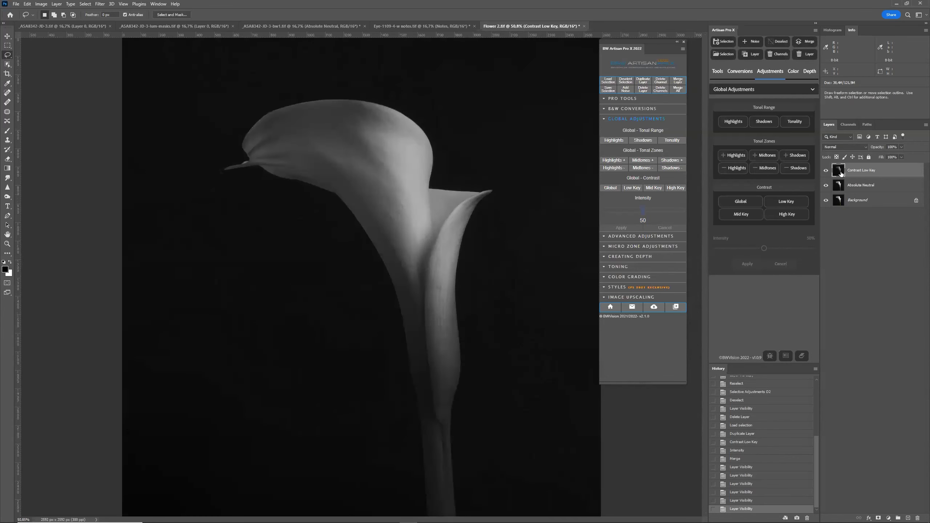
Delete the Contrast Low Key layer and load the flower channel as a selection again
drag(868, 175, 917, 517)
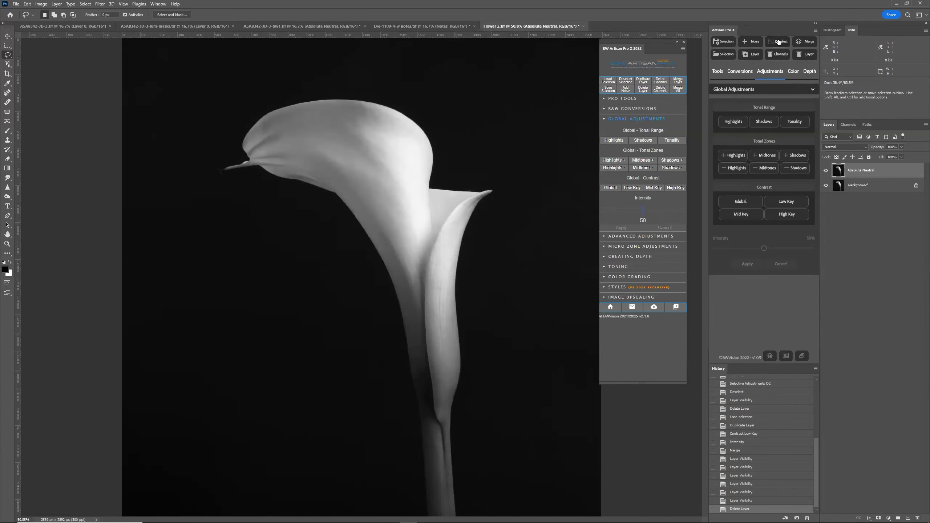
click(724, 54)
click(669, 256)
click(667, 259)
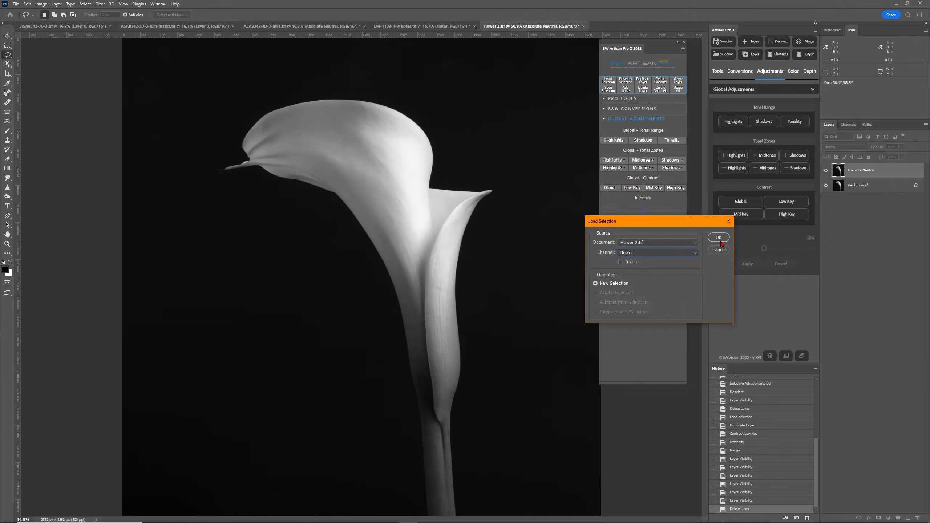
click(718, 237)
Decrease the selected flower's Low Key local contrast at strength 3 with the Advanced Adjustments
click(758, 89)
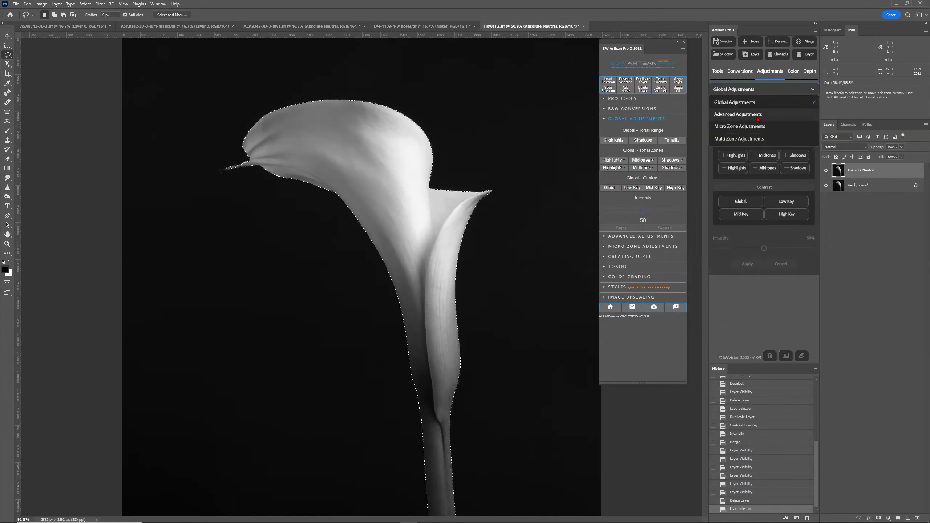
click(758, 117)
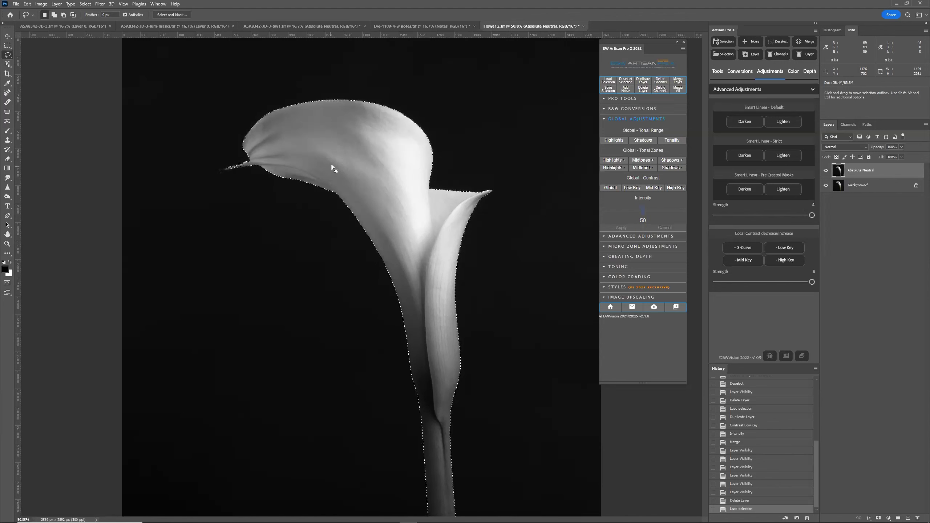
click(793, 251)
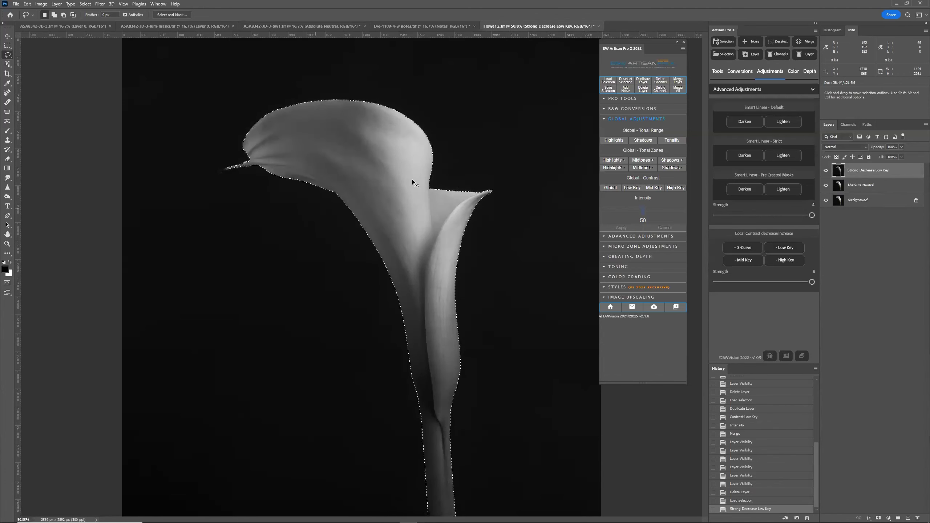
Examine the petal edge up close with the Strong Decrease Low Key layer shown and hidden
scroll(343, 233, up, 10)
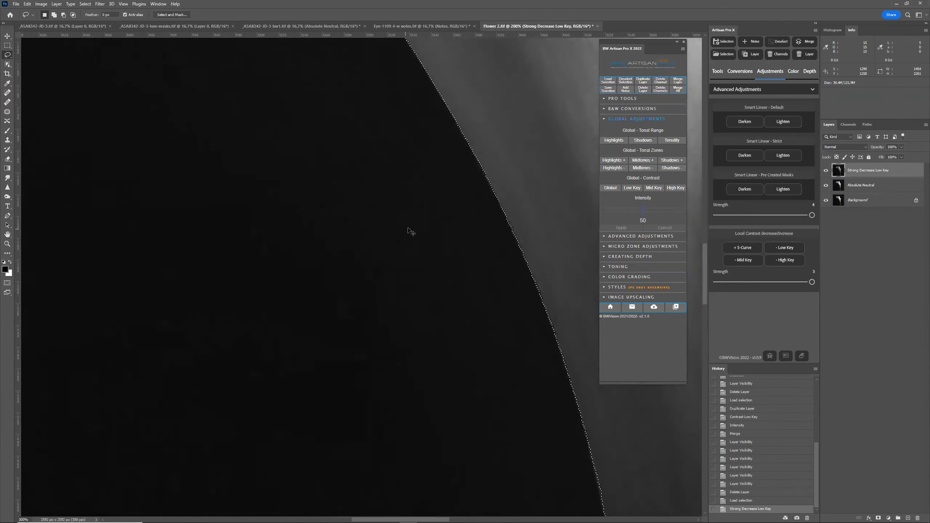
scroll(491, 190, up, 1)
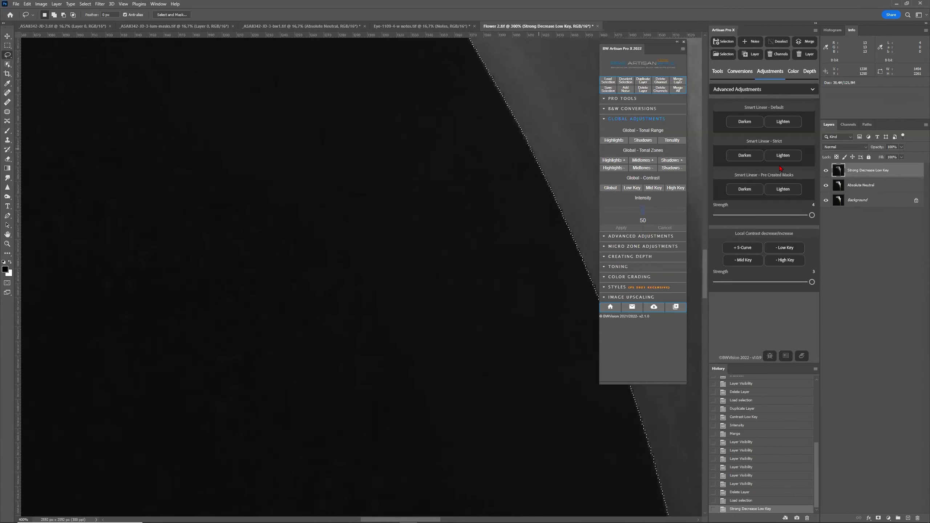
click(826, 171)
click(826, 170)
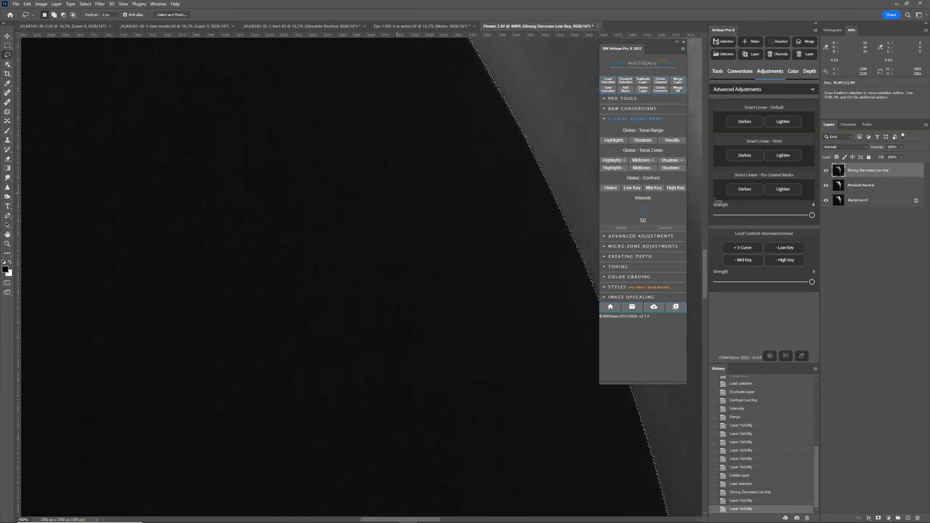
click(825, 170)
click(825, 170)
key(ctrl+plus)
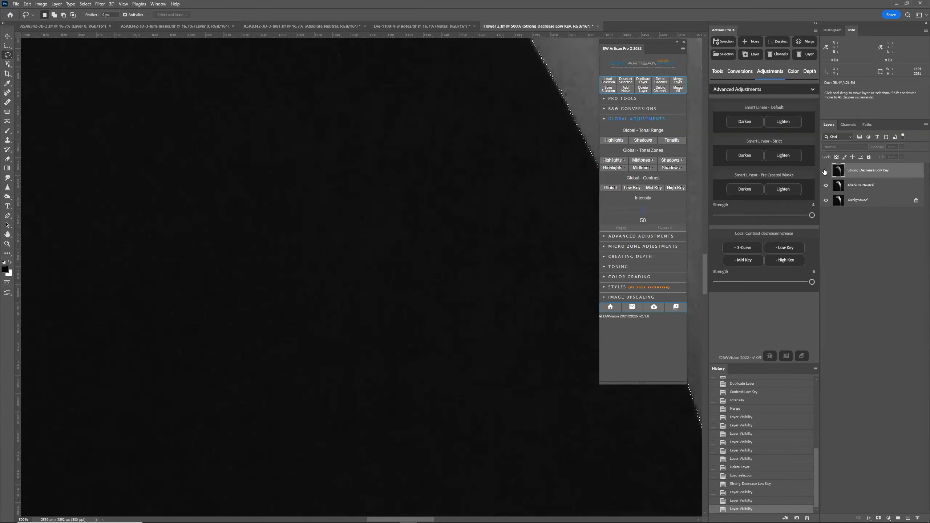
click(826, 170)
click(826, 171)
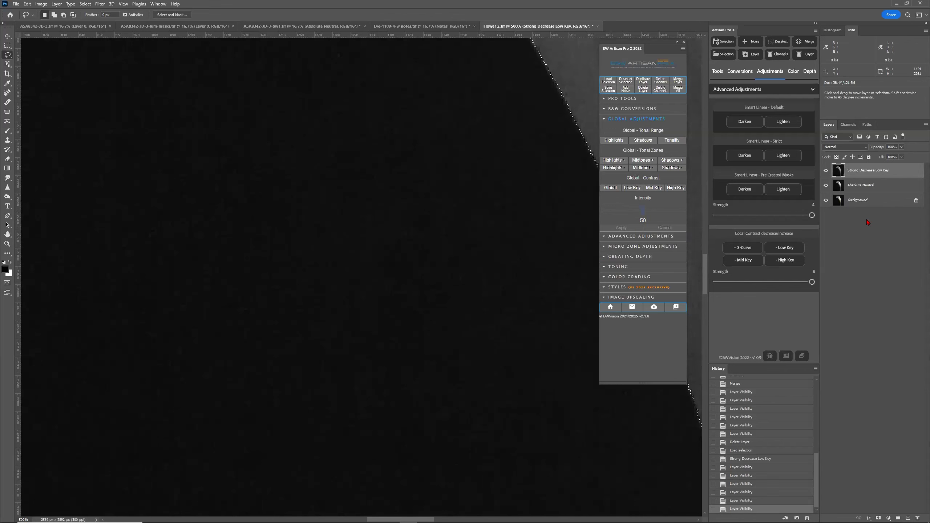
Clear the flower selection and delete the Strong Decrease Low Key layer
key(ctrl+0)
click(778, 41)
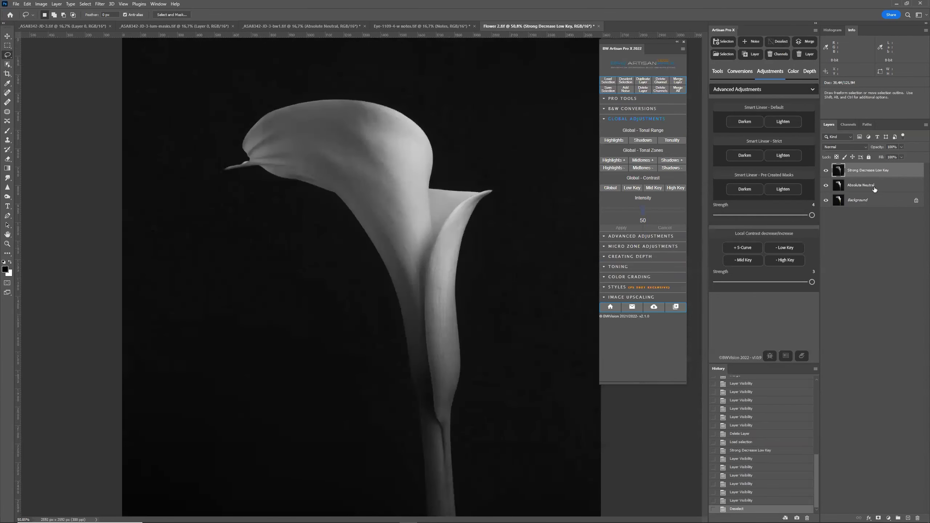
drag(871, 171, 917, 518)
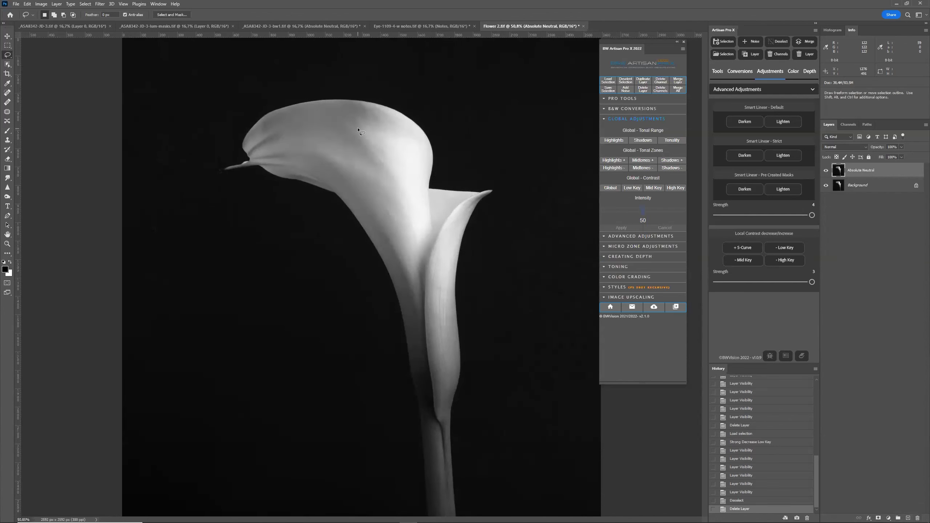
Lasso the bright inner area of the petal and decrease its Low Key local contrast at strength 2
mouse_move(351, 126)
mouse_down()
mouse_move(333, 160)
mouse_move(396, 257)
mouse_move(429, 198)
mouse_move(363, 123)
mouse_up()
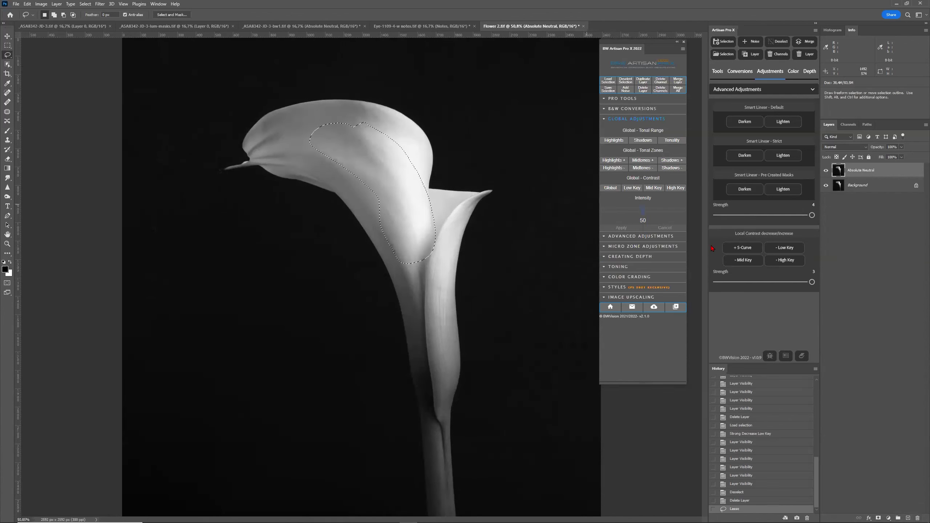
drag(812, 281, 740, 283)
click(788, 249)
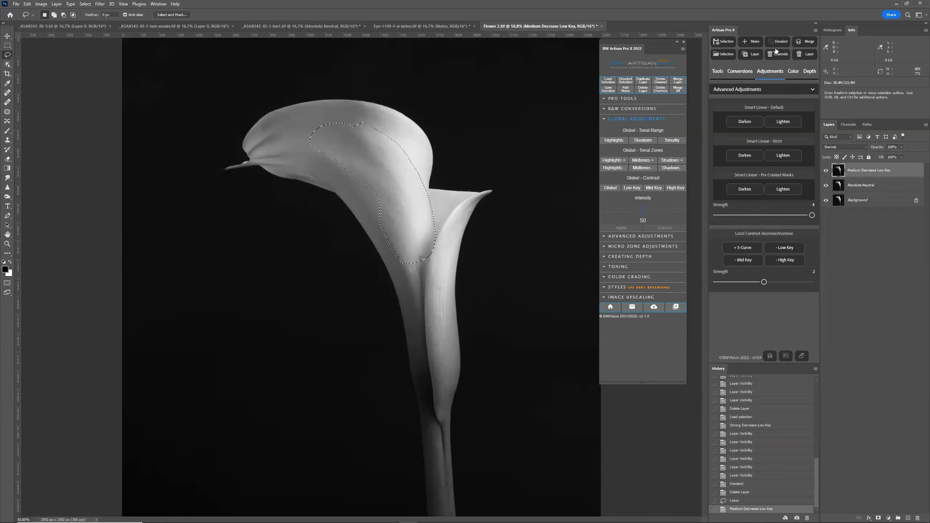
Clear the selection and compare the petal with and without the Medium Decrease Low Key layer
click(826, 170)
click(826, 171)
click(827, 171)
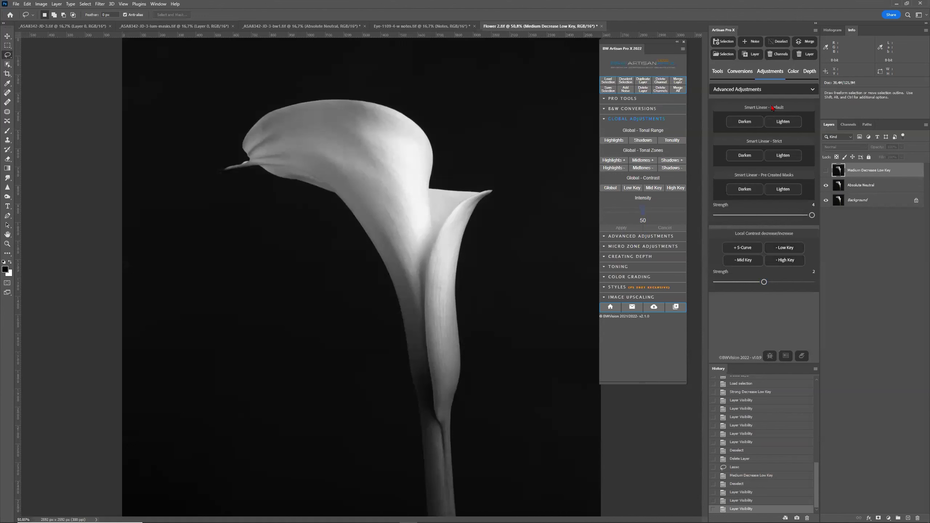
Return to the Global Adjustments and delete the Medium Decrease Low Key layer
click(771, 90)
click(756, 104)
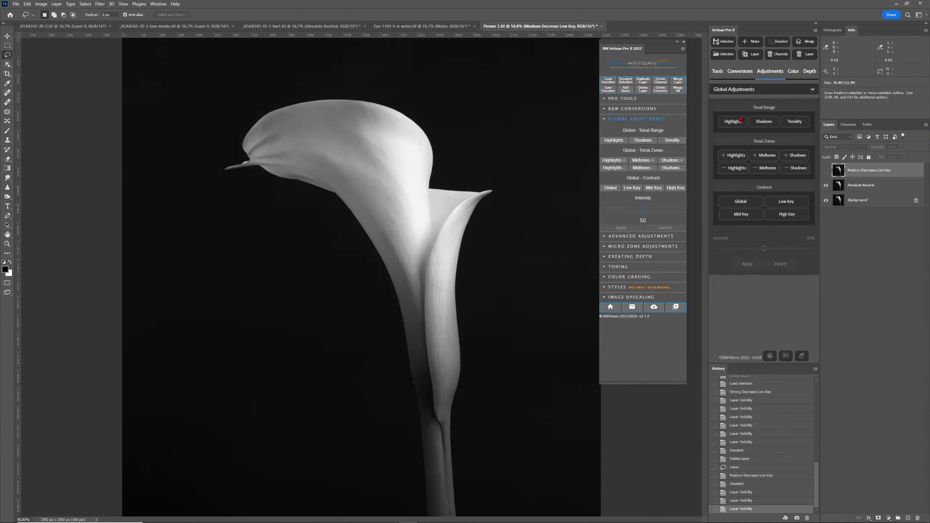
click(827, 171)
drag(857, 169, 918, 517)
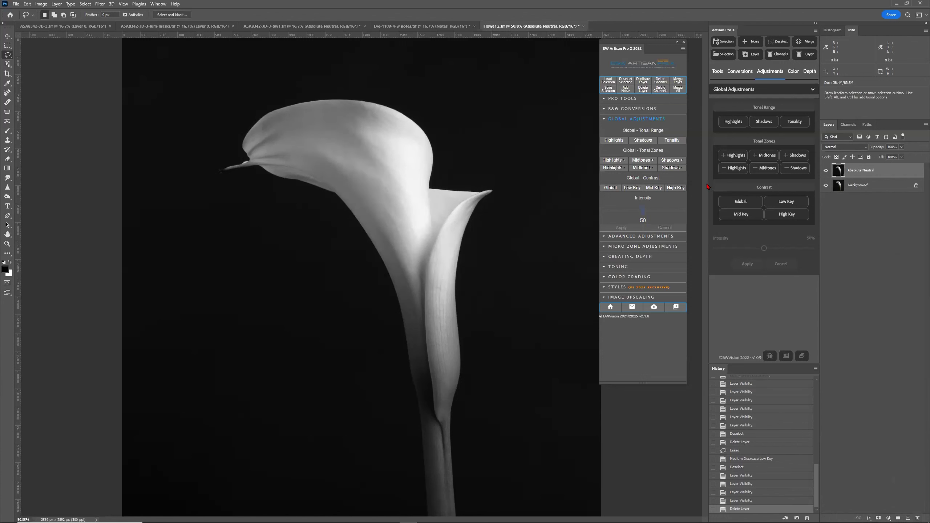
Switch Artisan Pro X through the Advanced Adjustments to the Micro Zone Adjustments
click(747, 90)
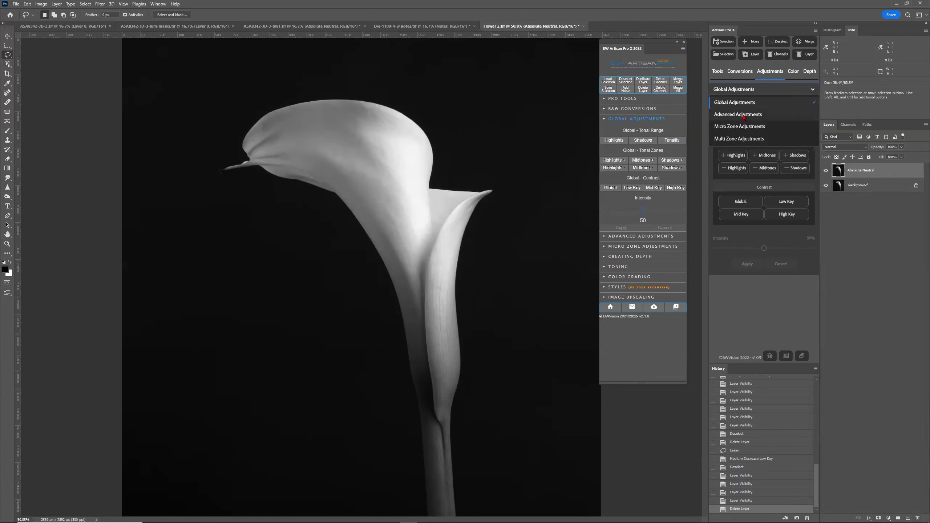
click(744, 114)
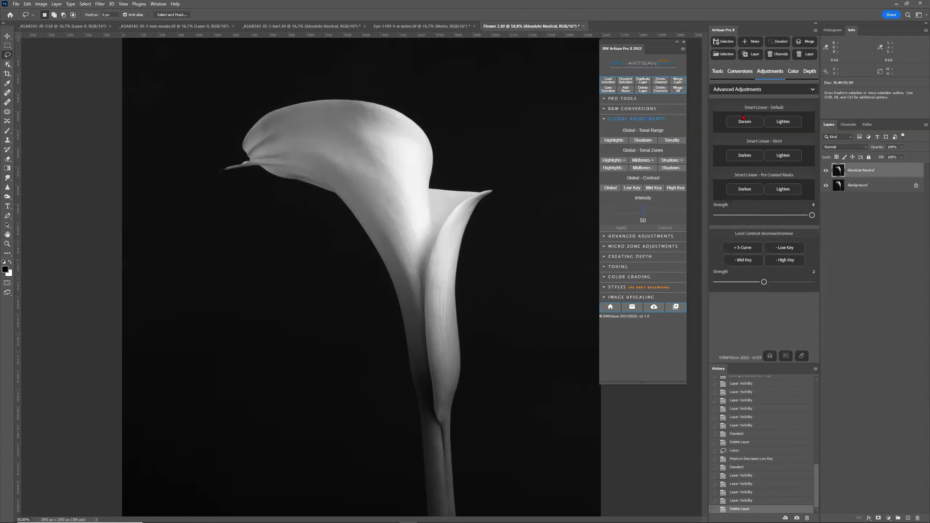
click(779, 94)
click(760, 127)
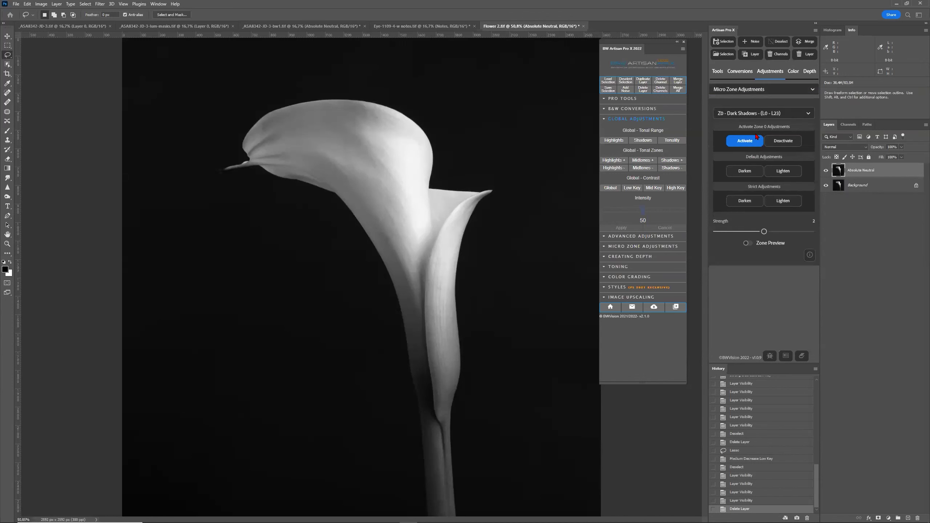
Show the Micro Zone Adjustments of BW Artisan Pro X 2022 and look through its zone list
click(627, 248)
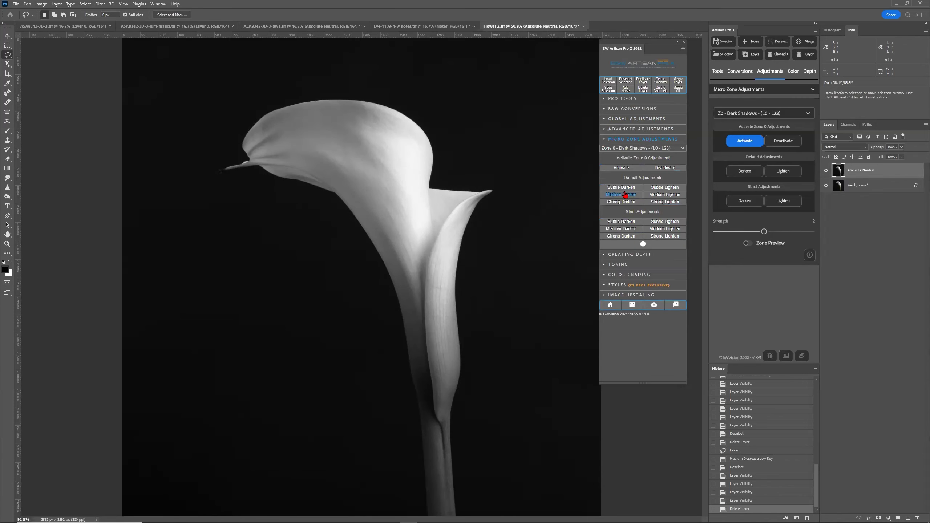
click(642, 148)
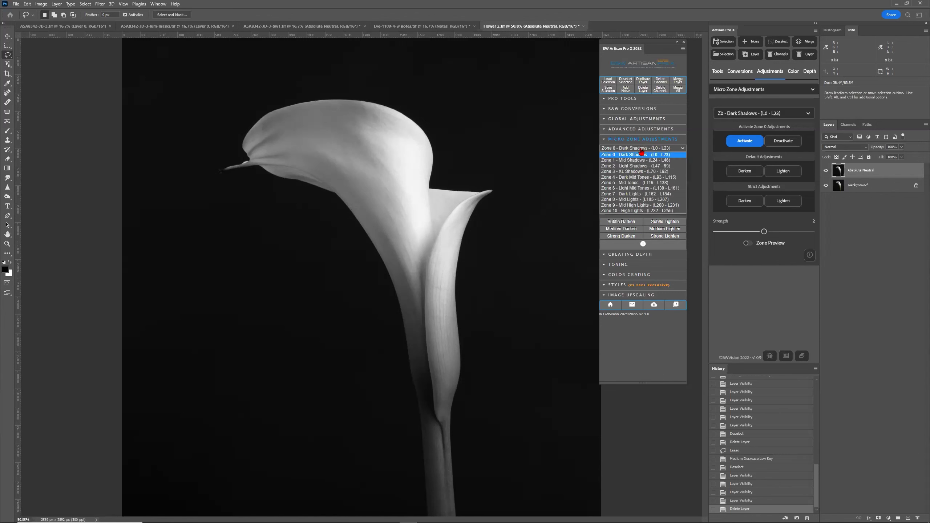
click(642, 154)
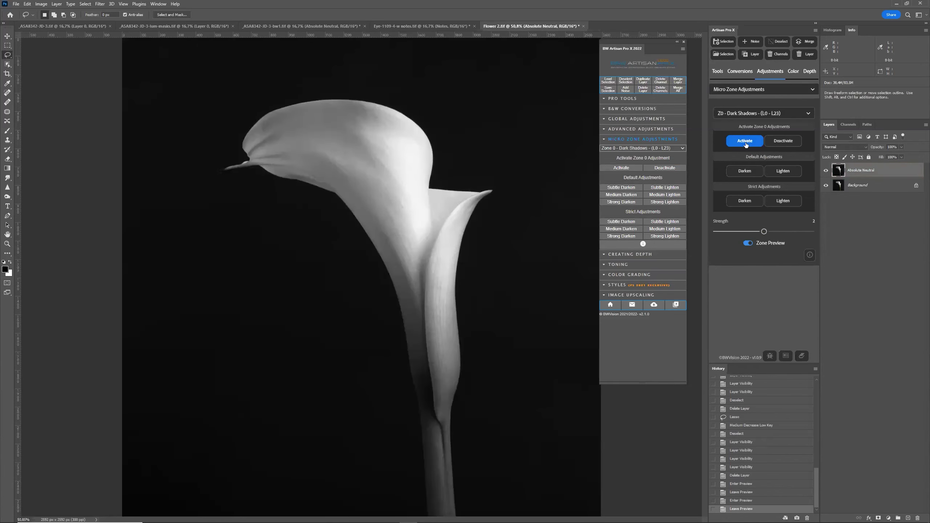
Set the new plugin's micro zone to Z3 - XL Shadows (L70 - L92) and activate it
click(745, 144)
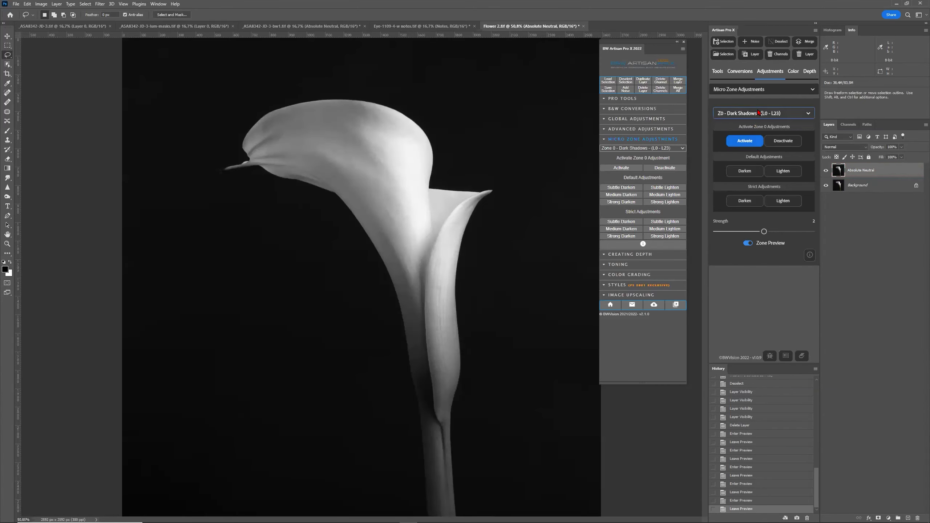
click(758, 113)
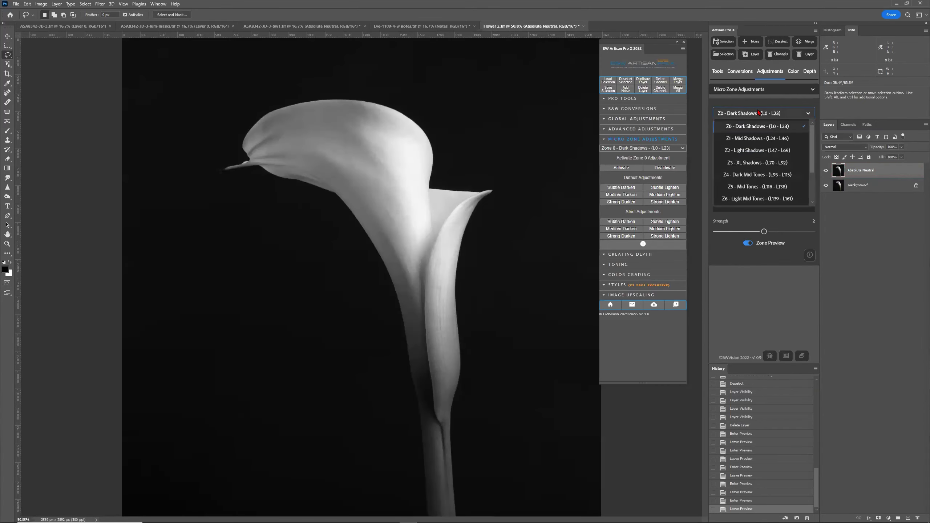
click(756, 163)
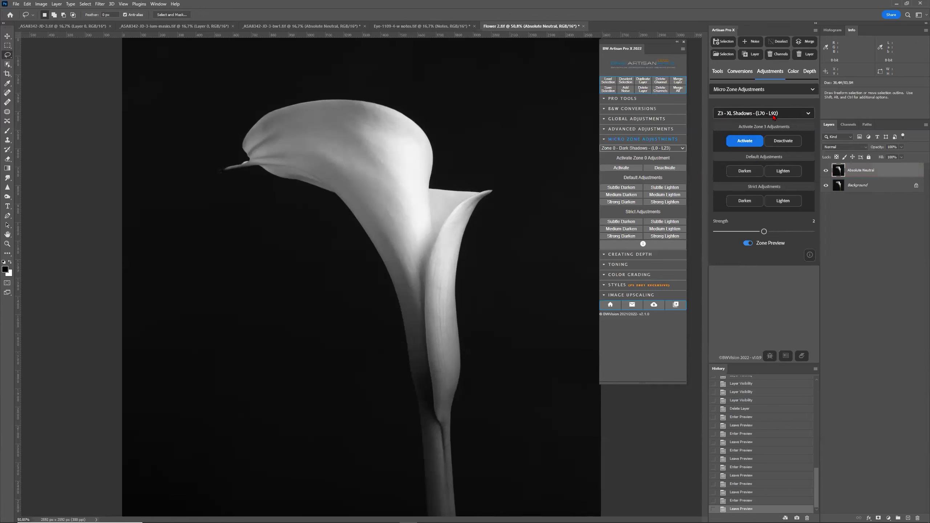
click(748, 141)
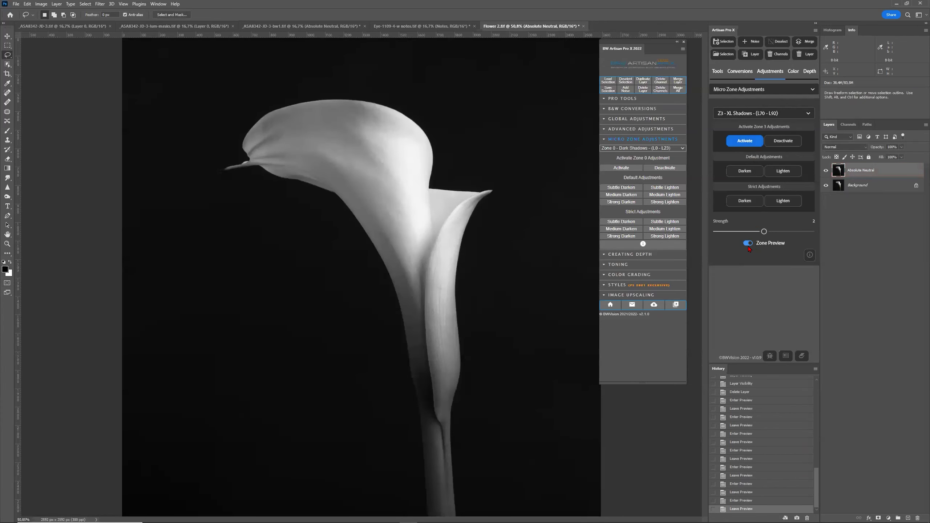
click(749, 142)
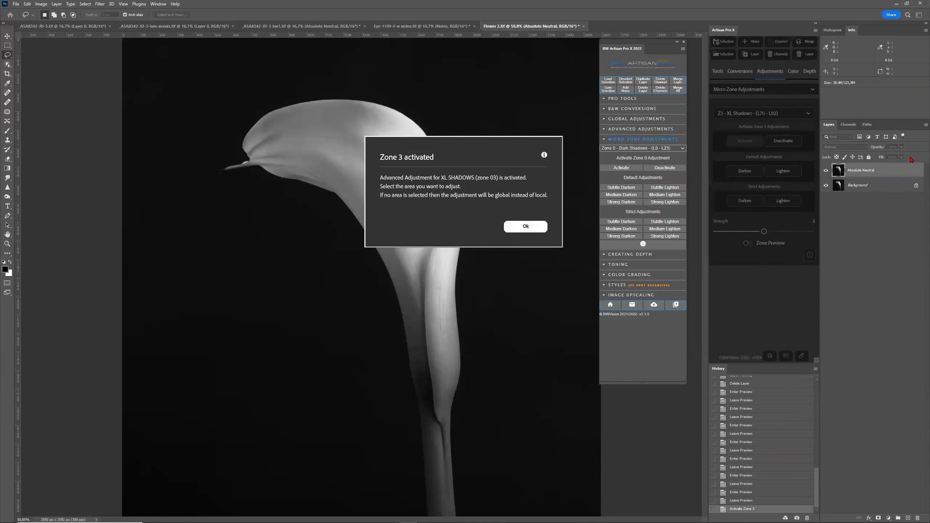
Examine the XLS2.5, XLS3 and XLS3.5 mask channels created for the activated zone 3
key(Return)
click(852, 125)
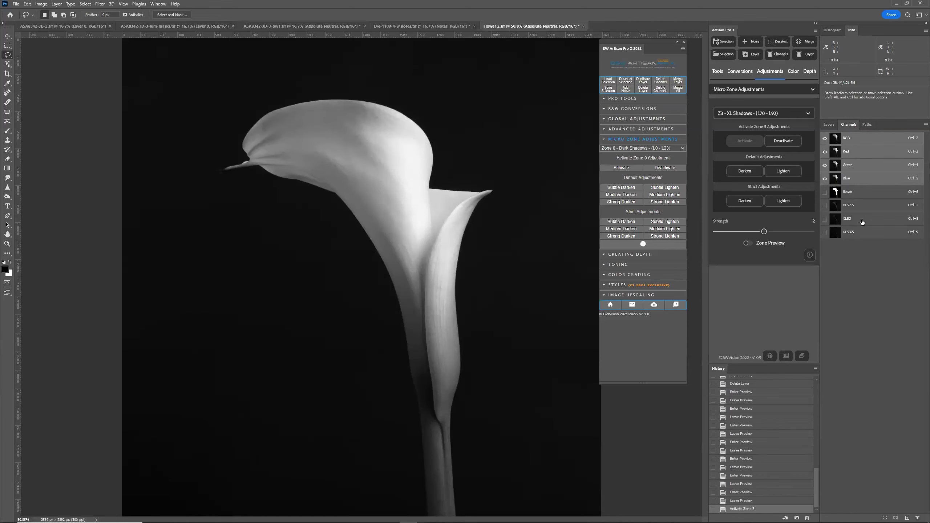
click(862, 220)
click(862, 209)
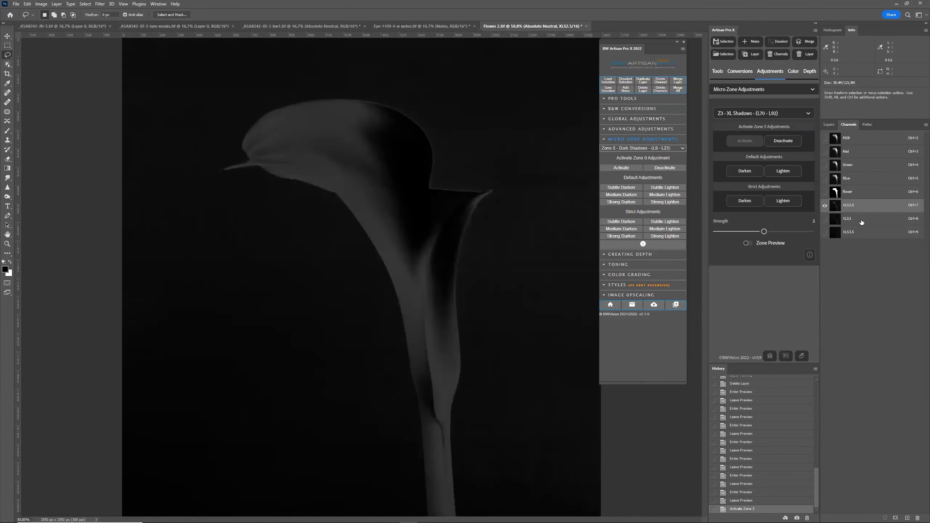
click(862, 220)
click(860, 233)
click(859, 219)
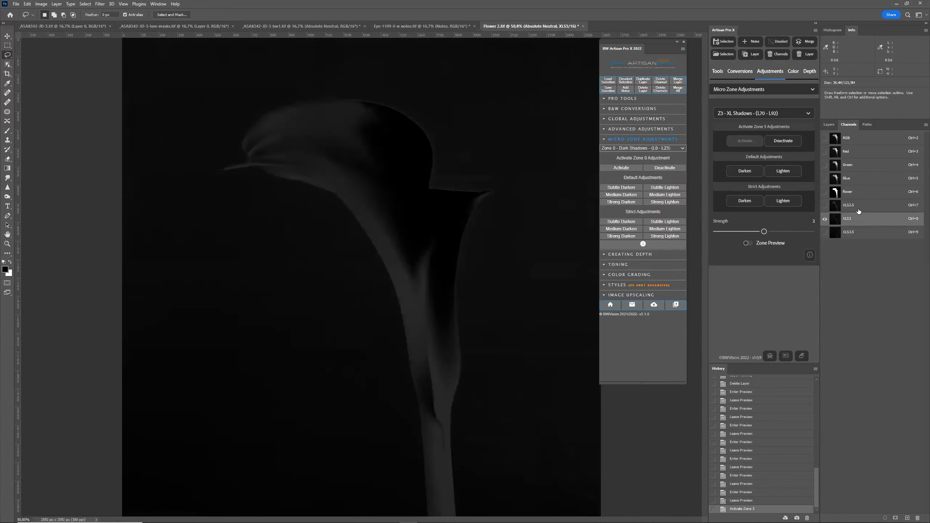
click(859, 208)
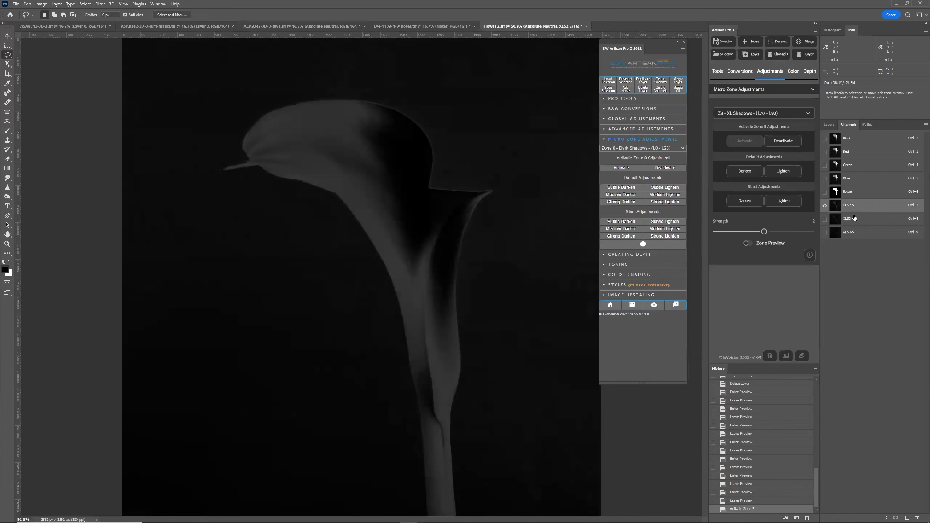
Deactivate the zone 3 adjustment and return to the layer list
click(784, 141)
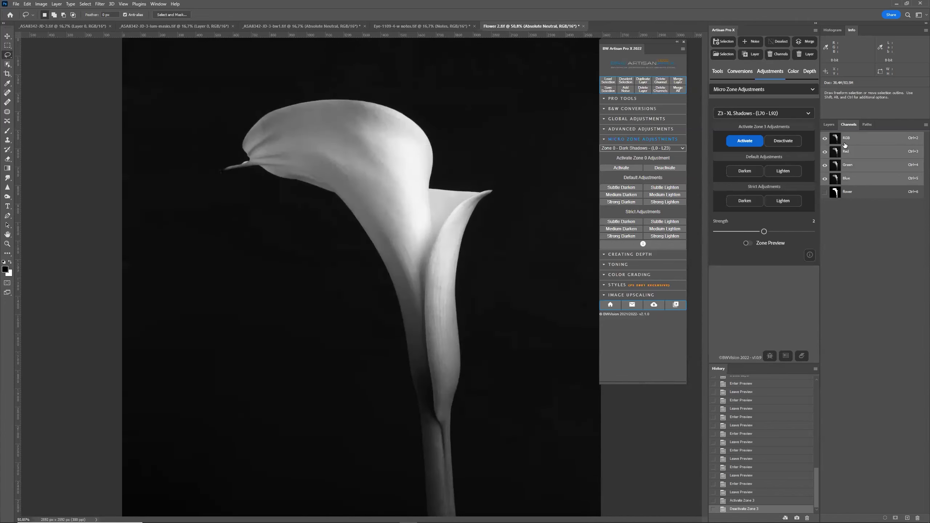
click(832, 125)
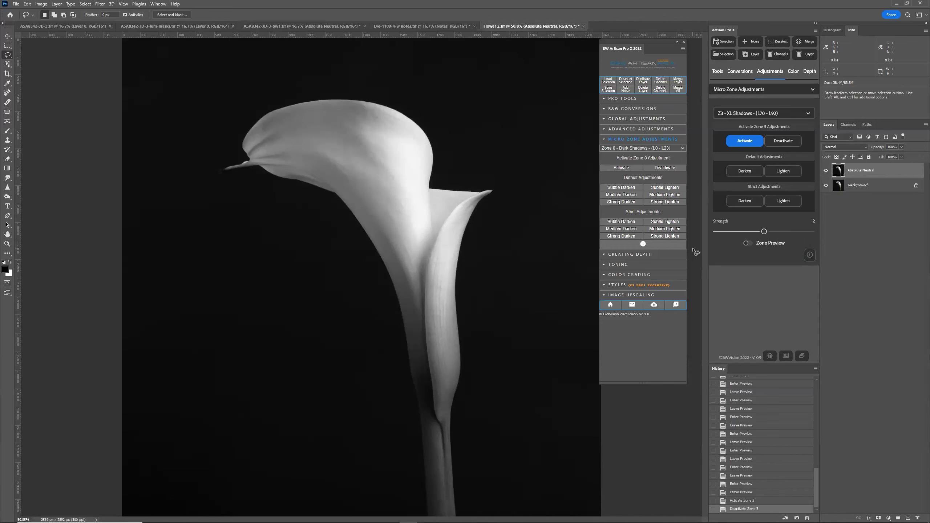
Raise the new plugin's micro zone adjustment strength to 3
click(631, 202)
click(623, 204)
drag(764, 231, 683, 231)
click(761, 232)
drag(764, 231, 846, 235)
key(F8)
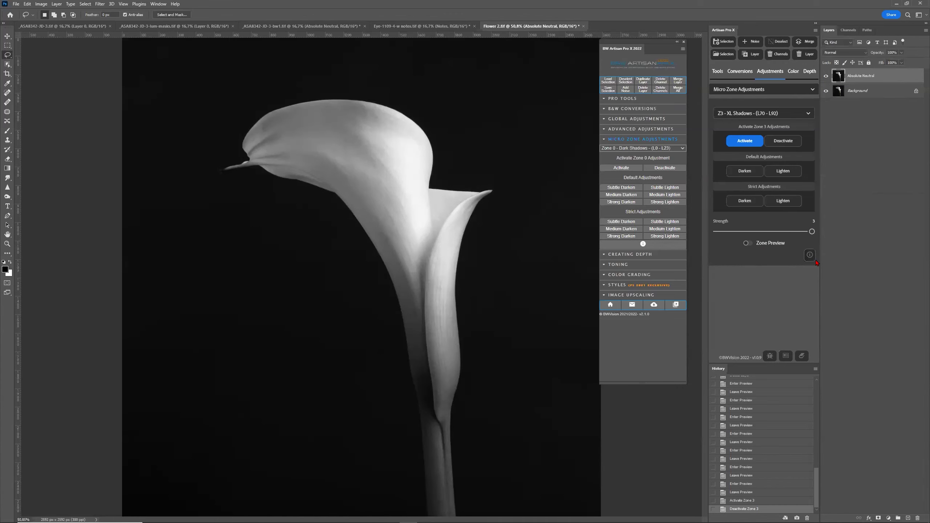
click(809, 255)
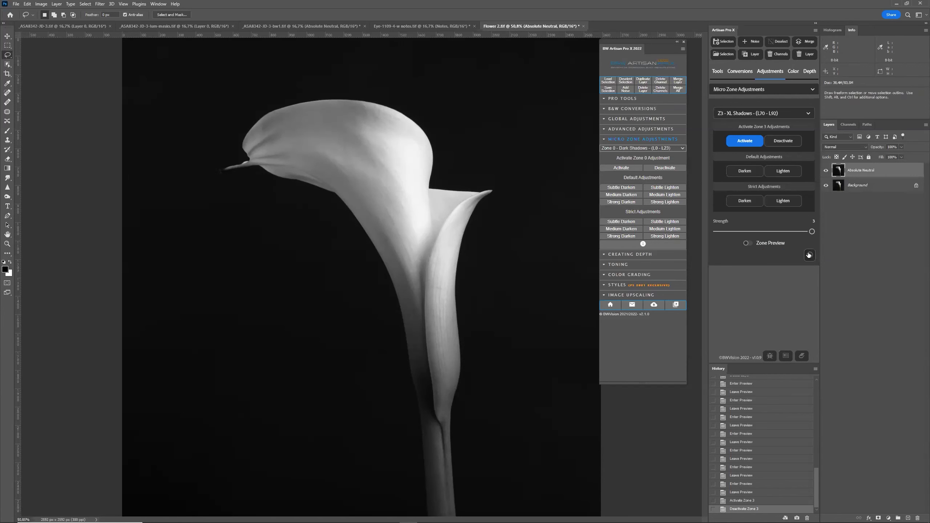
click(809, 256)
click(809, 256)
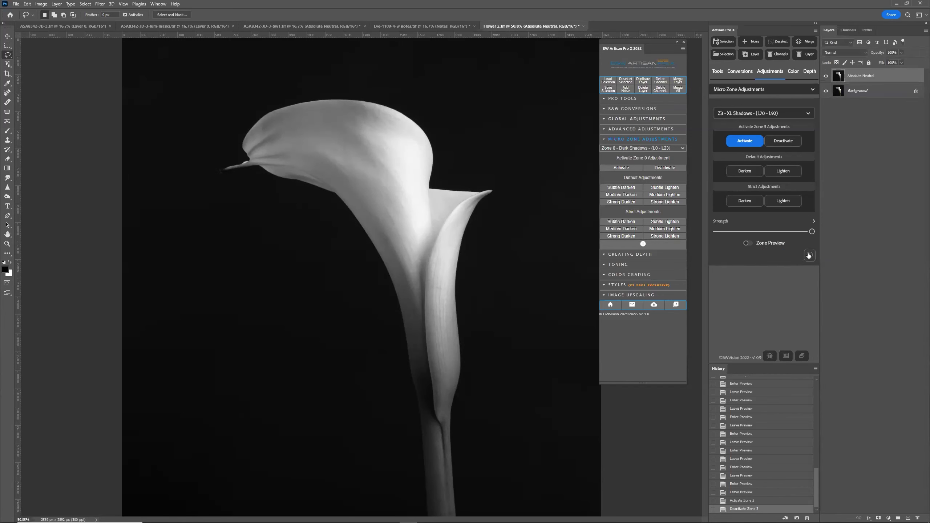
Show the Multi Zone Adjustments of the new plugin
click(769, 93)
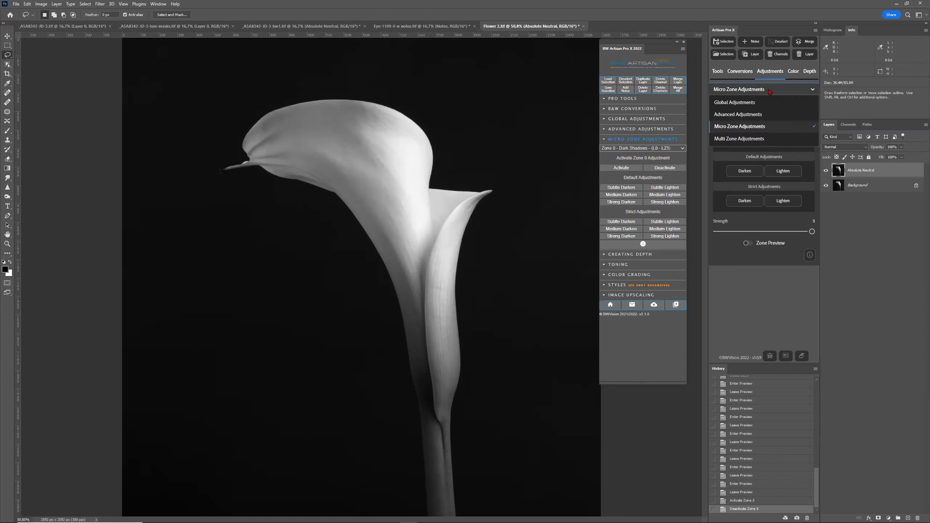
click(759, 138)
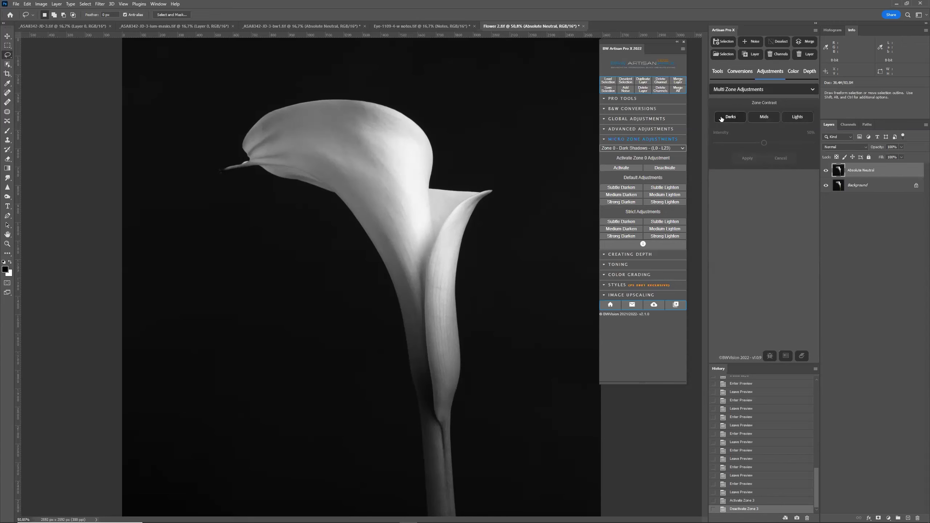
Show the Basic Toning options in both the new plugin and BW Artisan Pro X 2022
click(791, 71)
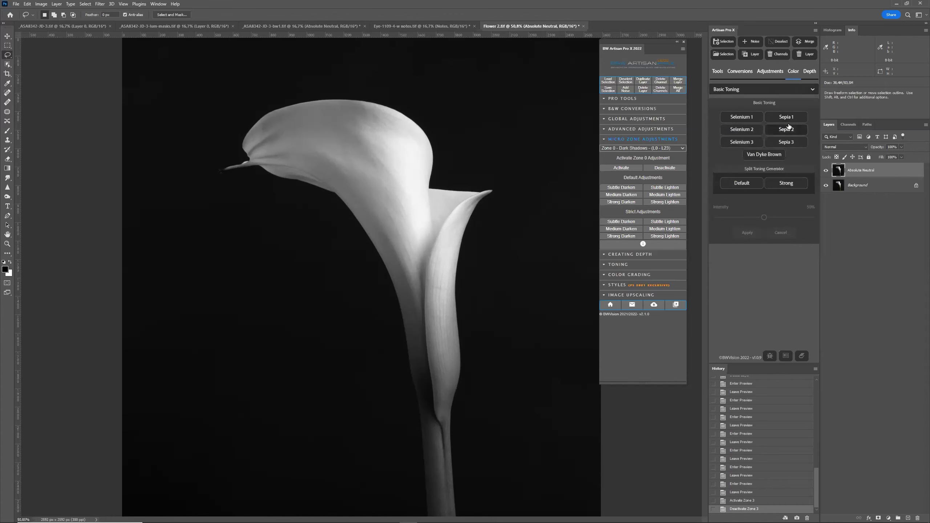
click(641, 265)
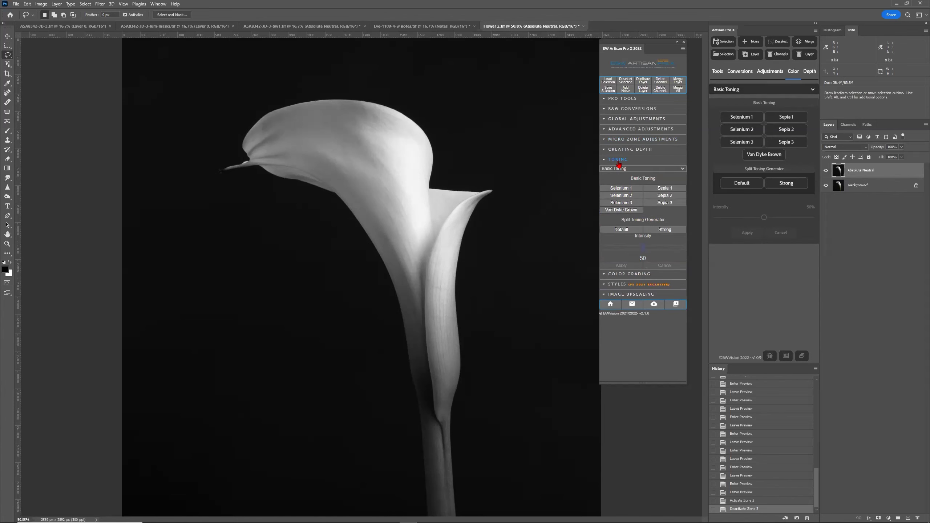
click(756, 93)
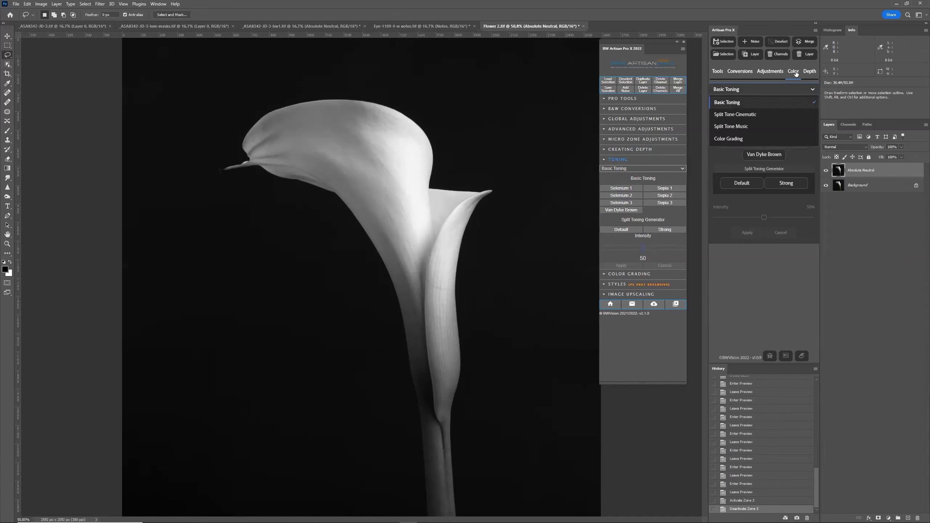
click(746, 105)
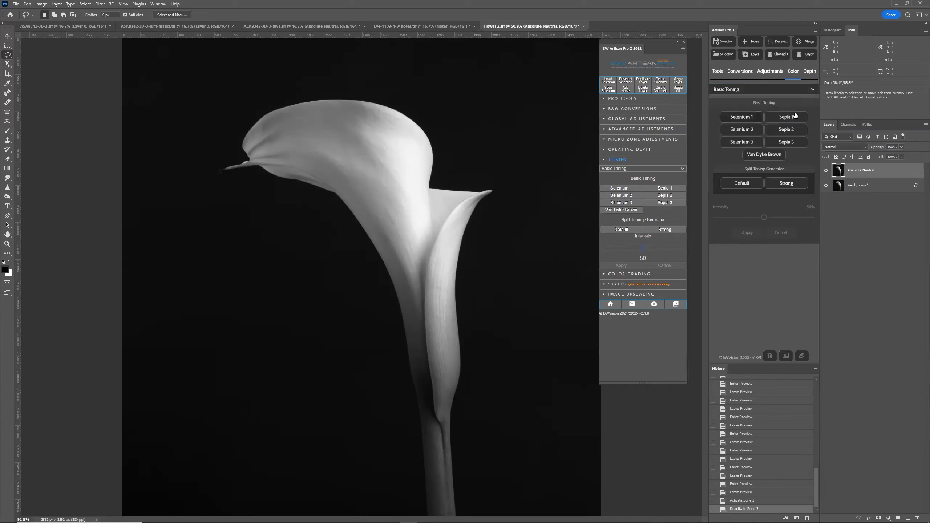
Show the Split Tone Cinematic presets in both plugins
click(751, 90)
click(747, 115)
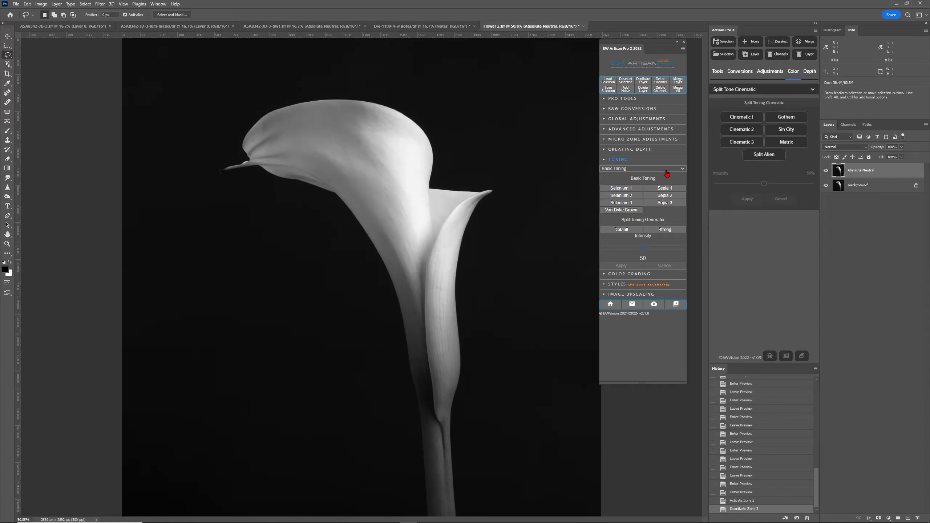
click(666, 169)
click(657, 181)
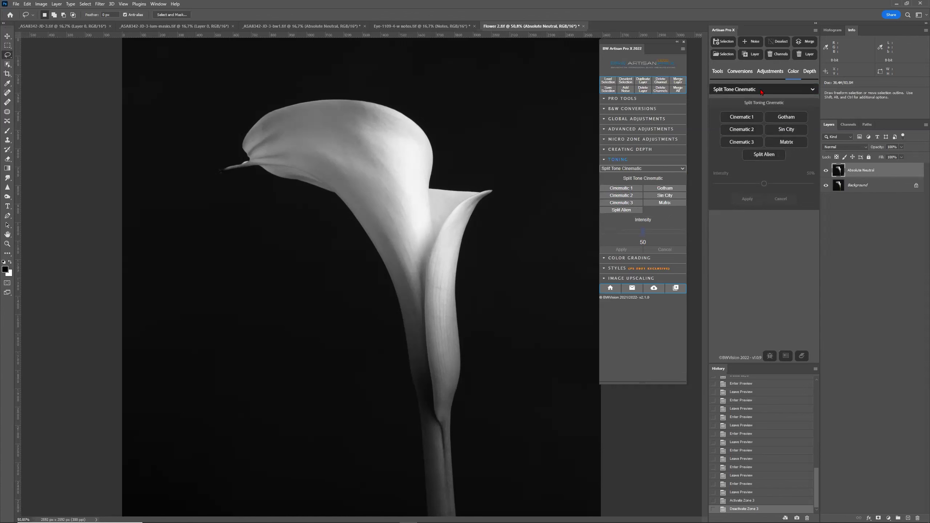
Look at the new plugin's Split Tone Music presets and compare the Color Grading presets of both plugins
click(761, 90)
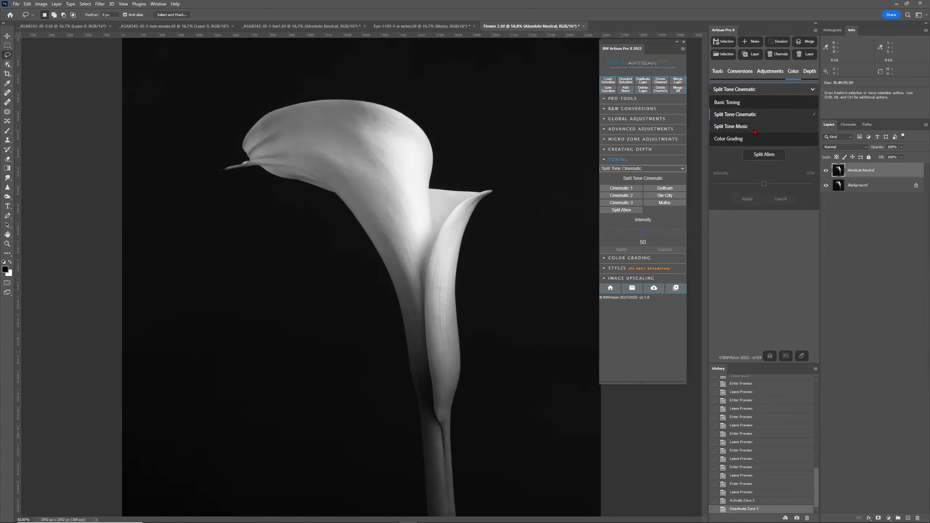
click(731, 126)
click(762, 90)
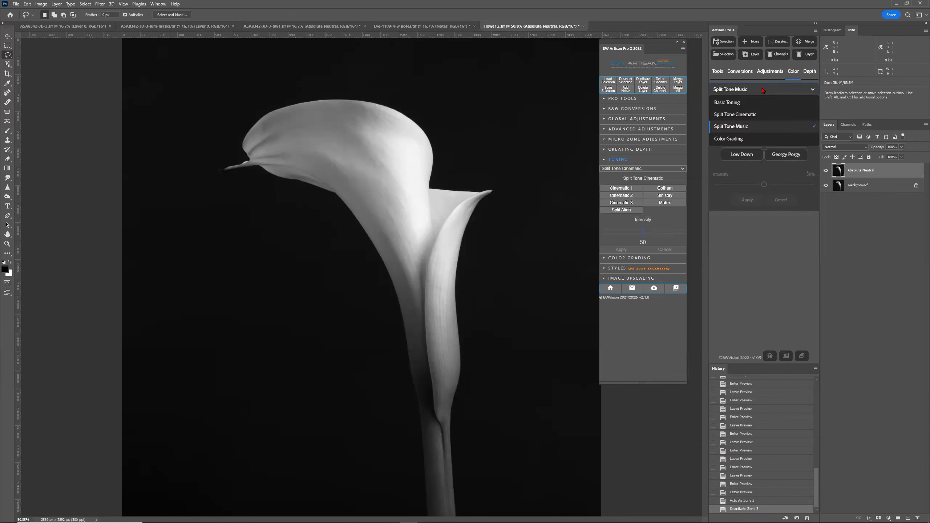
click(751, 140)
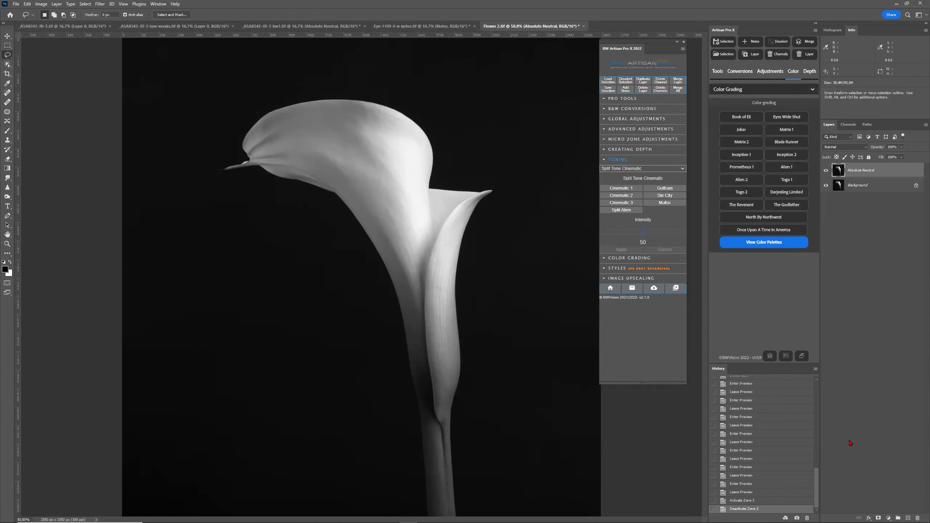
click(641, 264)
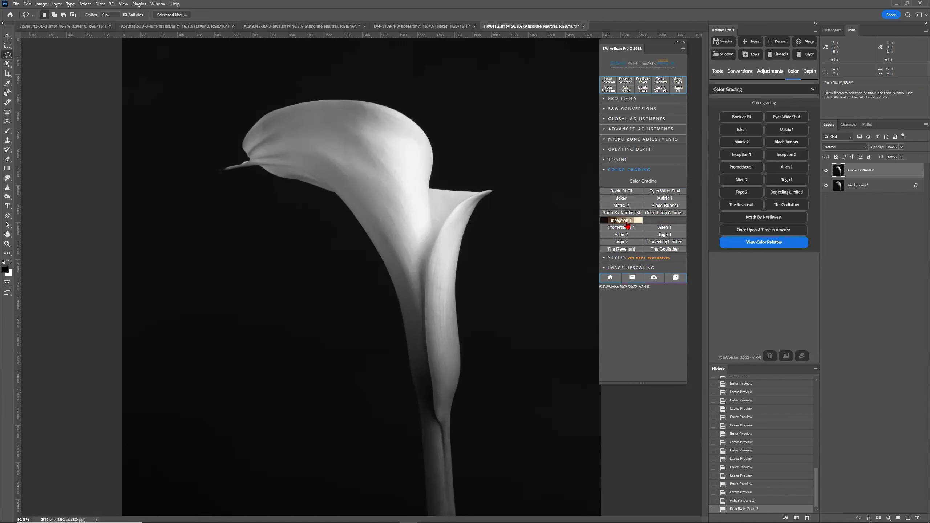
View the color palettes web page from the new plugin and look through the film-based Color Grading palettes
click(768, 244)
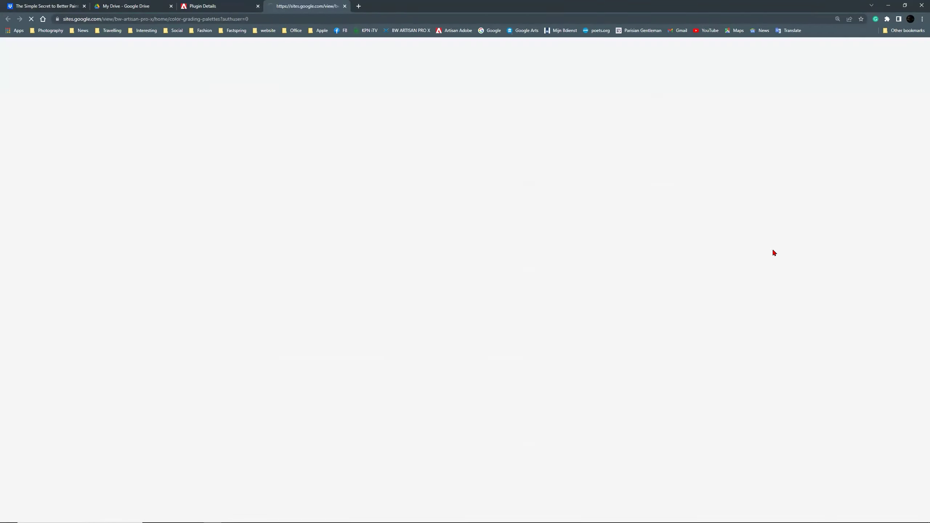
scroll(327, 301, down, 2)
scroll(276, 358, down, 3)
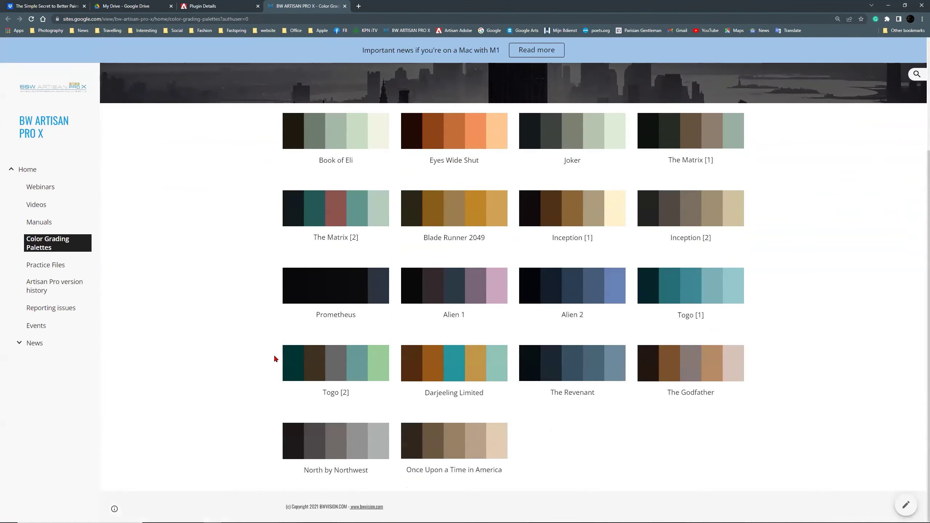
scroll(276, 358, up, 4)
scroll(274, 354, down, 2)
scroll(261, 381, down, 2)
scroll(262, 381, up, 4)
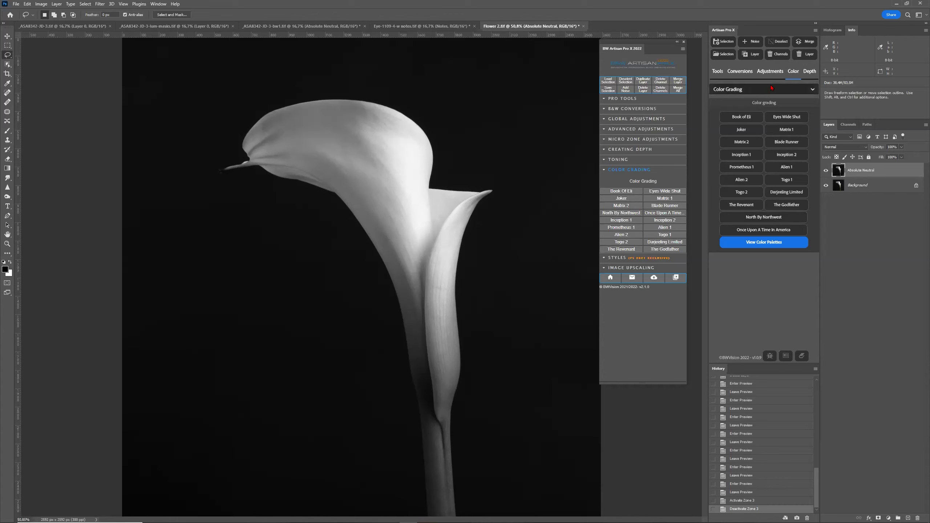
Show the Creating Depth controls in both plugins and set the new plugin's Bottom to top gradient strength to 4
click(814, 75)
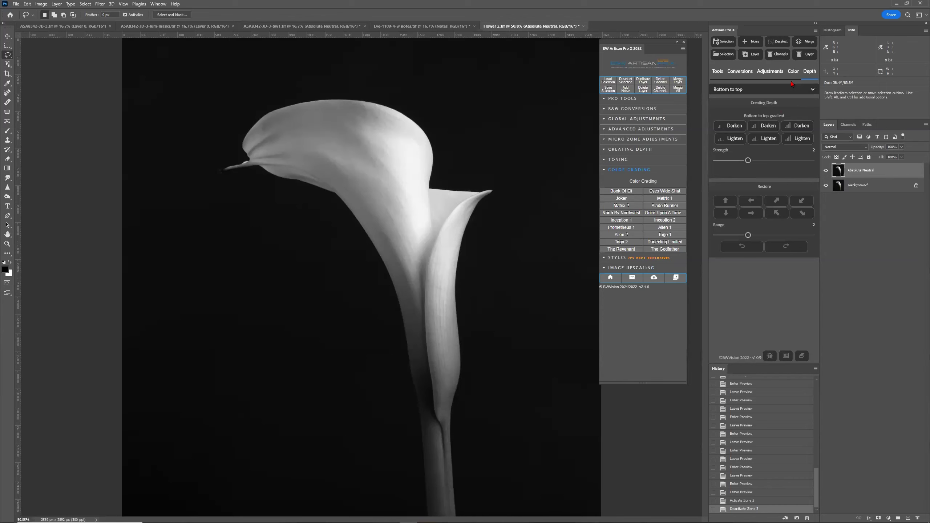
click(658, 152)
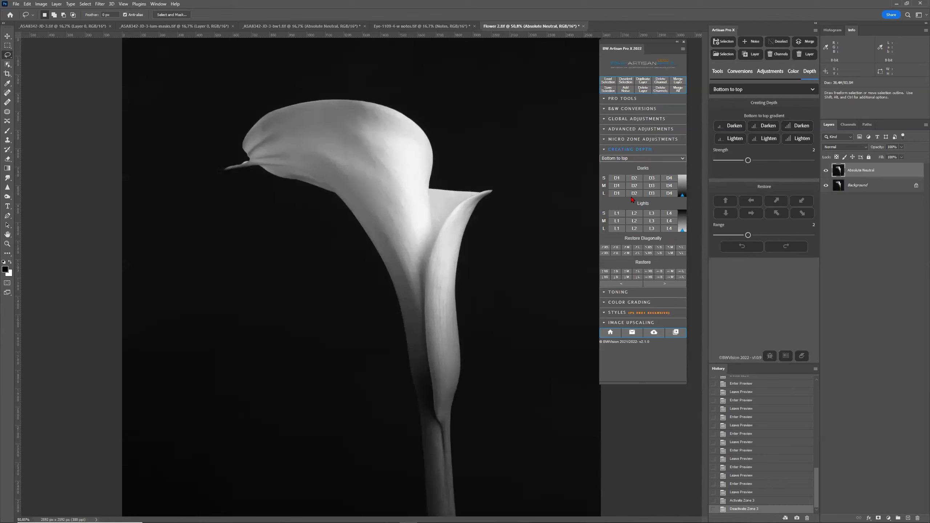
click(618, 187)
drag(747, 161, 705, 162)
click(635, 187)
click(749, 161)
drag(749, 161, 849, 167)
Compare the directional Restore controls of both plugins and try different restore Range settings, including 1
click(627, 252)
click(607, 253)
click(606, 273)
click(713, 213)
click(618, 254)
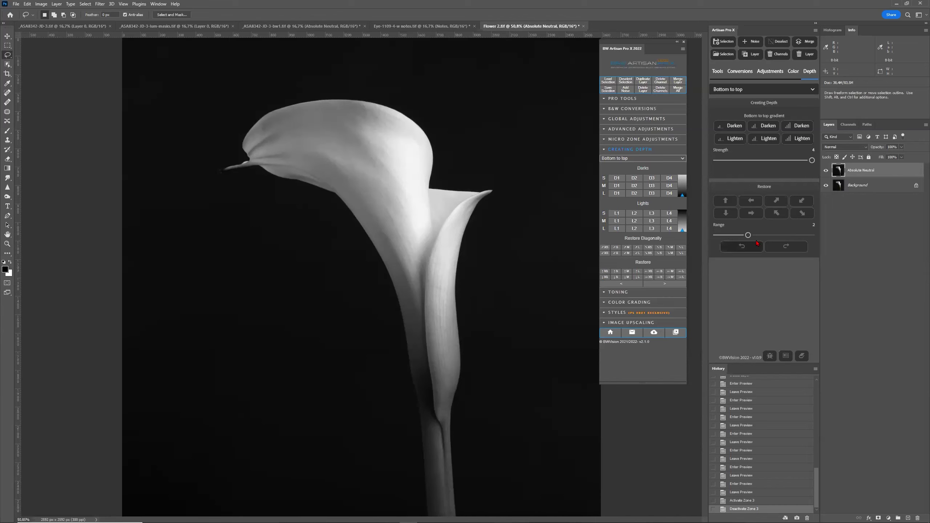
drag(748, 235, 698, 237)
drag(716, 236, 773, 237)
drag(847, 237, 852, 237)
click(716, 235)
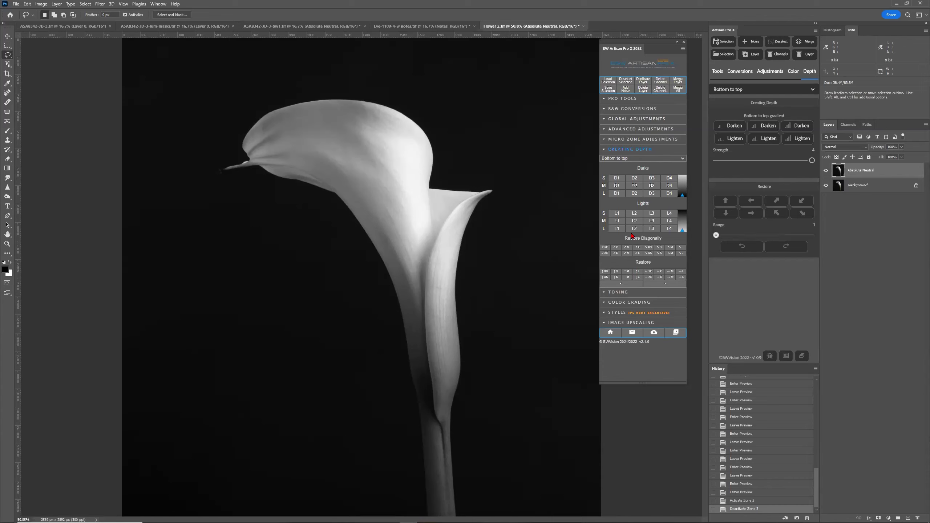
click(726, 202)
click(748, 235)
click(617, 183)
Review the new plugin's Multi Zone, Advanced and Global Adjustments, ending on the Advanced Adjustments
click(738, 90)
click(764, 74)
click(778, 90)
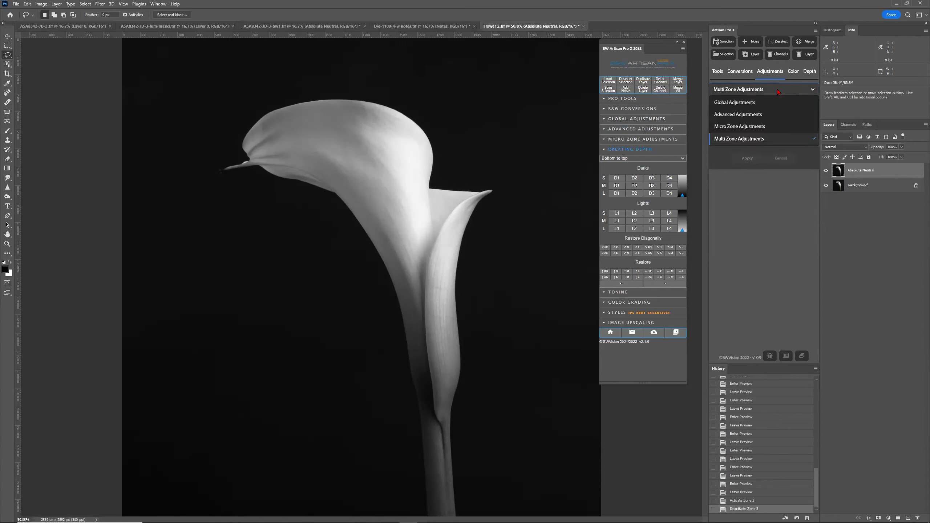
click(759, 116)
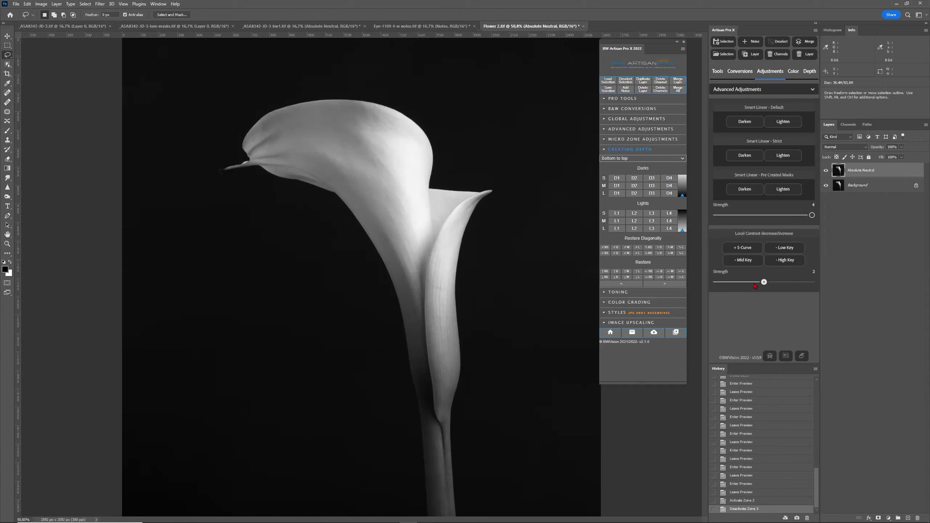
click(776, 89)
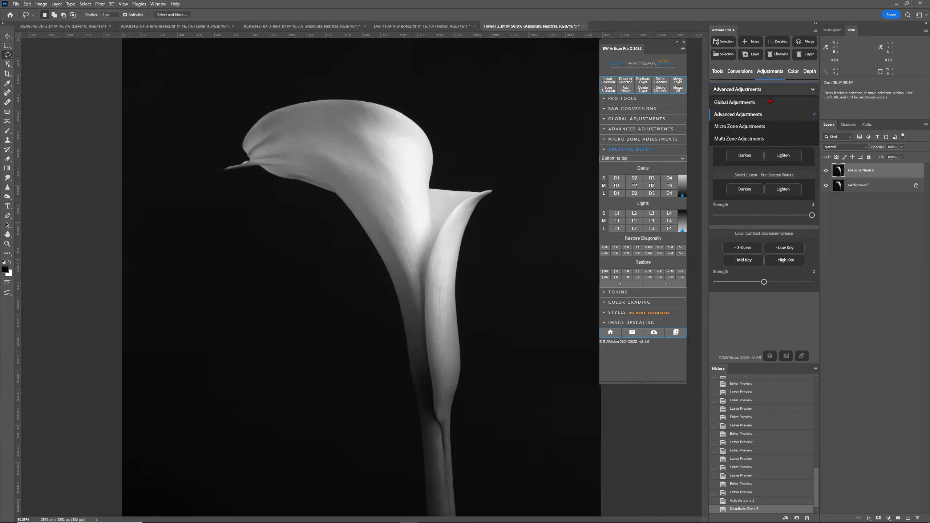
click(771, 102)
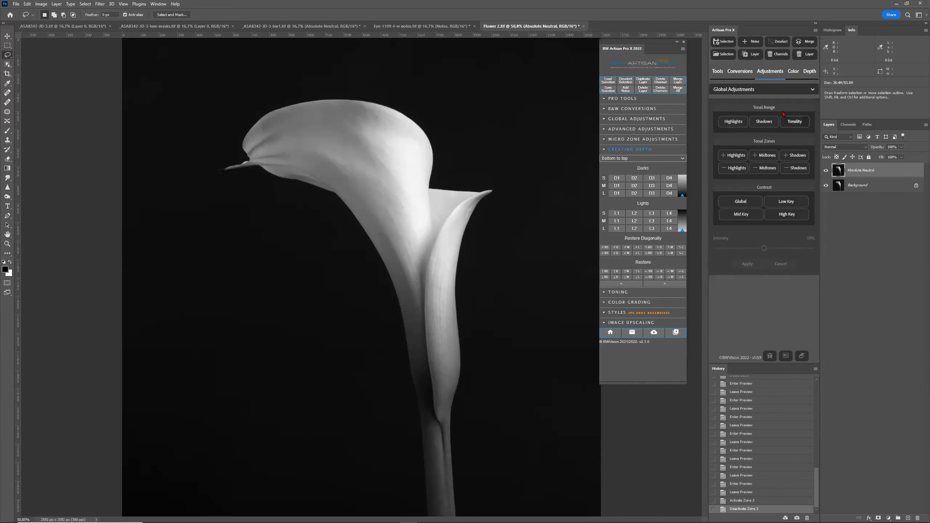
click(773, 90)
click(769, 115)
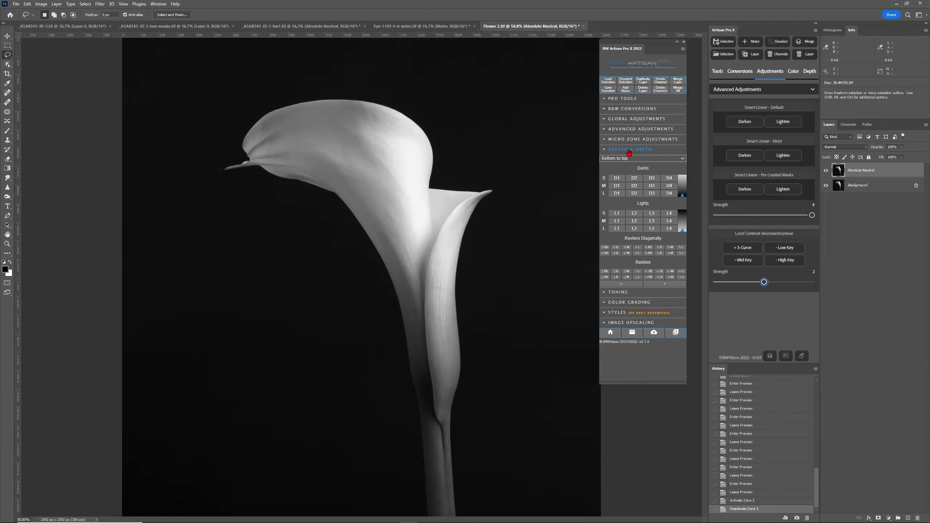
Show the new plugin's Pro Adjustments and close the BW Artisan Pro X 2022 panel
click(717, 72)
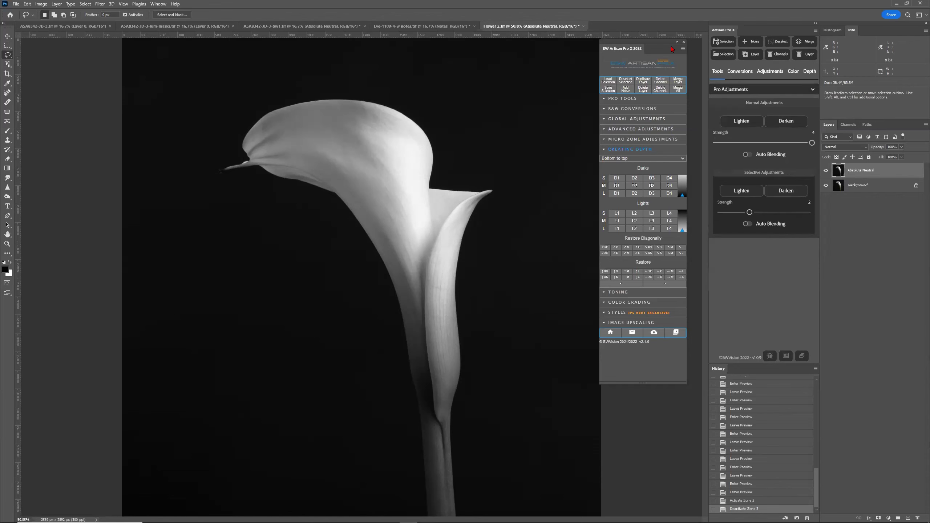
click(684, 42)
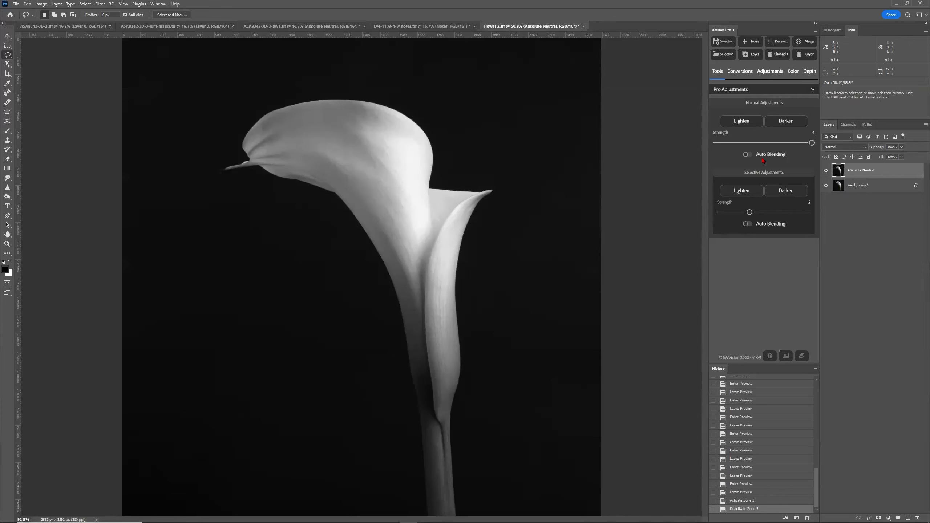
Show the Luminosity Masks tools, preview Micro Zone 10, and return to the Pro Adjustments
click(734, 91)
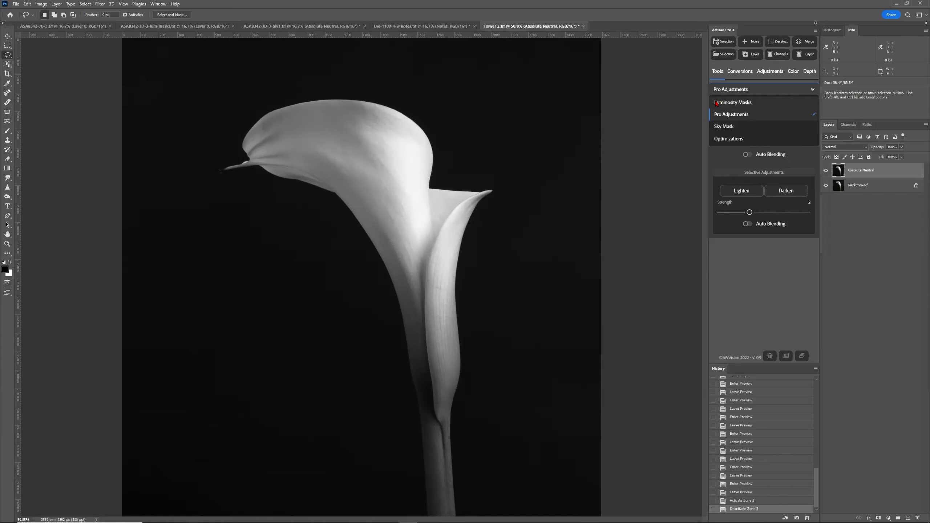
click(716, 103)
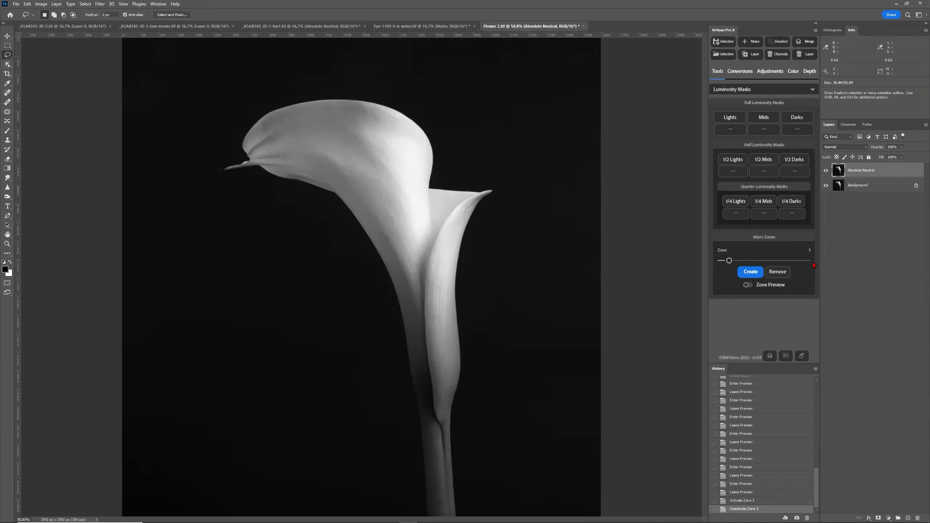
drag(729, 261, 710, 260)
drag(720, 260, 889, 261)
click(751, 286)
mouse_move(754, 273)
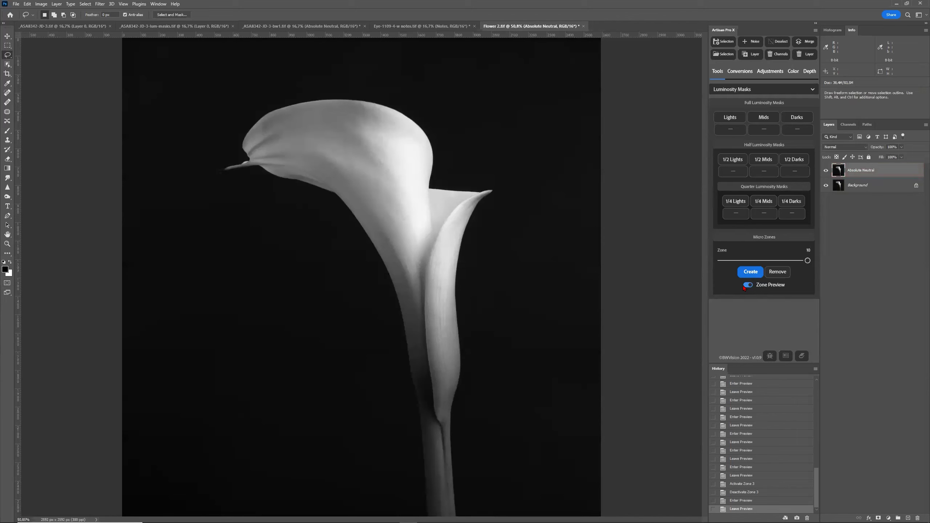
click(747, 286)
click(747, 261)
click(728, 90)
click(724, 114)
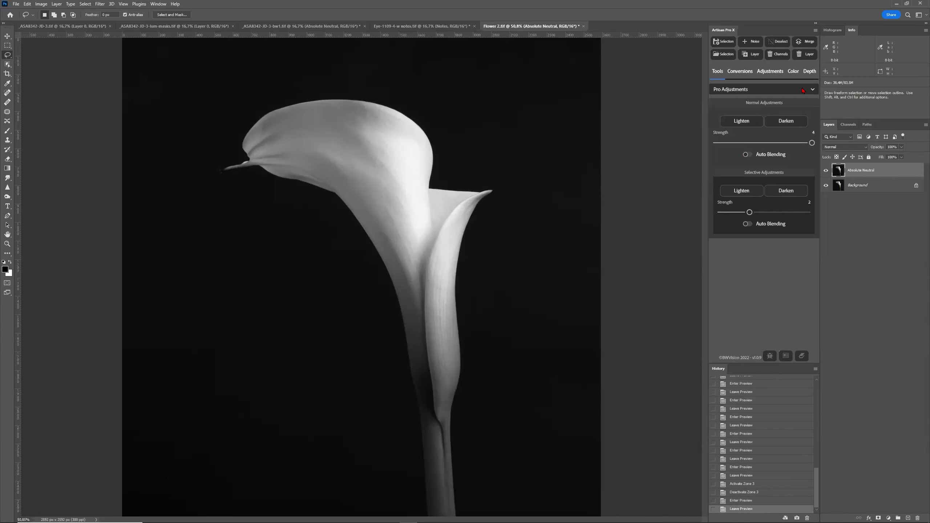
Try the Selective Adjustments Lighten at strength 2 on the saved flower selection, undo it and deselect
click(715, 57)
click(679, 253)
click(666, 271)
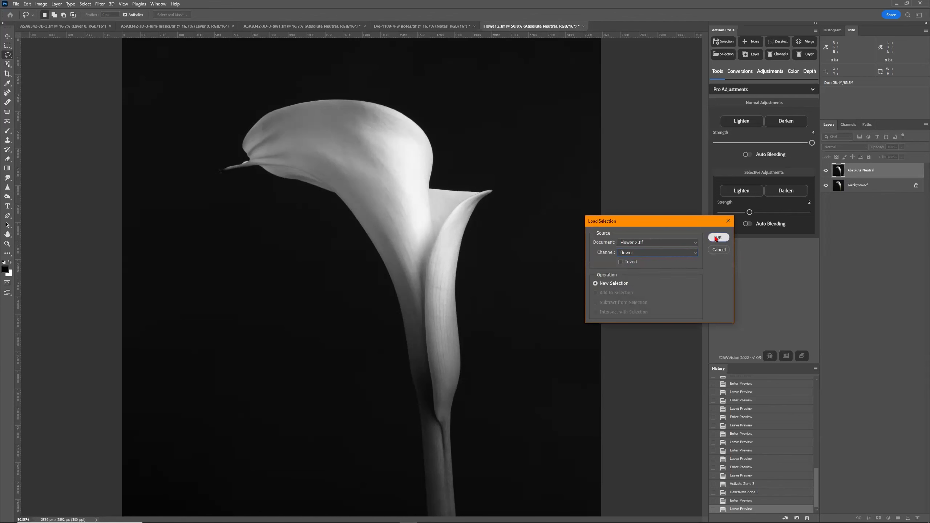
click(718, 238)
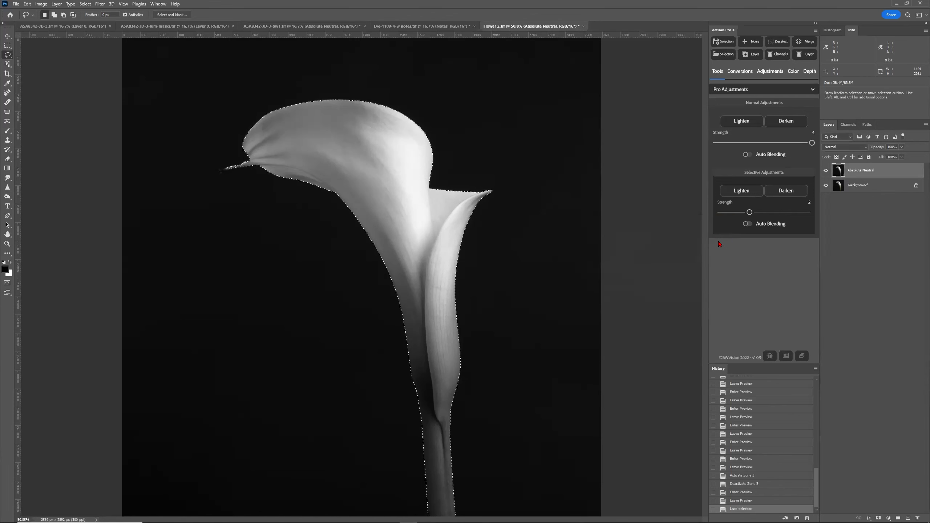
click(748, 193)
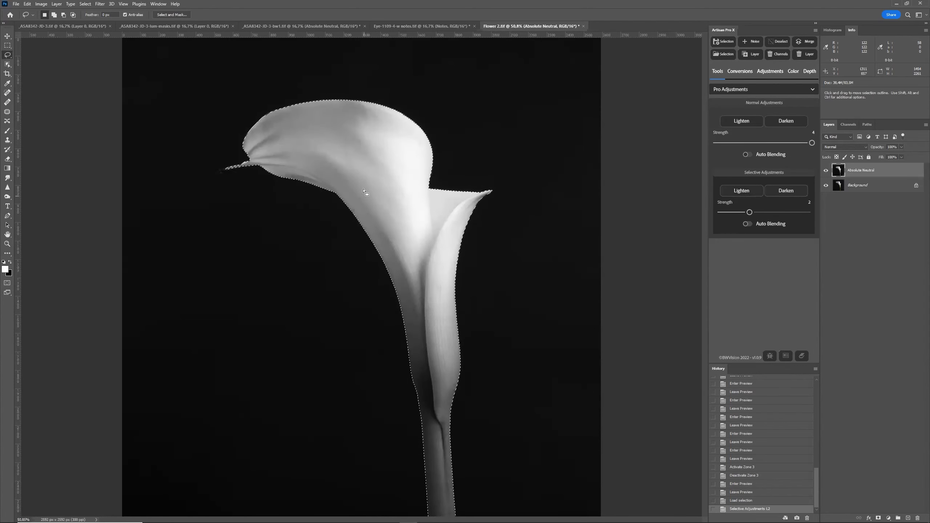
key(ctrl+plus)
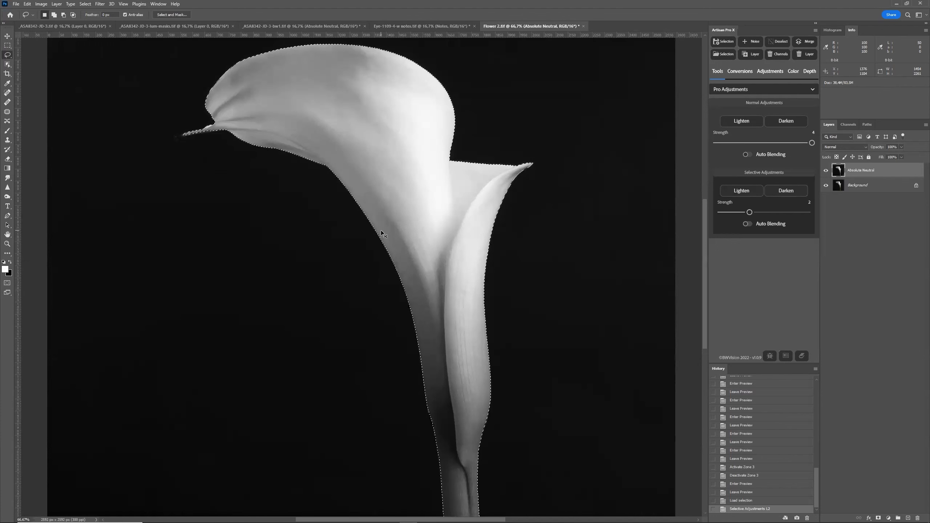
key(ctrl+0)
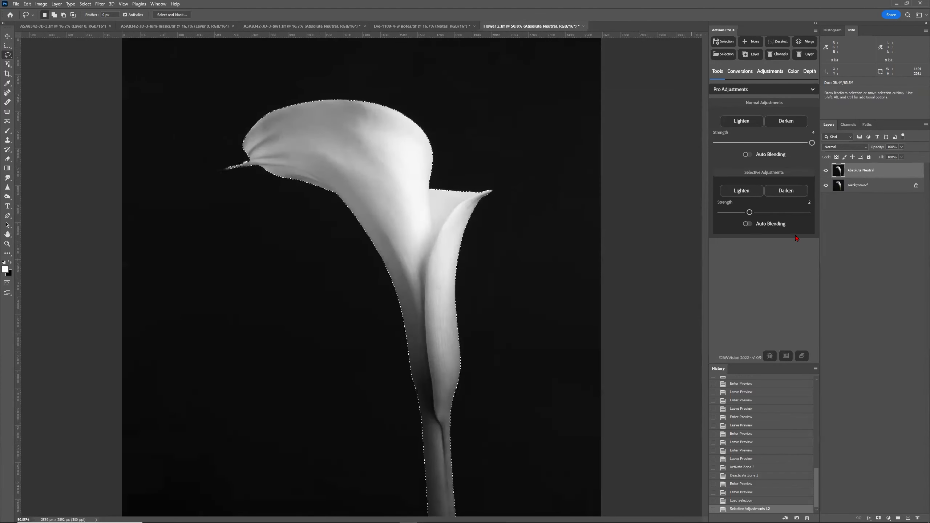
click(757, 500)
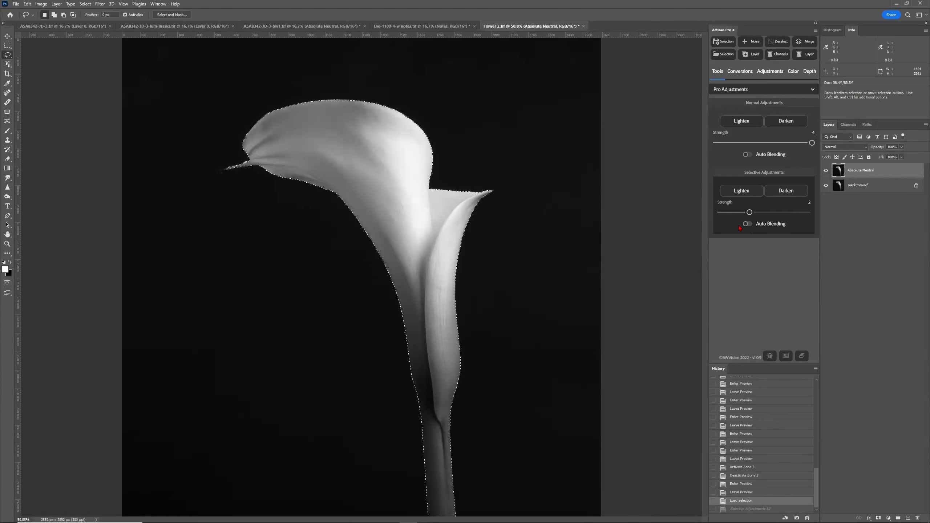
key(ctrl+d)
Lasso a freehand area running through the middle of the flower and save the selection as test1
mouse_move(386, 149)
mouse_down()
mouse_move(372, 181)
mouse_move(382, 264)
mouse_move(436, 294)
mouse_move(423, 202)
mouse_move(392, 143)
mouse_up()
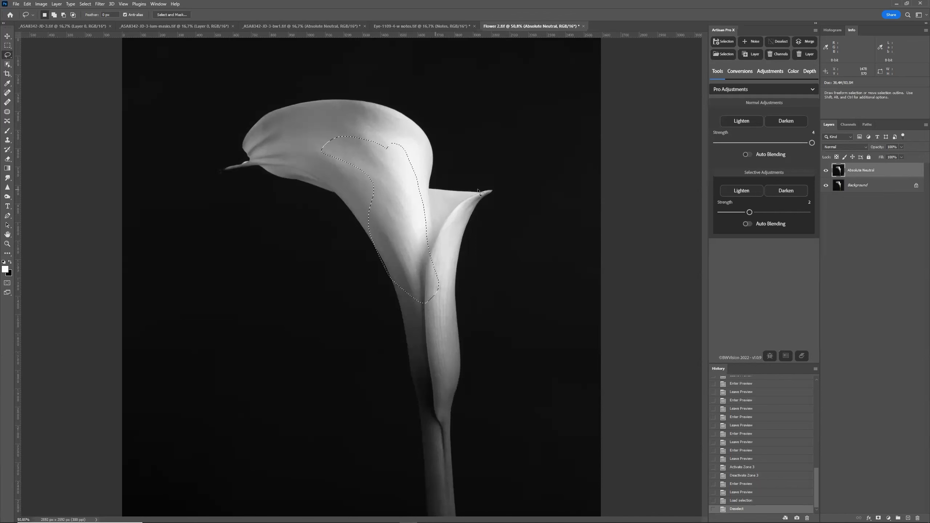
click(85, 4)
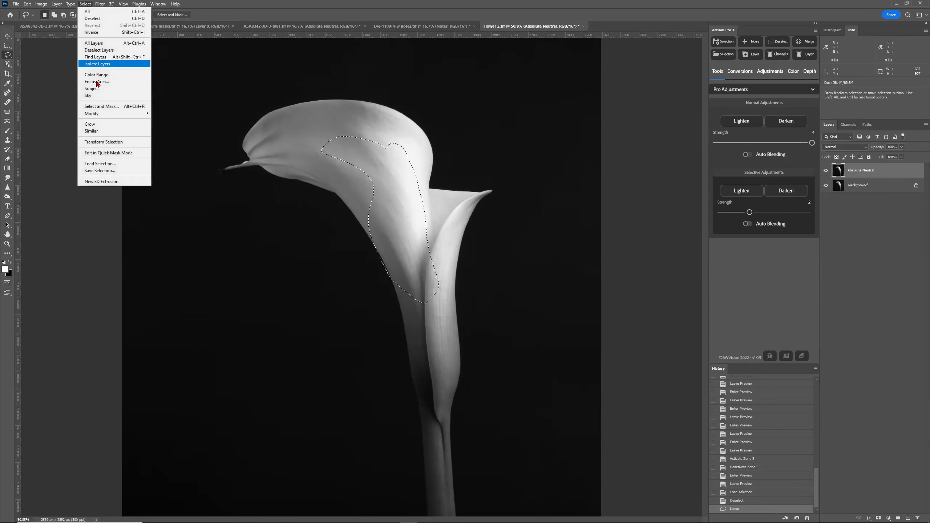
click(96, 171)
text(test1)
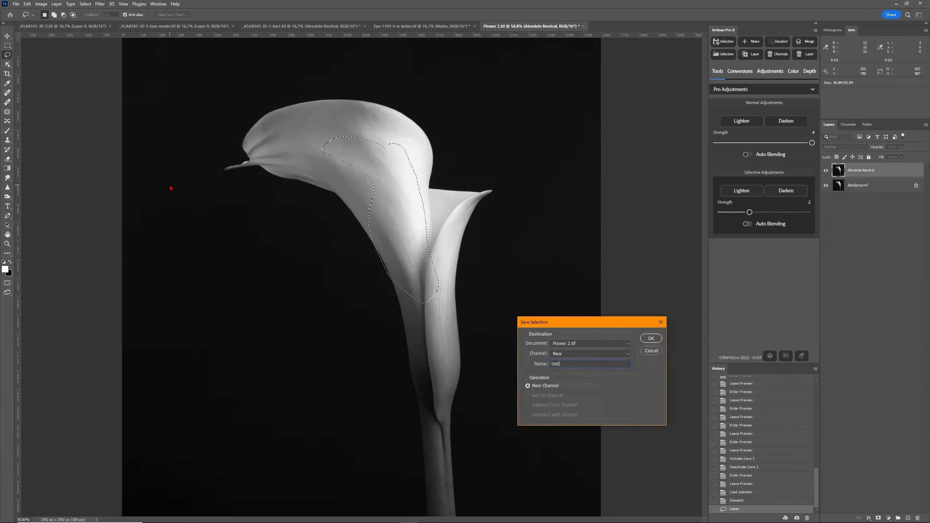
click(651, 338)
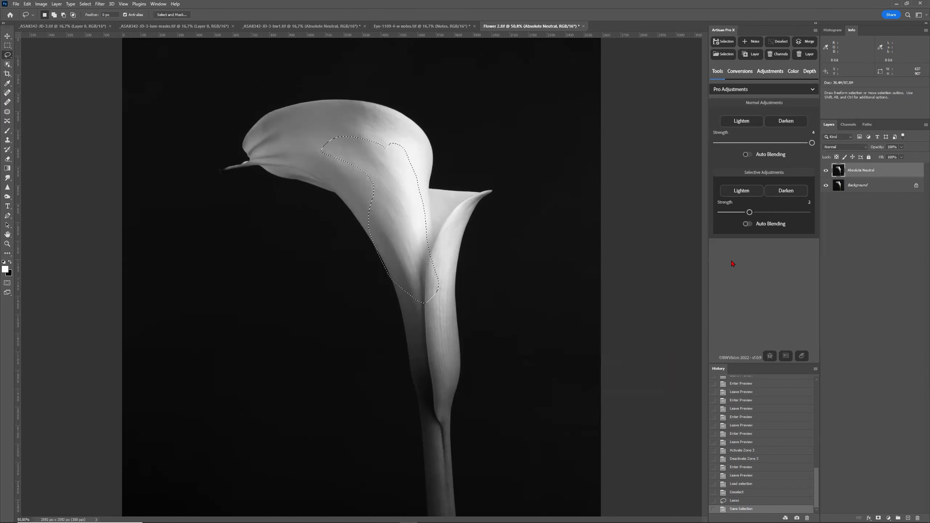
Try the Selective Adjustments Lighten at strength 2 without Auto Blending on the lassoed area, then undo it
click(742, 190)
click(778, 41)
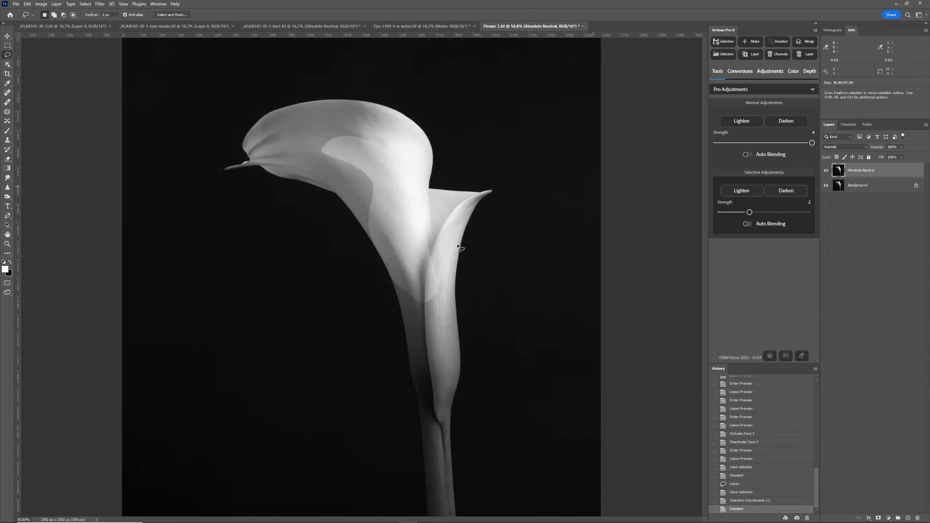
click(738, 501)
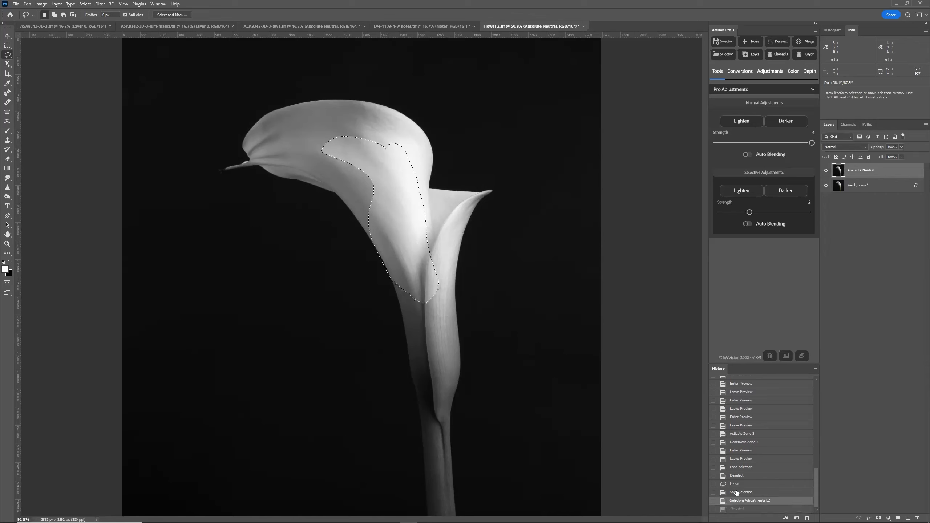
click(775, 45)
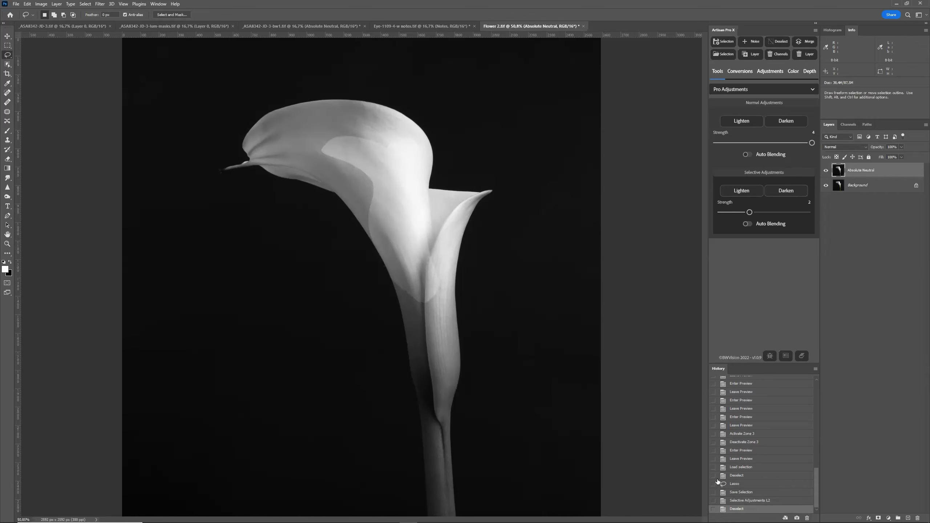
click(738, 492)
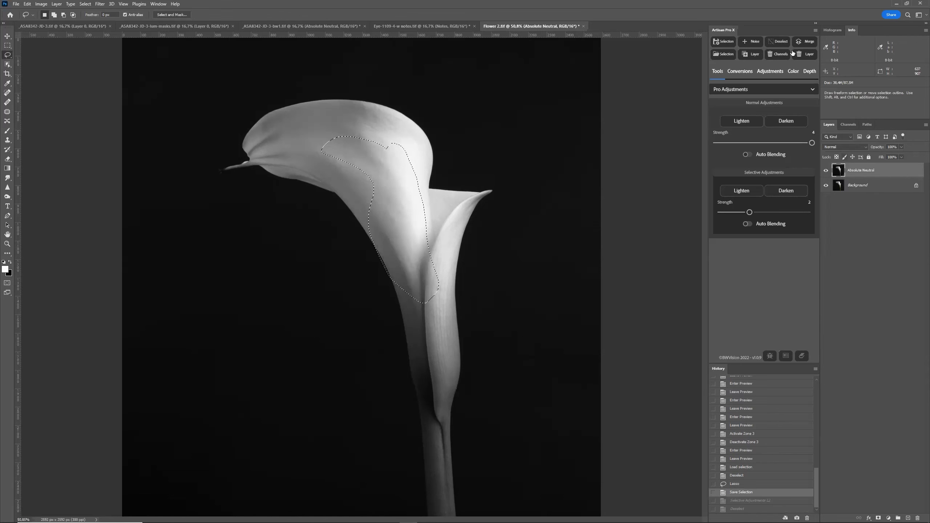
Deselect the lassoed area and duplicate the Absolute Neutral layer
click(778, 41)
key(ctrl+j)
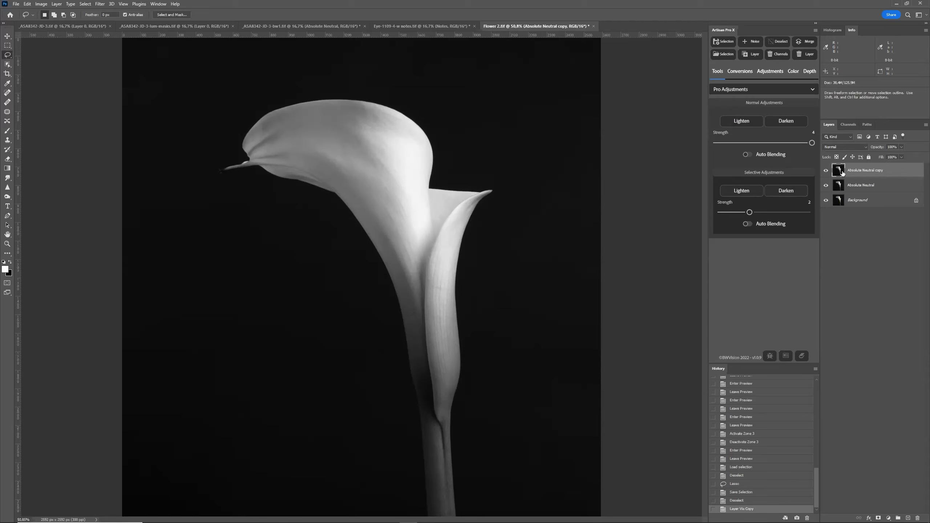
Examine the flower and test1 channel masks, then compare the image with the duplicated layer hidden and shown
click(848, 124)
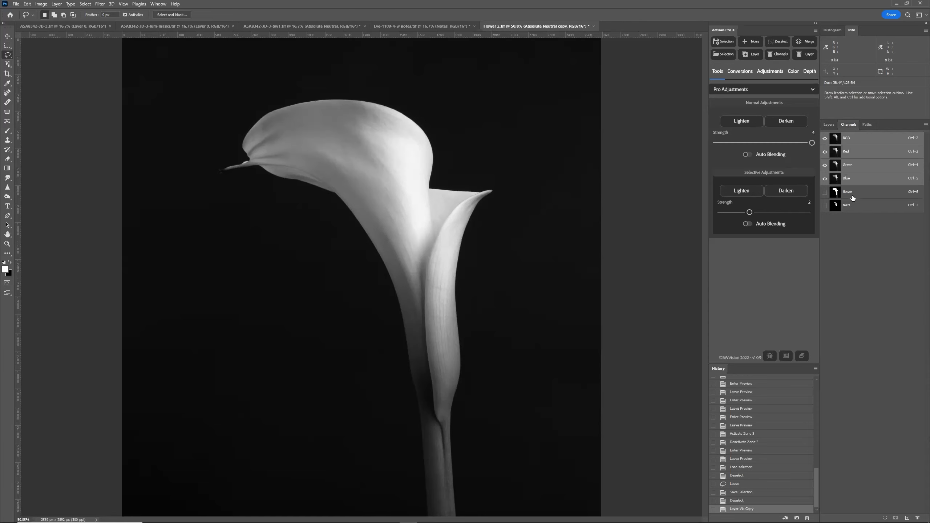
click(869, 195)
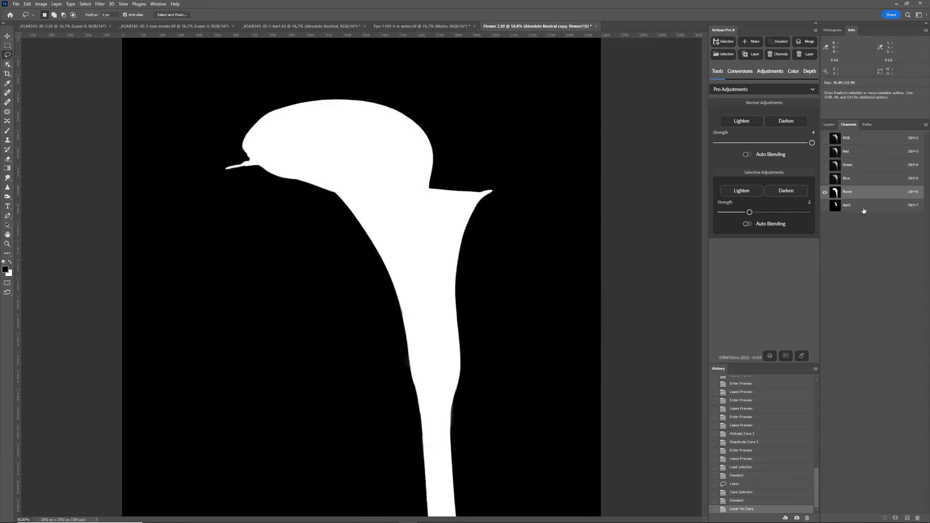
click(864, 210)
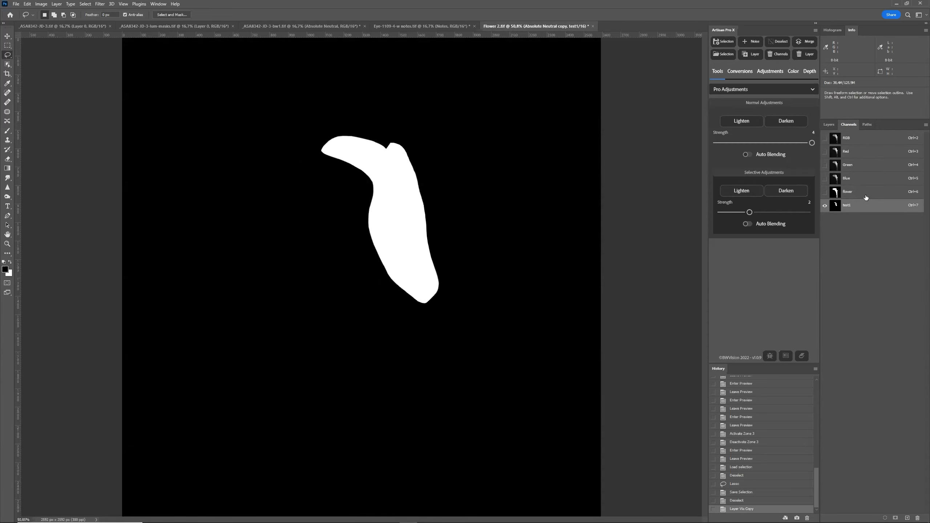
click(866, 196)
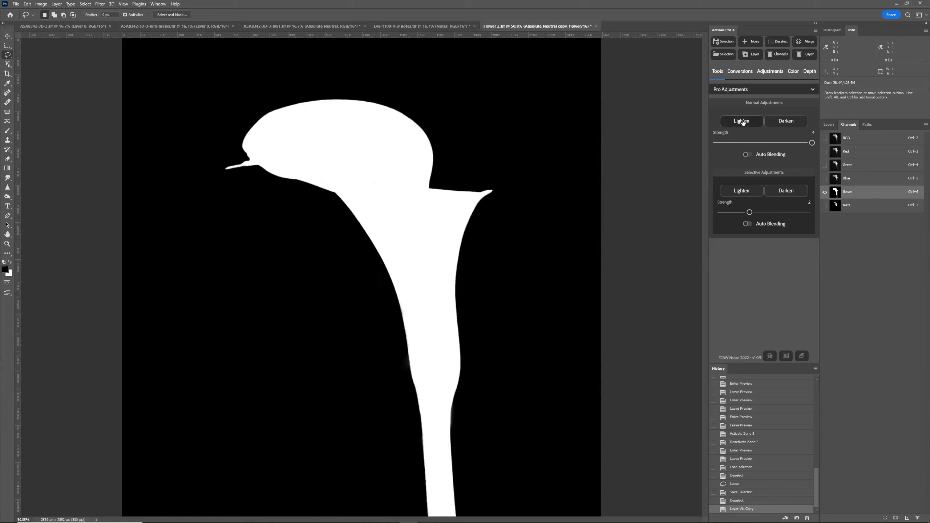
click(866, 141)
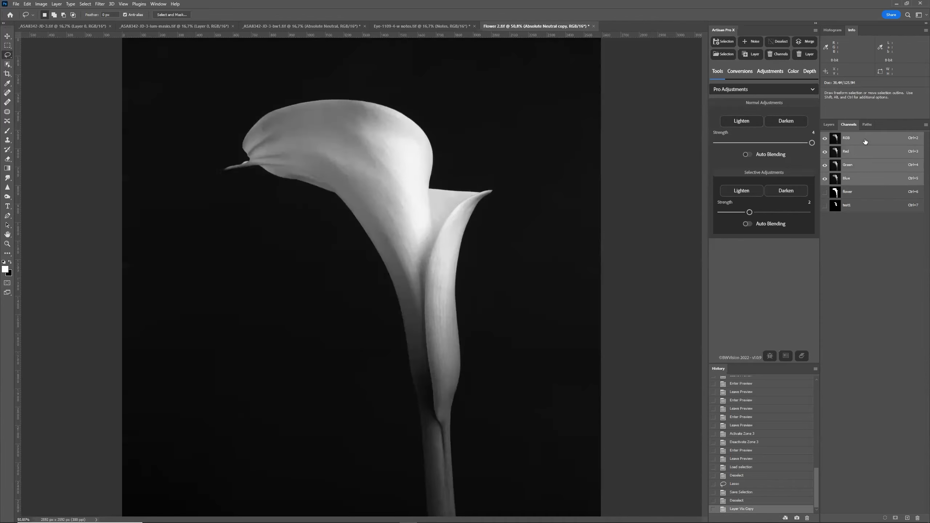
click(854, 194)
click(848, 206)
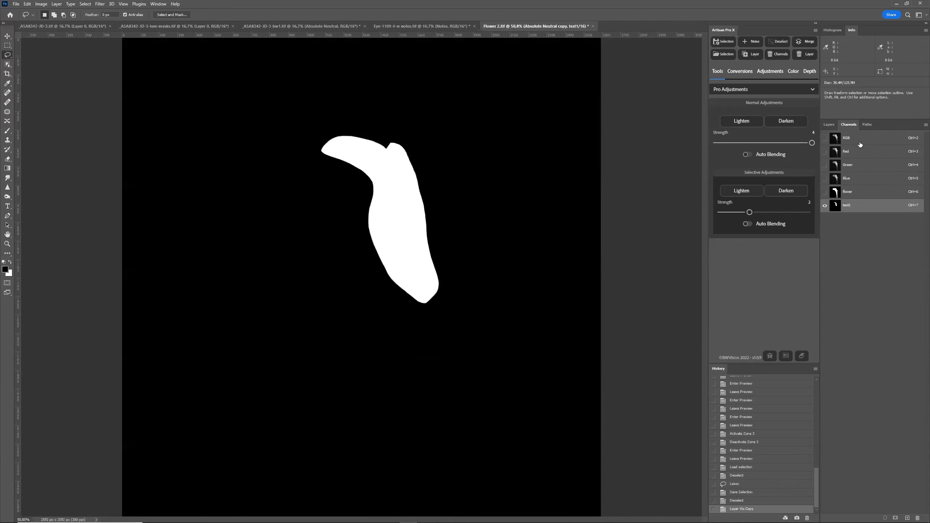
click(859, 141)
click(832, 126)
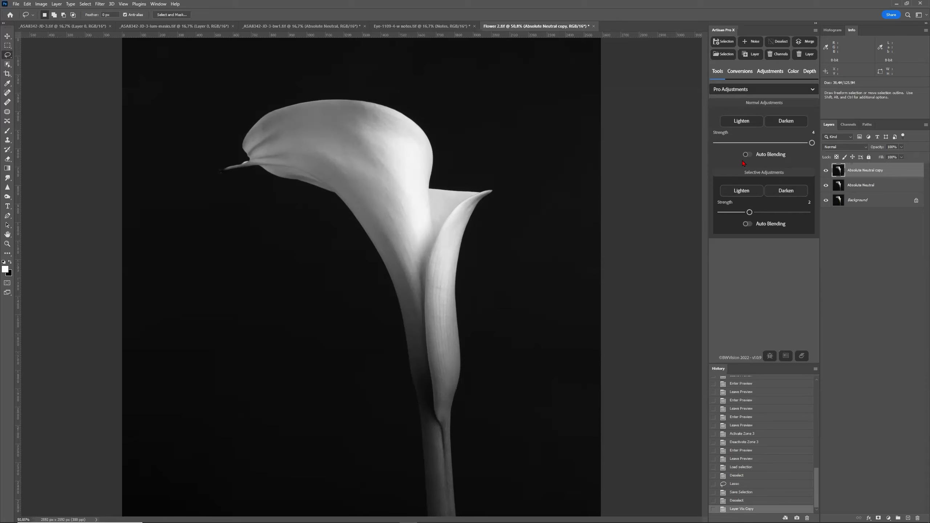
click(826, 171)
click(827, 171)
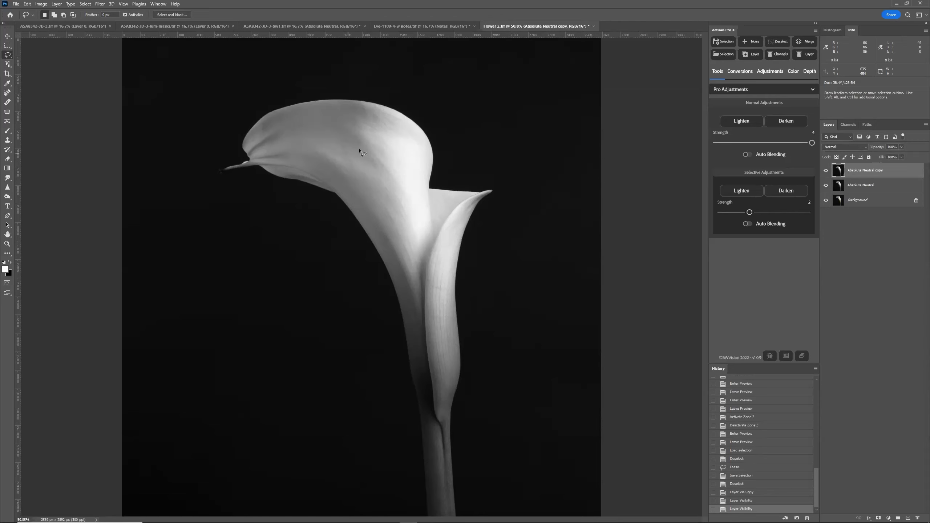
Load the test1 selection, lighten it with Selective Adjustments at strength 2 with Auto Blending on, and deselect
click(724, 55)
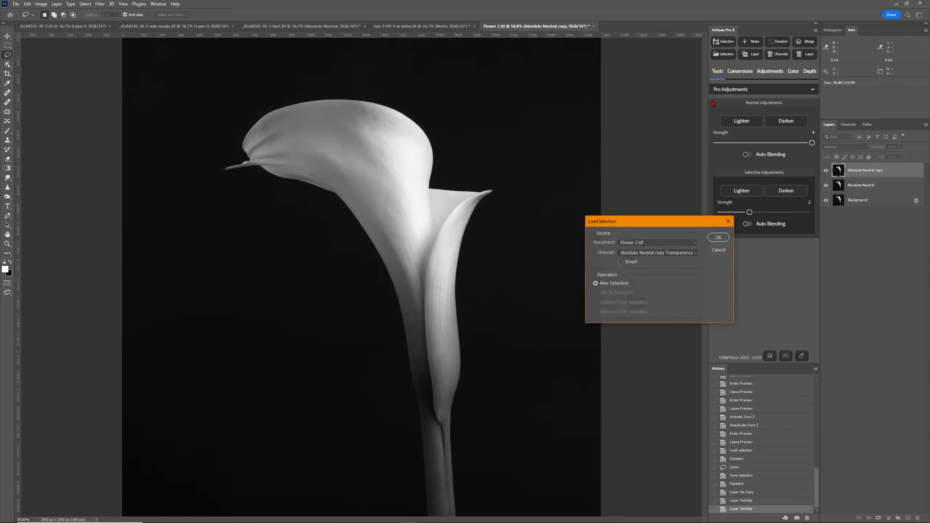
click(668, 252)
click(654, 278)
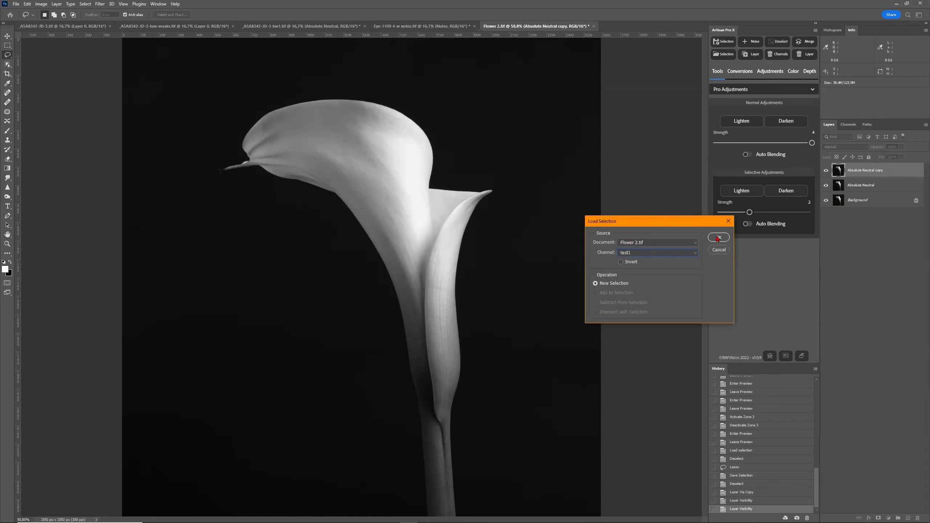
click(719, 237)
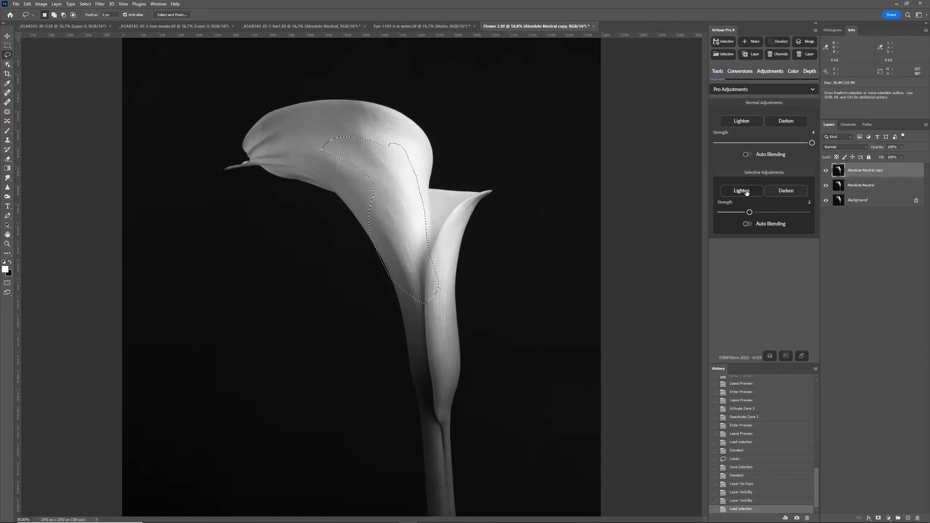
click(747, 224)
click(743, 190)
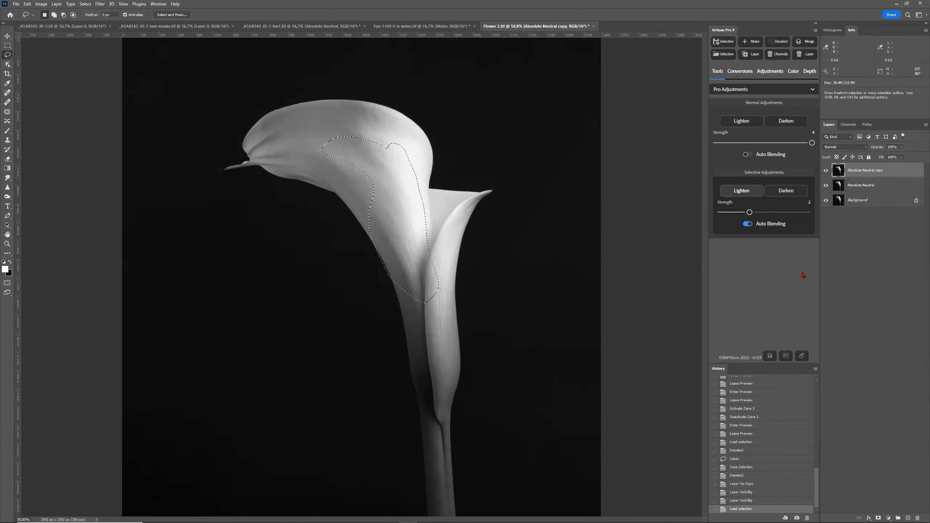
click(784, 43)
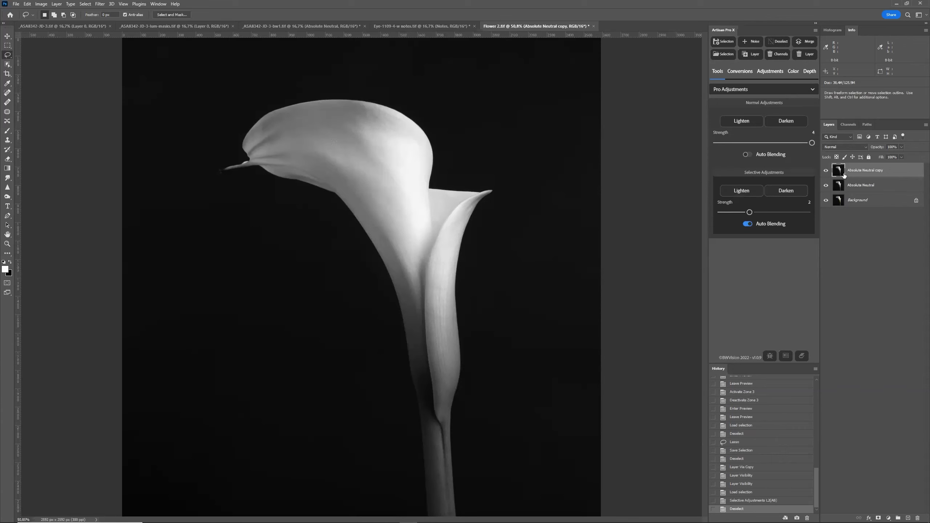
Toggle the Absolute Neutral copy layer's visibility to compare the flower before and after the auto-blended lightening
click(827, 171)
click(827, 171)
click(826, 171)
click(827, 171)
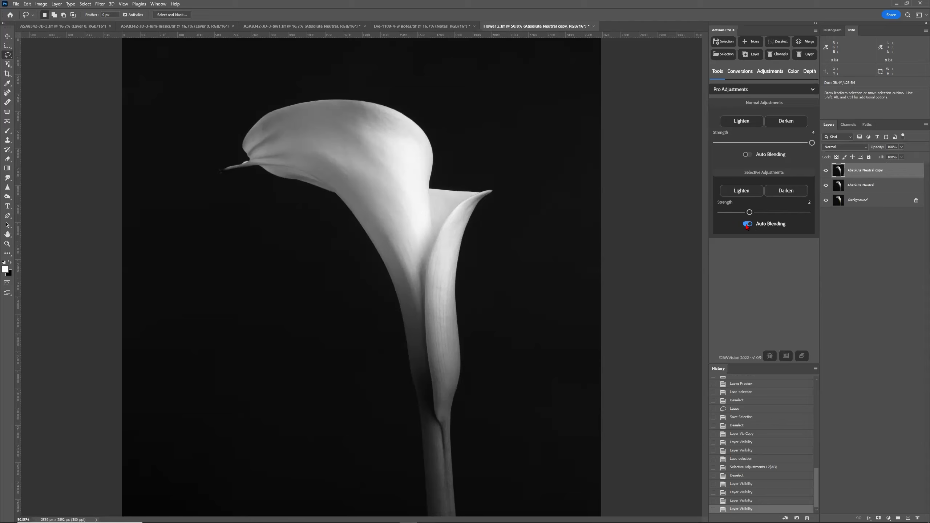
Turn off Auto Blending for Selective Adjustments, hide the Absolute Neutral copy layer and select the Absolute Neutral layer
click(747, 225)
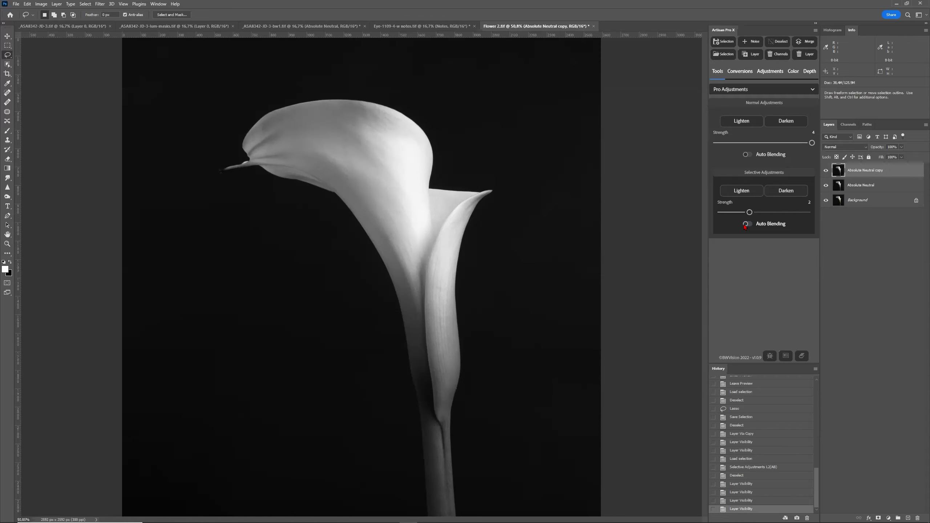
click(827, 171)
click(880, 191)
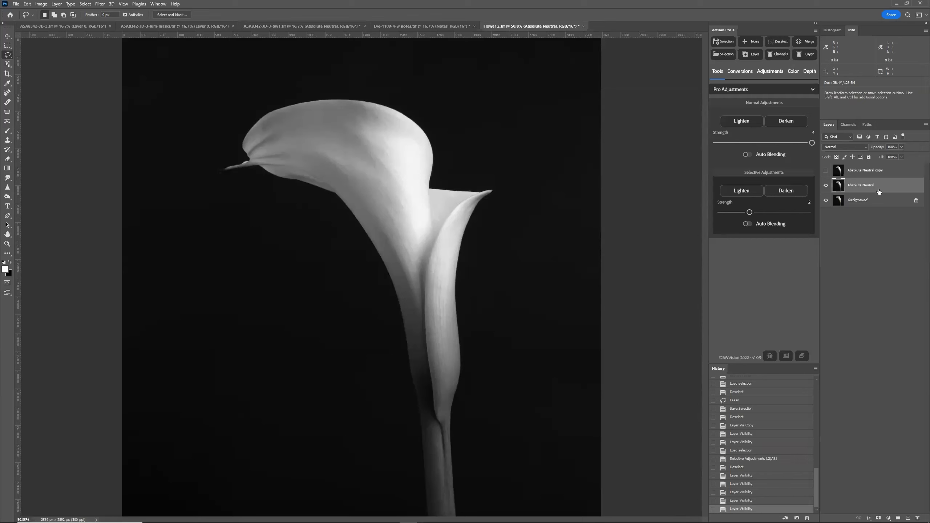
Load the test1 selection, lighten it with Smart Linear Strict from the Advanced Adjustments at strength 3, and deselect
click(770, 72)
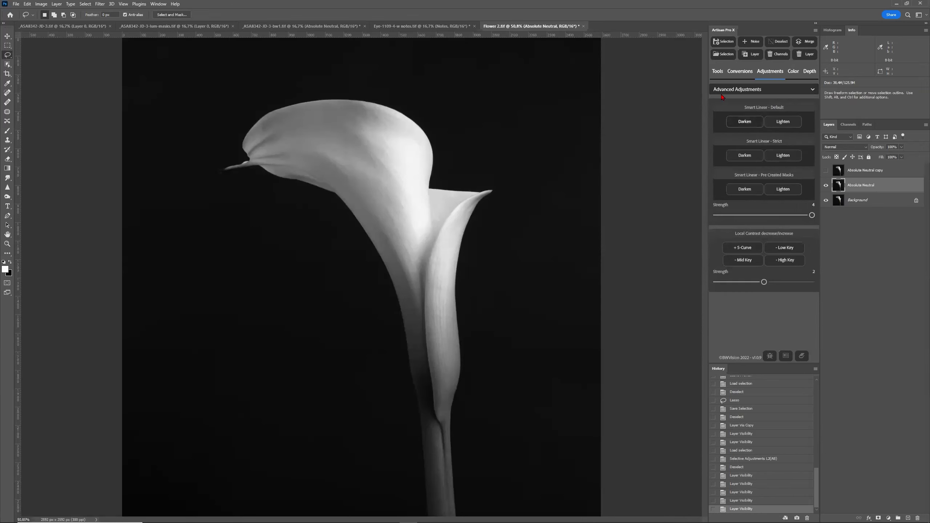
click(729, 54)
click(659, 253)
click(657, 271)
click(718, 237)
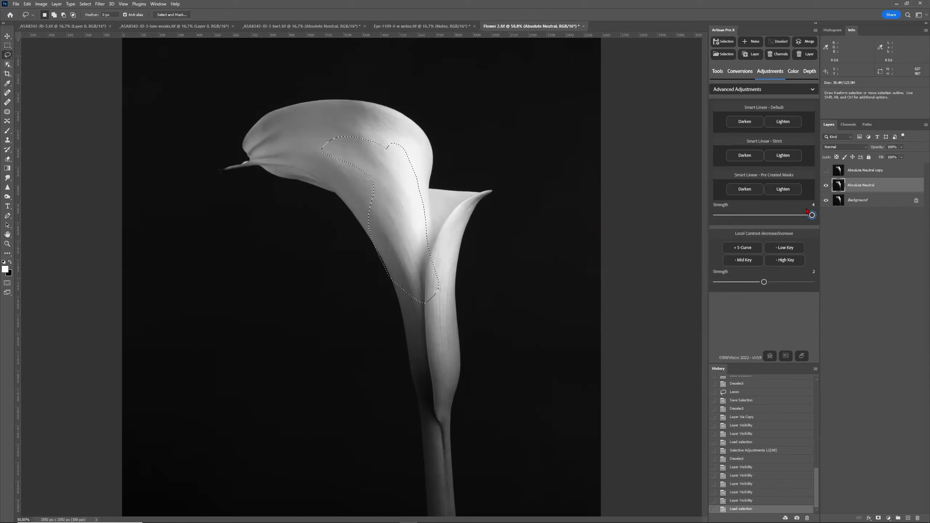
drag(812, 215, 780, 215)
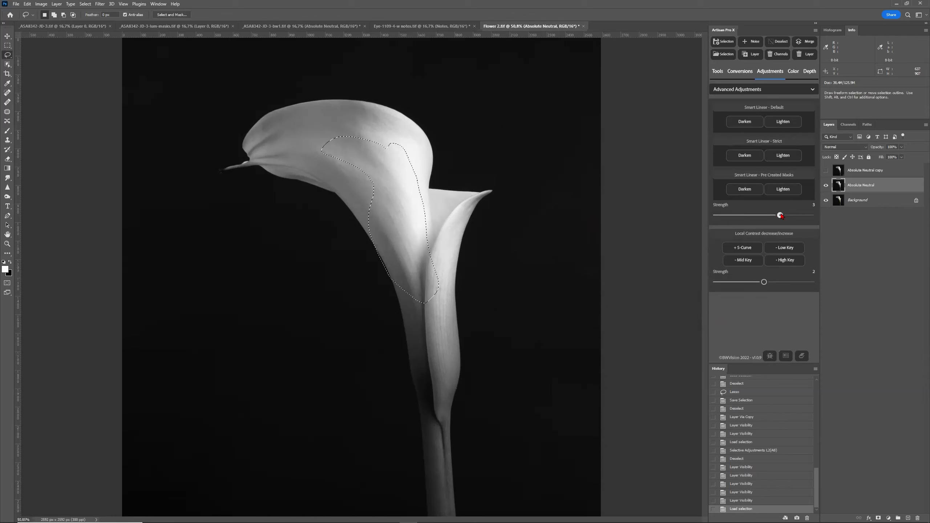
click(780, 158)
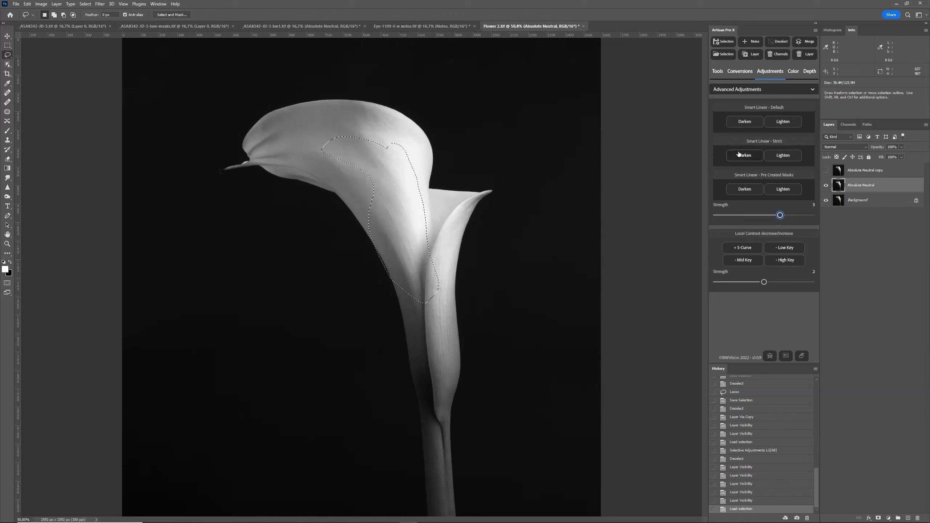
click(793, 158)
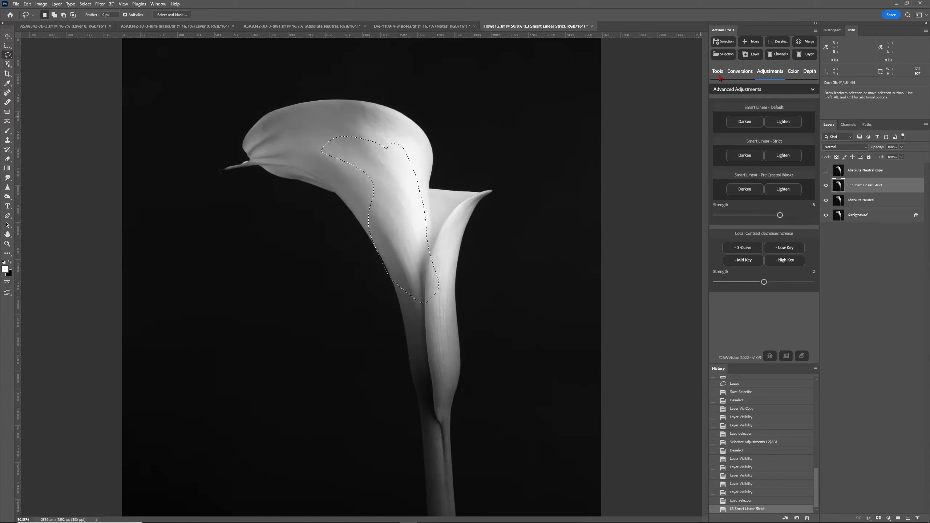
click(774, 42)
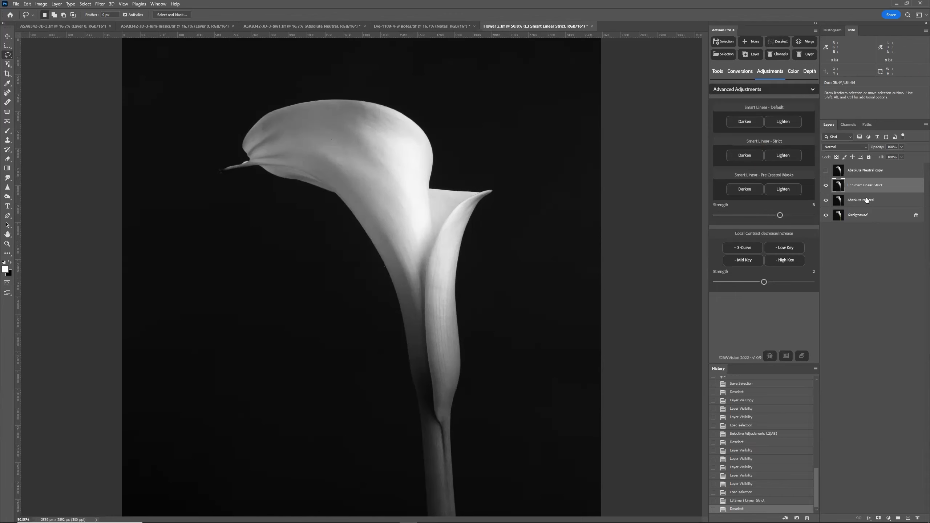
Hide the L3 Smart Linear Strict layer and delete it together with the Absolute Neutral copy layer
click(827, 185)
shift+click(870, 175)
drag(870, 176, 917, 517)
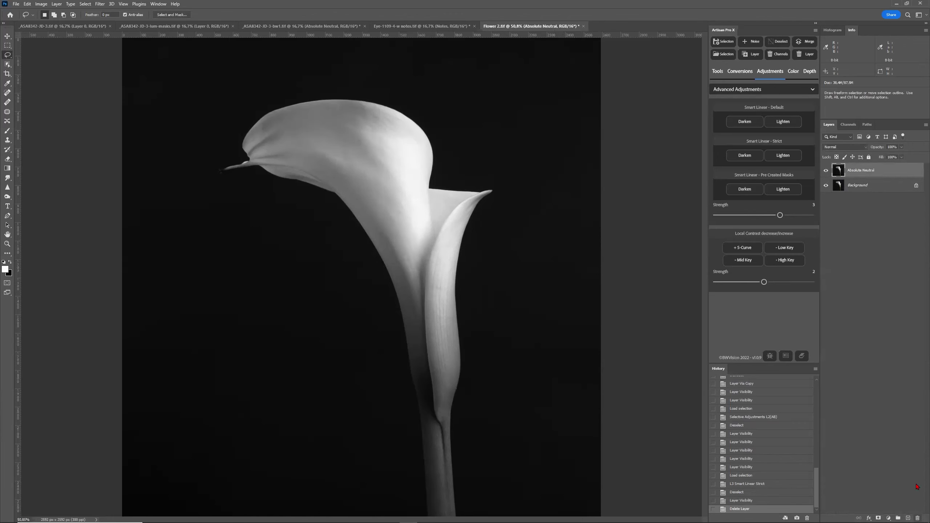
Switch to Micro Zone Adjustments and activate zone Z3 - XL Shadows (L70 - L92)
click(793, 91)
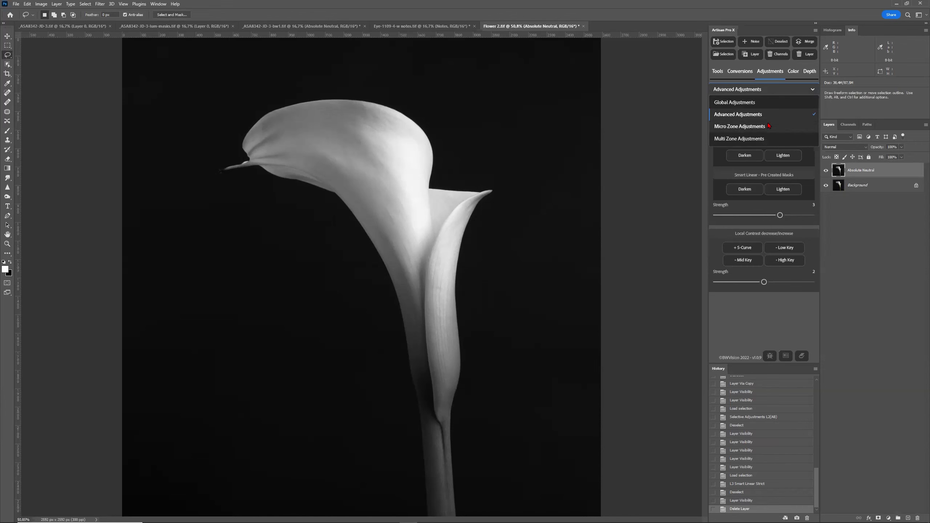
click(768, 127)
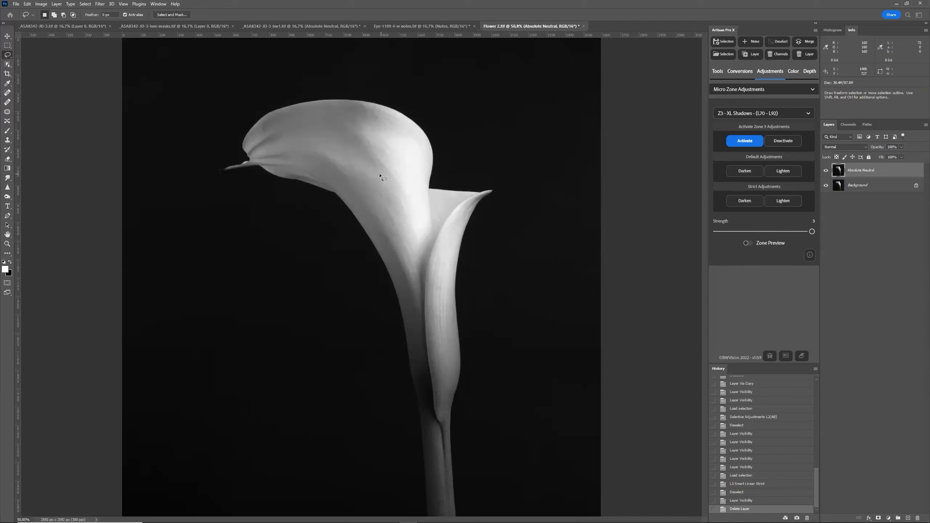
click(783, 118)
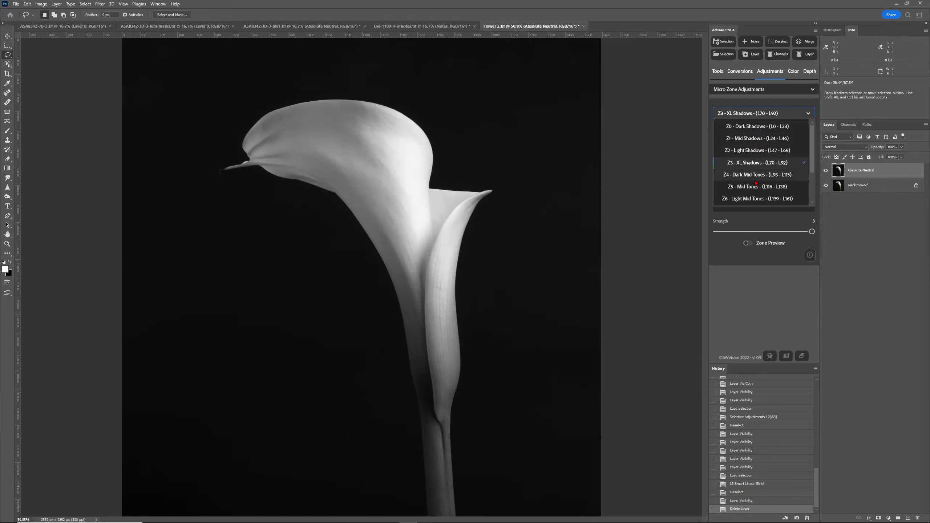
click(750, 165)
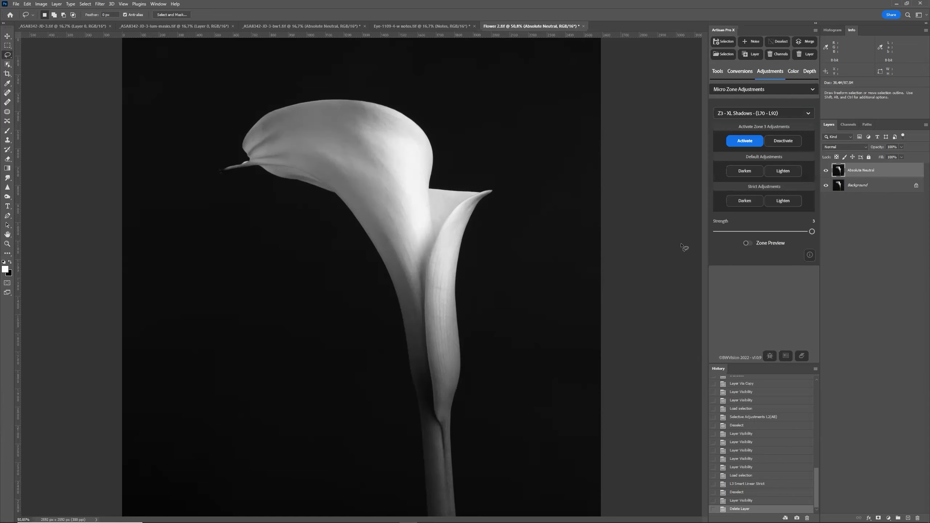
click(745, 144)
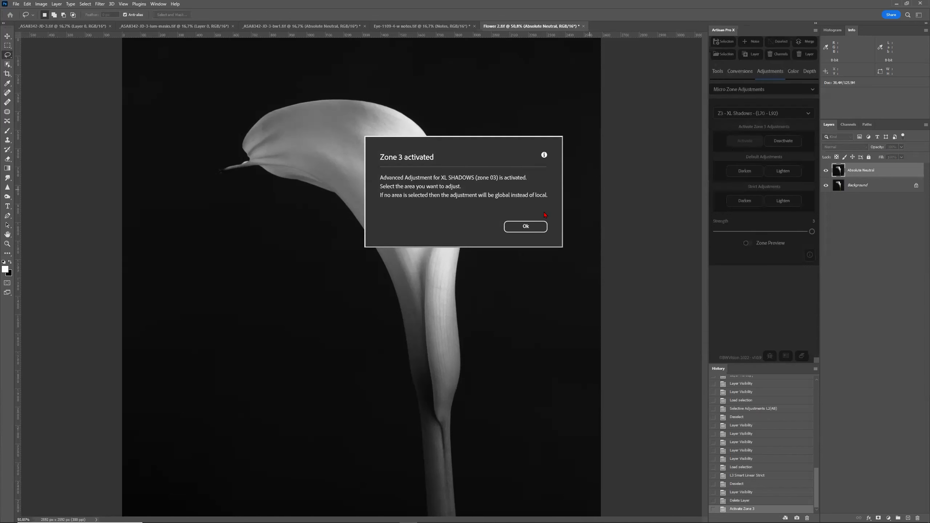
click(526, 226)
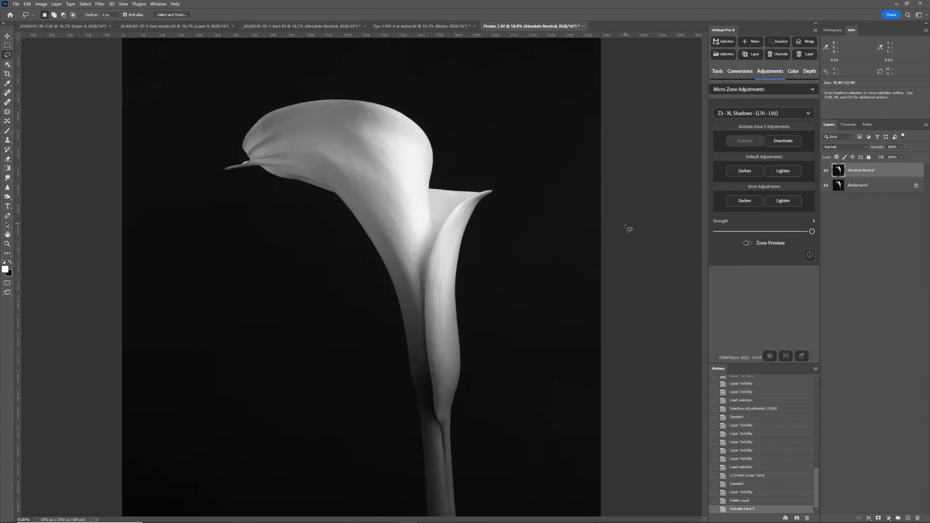
Lasso a freeform area over the flower's upper petal and save the selection as a new channel named test2
mouse_move(395, 154)
mouse_down()
mouse_move(387, 135)
mouse_move(327, 116)
mouse_move(310, 131)
mouse_move(388, 239)
mouse_move(424, 222)
mouse_move(418, 170)
mouse_move(396, 150)
mouse_up()
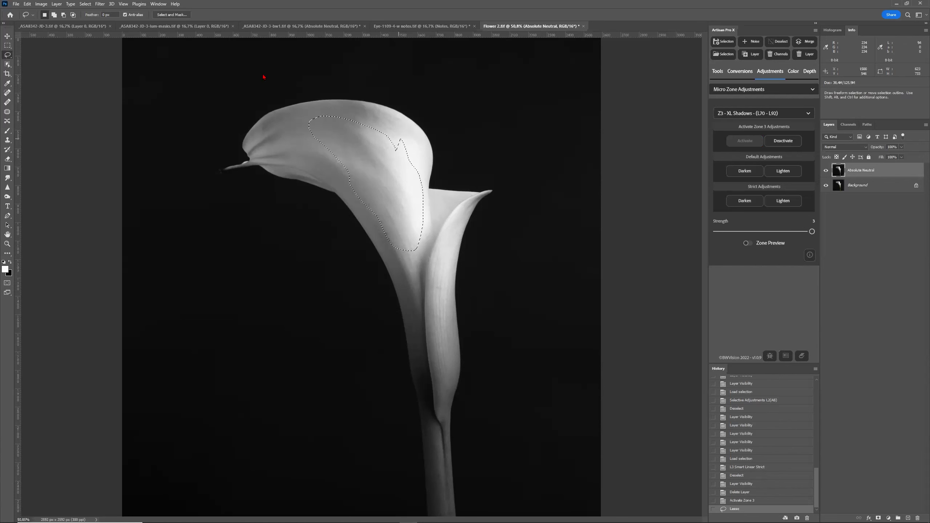
click(85, 3)
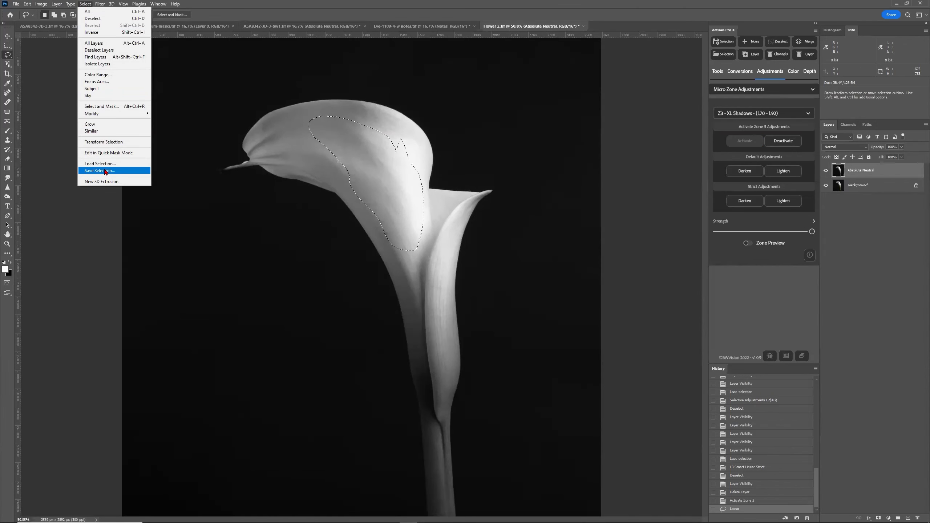
click(105, 171)
text(test2)
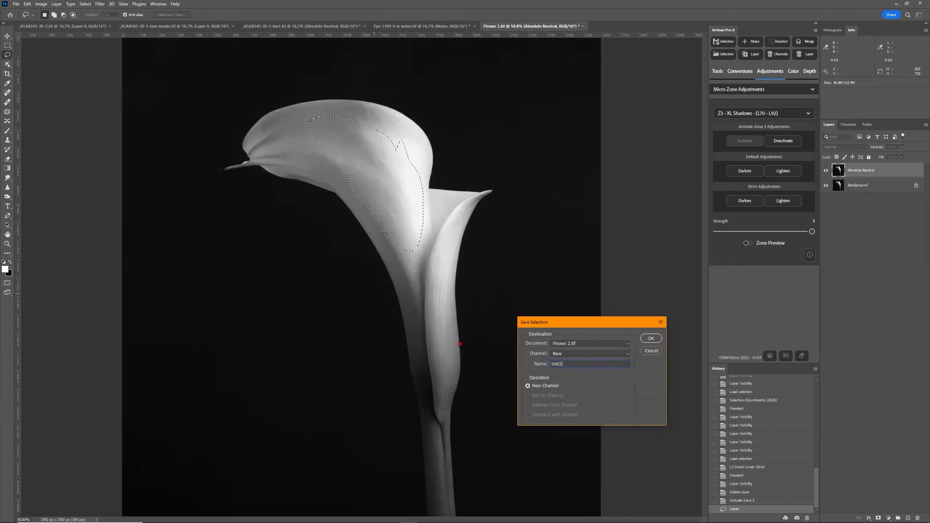
click(651, 339)
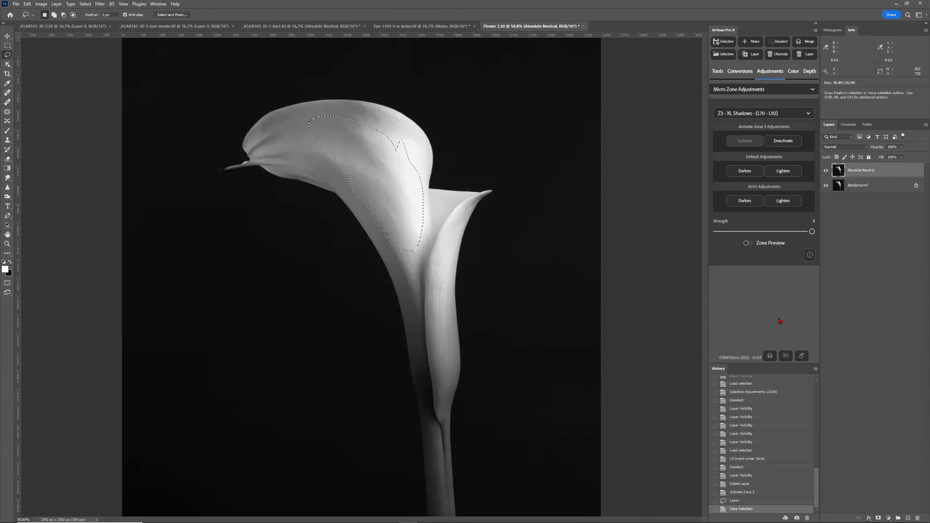
Darken zone 3 in the selection with Default Adjustments at strength 3, deselect, and compare by toggling the Darken Strong Z3 layer
click(746, 173)
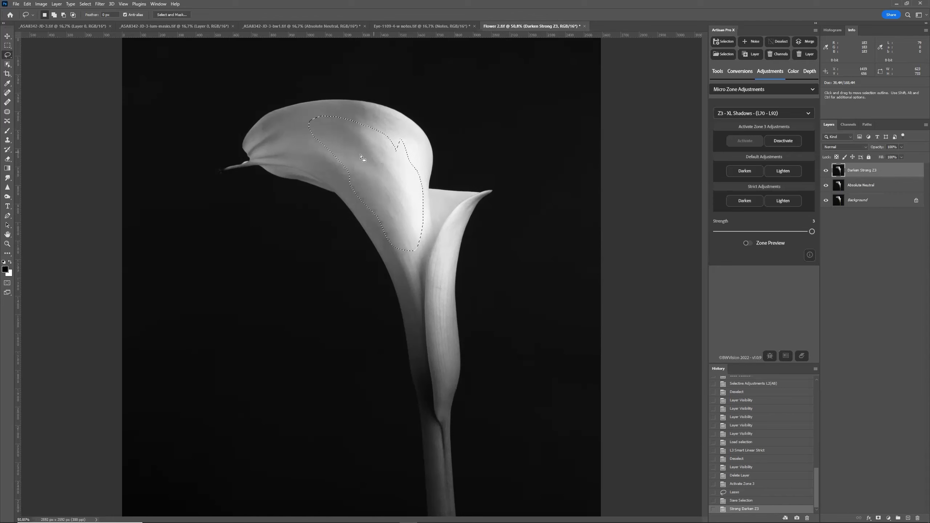
click(778, 41)
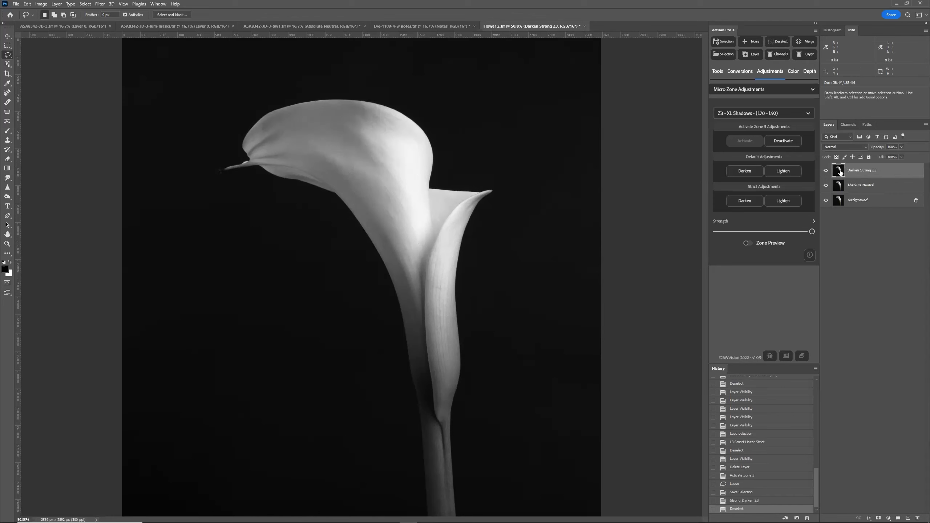
click(827, 171)
click(828, 172)
click(828, 173)
click(828, 173)
click(829, 173)
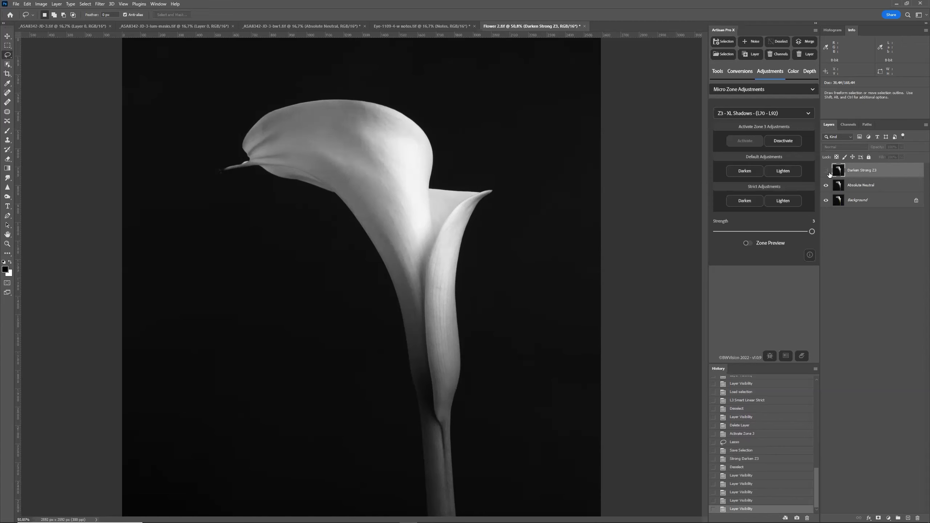
click(827, 172)
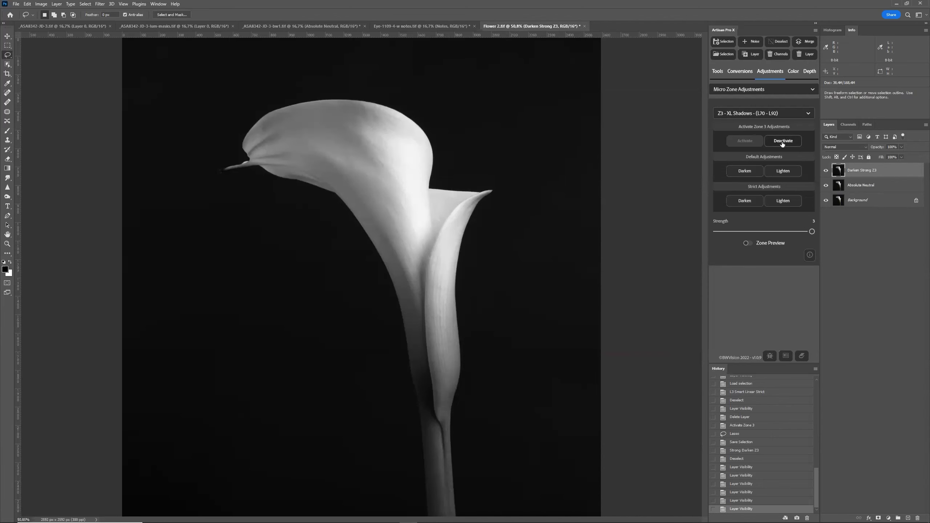
Inspect the XL shadow zone mask channels and the test2 channel, then return to the RGB composite
click(848, 125)
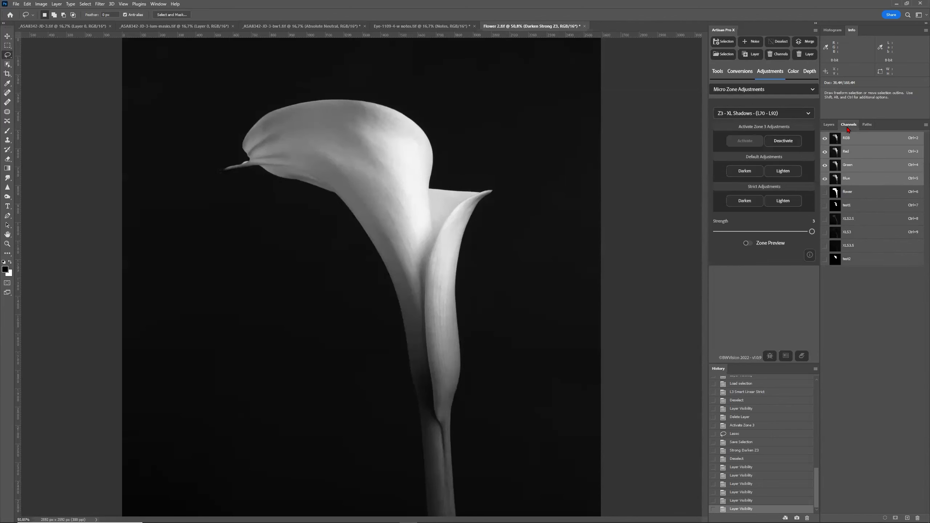
click(856, 236)
click(856, 243)
click(852, 261)
click(855, 245)
click(855, 236)
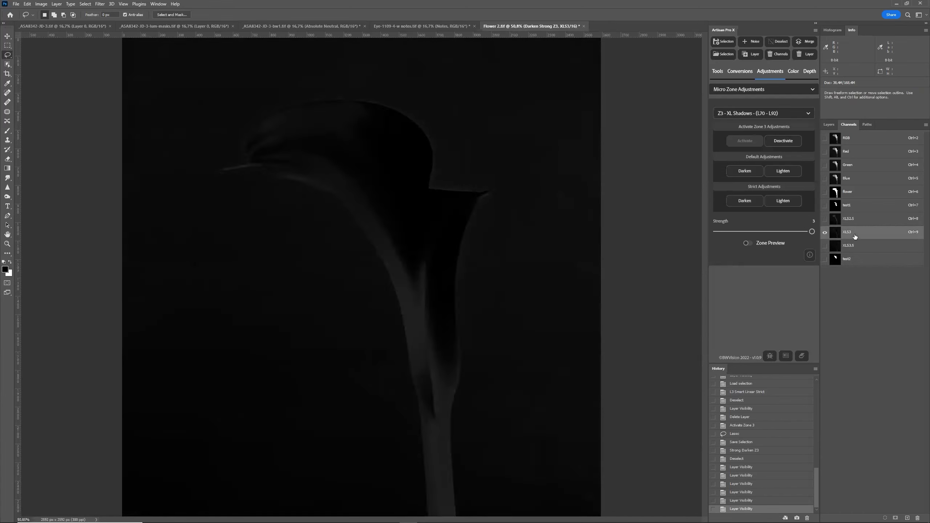
click(849, 142)
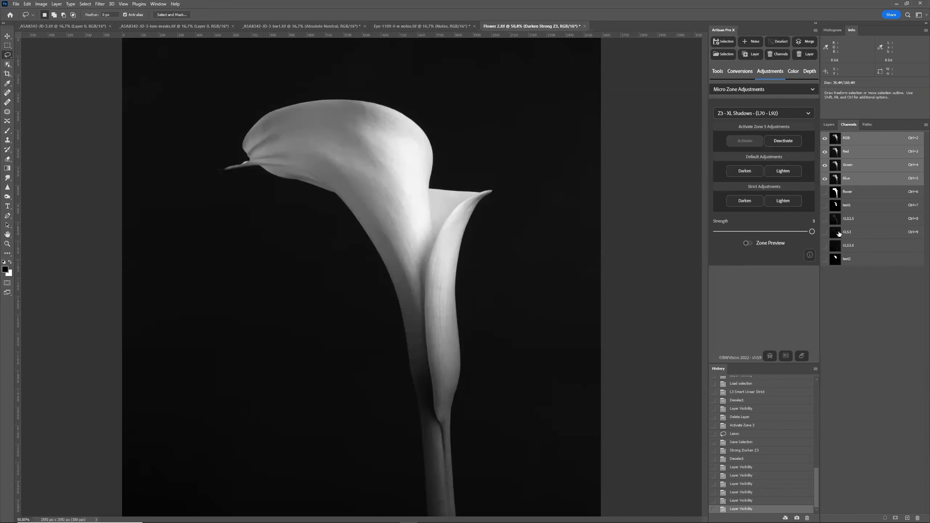
Deactivate the Zone 3 adjustments, lasso an area over the flower's bright centre, and view the Pro Adjustments tool
click(797, 141)
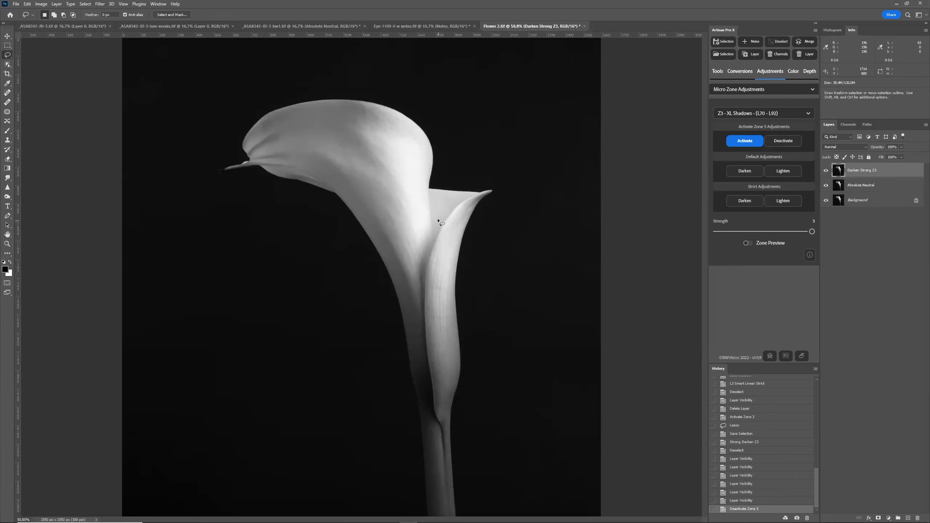
mouse_move(412, 176)
mouse_down()
mouse_move(398, 200)
mouse_move(431, 189)
mouse_up()
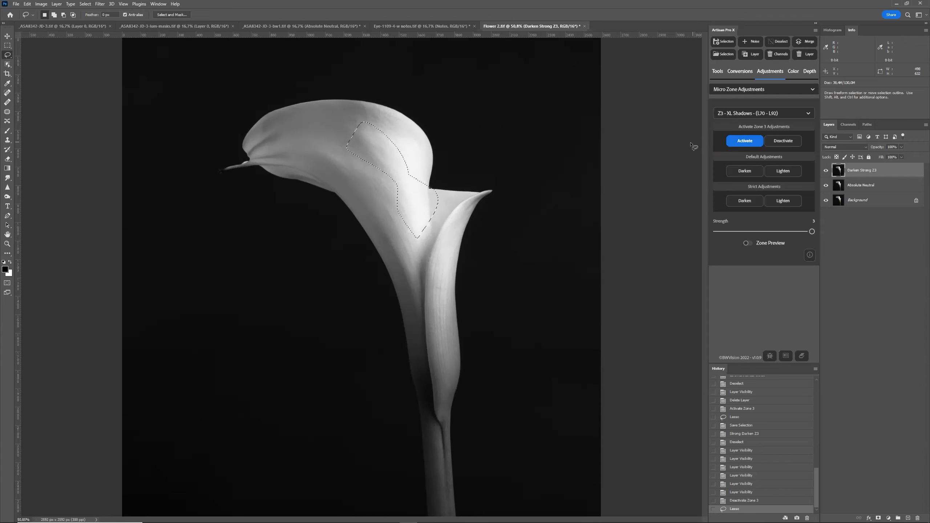
click(717, 73)
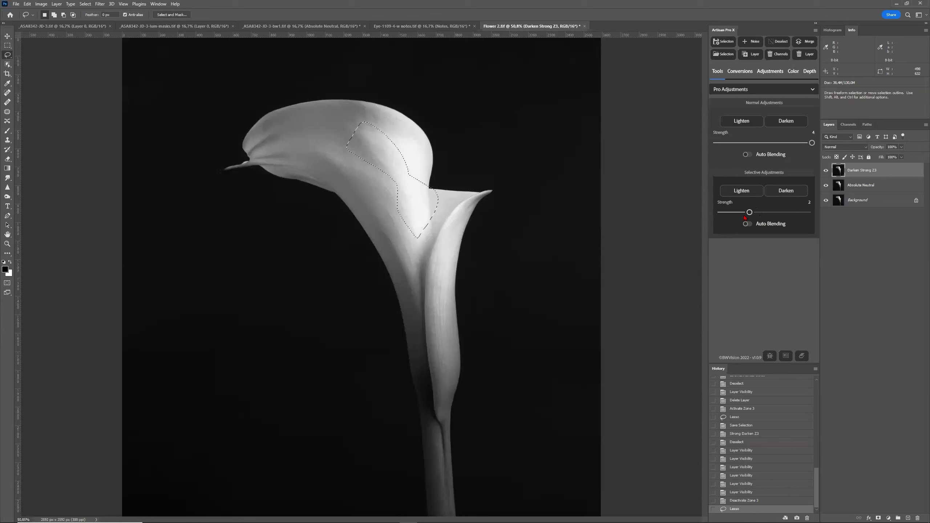
click(746, 91)
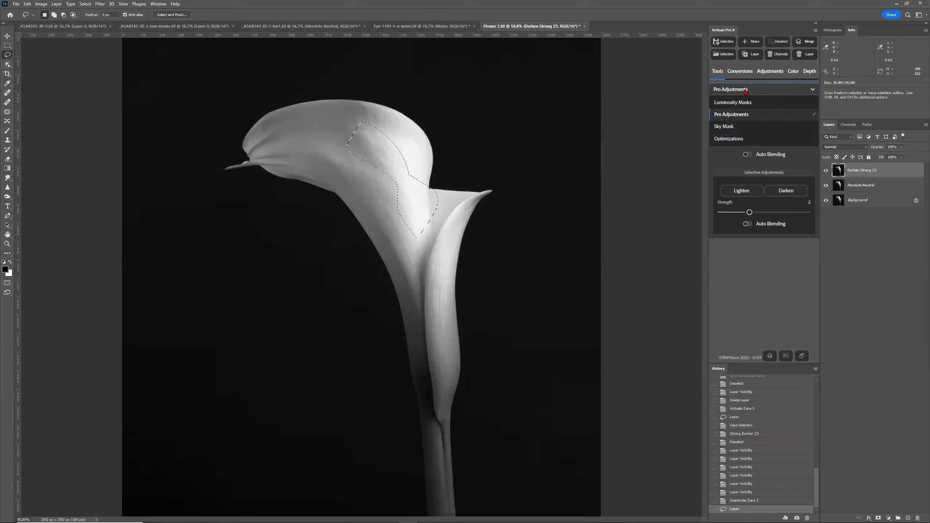
click(907, 329)
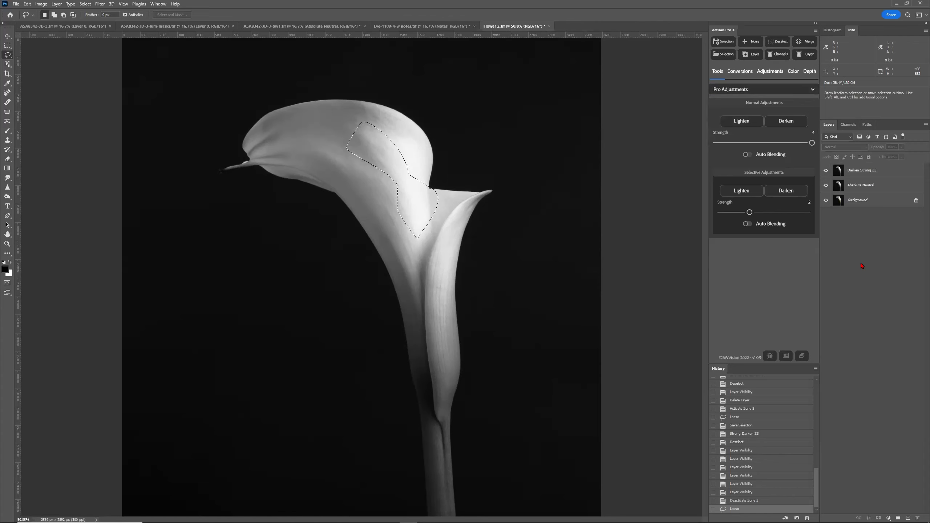
View the saved test1 channel mask against the lassoed area, then return to the RGB composite and the layers
click(849, 125)
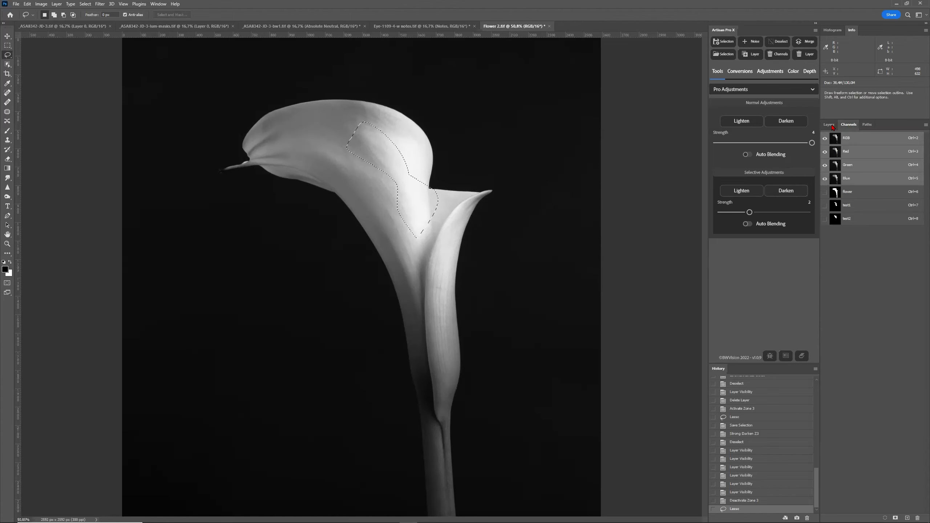
click(858, 212)
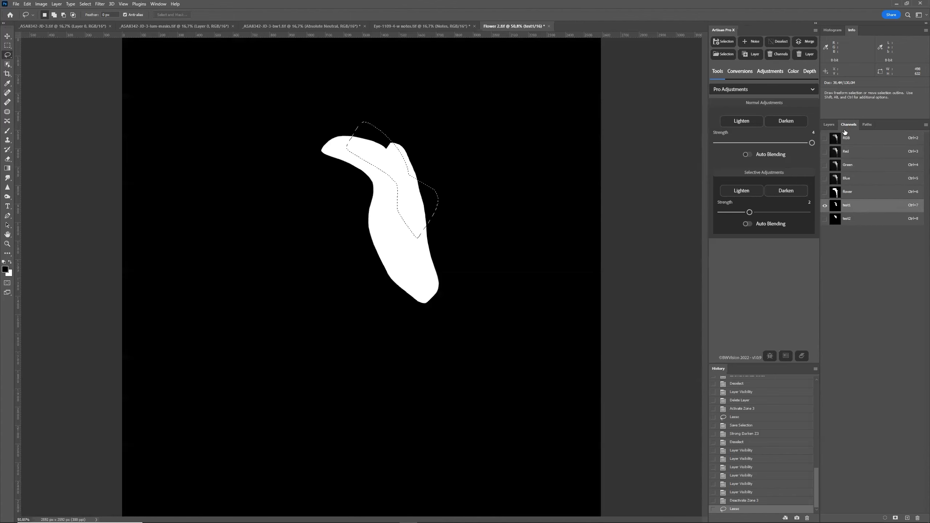
click(837, 133)
click(830, 124)
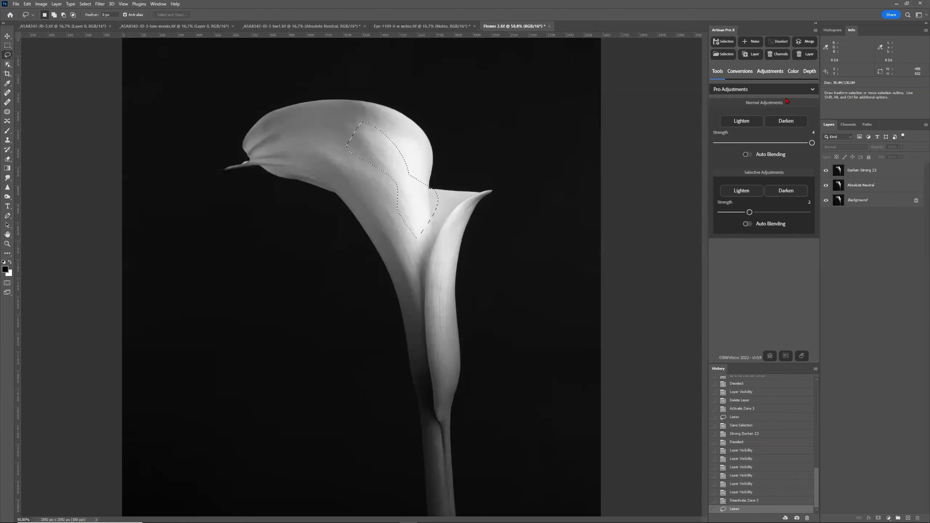
Hide and delete the Darken Strong Z3 layer, then deselect the lassoed area
click(855, 170)
click(827, 171)
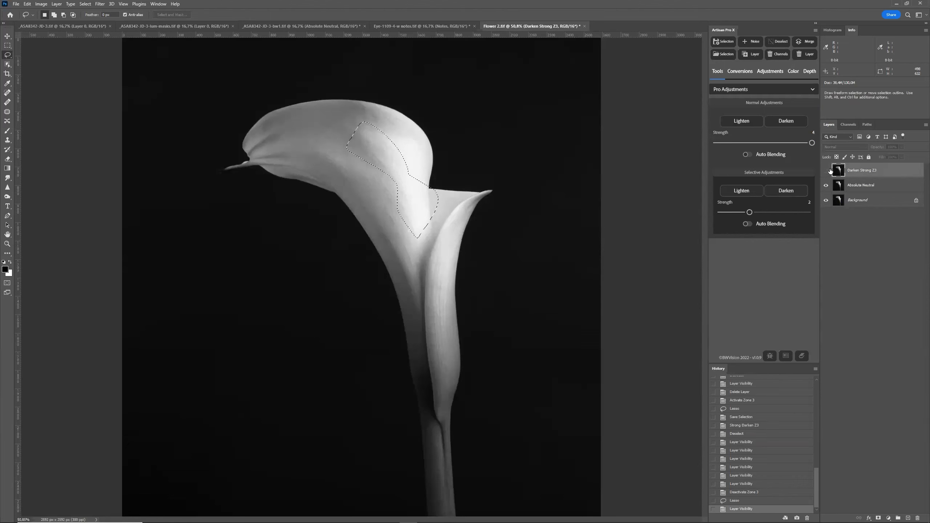
drag(859, 171, 918, 519)
click(786, 45)
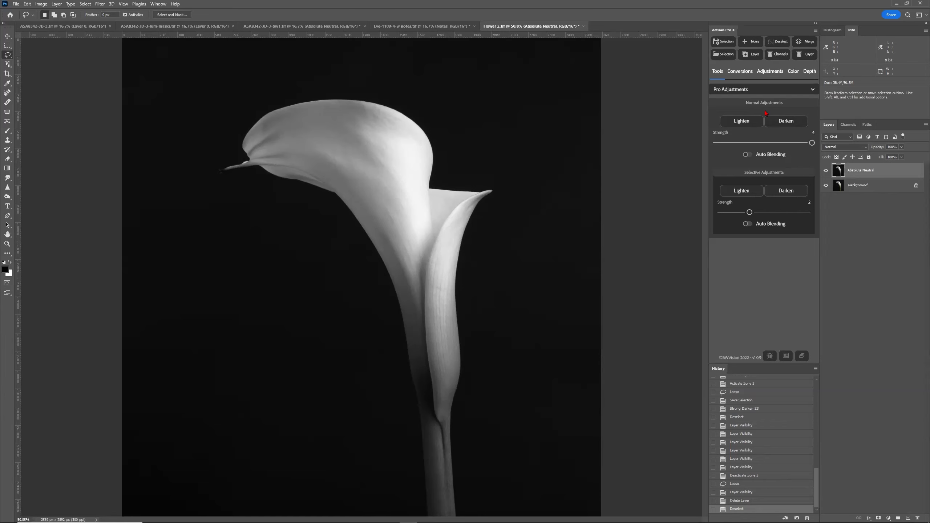
Switch from Pro Adjustments to Luminosity Masks, show the channels, and generate the full Darks luminosity masks
click(758, 90)
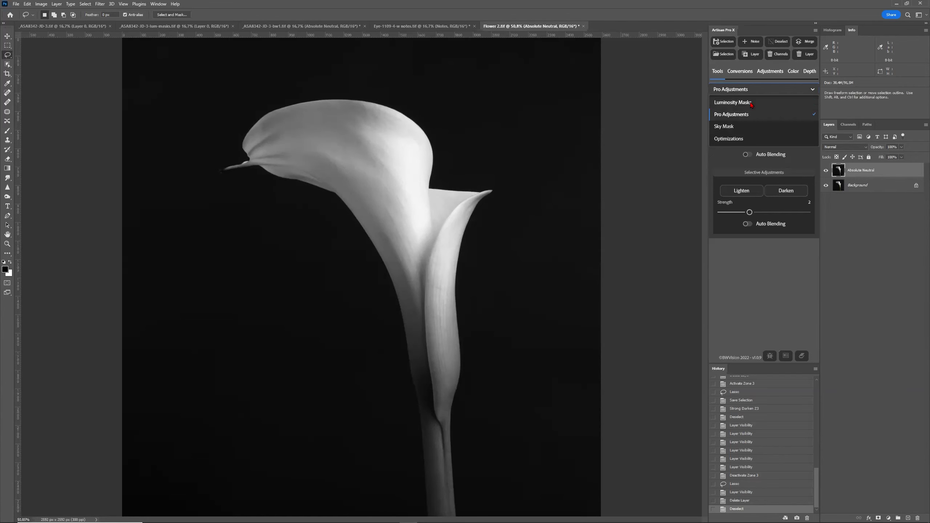
click(750, 106)
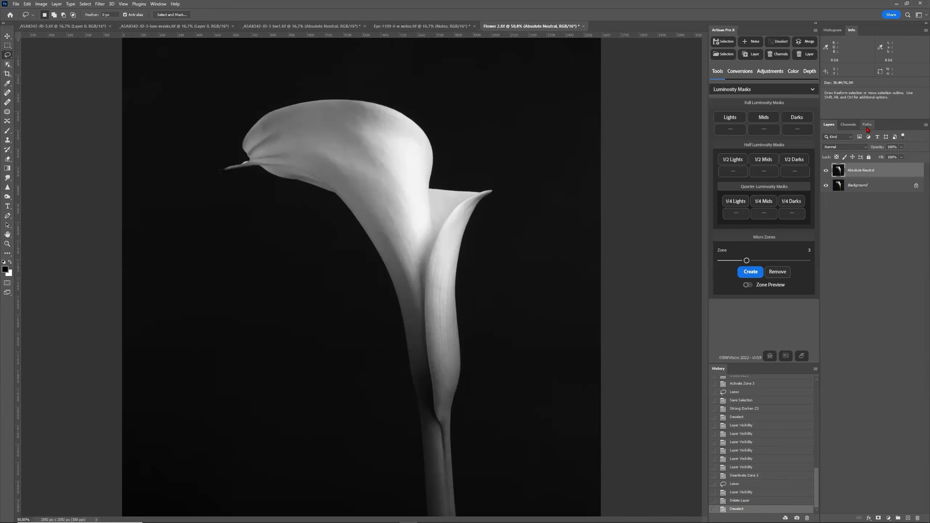
click(848, 125)
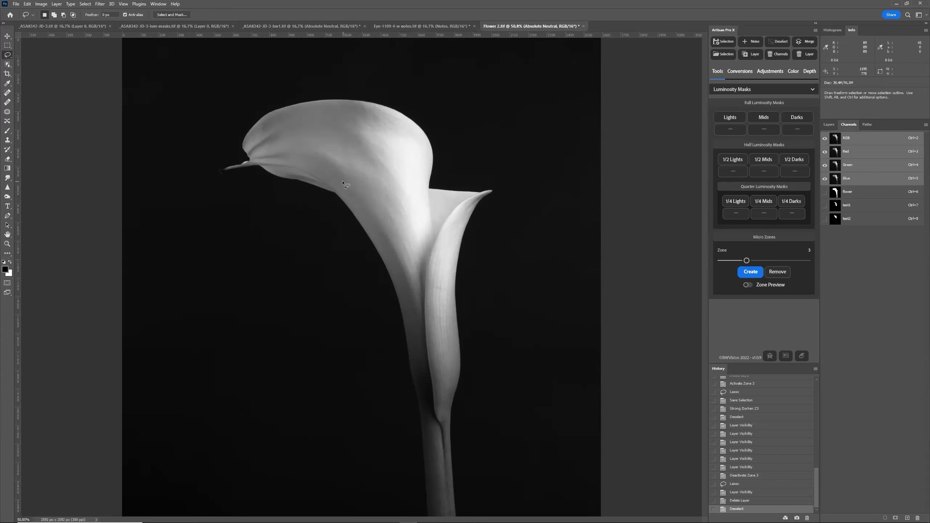
click(804, 121)
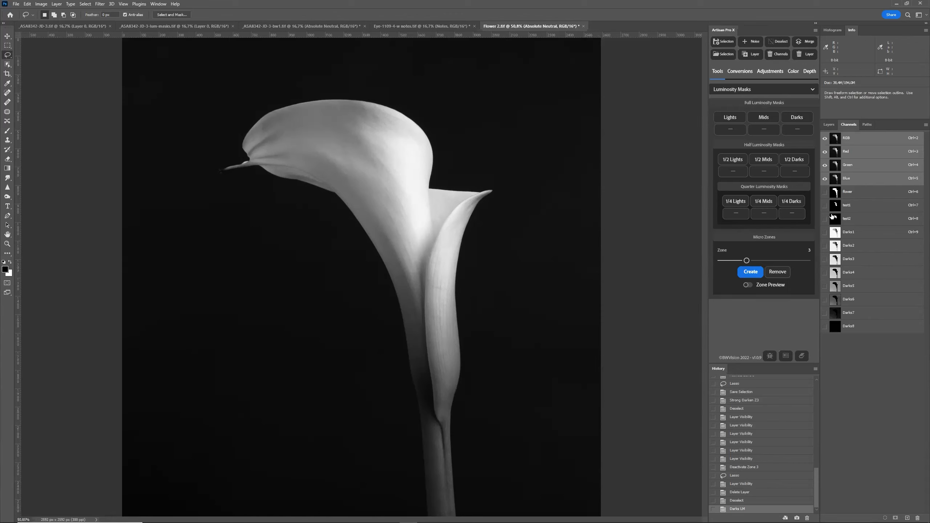
Load the test2 channel as a new selection, compare the Darks4 and Darks3 masks within it, then deselect
click(734, 56)
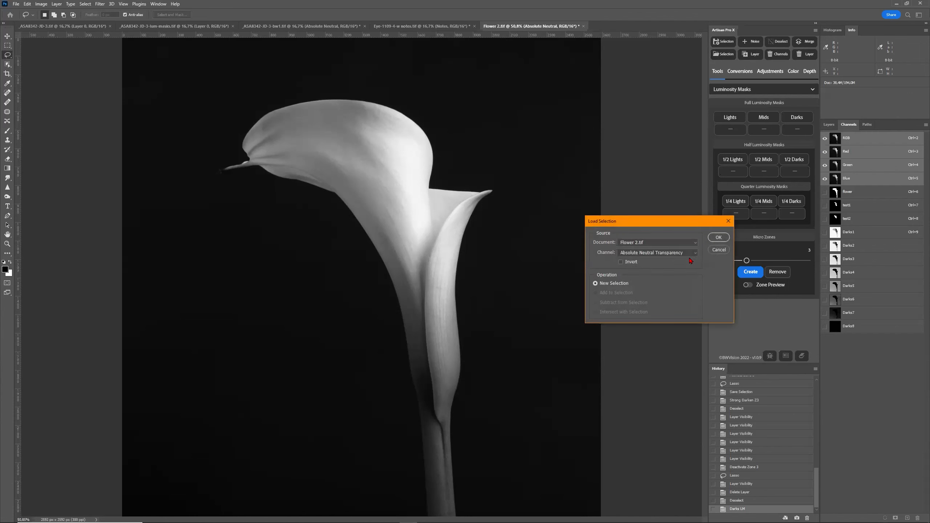
click(679, 254)
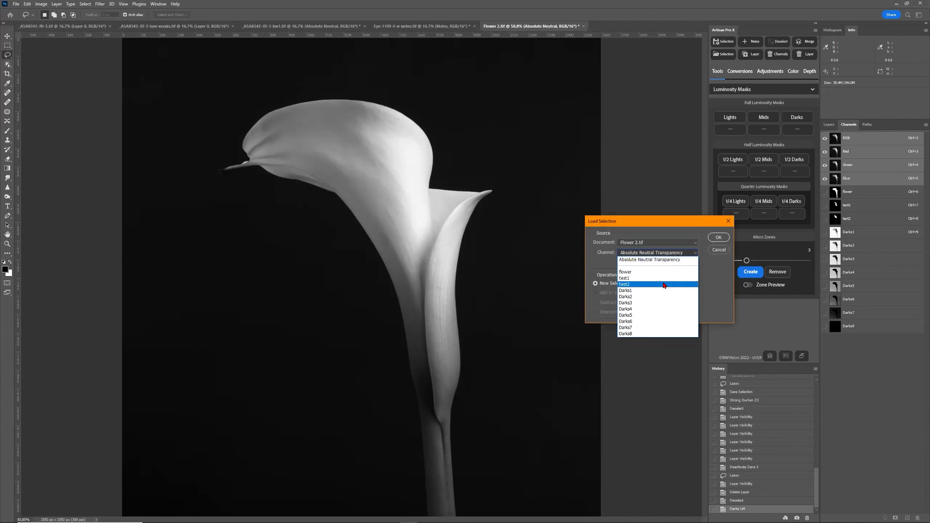
click(663, 285)
click(719, 237)
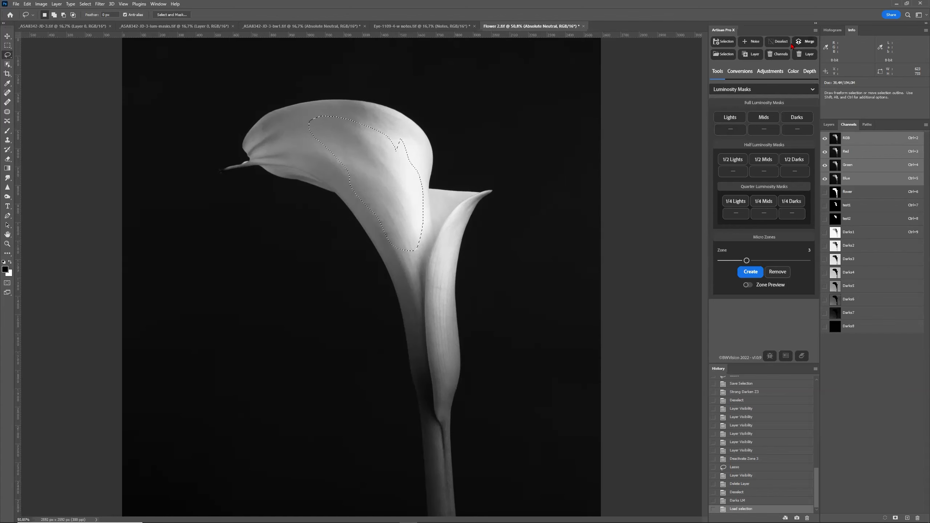
click(872, 272)
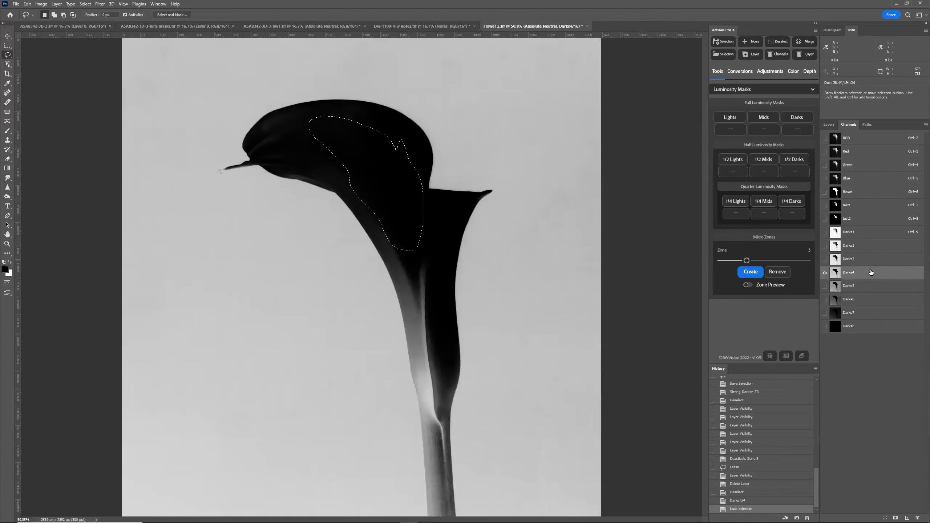
click(865, 260)
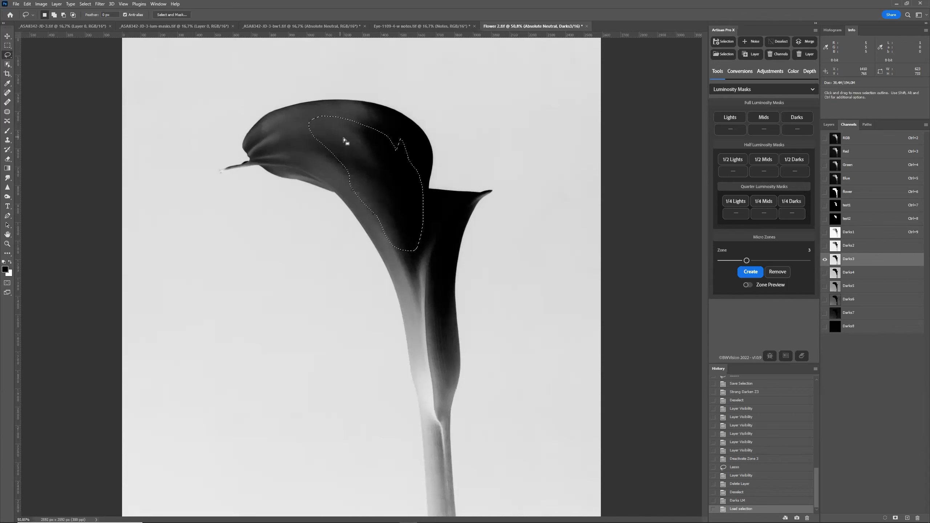
key(ctrl+d)
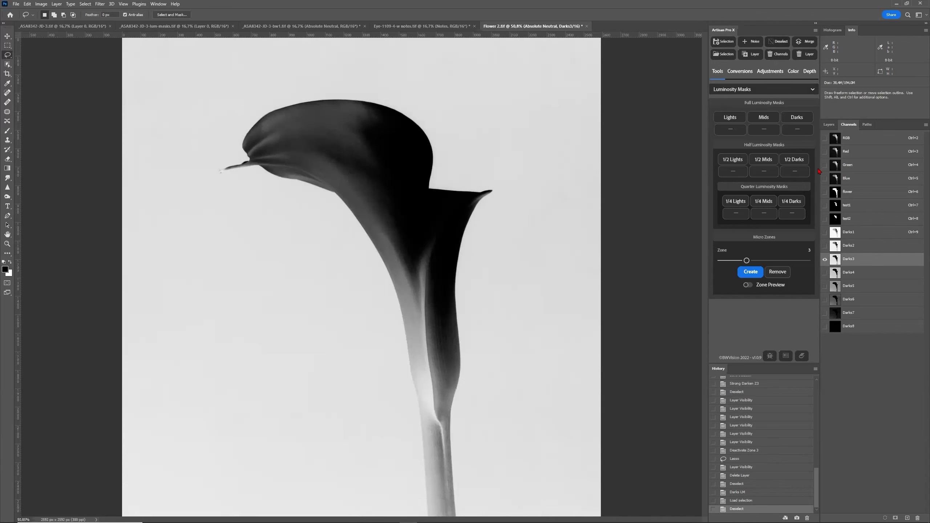
Duplicate the Darks3 channel under its default name and delete the generated set of full Darks masks
right_click(868, 261)
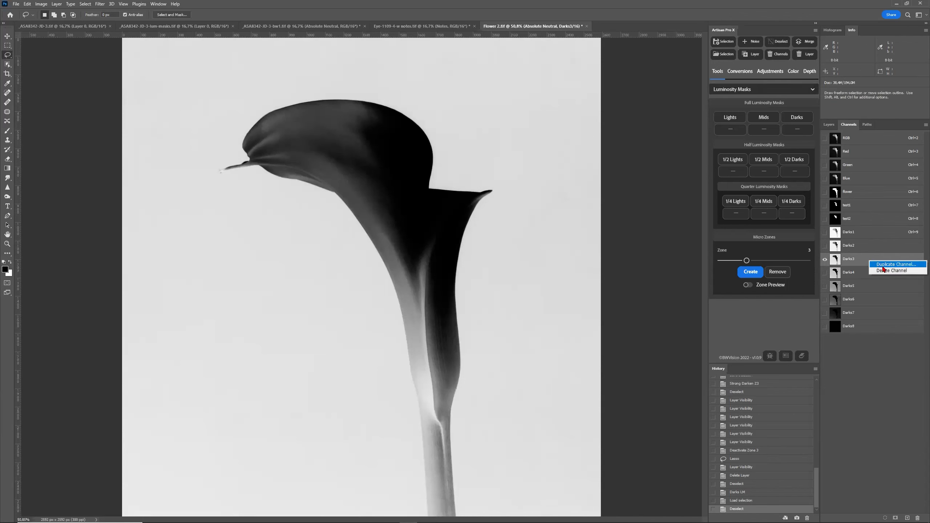
click(883, 264)
click(441, 182)
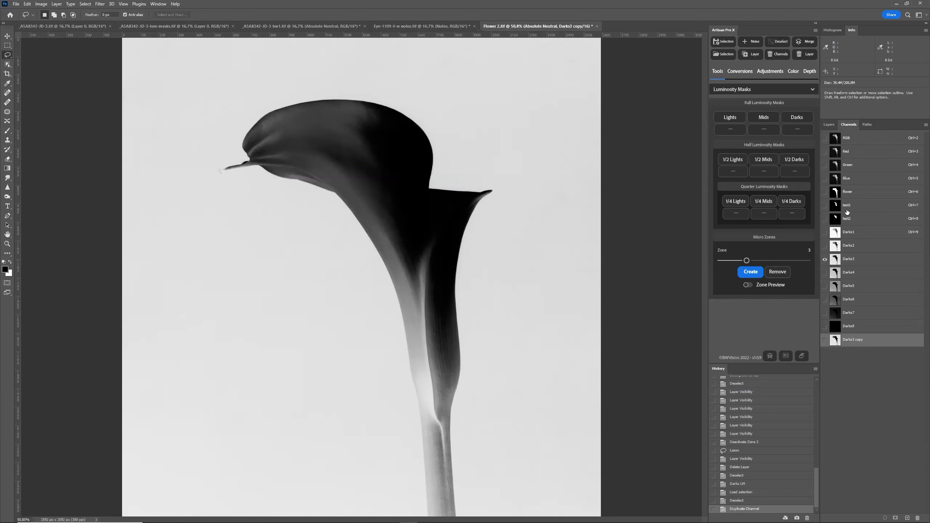
click(798, 129)
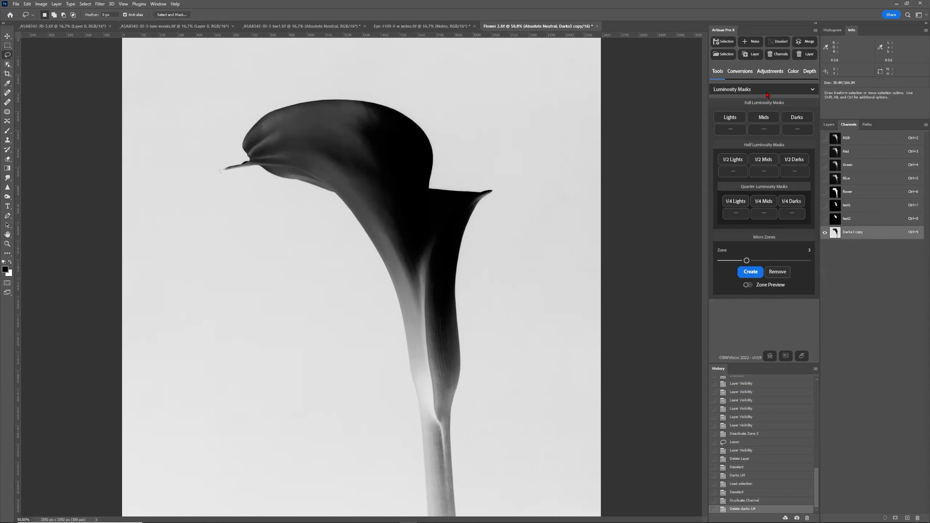
Load the test2 selection over the Darks3 copy mask to examine the area, then deselect it
click(724, 54)
click(673, 253)
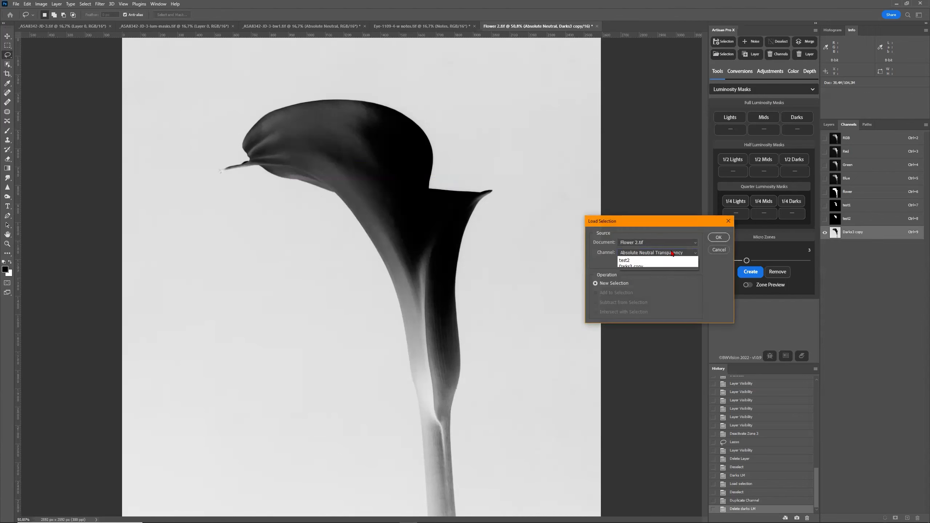
click(672, 274)
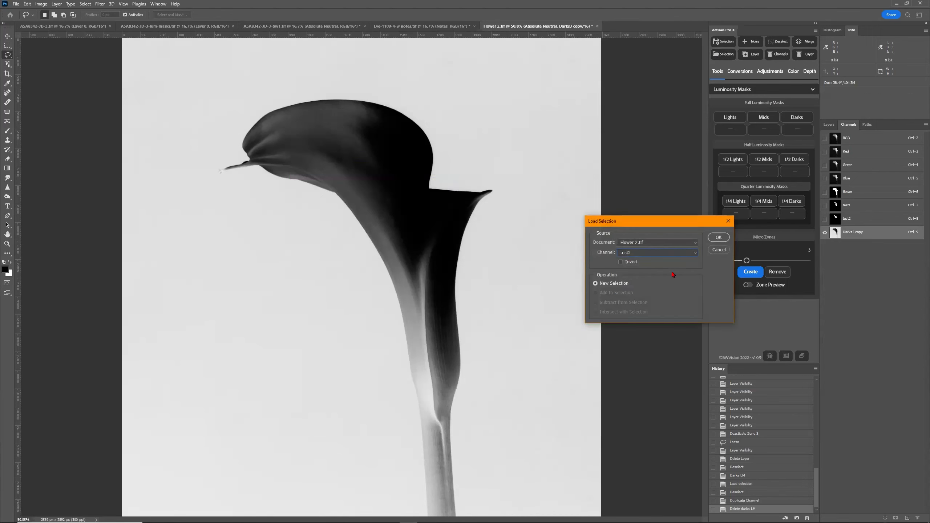
click(720, 237)
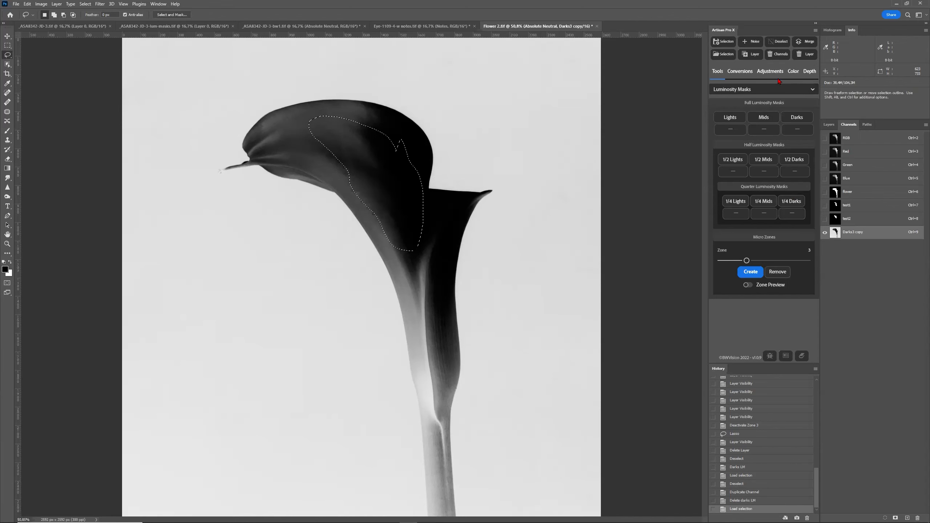
click(779, 42)
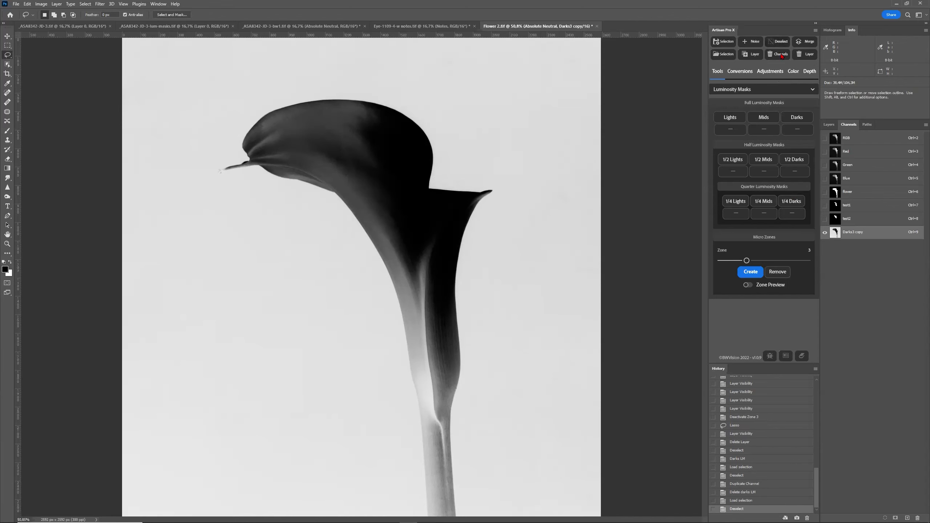
Generate the 1/2 Darks luminosity masks and compare the Darks3.5 and Darks4.5 channels, ending on Darks3.5
click(800, 160)
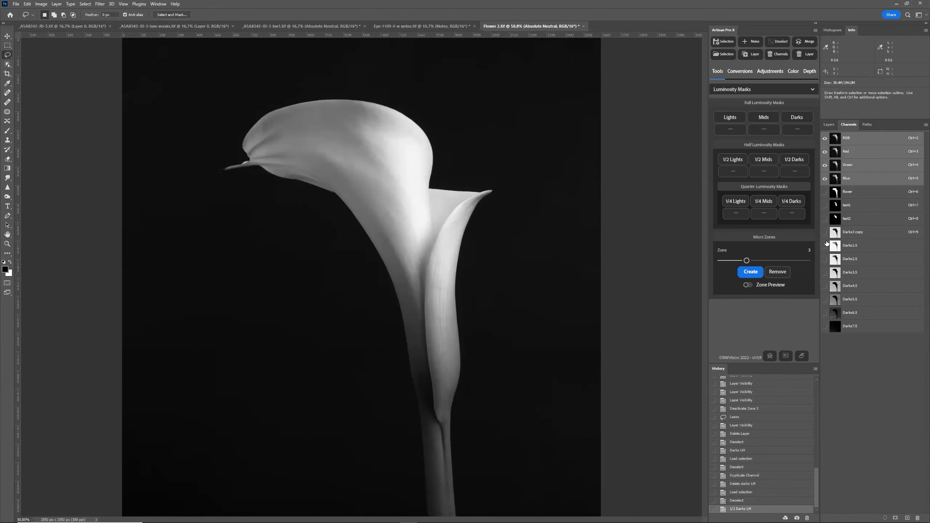
click(864, 277)
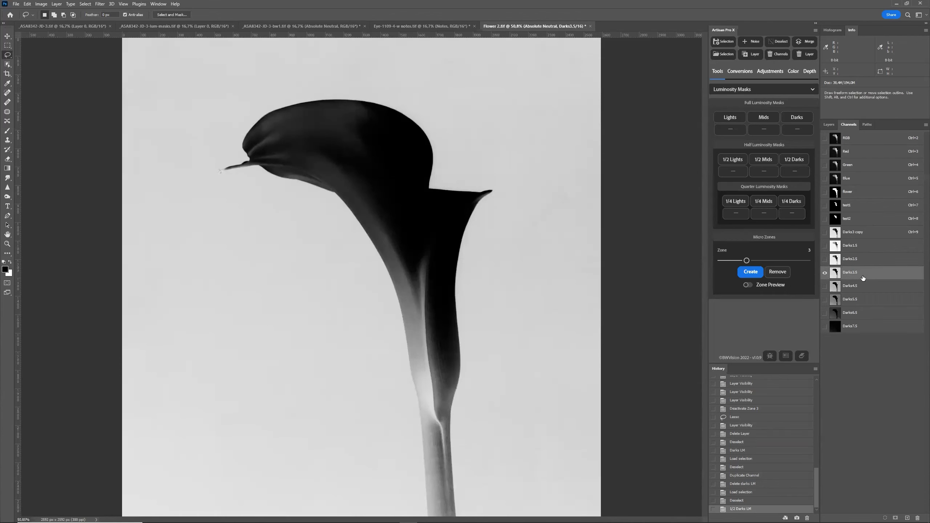
click(858, 289)
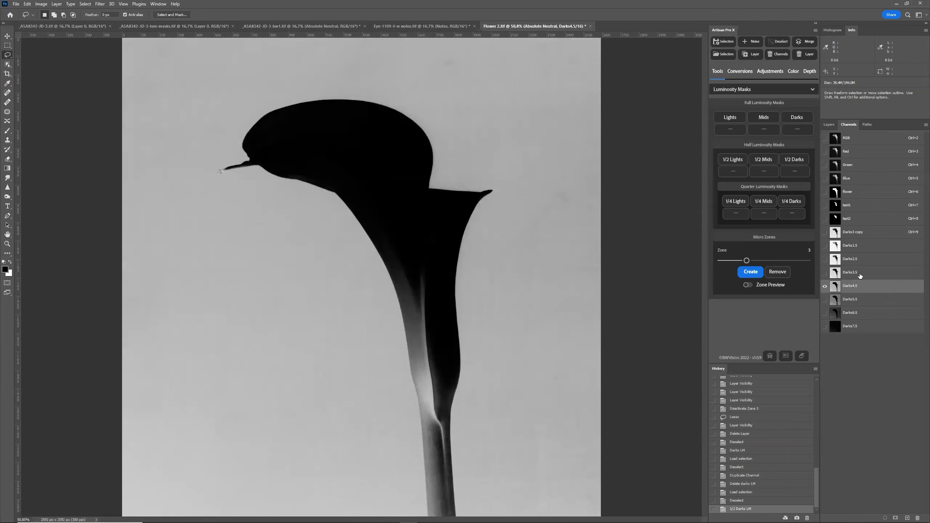
click(861, 276)
Duplicate the Darks3.5 channel under its default name and delete the generated set of 1/2 Darks masks
right_click(861, 276)
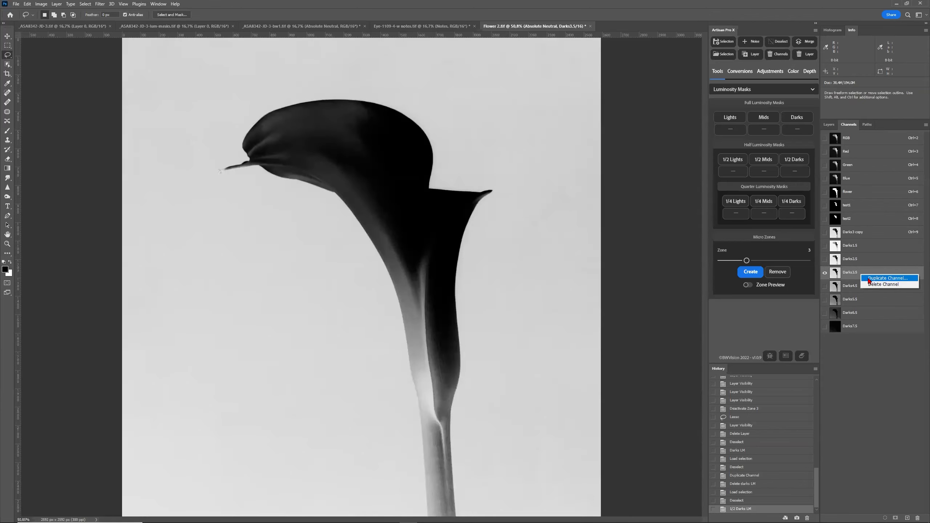
click(870, 282)
click(431, 181)
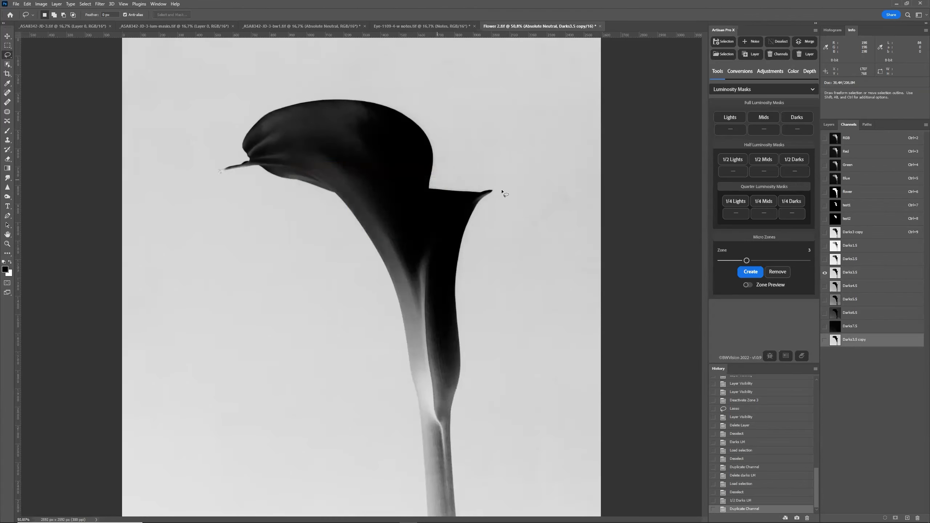
click(803, 175)
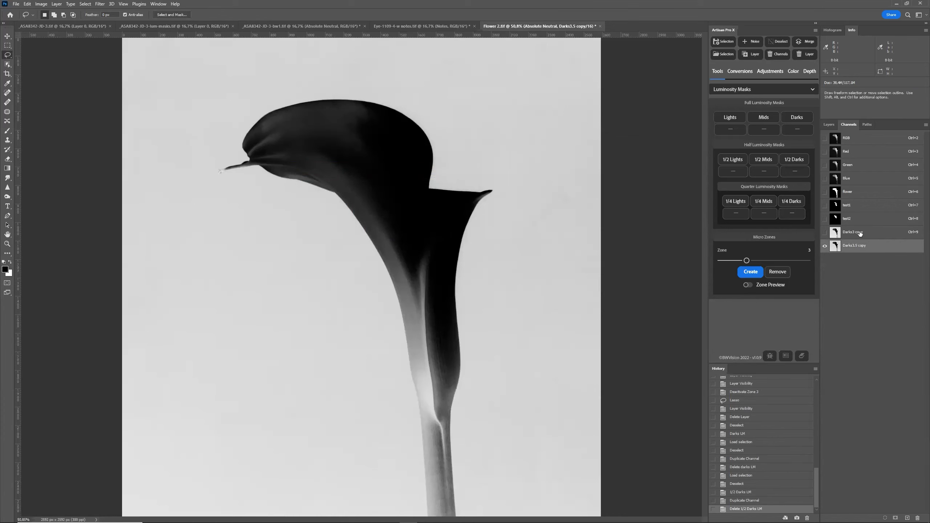
Try rearranging the Darks3.5 copy and Darks3 copy channels, then view the Darks3 copy mask
drag(865, 249, 865, 233)
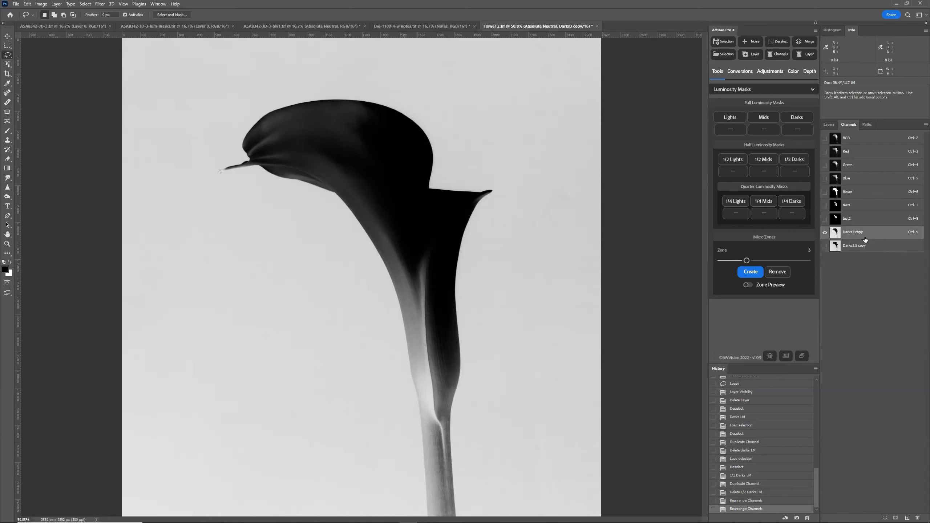
Generate the quarter-step darks luminosity masks and duplicate the Darks2.75 channel
click(865, 249)
click(866, 236)
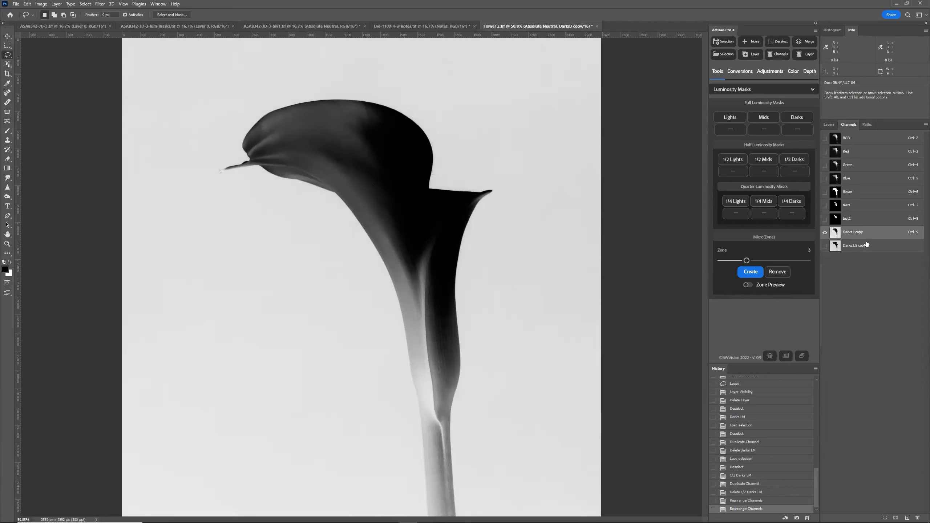
click(796, 203)
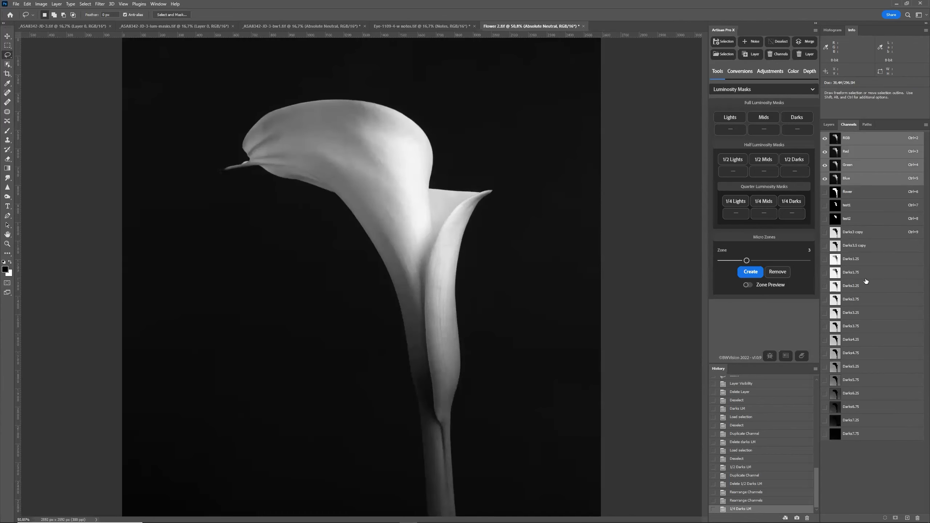
click(863, 300)
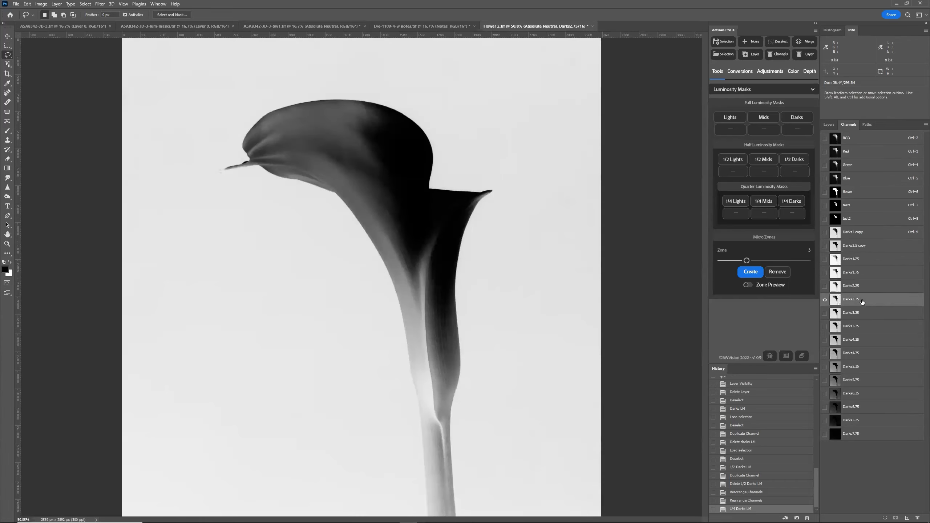
right_click(863, 301)
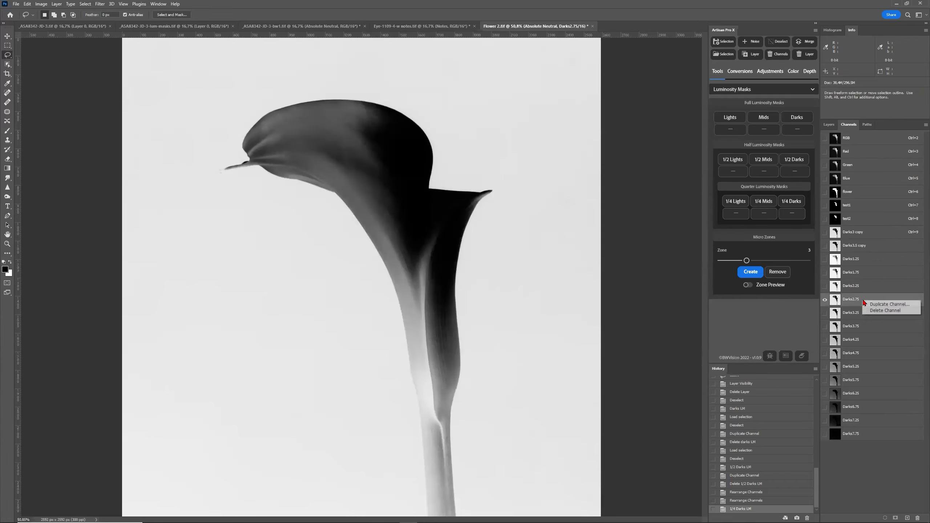
click(881, 306)
click(435, 182)
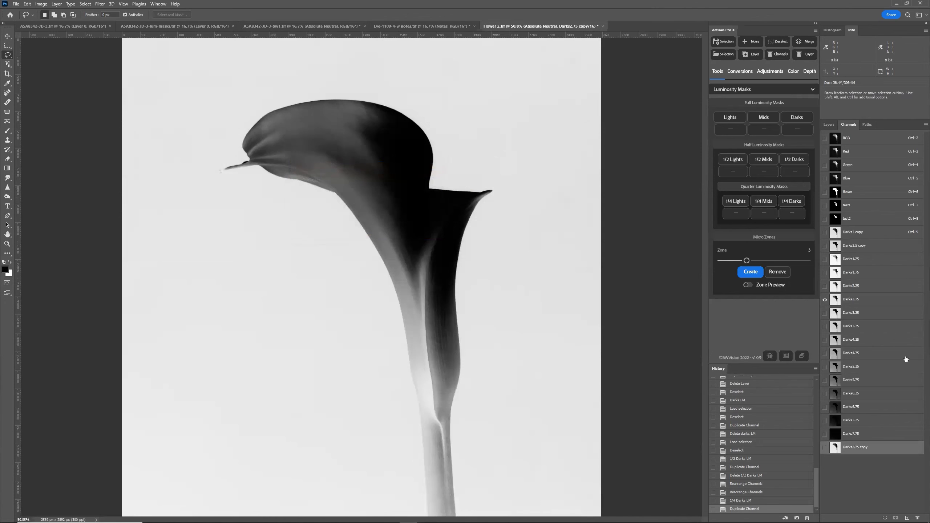
Duplicate the Darks3.25 channel and remove the generated quarter-step darks masks
click(860, 315)
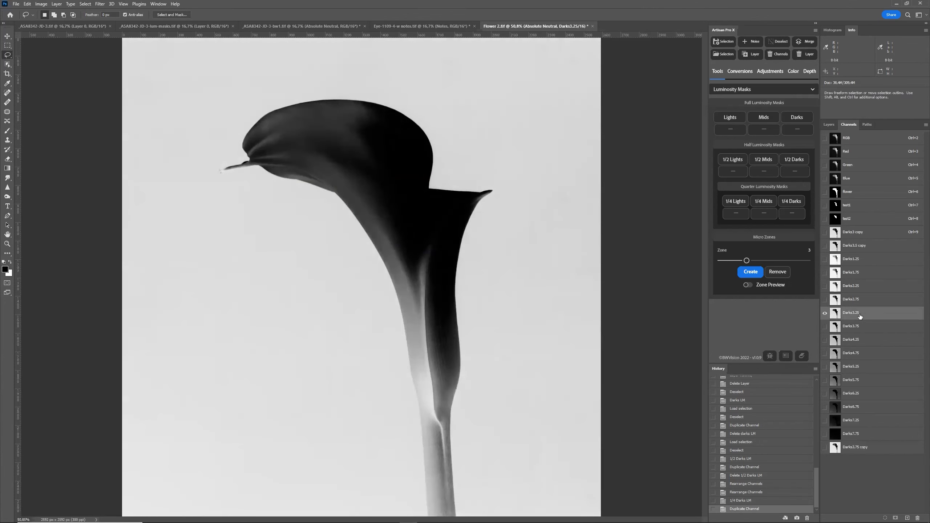
right_click(860, 315)
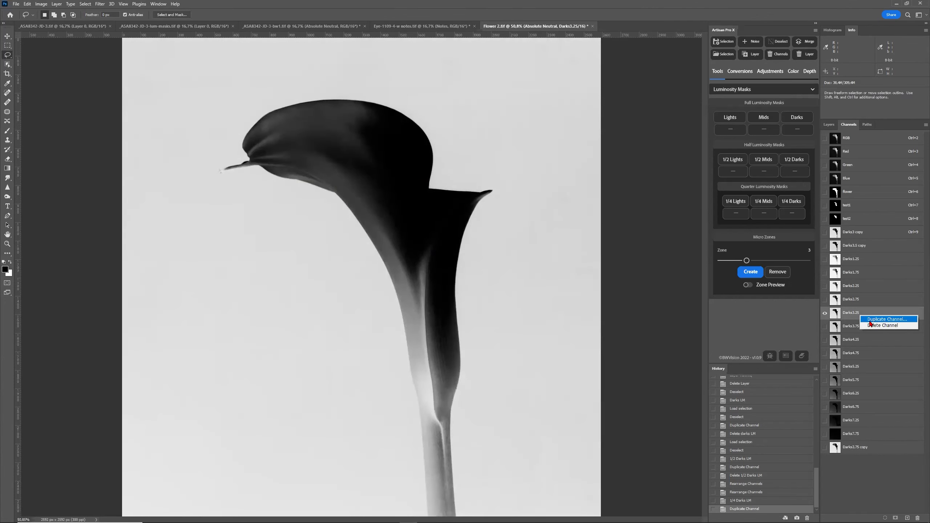
click(886, 320)
click(431, 181)
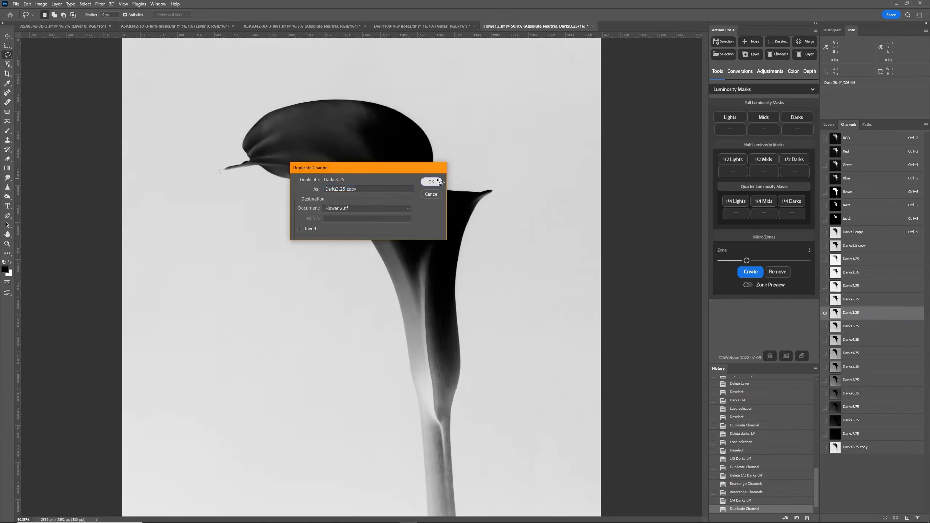
click(790, 215)
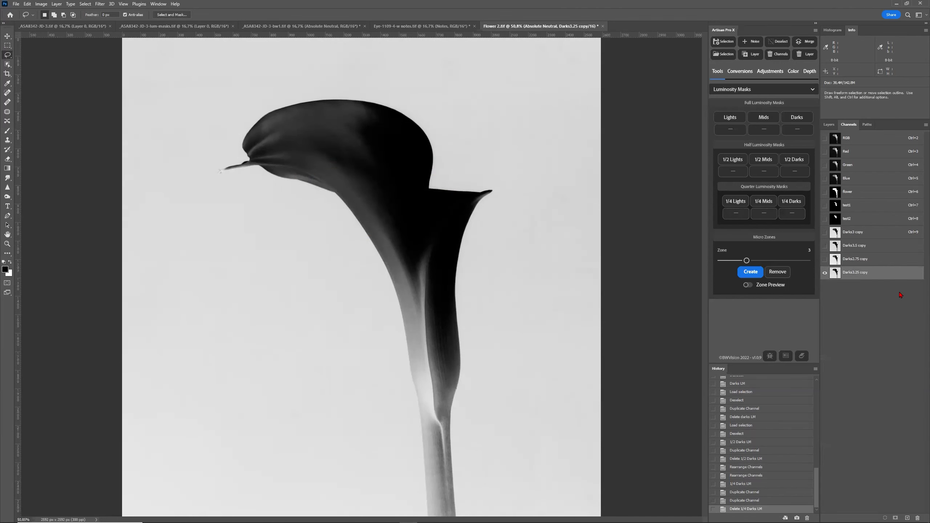
Reorder the mask copies so Darks3.25 copy sits directly below Darks3 copy and Darks2.75 copy directly above it
drag(867, 276, 869, 243)
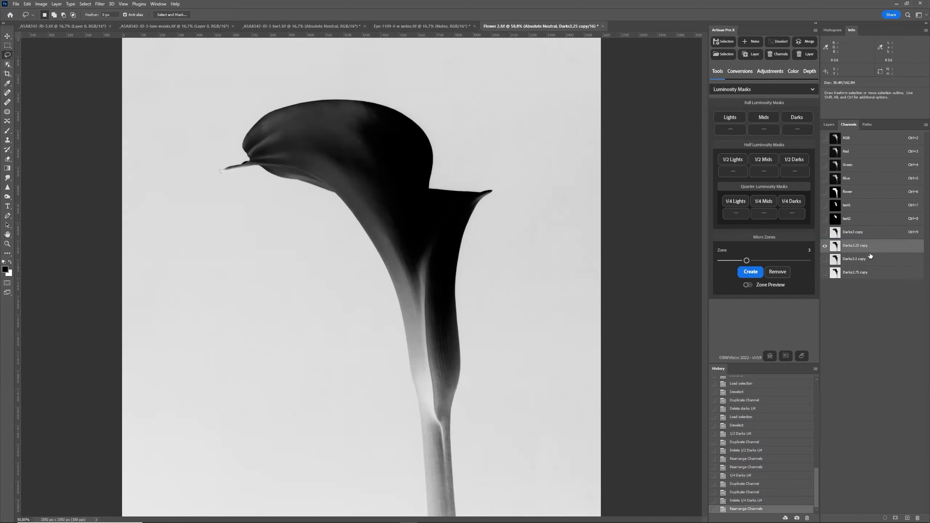
click(853, 234)
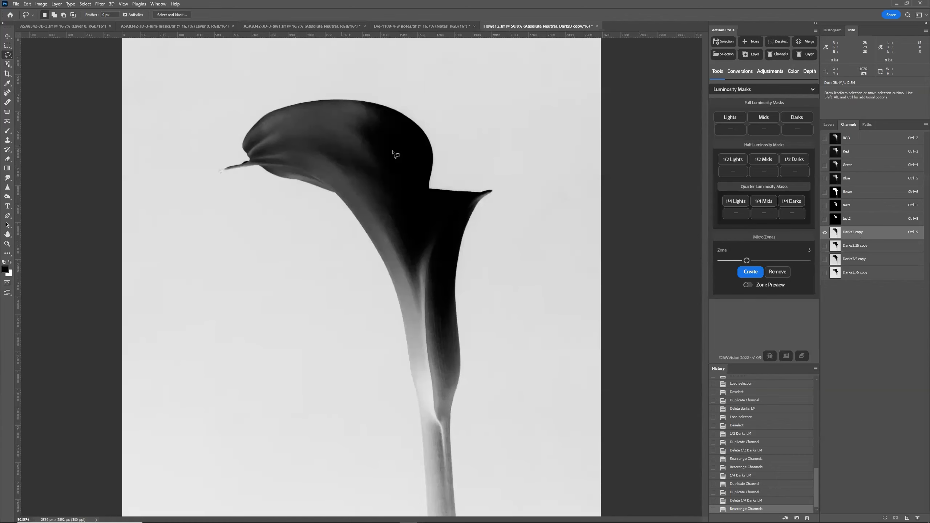
click(867, 273)
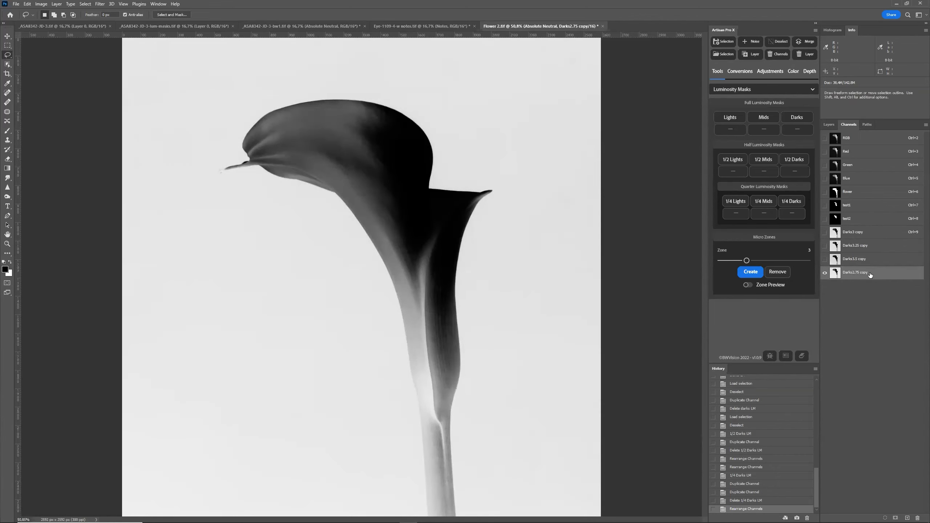
drag(870, 274, 868, 234)
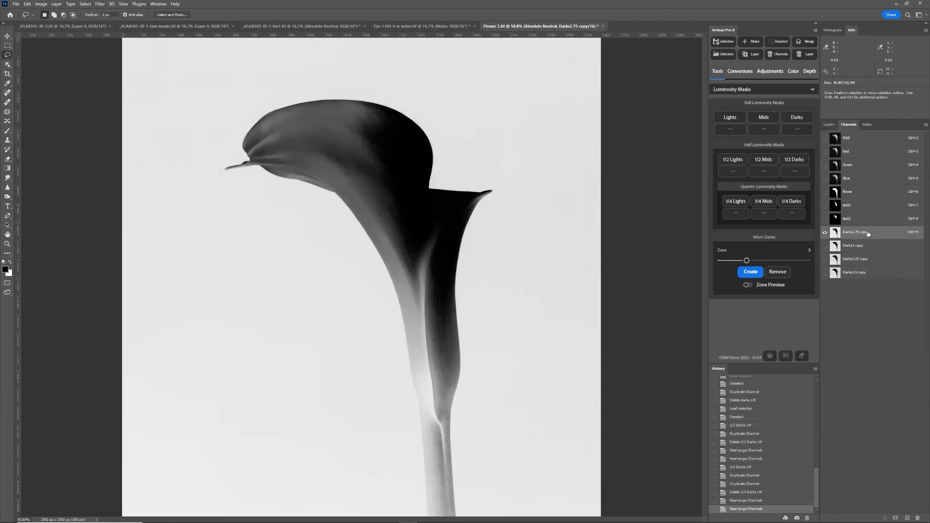
Return to the composite RGB image and duplicate the Absolute Neutral layer
click(863, 274)
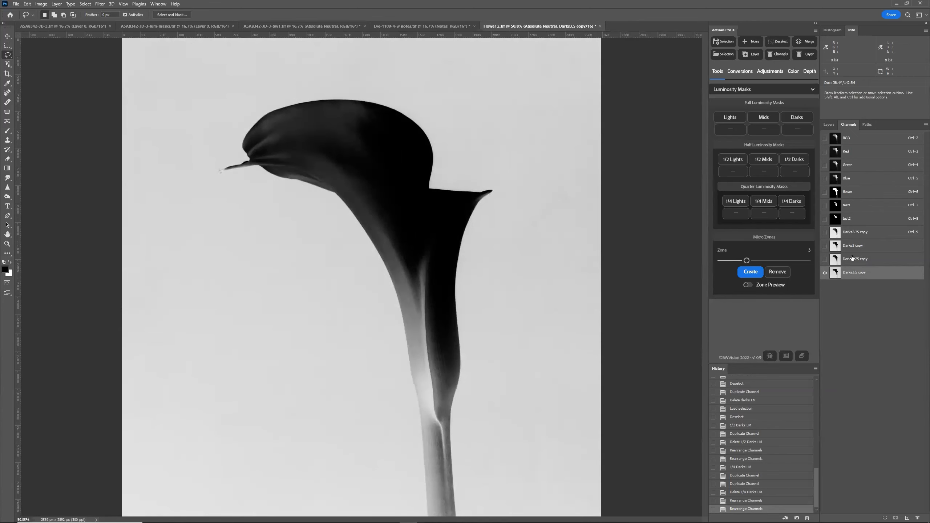
click(857, 140)
click(829, 124)
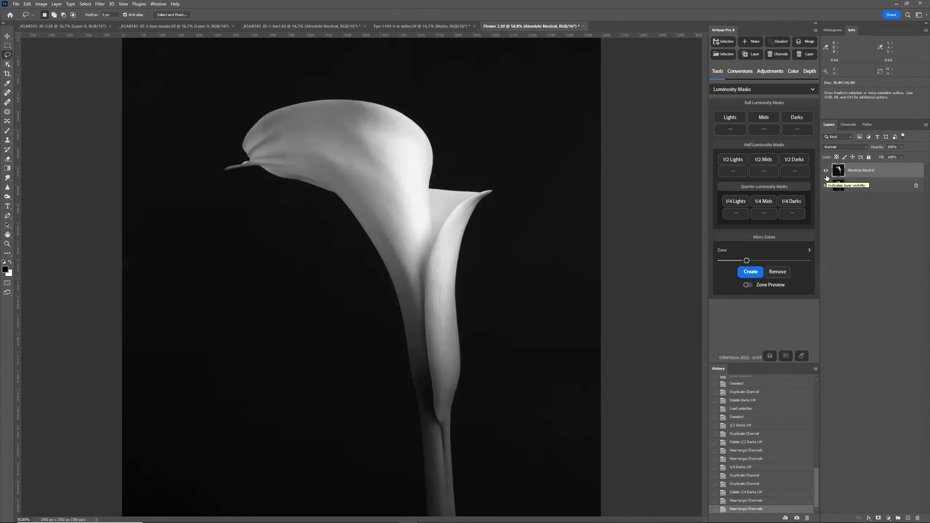
key(ctrl+j)
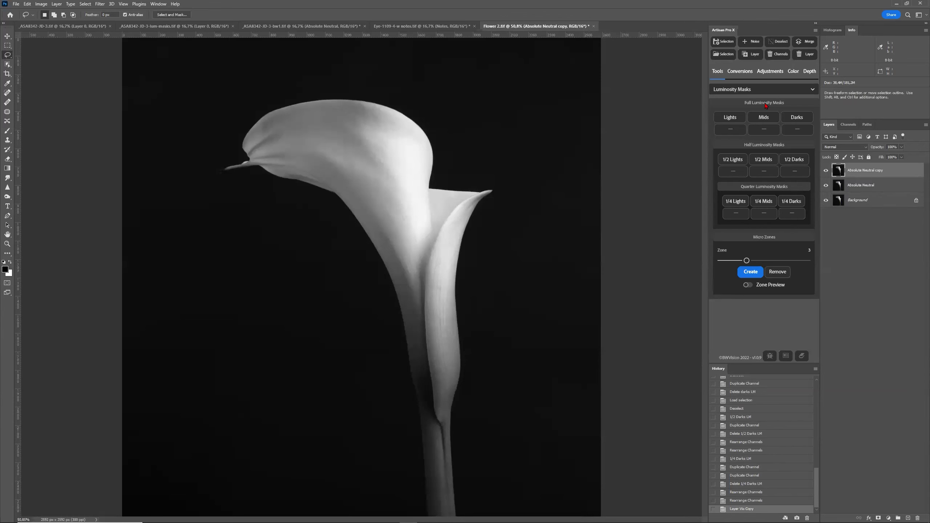
Load the test2 channel as a selection to check its outline on the flower, and deselect it
click(723, 54)
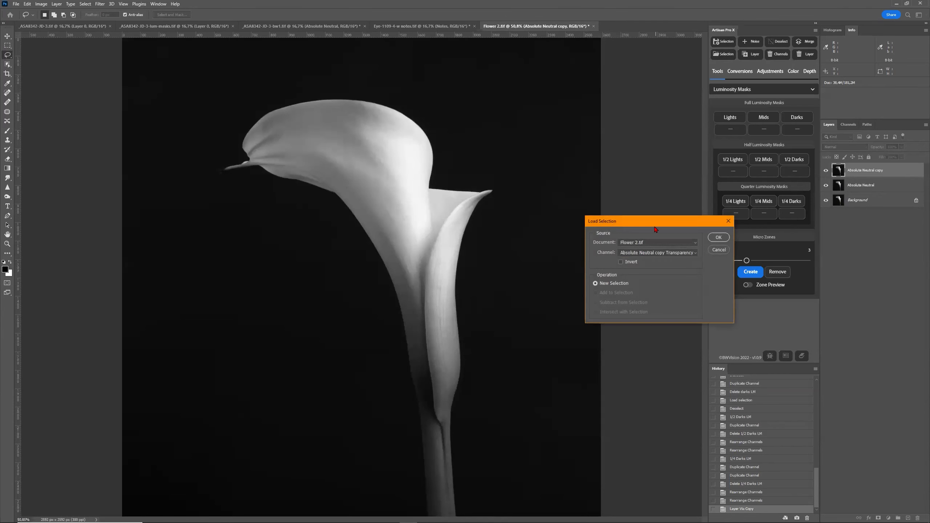
click(664, 257)
click(659, 286)
click(718, 237)
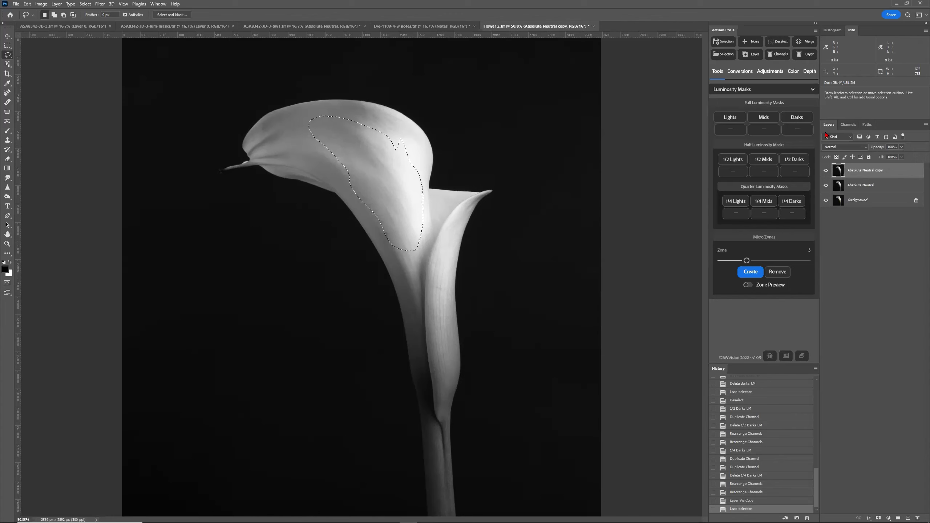
click(778, 41)
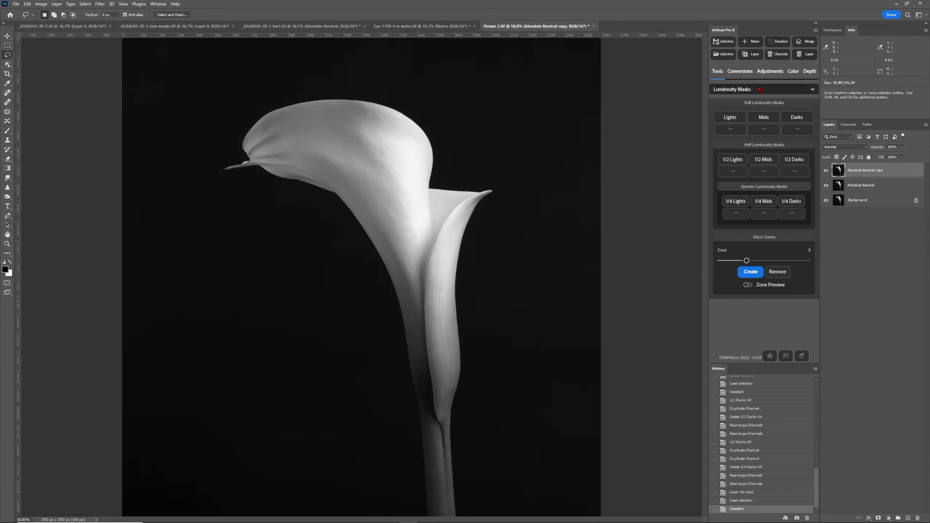
Display the Darks2.75 copy channel and load the test2 selection over it
click(849, 125)
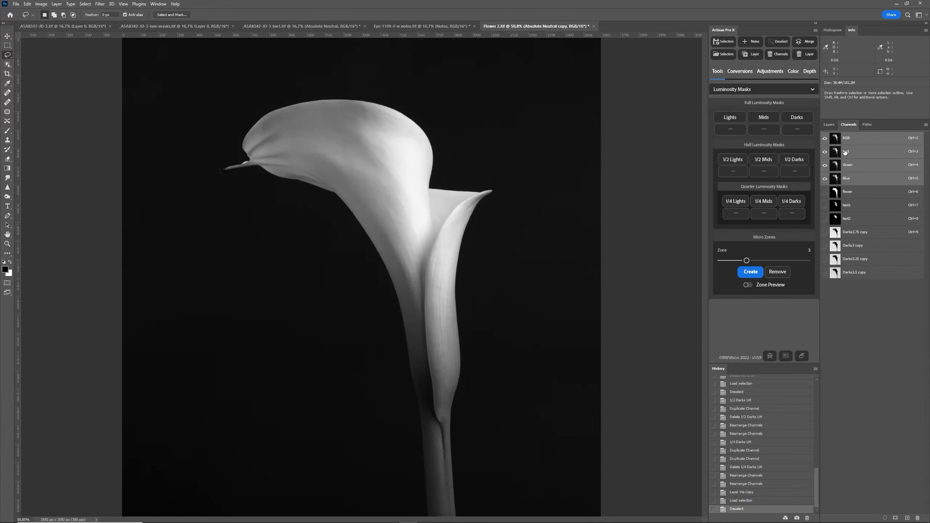
click(855, 232)
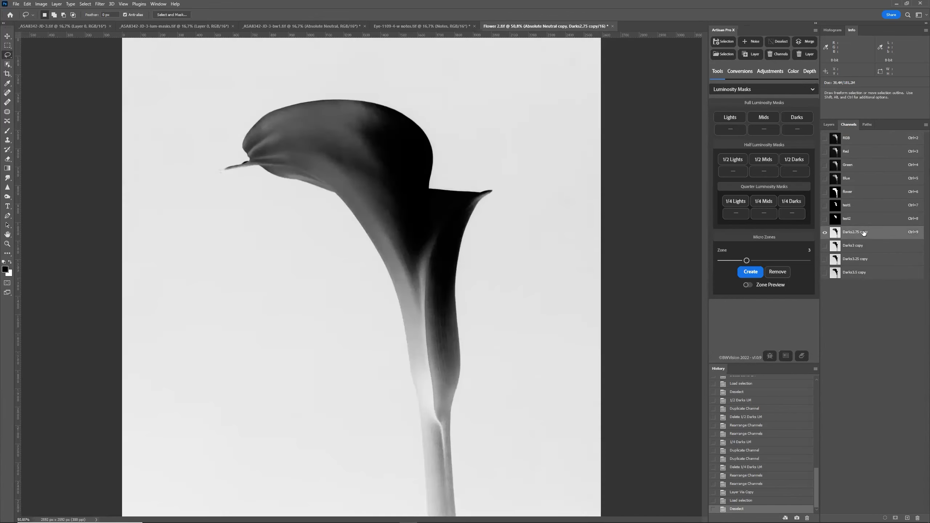
click(725, 55)
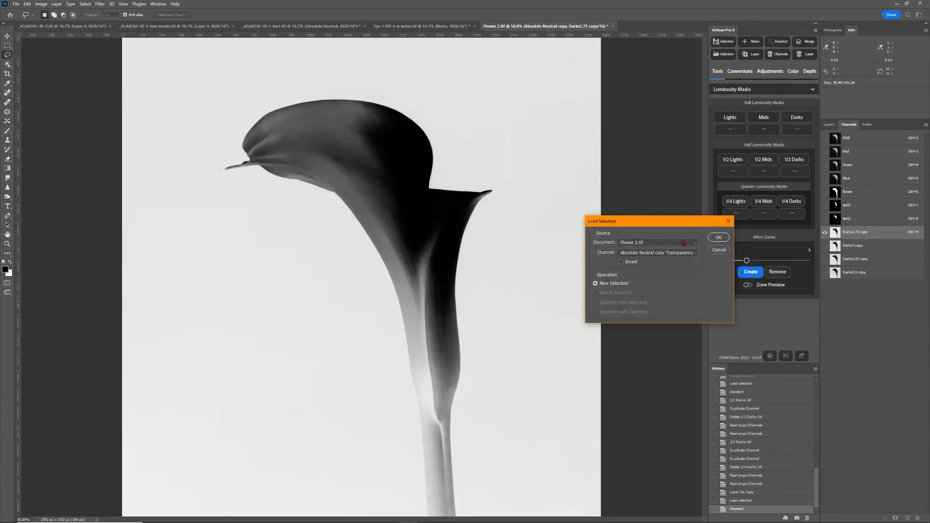
click(683, 253)
click(677, 284)
click(718, 237)
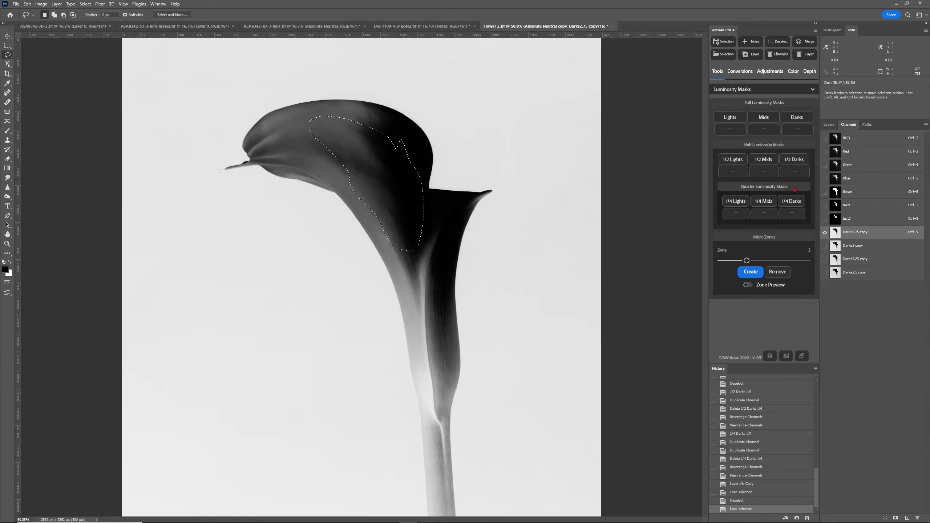
Compare the Darks2.75, Darks3, Darks3.25 and Darks3.5 mask copies inside the selected petal area
click(860, 249)
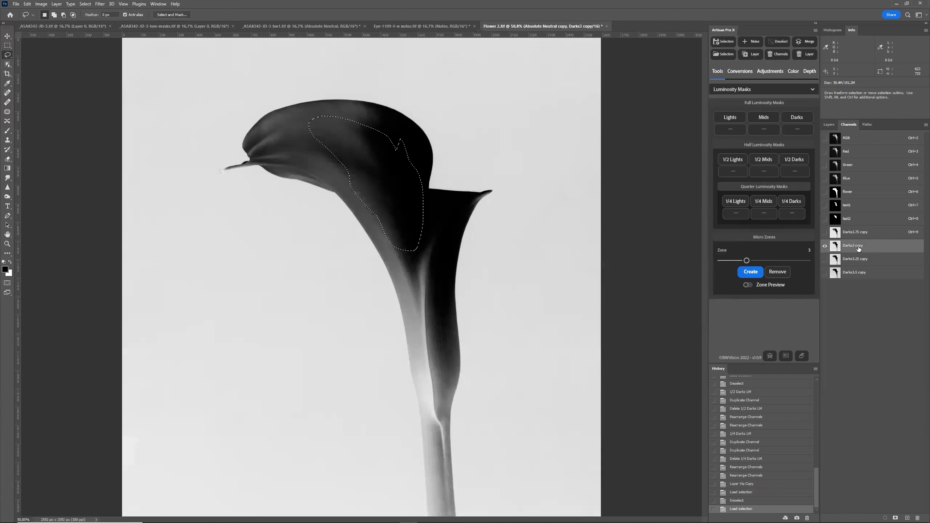
click(861, 264)
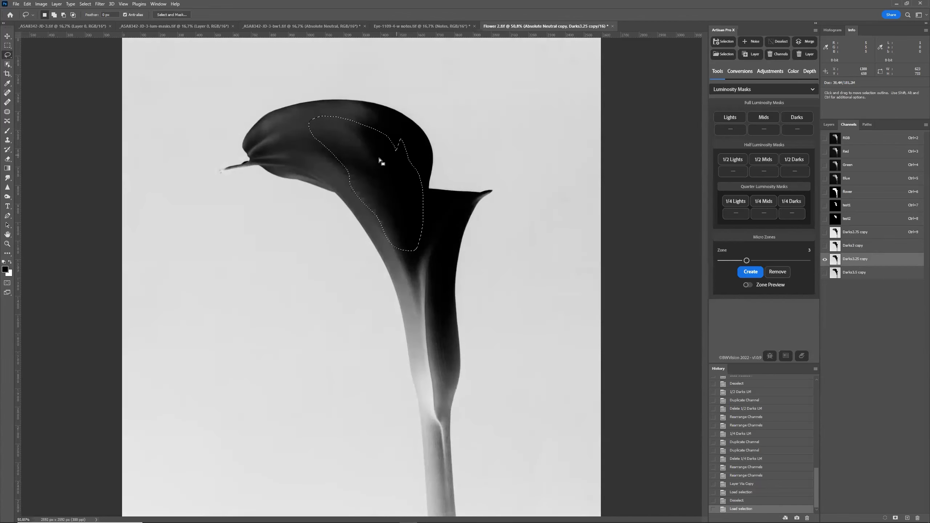
click(854, 236)
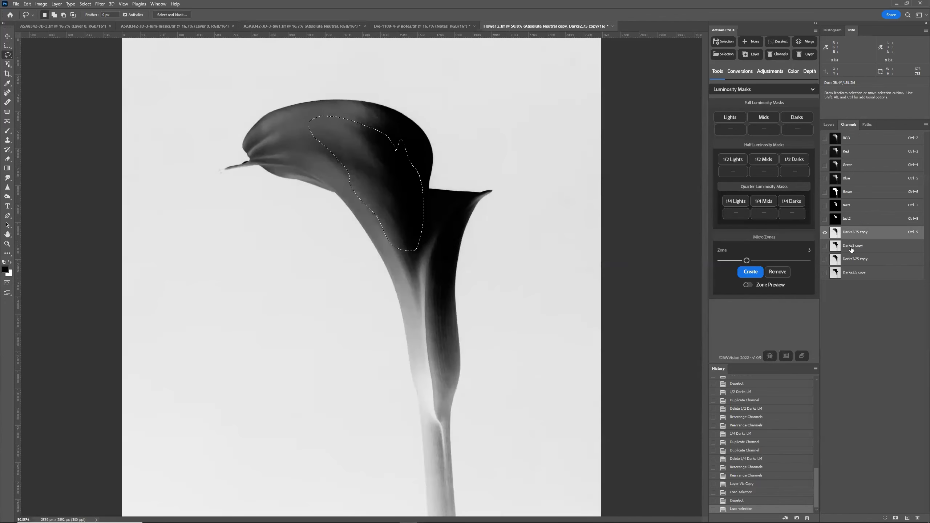
click(853, 252)
click(853, 263)
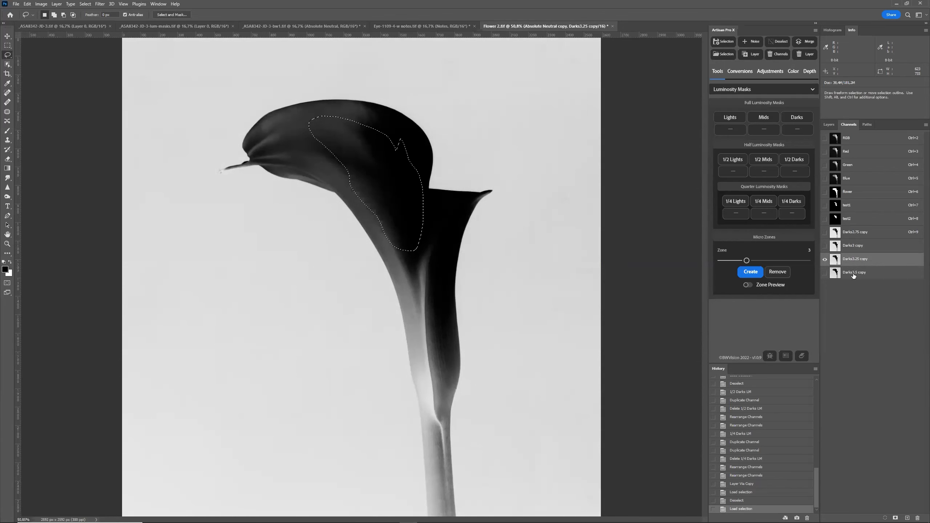
click(854, 274)
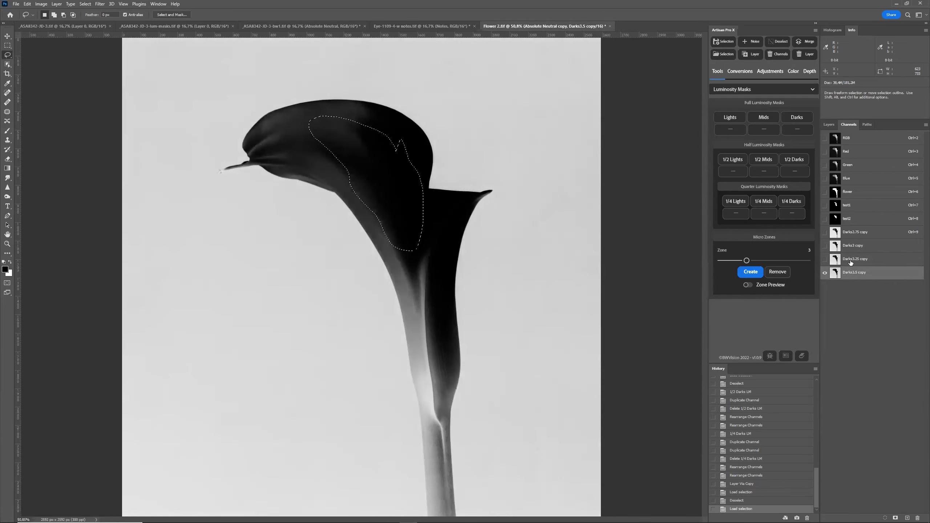
click(851, 261)
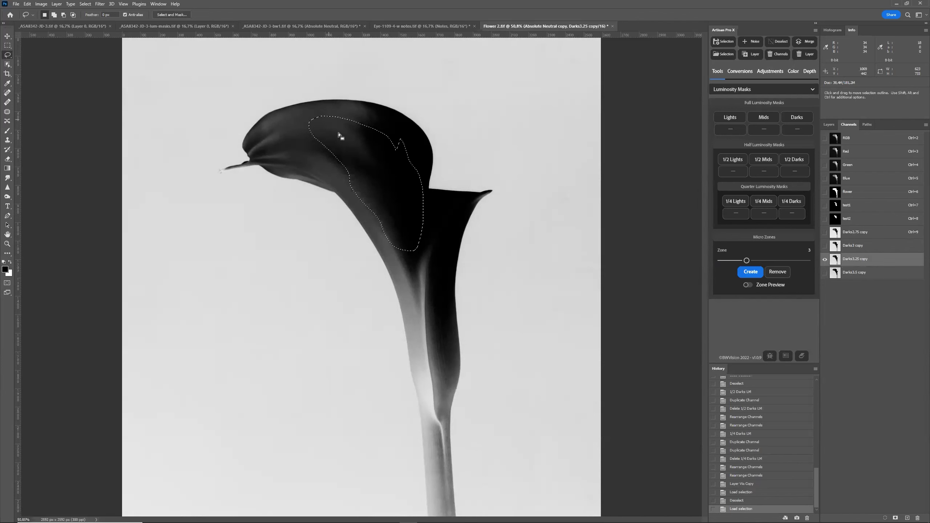
Deselect the petal area and return from the Darks3.25 copy channel to the composite image and its layers
click(847, 138)
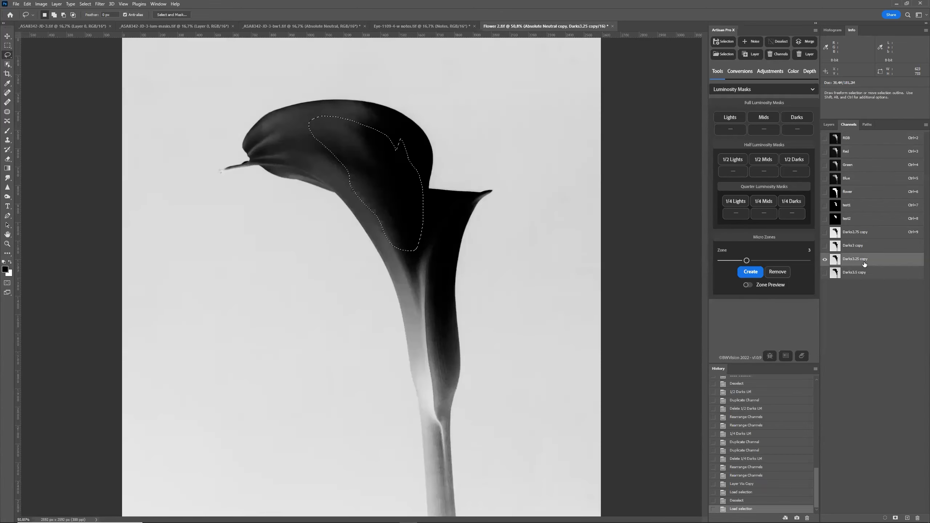
click(863, 260)
click(781, 44)
click(869, 139)
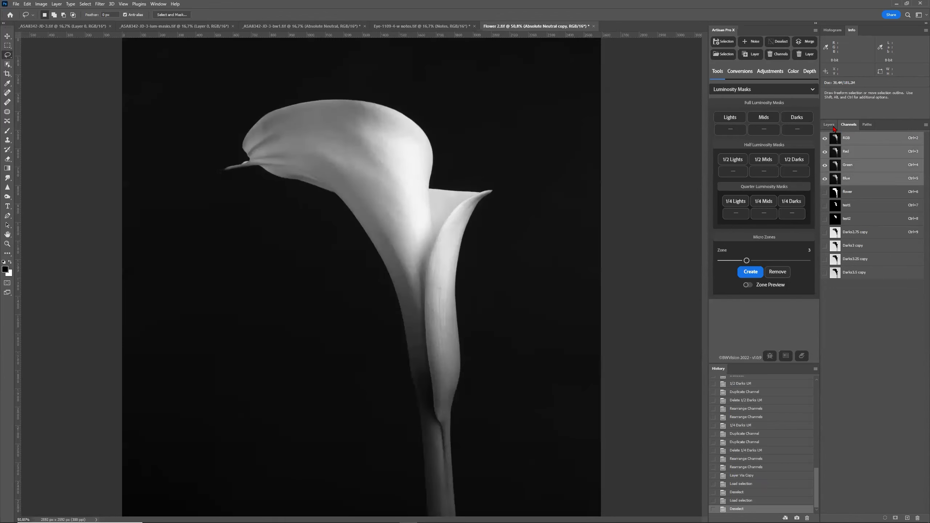
click(829, 124)
Load the test2 channel as a new selection on the Absolute Neutral copy layer
click(827, 171)
click(826, 171)
click(724, 54)
click(681, 253)
click(640, 291)
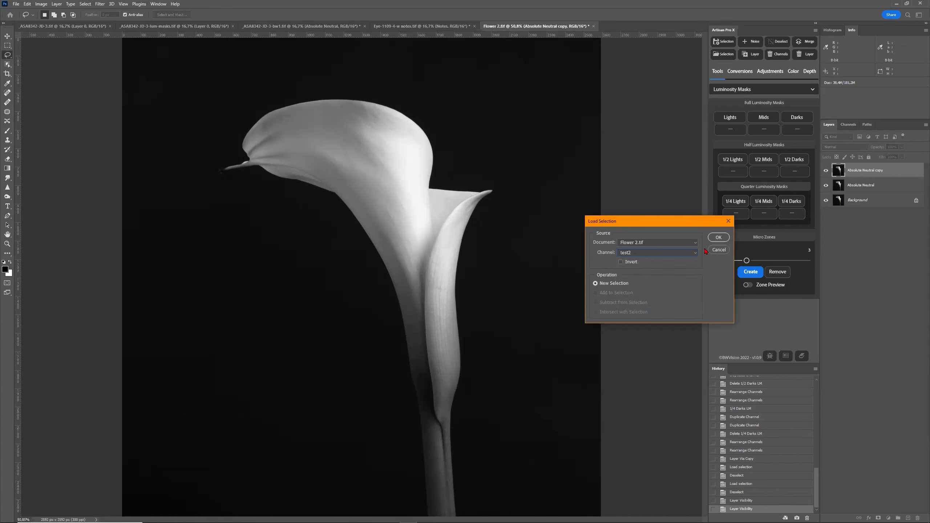
click(719, 237)
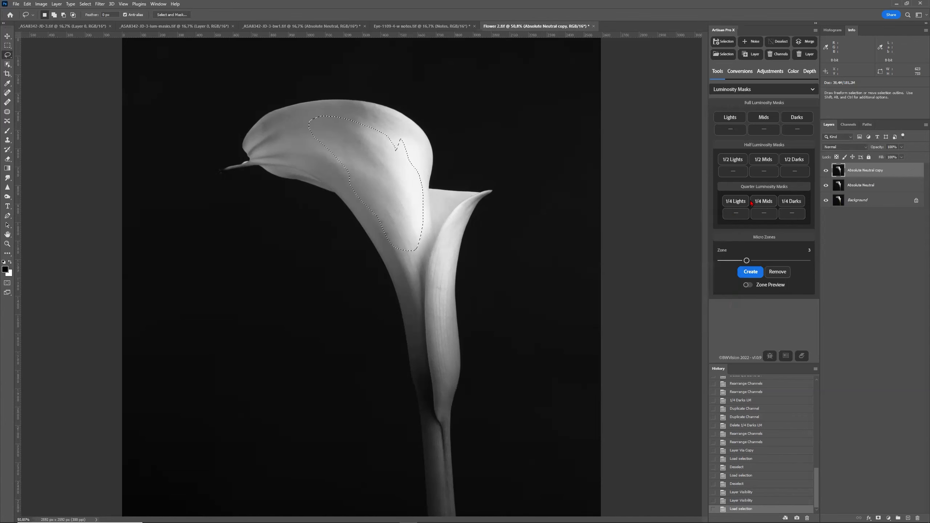
Intersect the loaded test2 selection with the Darks3.25 copy channel and dismiss the selection-edge warning
click(724, 55)
click(672, 253)
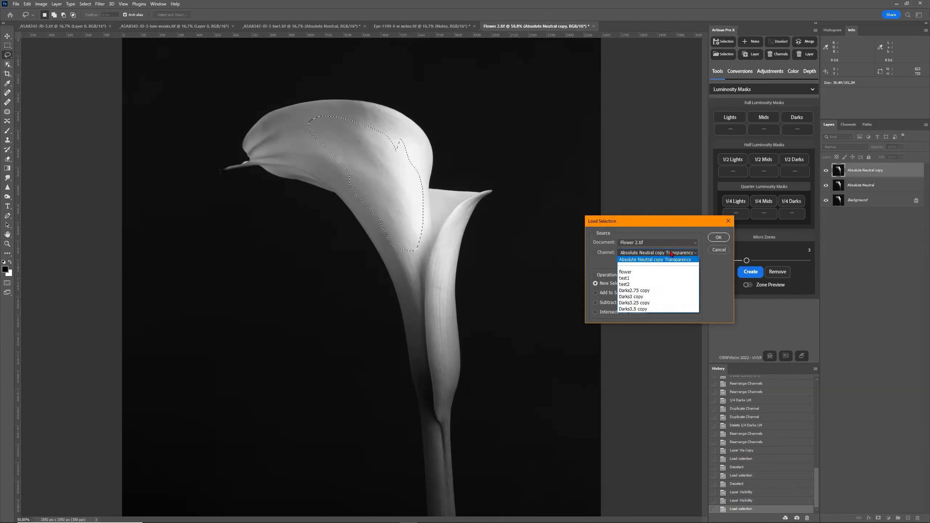
click(667, 303)
click(623, 311)
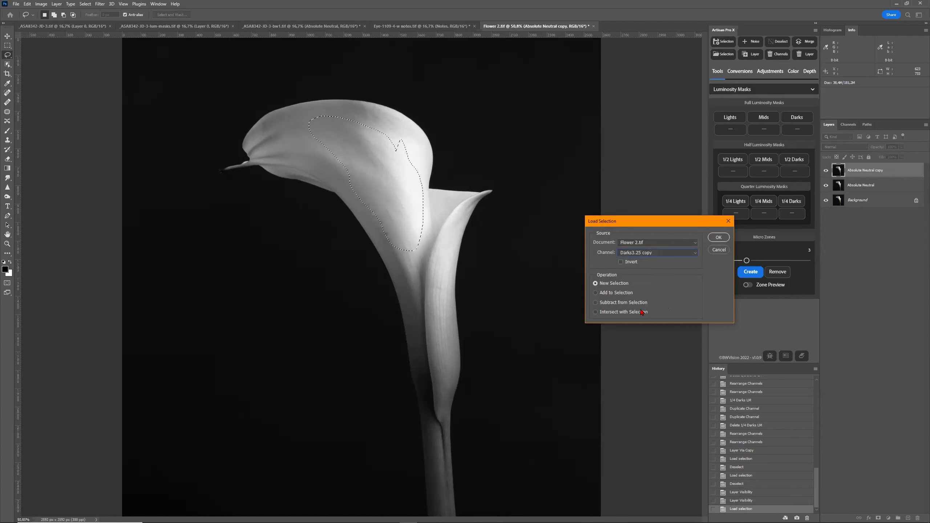
click(719, 237)
click(426, 192)
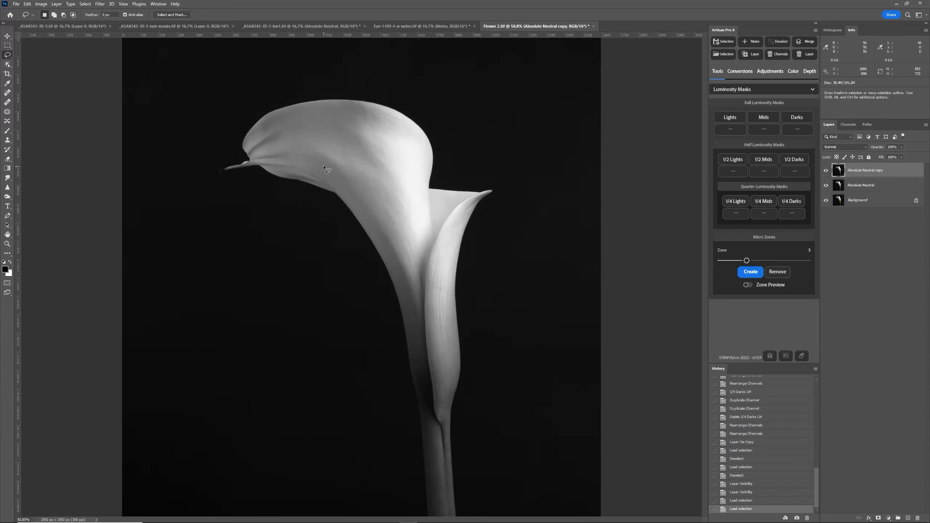
In Pro Adjustments, enable Auto Blending for selective adjustments, set the strength to 4 and darken the masked petal area twice
click(733, 89)
click(730, 120)
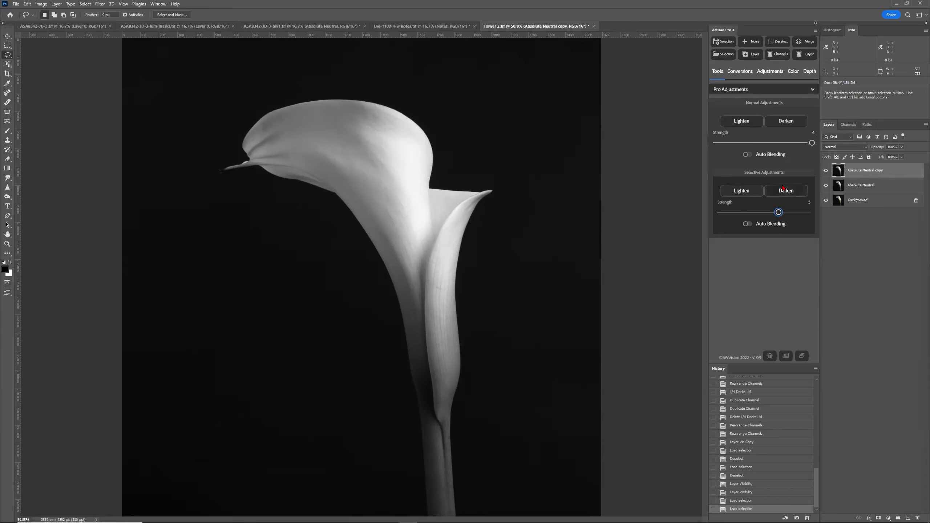
click(747, 224)
drag(794, 216, 808, 213)
click(785, 192)
click(785, 191)
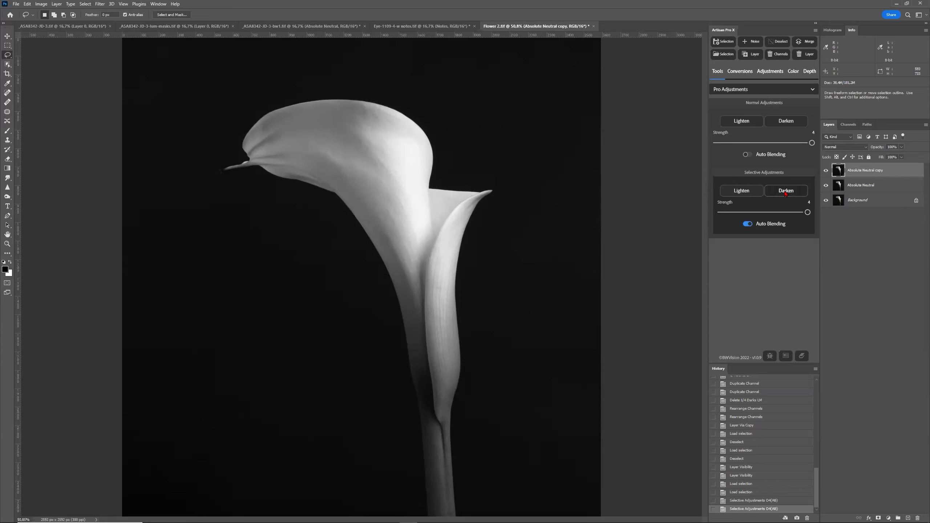
Compare the petal before and after darkening by toggling the Absolute Neutral copy layer's visibility
click(827, 171)
click(827, 171)
click(827, 172)
click(827, 172)
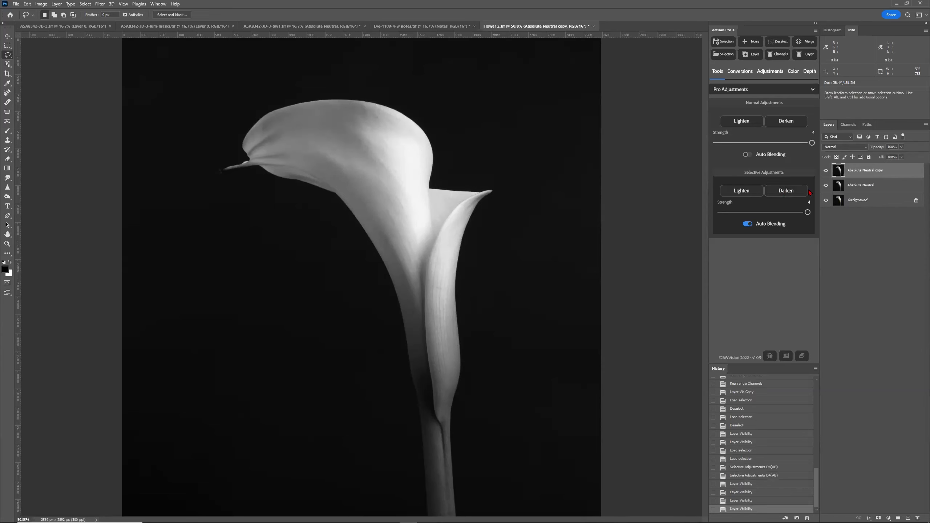
click(827, 171)
click(826, 171)
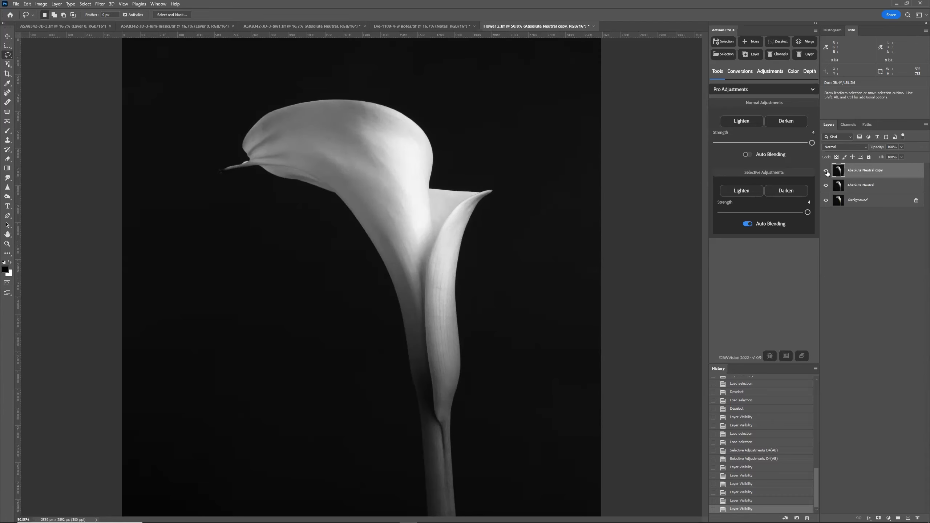
Inspect the Darks3 copy and Darks3.25 copy masks and the Micro Zone Adjustments, and return to the composite image's layers
click(849, 125)
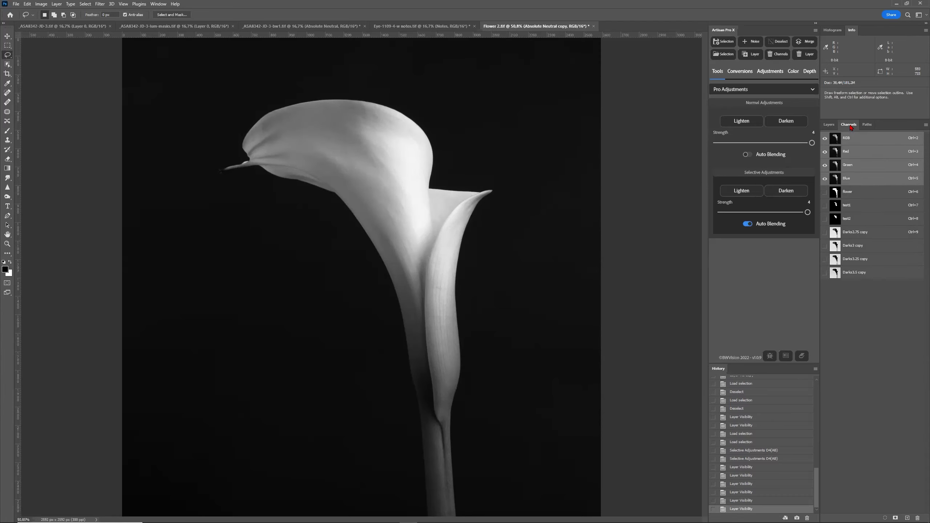
click(855, 246)
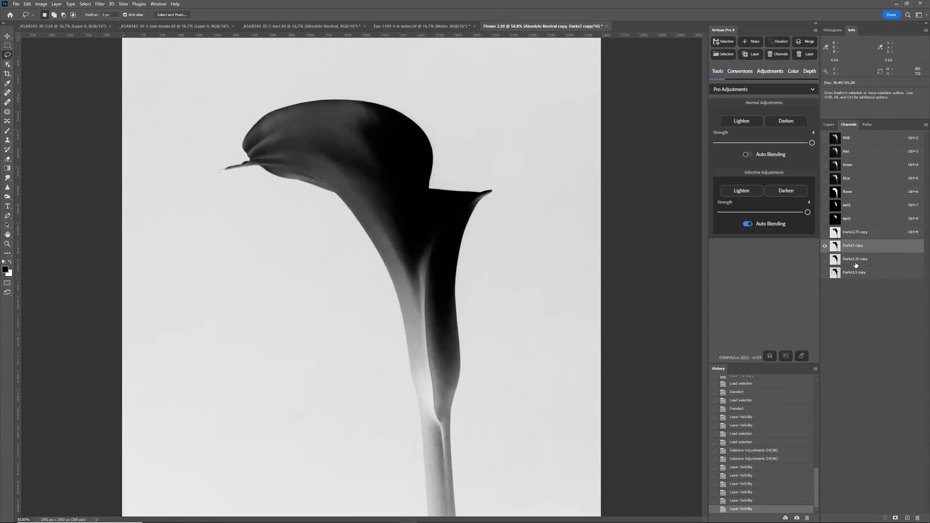
click(856, 260)
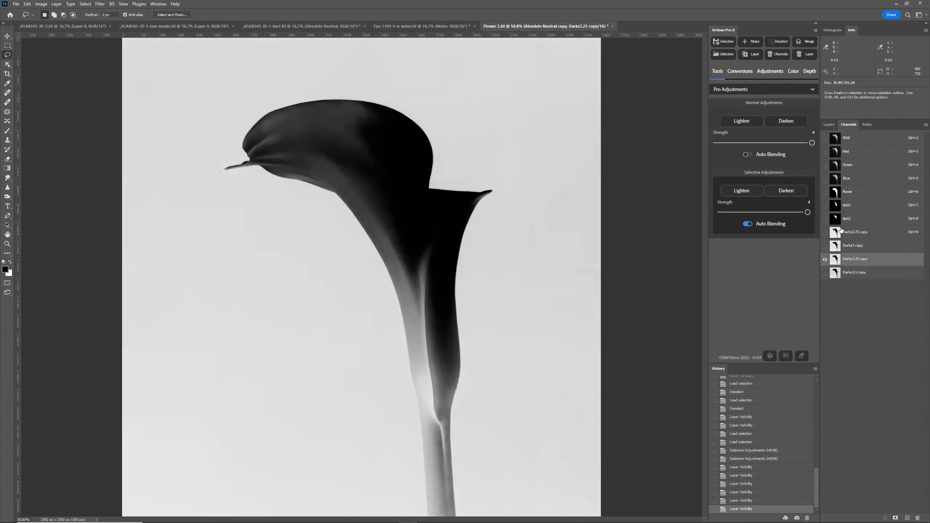
click(771, 71)
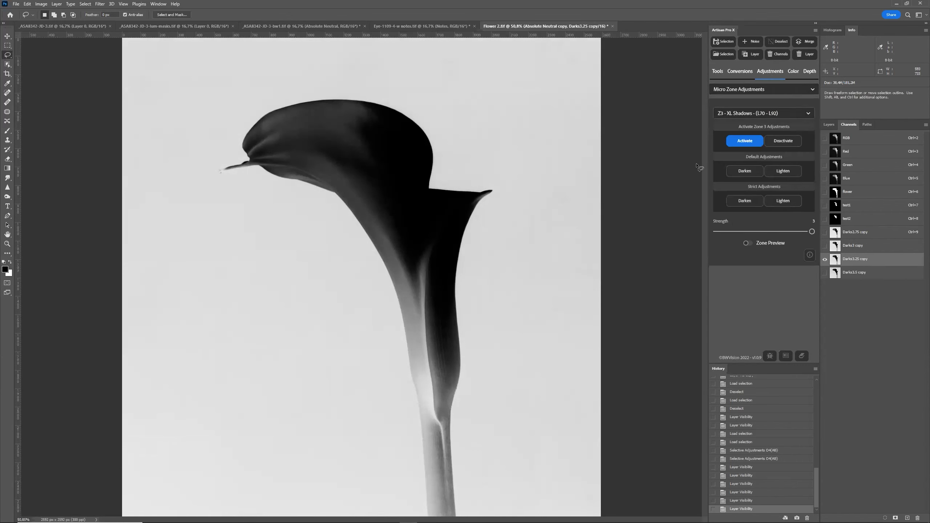
mouse_move(813, 233)
mouse_down()
mouse_move(719, 235)
mouse_move(803, 230)
mouse_up()
click(717, 72)
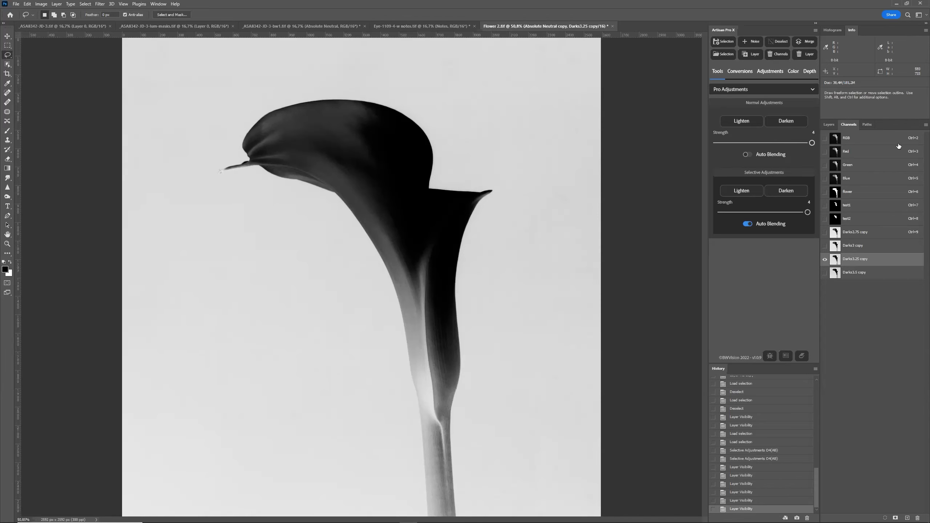
click(867, 139)
click(829, 125)
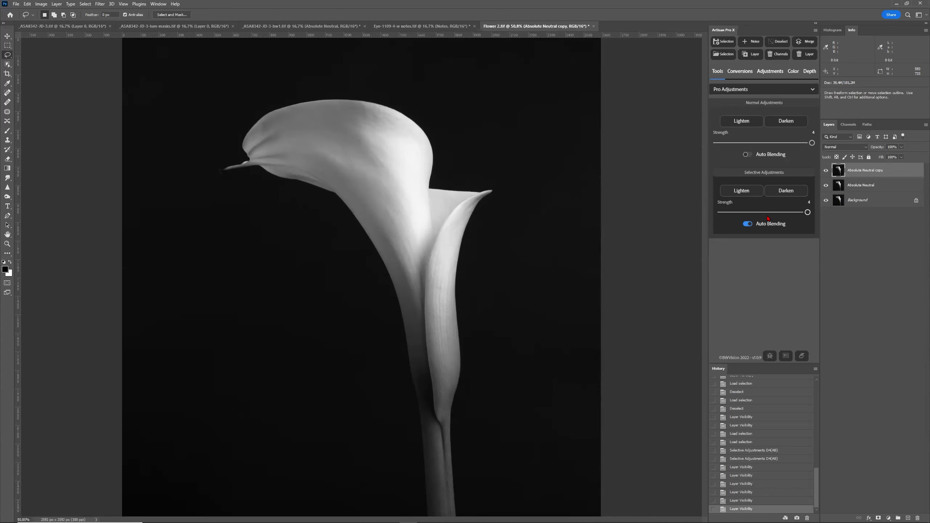
Turn off Auto Blending for the selective adjustments and delete the Absolute Neutral copy layer
click(760, 122)
click(747, 224)
click(826, 171)
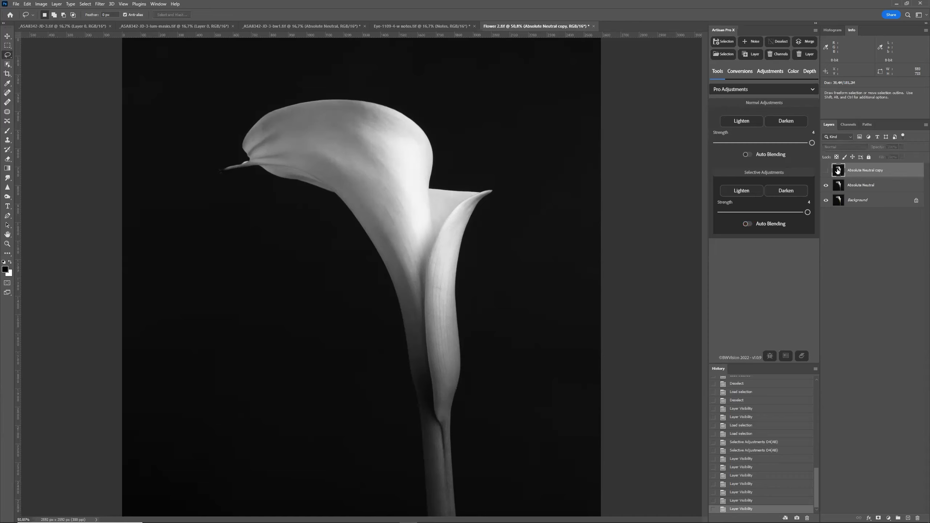
drag(838, 171, 918, 518)
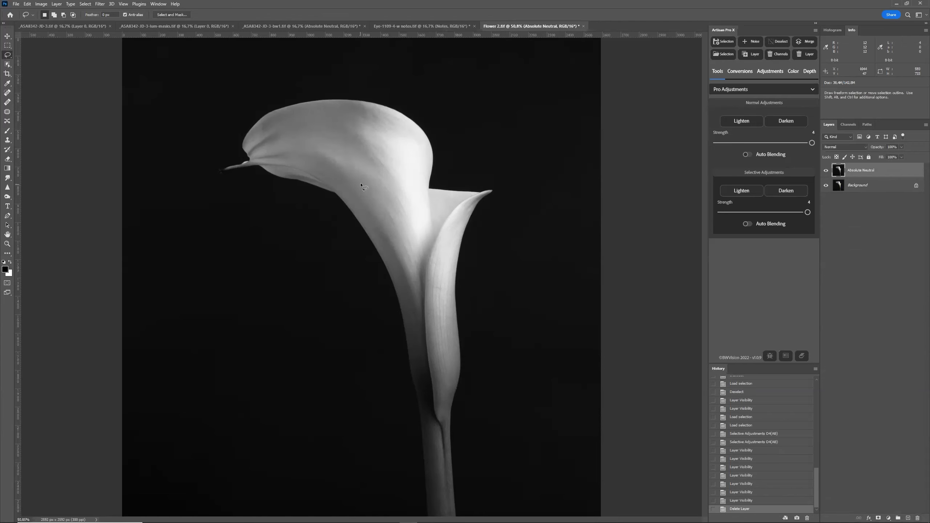
Clear a trial rectangular marquee made on the upper petal and duplicate the Absolute Neutral layer
click(7, 45)
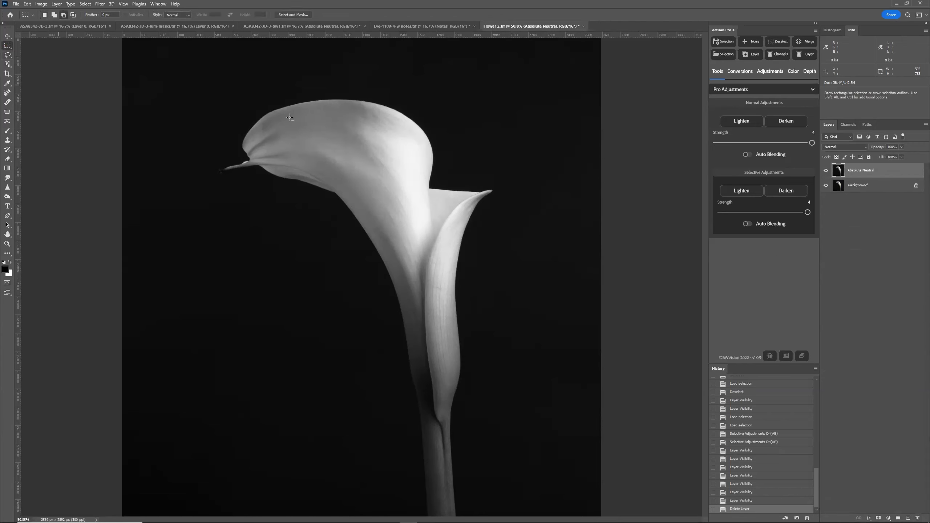
click(45, 14)
drag(323, 129, 415, 178)
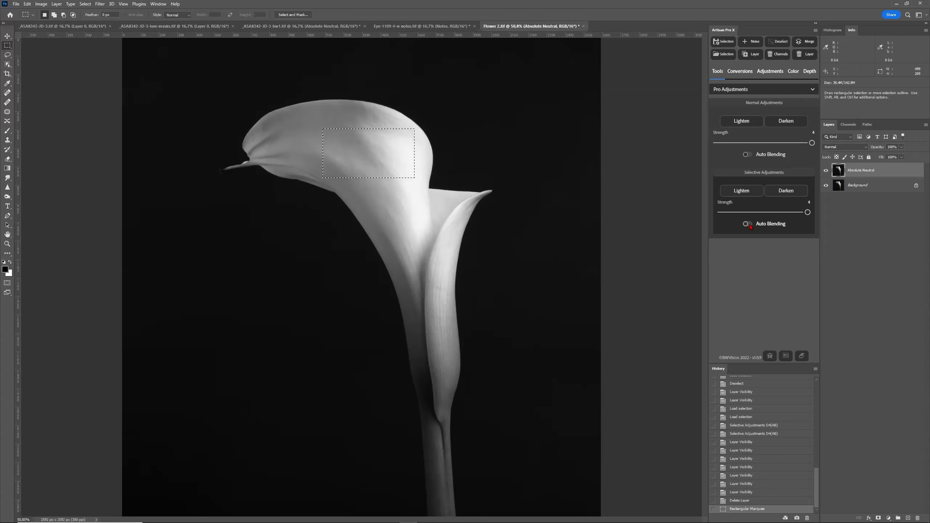
click(779, 43)
key(ctrl+j)
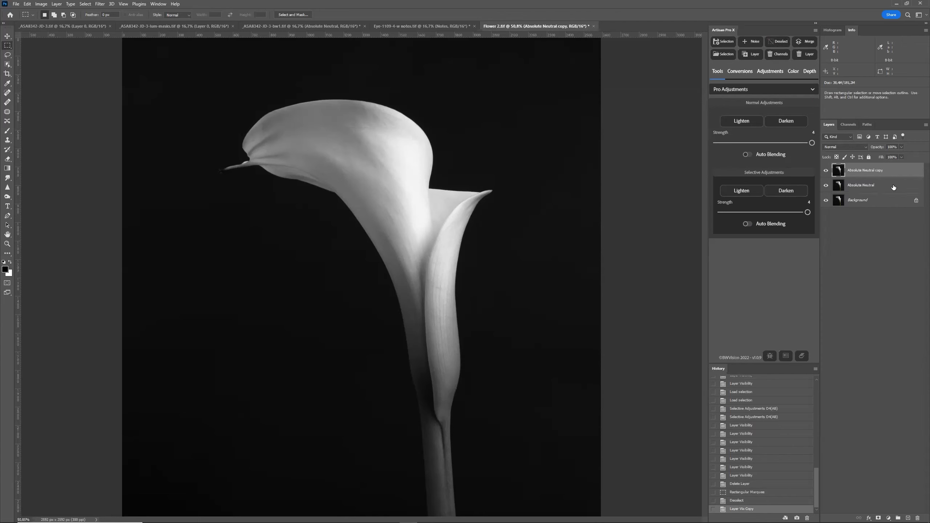
Select a rectangle of about 500 by 290 px on the upper petal and save the selection as test3
mouse_move(316, 123)
mouse_down()
mouse_move(409, 154)
mouse_move(409, 176)
mouse_up()
click(85, 4)
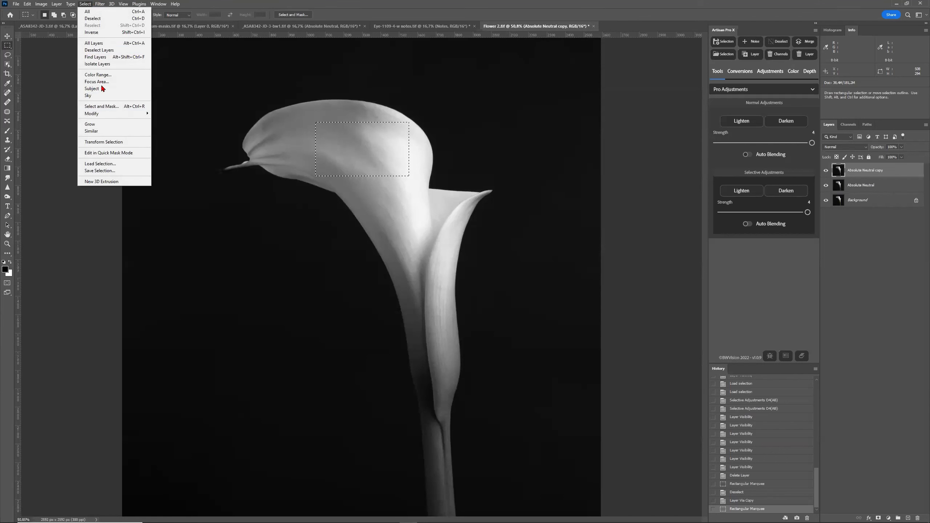
click(100, 171)
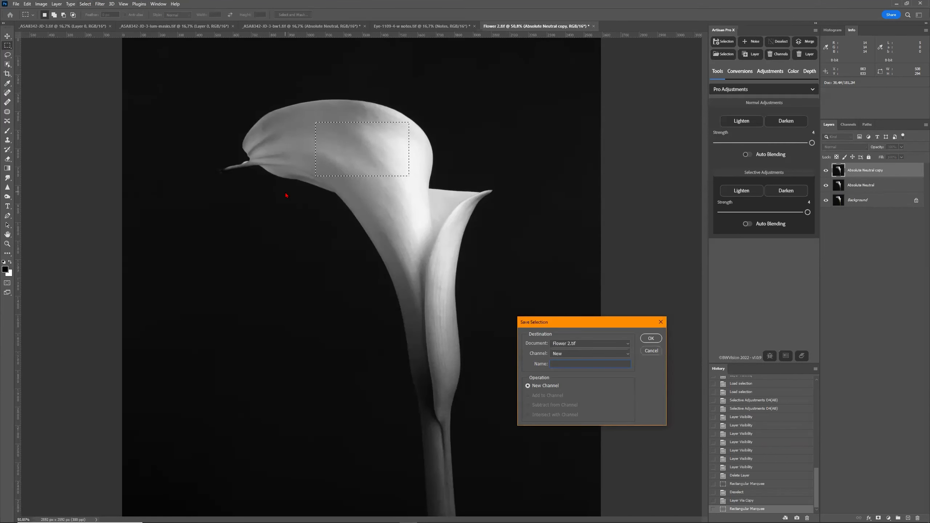
key(Return)
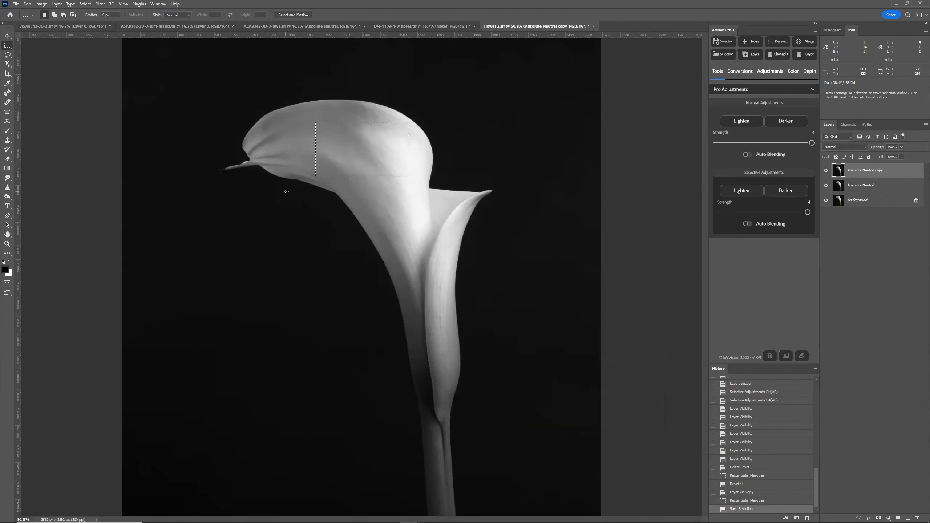
Intersect the rectangular selection with the Darks3.25 copy channel and dismiss the selection-edge warning
click(723, 53)
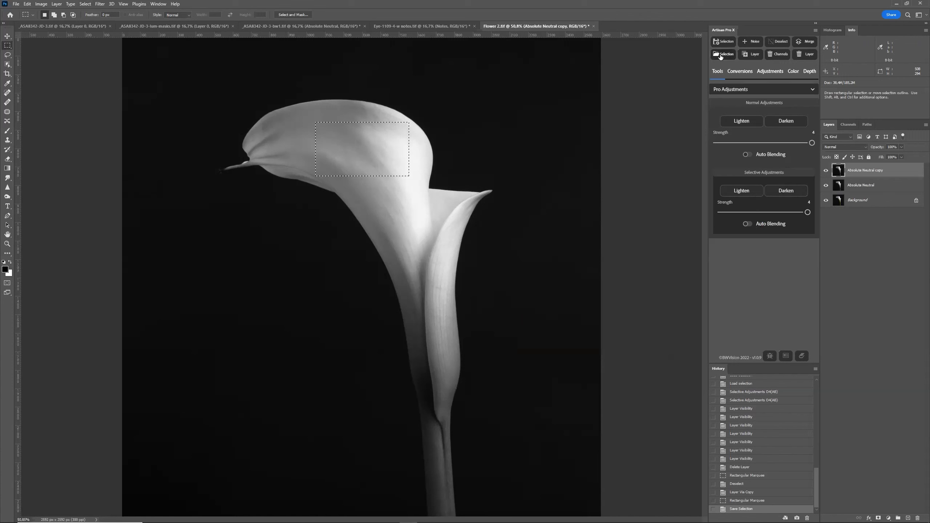
click(689, 253)
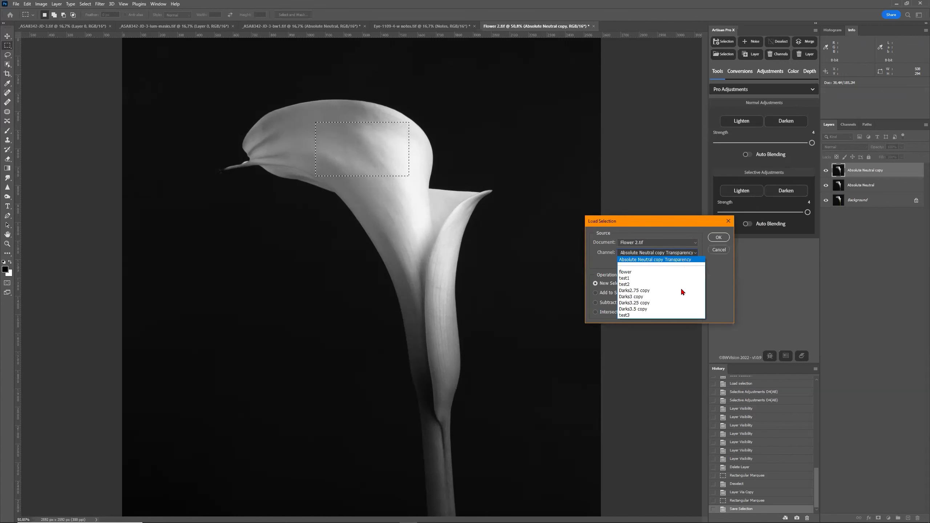
click(674, 307)
click(623, 312)
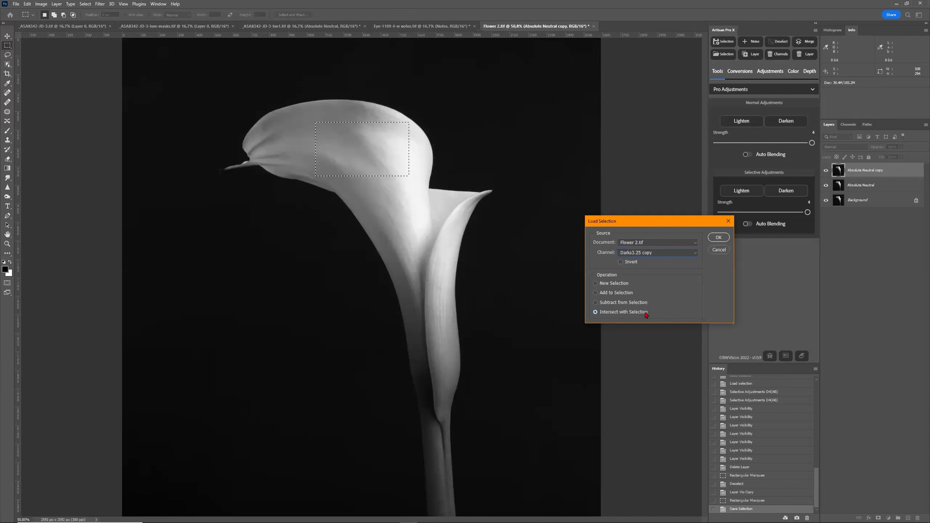
click(718, 238)
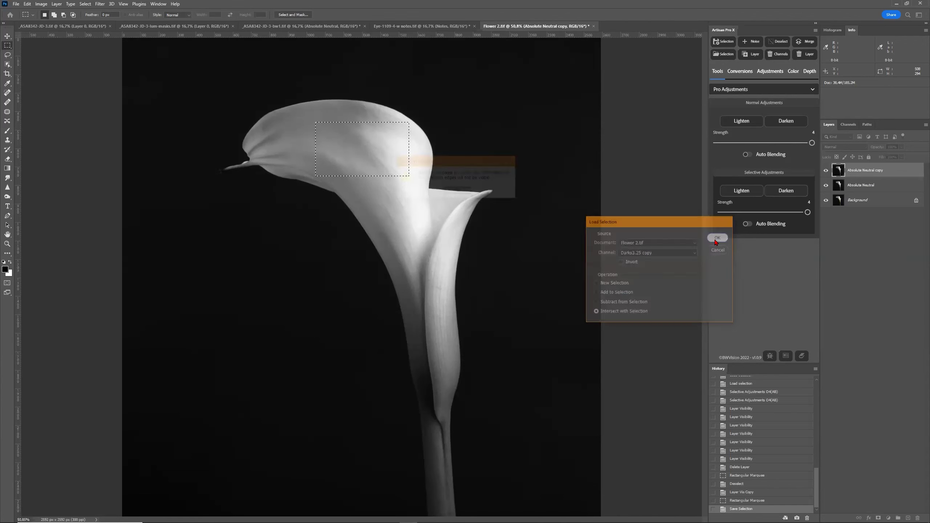
click(457, 191)
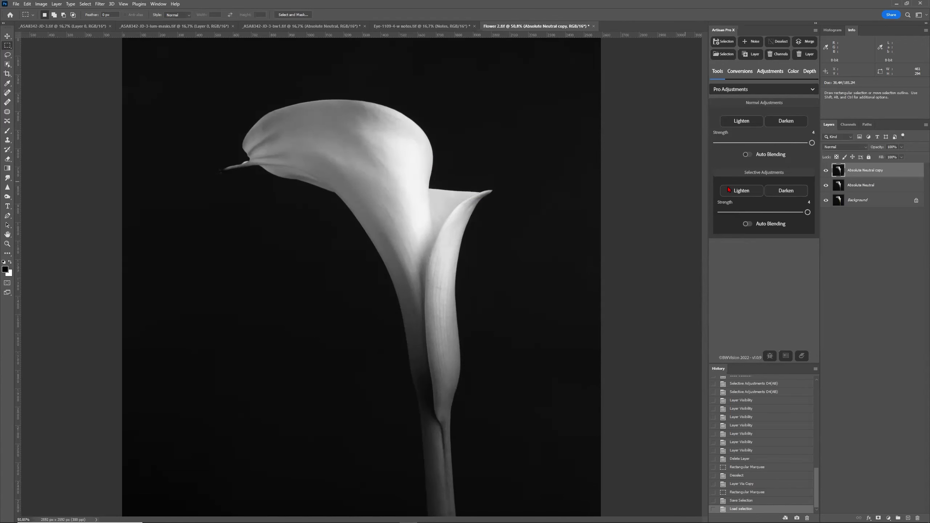
Apply the strength 4 selective Darken adjustment three times to the intersected rectangle on the petal
click(788, 195)
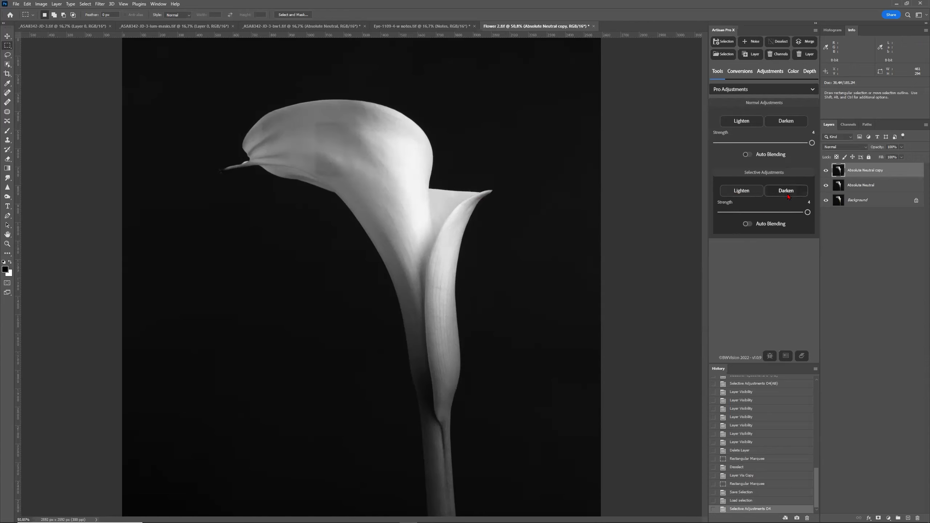
click(788, 195)
click(787, 194)
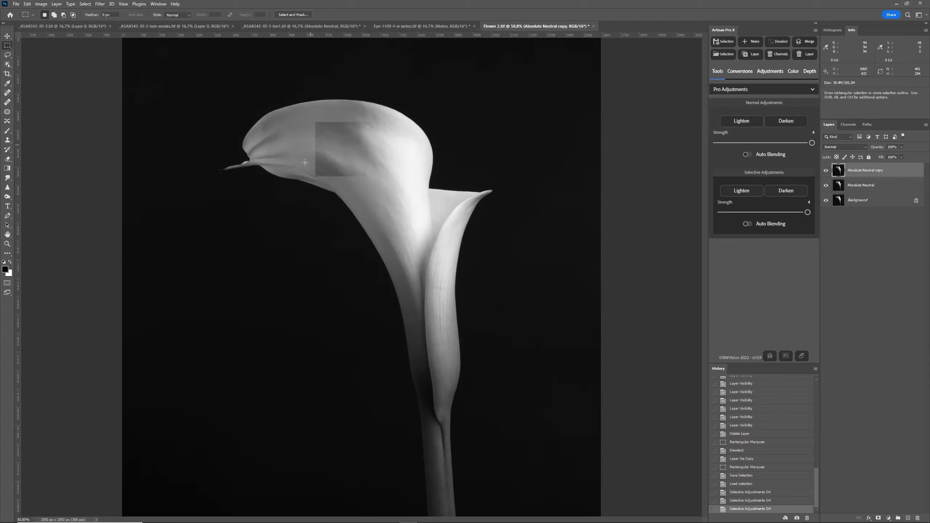
Deselect the intersected area and load the test3 channel as a new selection
click(766, 41)
click(724, 54)
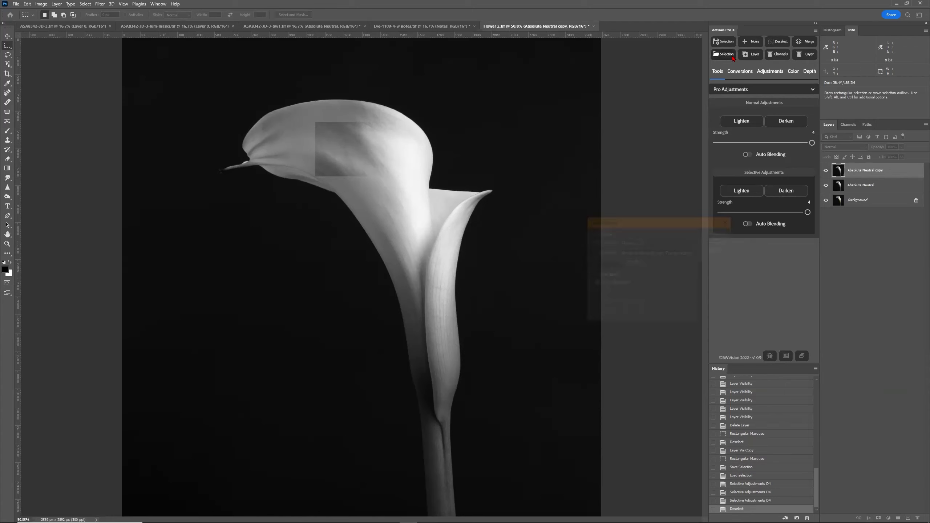
click(668, 253)
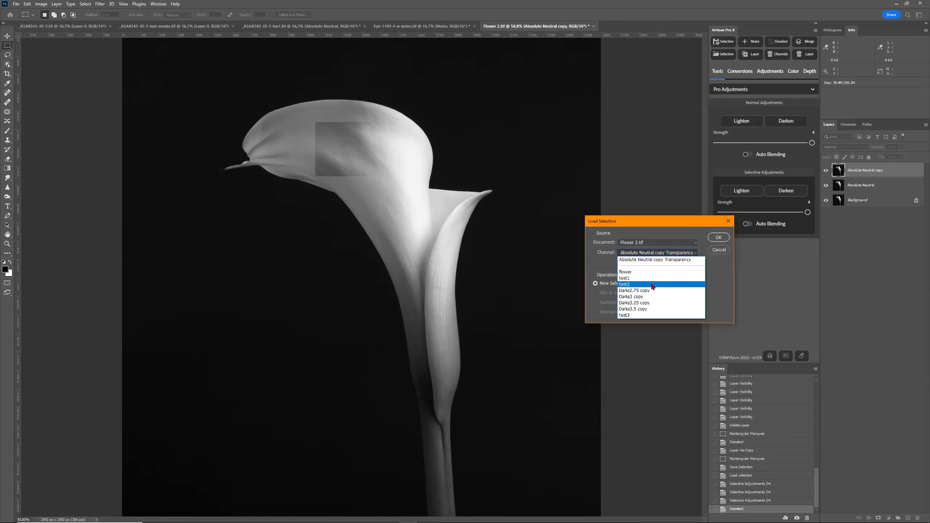
click(649, 316)
click(719, 237)
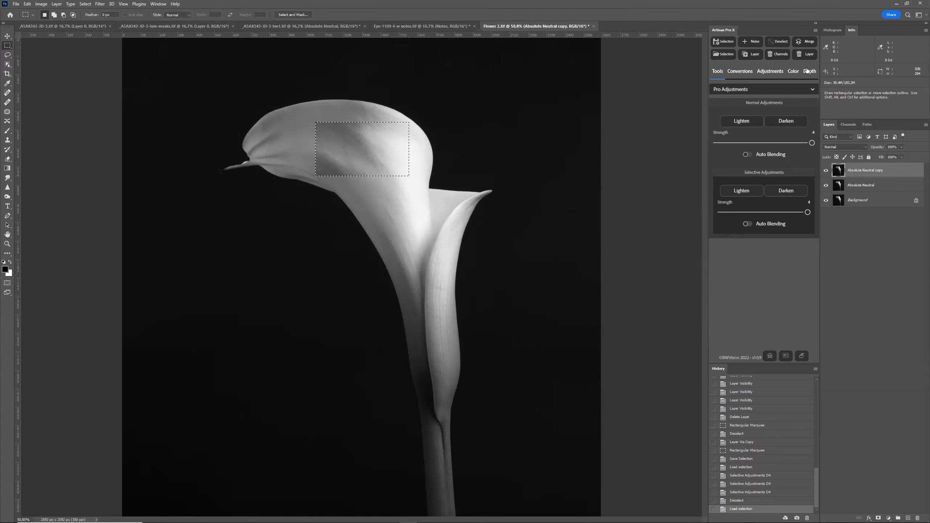
Restore the darkened rectangle from the bottom, top, right and left with the Depth tools at range 2, and return to Pro Adjustments
click(808, 72)
click(727, 213)
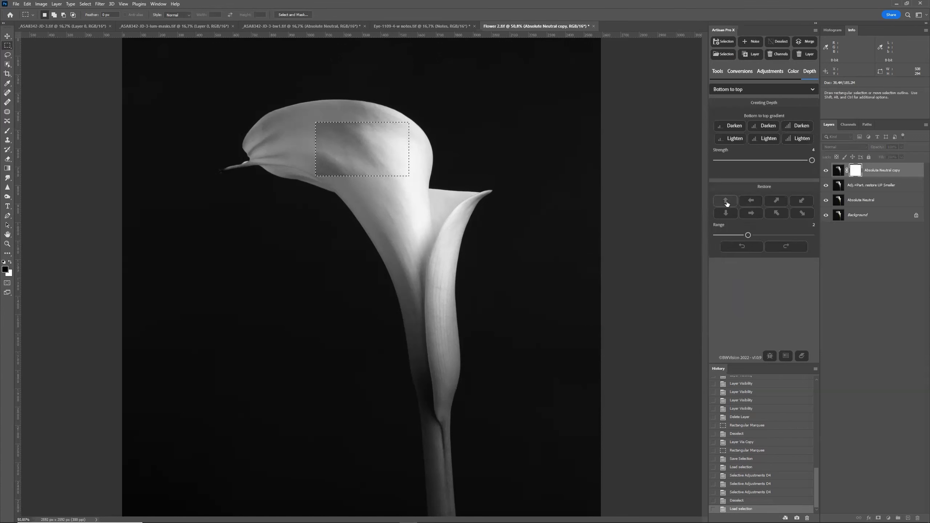
click(726, 201)
click(751, 202)
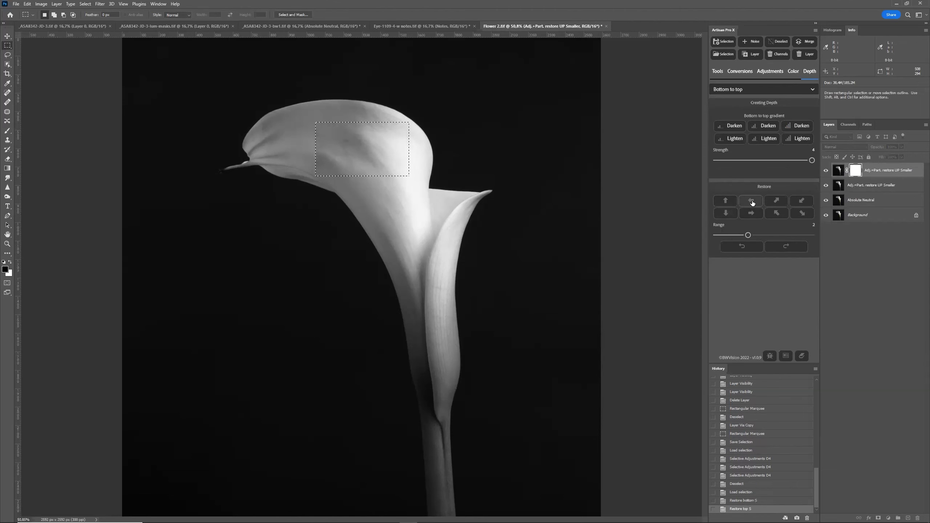
click(751, 213)
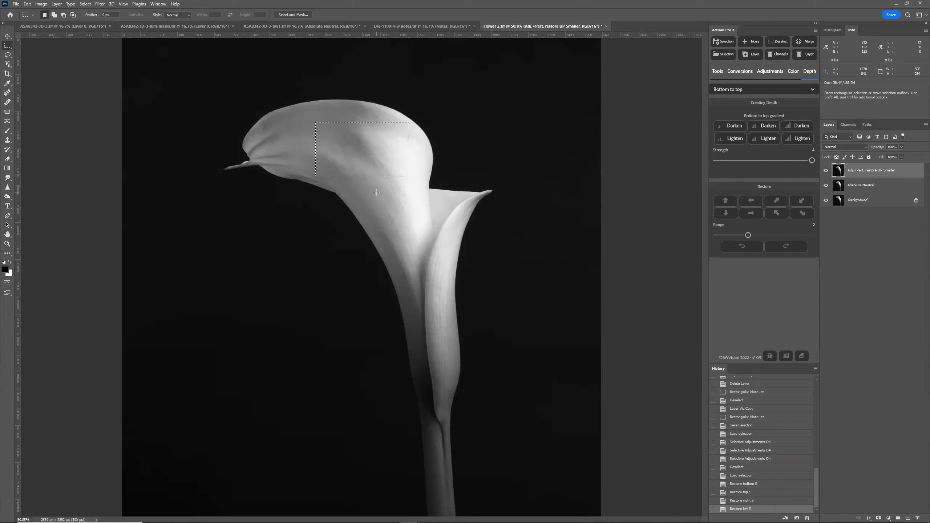
click(718, 72)
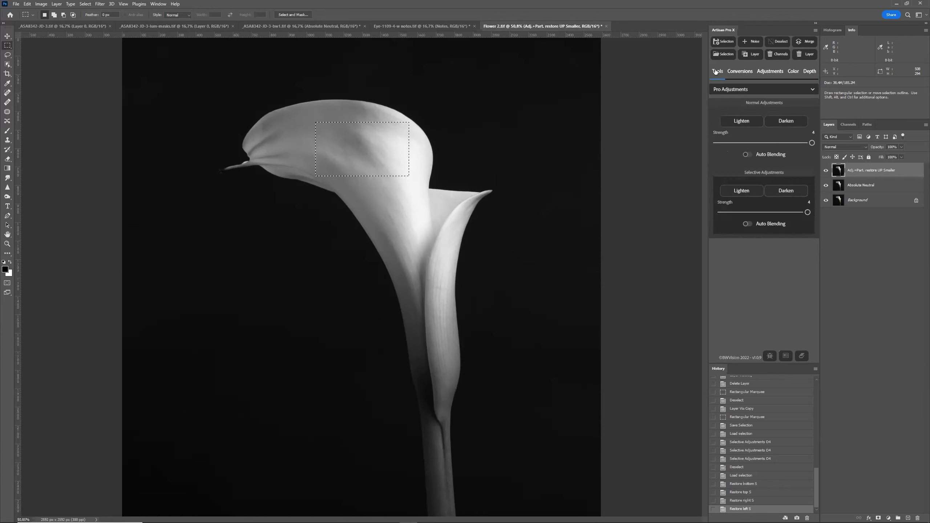
click(748, 224)
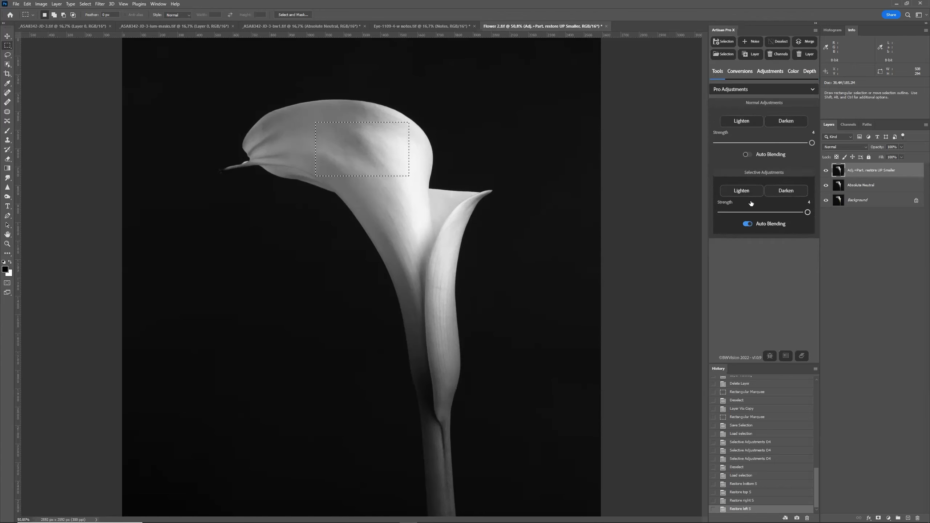
click(749, 155)
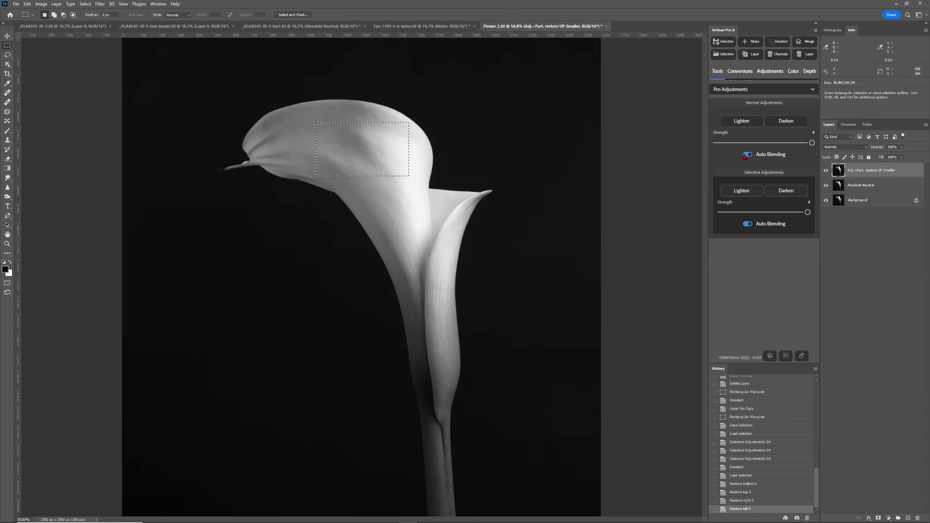
click(748, 155)
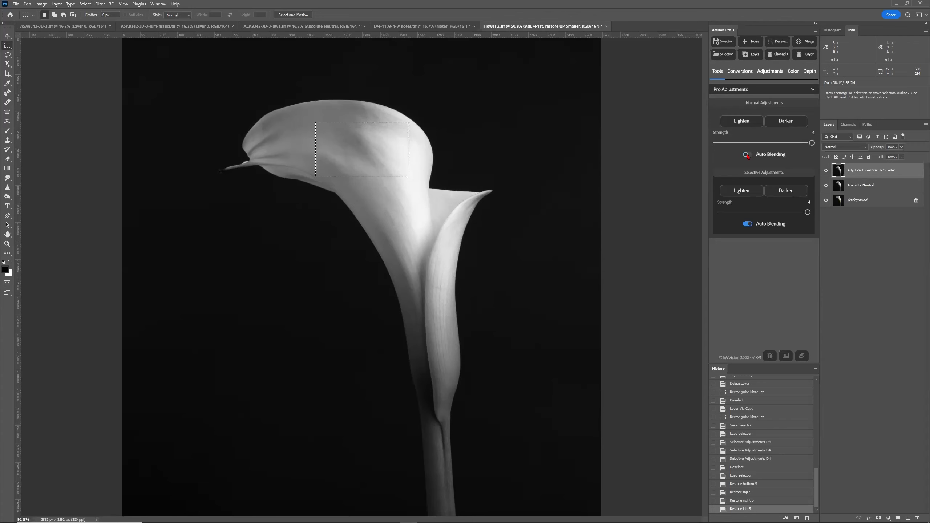
click(746, 226)
click(779, 73)
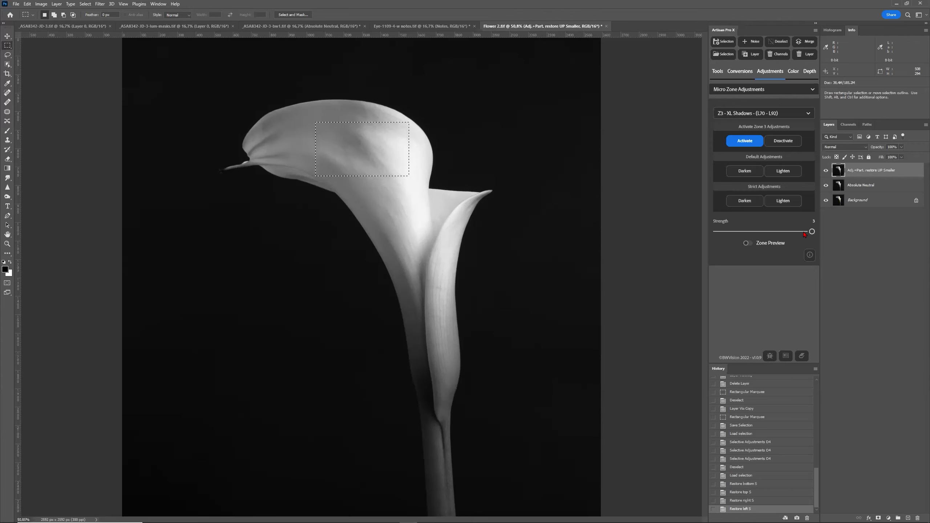
Clear the selection, delete the adjusted partial-restore layer, and duplicate the Absolute Neutral layer
click(779, 41)
drag(884, 173, 919, 518)
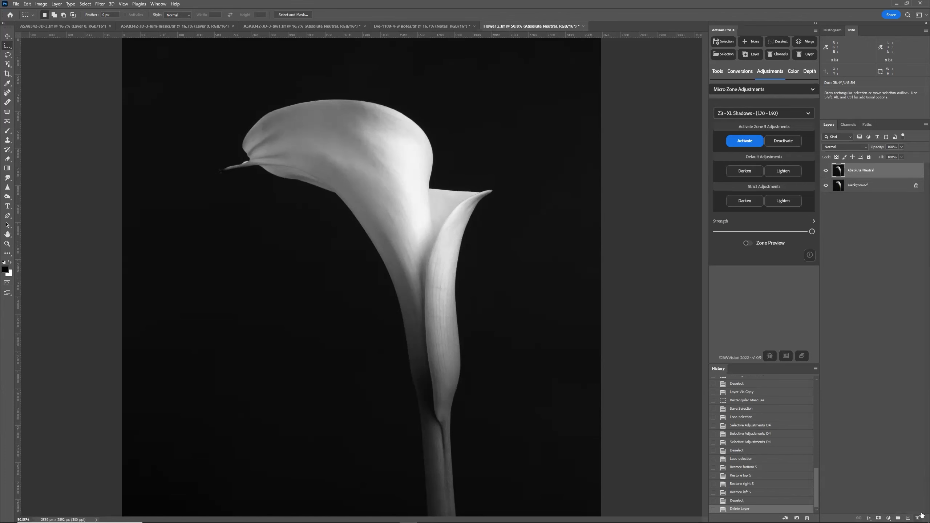
key(ctrl+j)
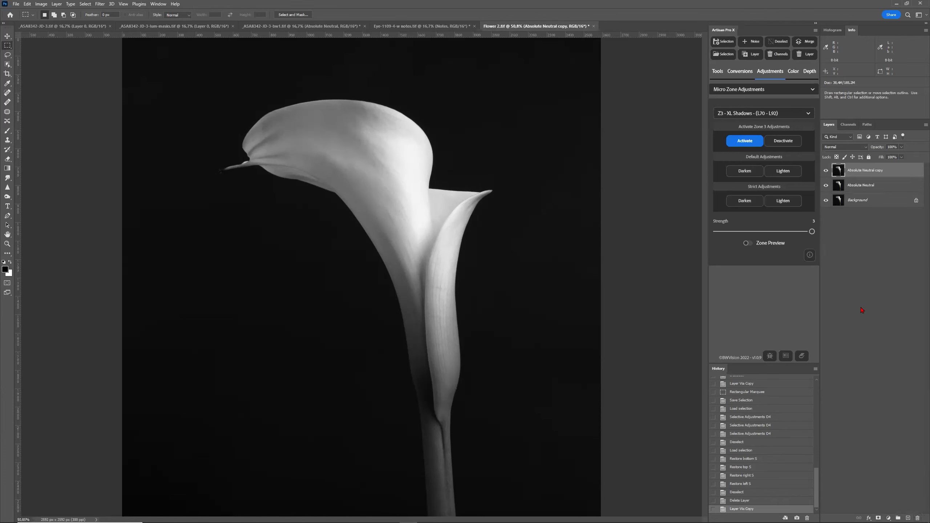
Load the test1 channel as a new selection on the petal
click(723, 54)
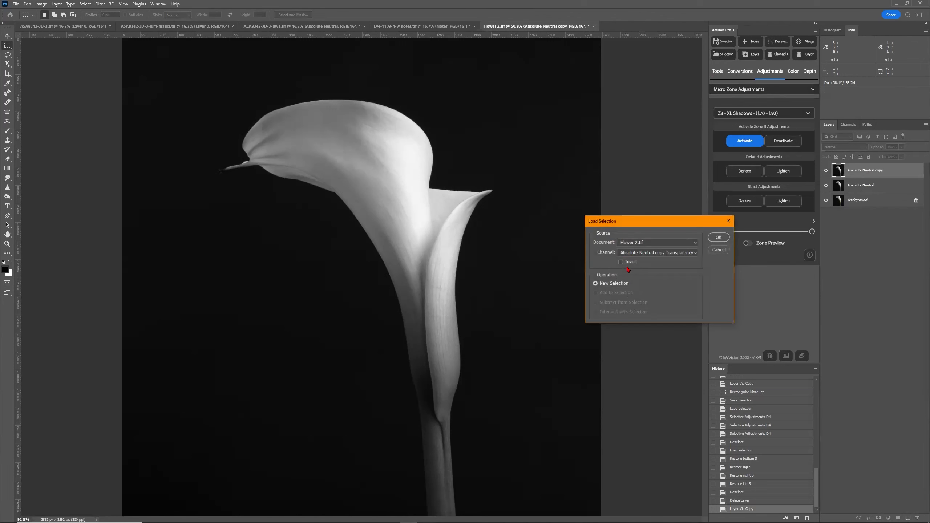
click(661, 253)
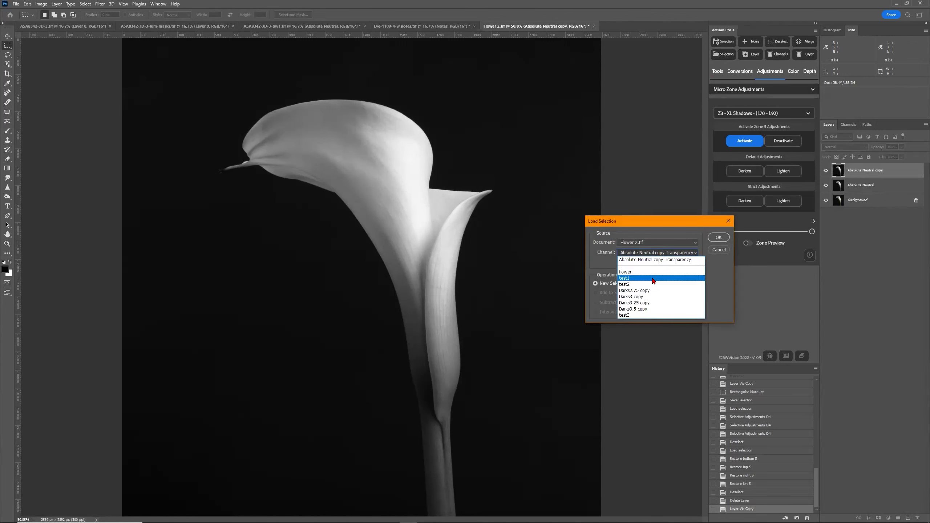
click(694, 281)
click(718, 238)
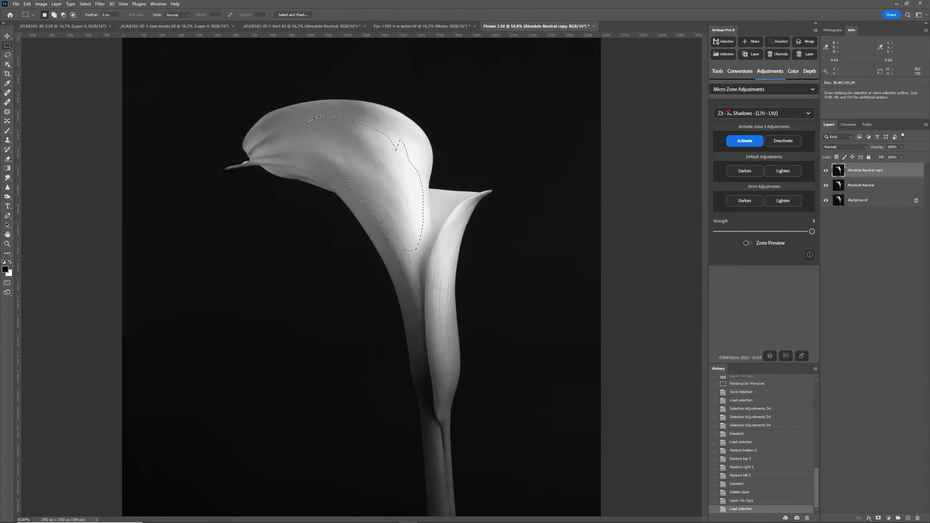
Intersect the petal selection with the Darks3.25 copy channel and dismiss the selection-edge warning
click(724, 56)
click(657, 253)
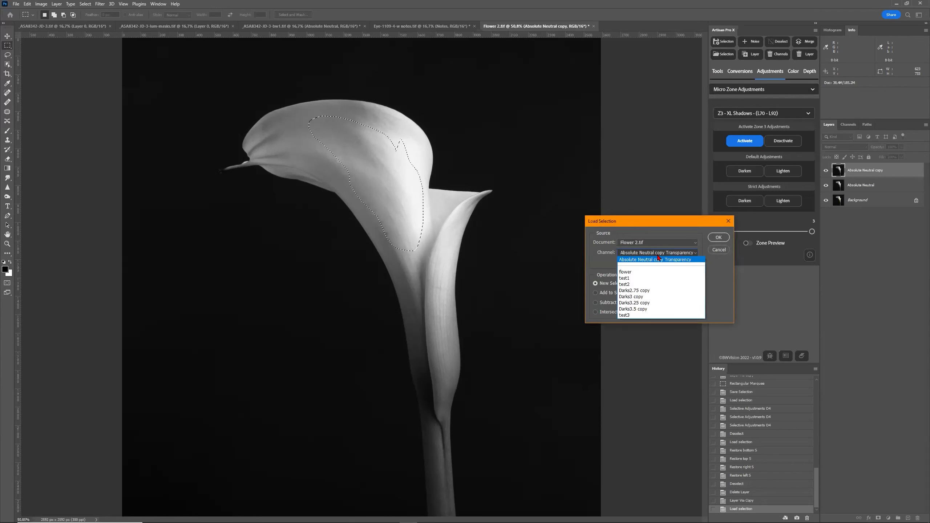
click(653, 303)
click(639, 312)
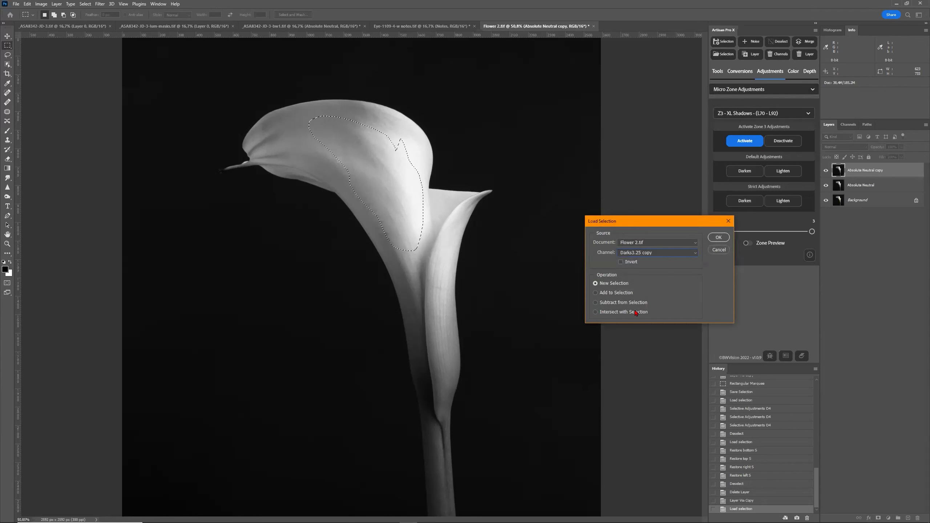
click(718, 237)
click(458, 191)
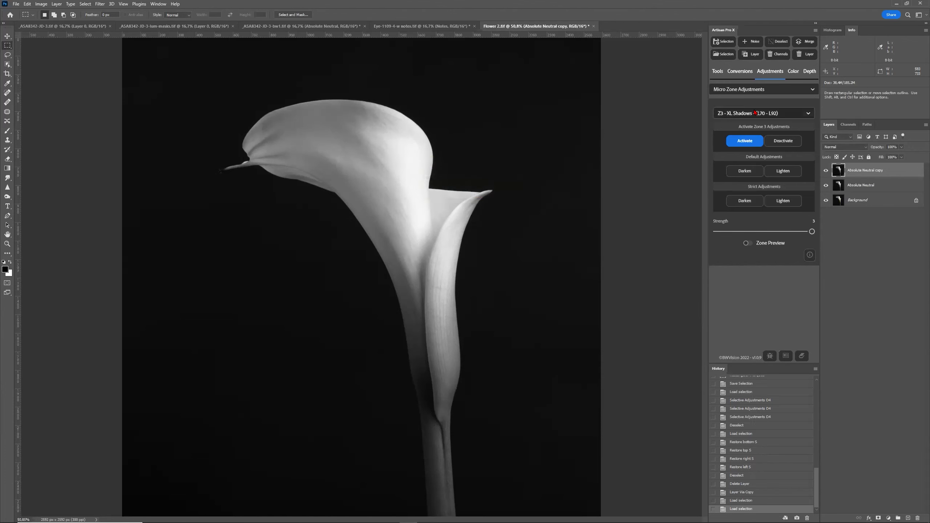
Apply the strength 4 selective Darken with Auto Blending enabled to the intersected petal area, and compare the layer before and after
click(713, 75)
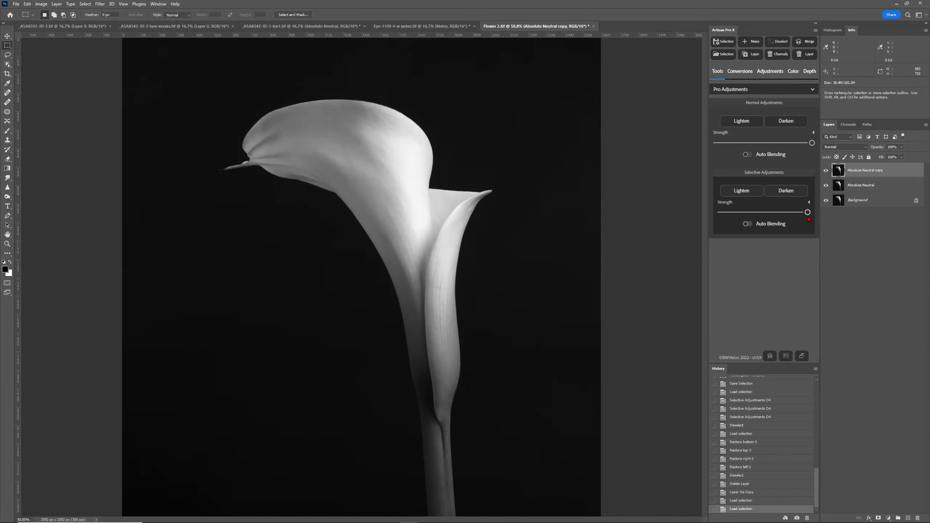
click(748, 224)
click(793, 191)
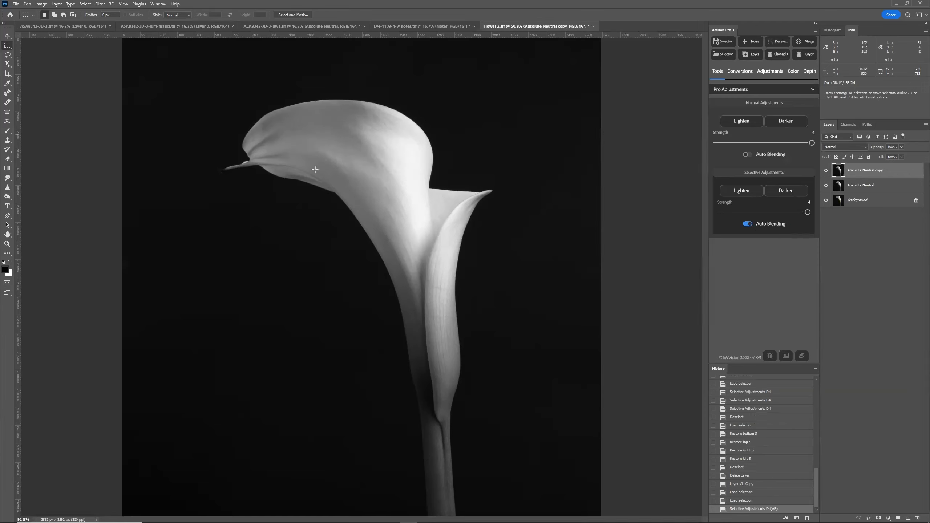
click(827, 171)
click(827, 171)
Apply the auto-blended selective Darken at strength 4 two more times and compare the layer on and off
click(791, 194)
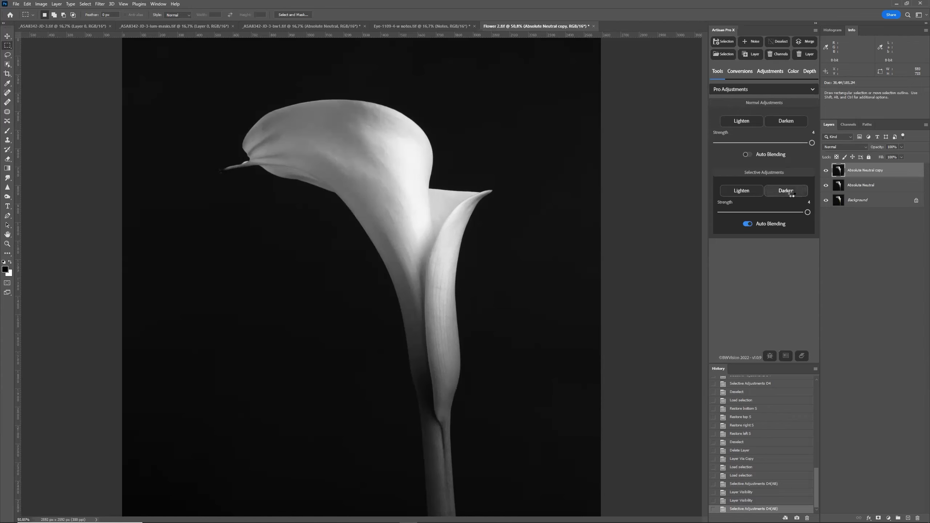
click(826, 172)
click(825, 173)
click(825, 172)
click(825, 172)
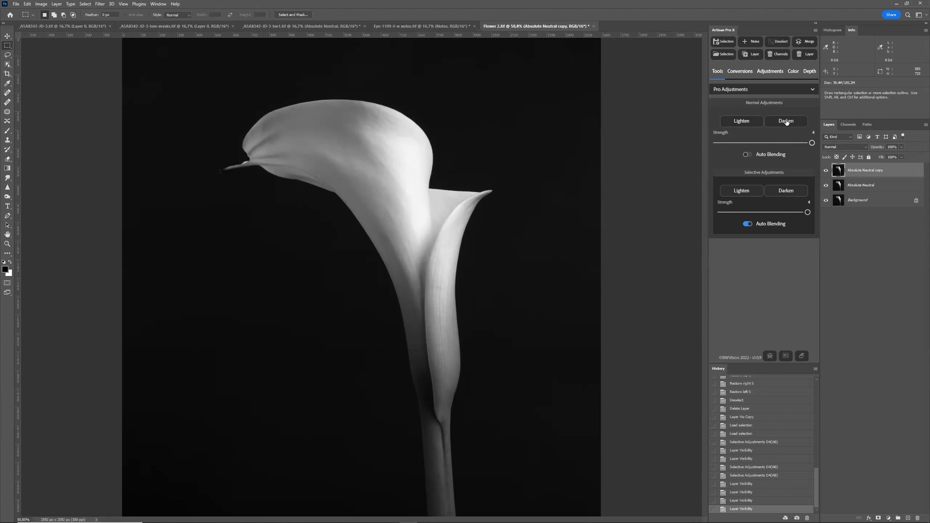
Review the saved channels and delete the darkened Absolute Neutral copy layer
click(848, 124)
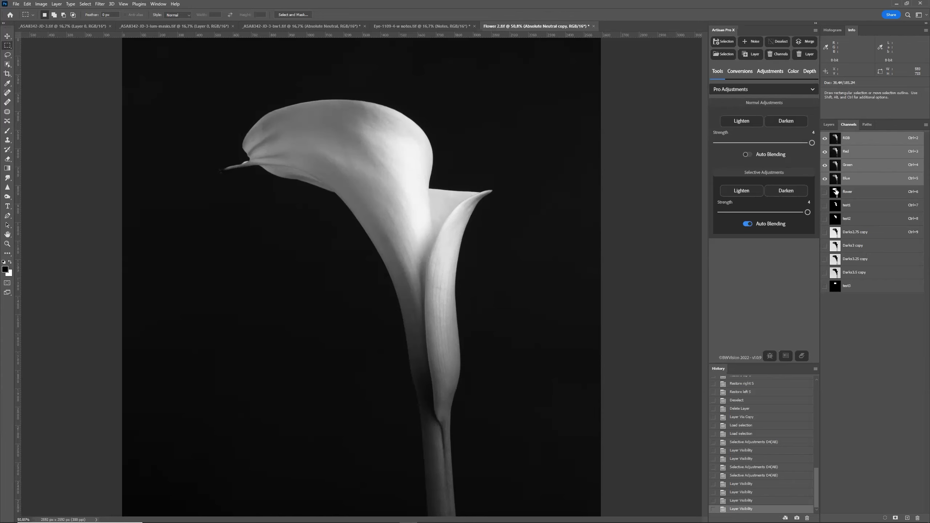
click(830, 125)
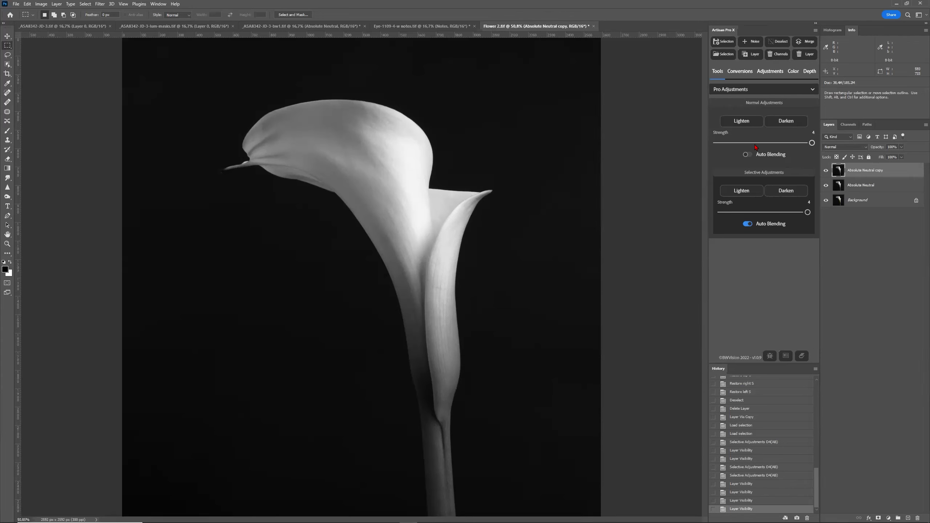
drag(831, 167, 919, 517)
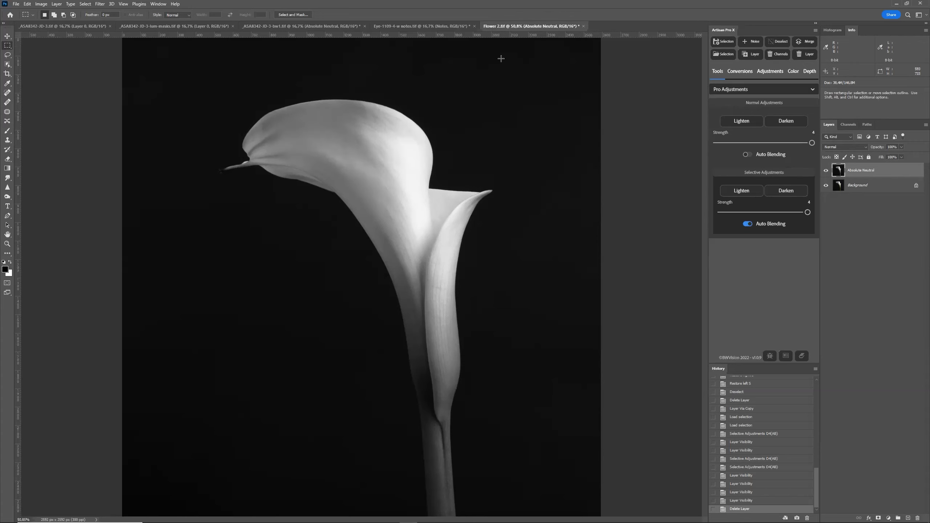
Switch the plugin tools to Sky Mask and look up Photoshop's built-in Sky selection command without running it
click(747, 91)
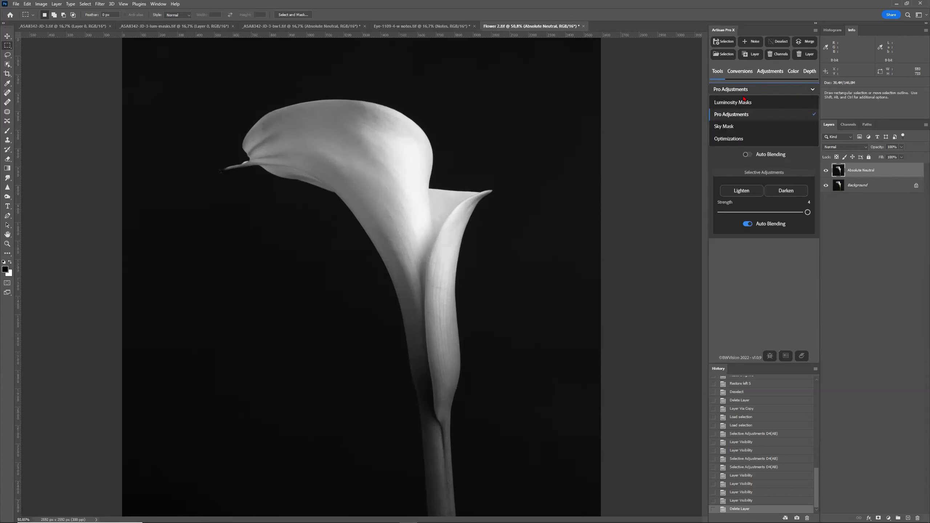
click(725, 126)
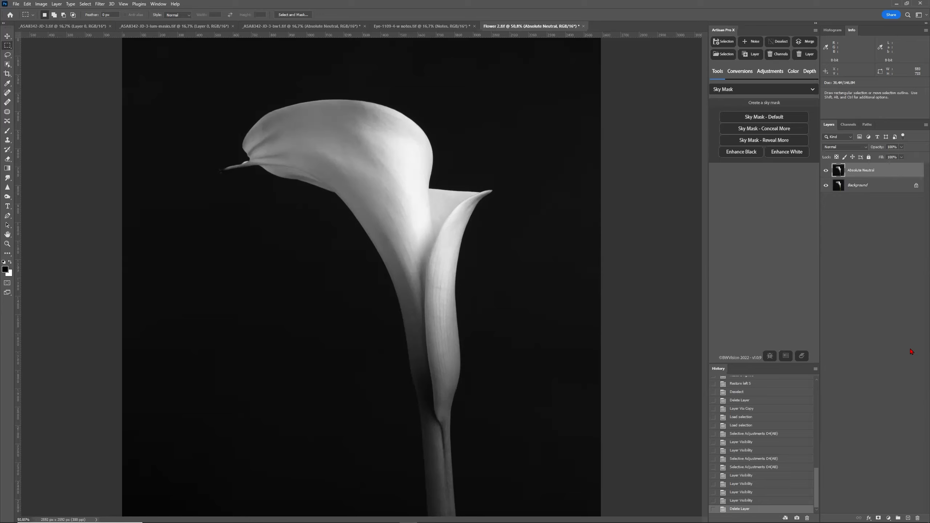
click(89, 3)
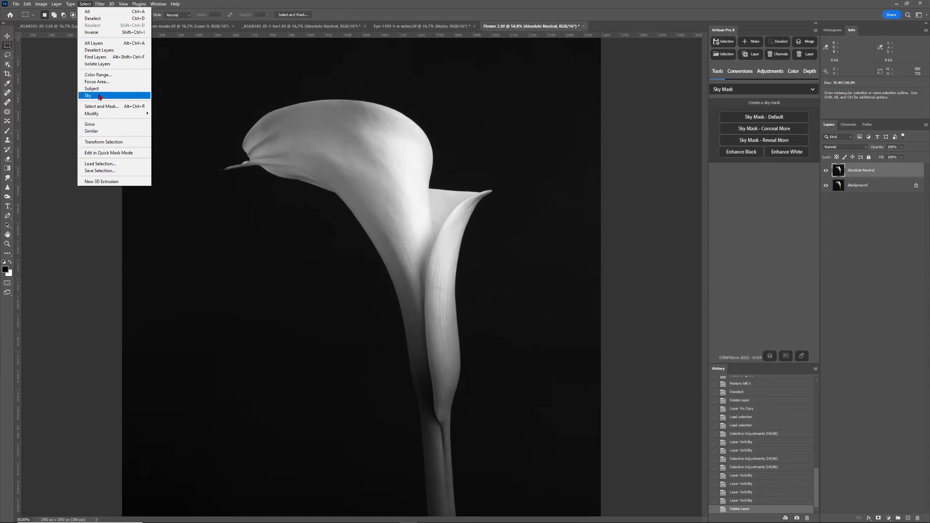
click(843, 168)
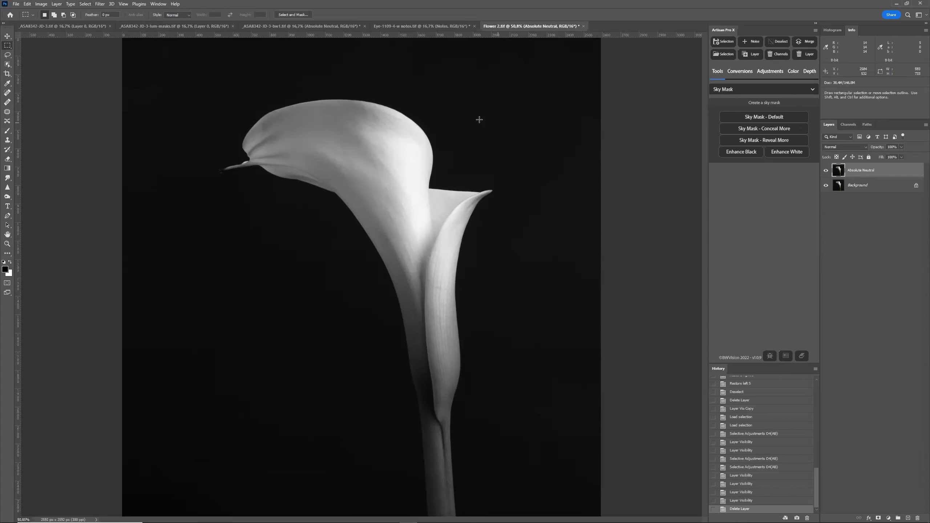
Bring up the blue-sky curved building image fitted to the window, and switch to the B&W processing principles PDF in Adobe Acrobat
click(315, 29)
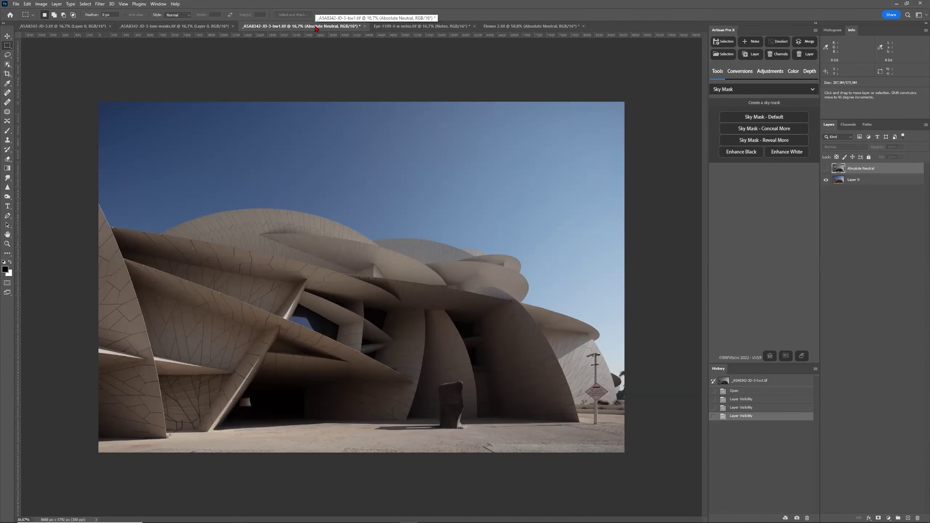
key(ctrl+0)
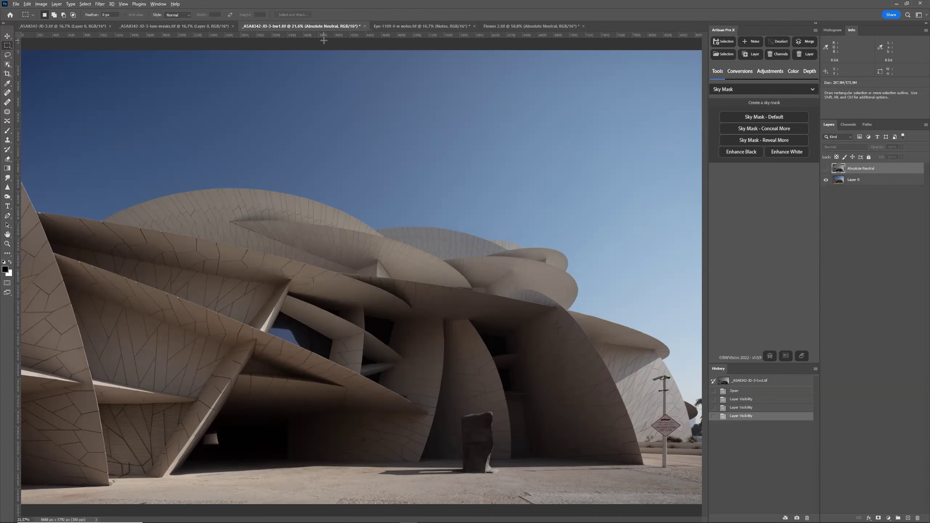
key(alt+Tab)
key(alt+Tab)
key(alt+Tab)
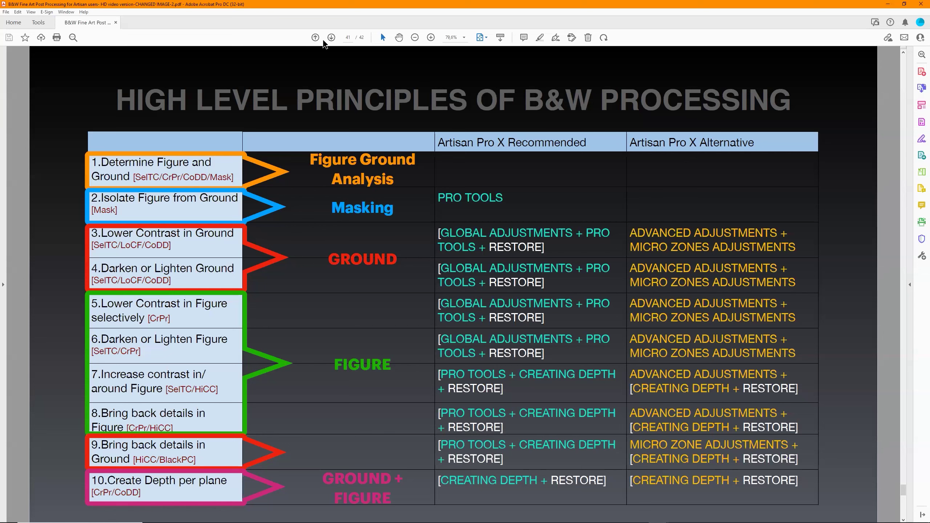
Switch between the open application windows and return to the building image in Photoshop
key(alt+Tab)
key(alt+Tab)
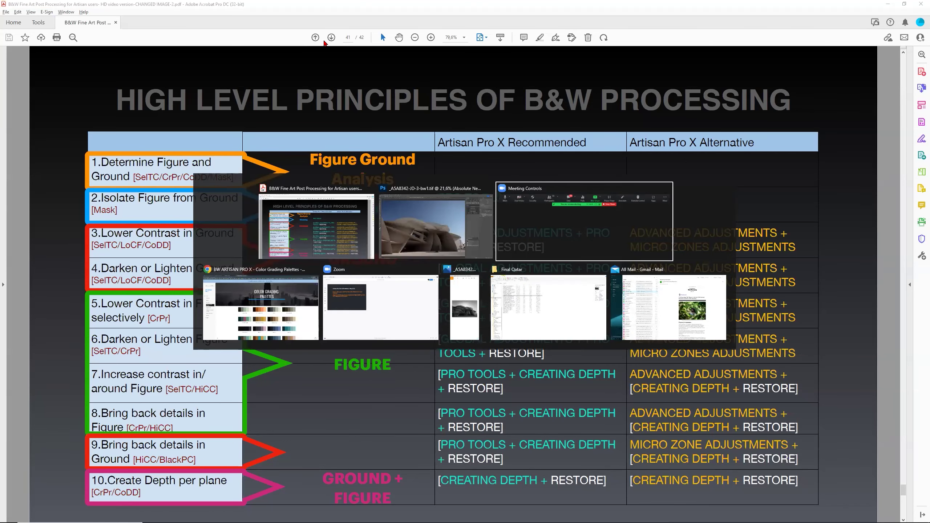
key(alt+Tab)
key(alt+Tab)
key(alt+Tab)
key(alt+Tab)
key(alt+Tab)
key(alt+Tab)
key(alt+Tab)
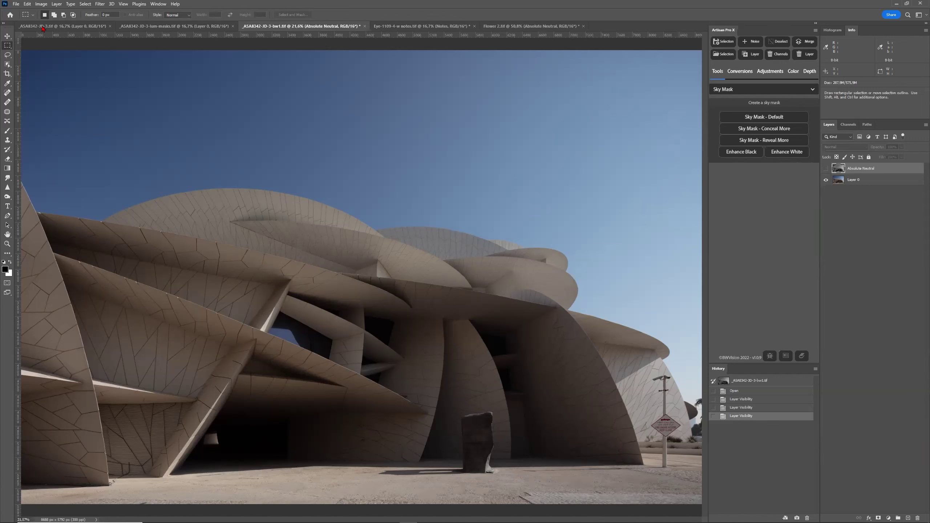
Open the recent file _A5A8295-selections.tif and fit the stadium photo to the window
click(10, 15)
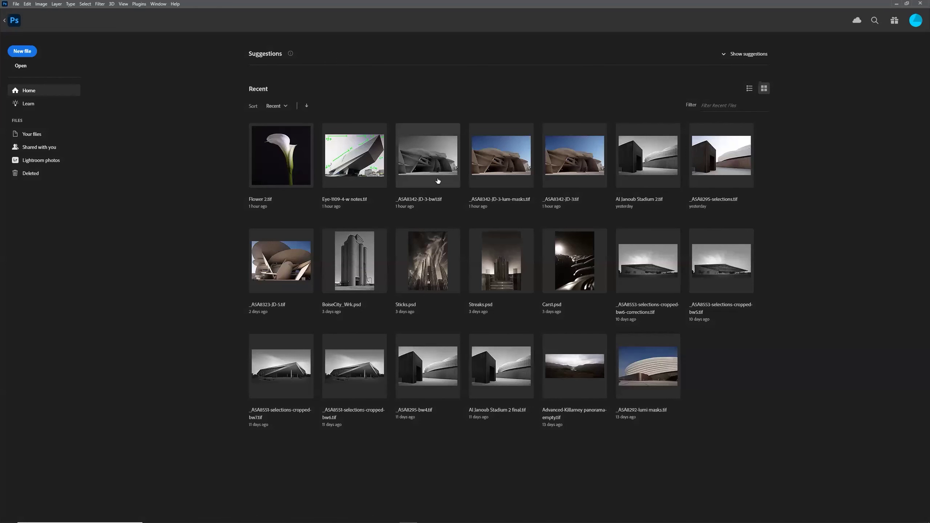
click(703, 155)
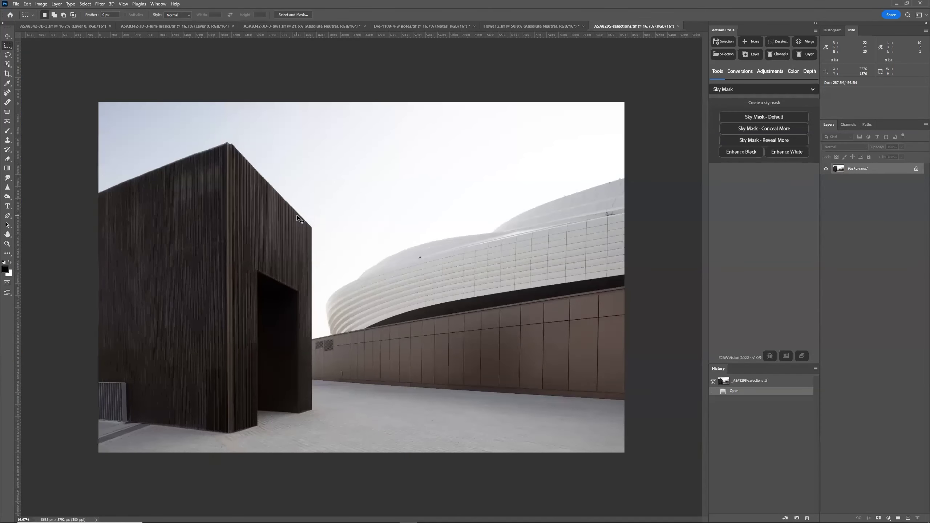
key(ctrl+0)
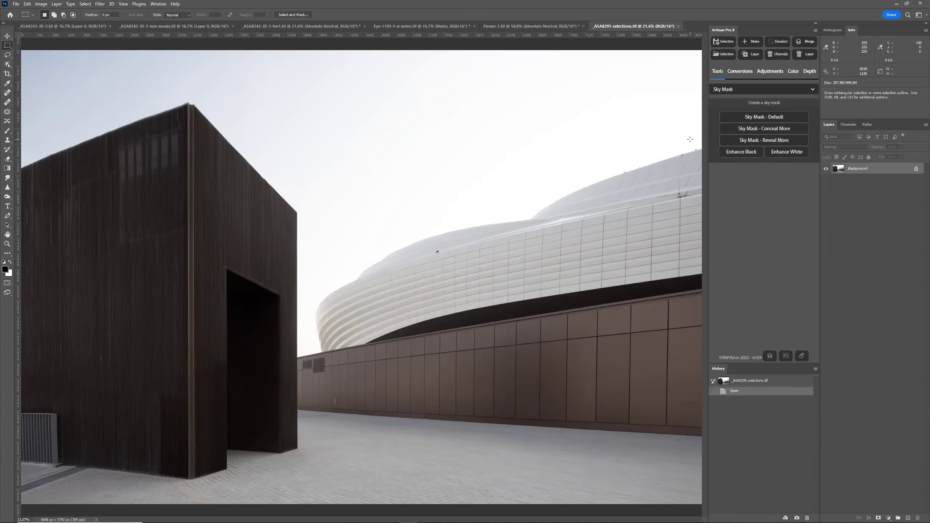
Create a default Sky Mask of the stadium photo, rename its channel Enhanced Sky BWAPX-def, and return to the RGB composite
click(773, 117)
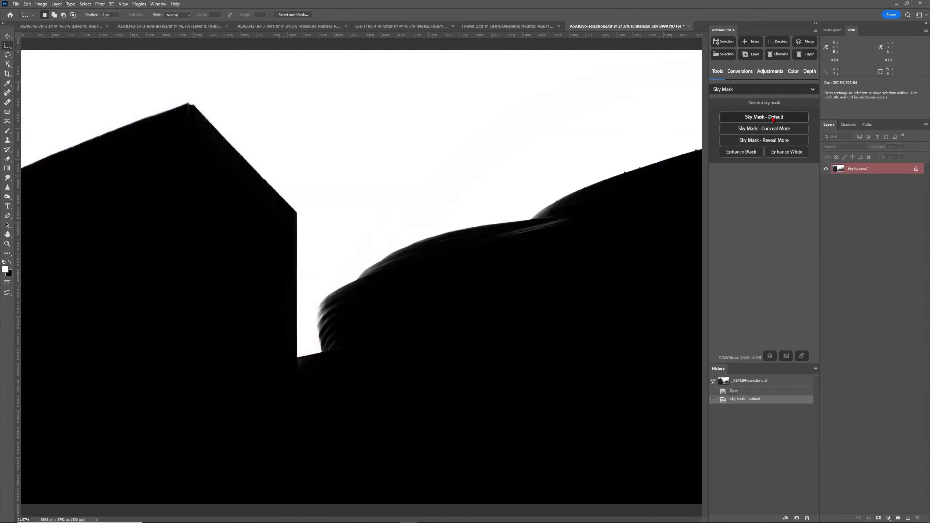
click(848, 125)
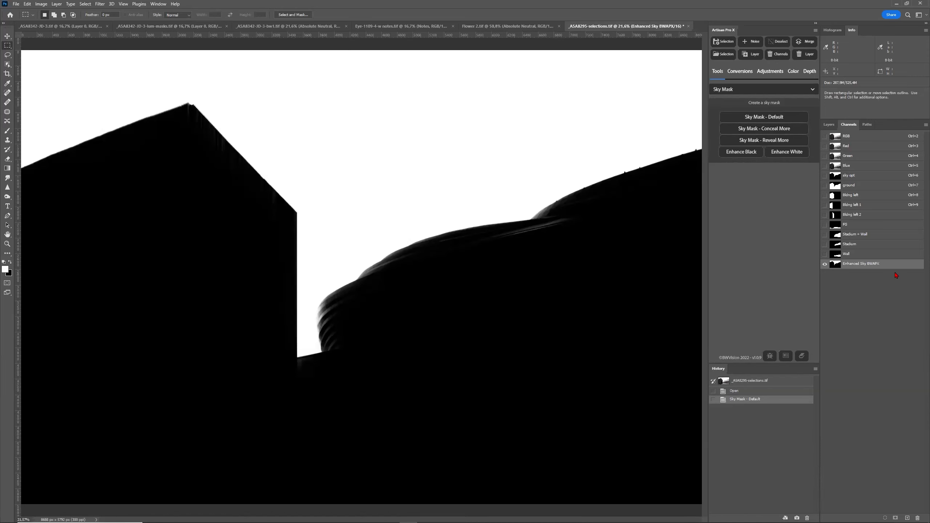
double_click(866, 264)
key(End)
text(-def)
key(Return)
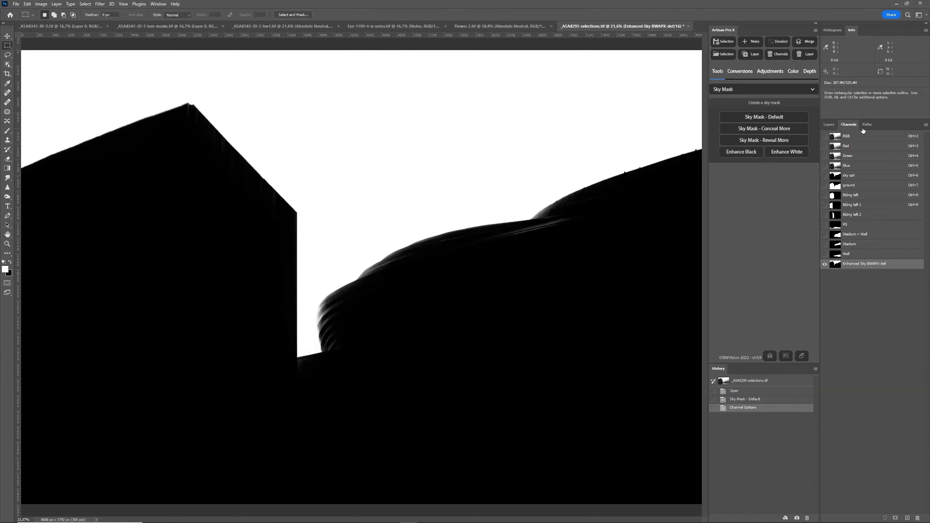
key(ctrl+2)
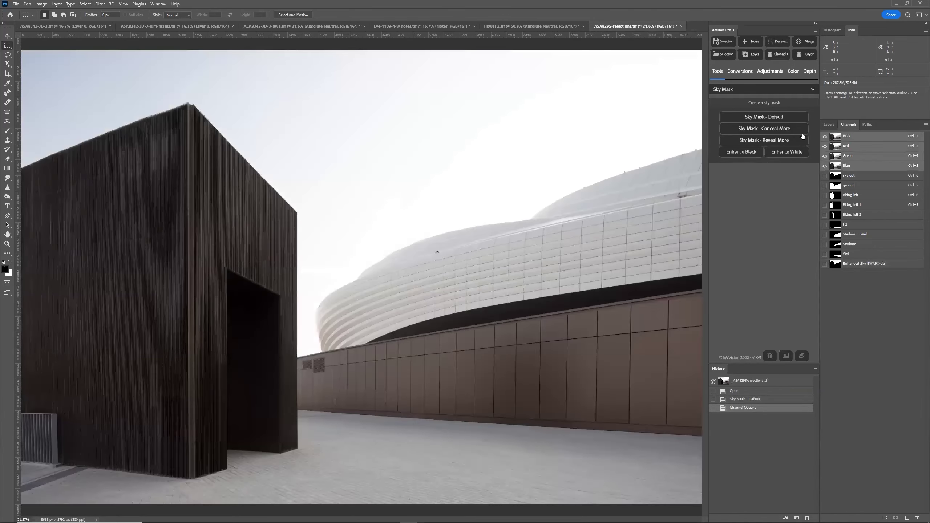
Create a Sky Mask with the Conceal More option and compare it with the Enhanced Sky BWAPX-def channel
click(792, 131)
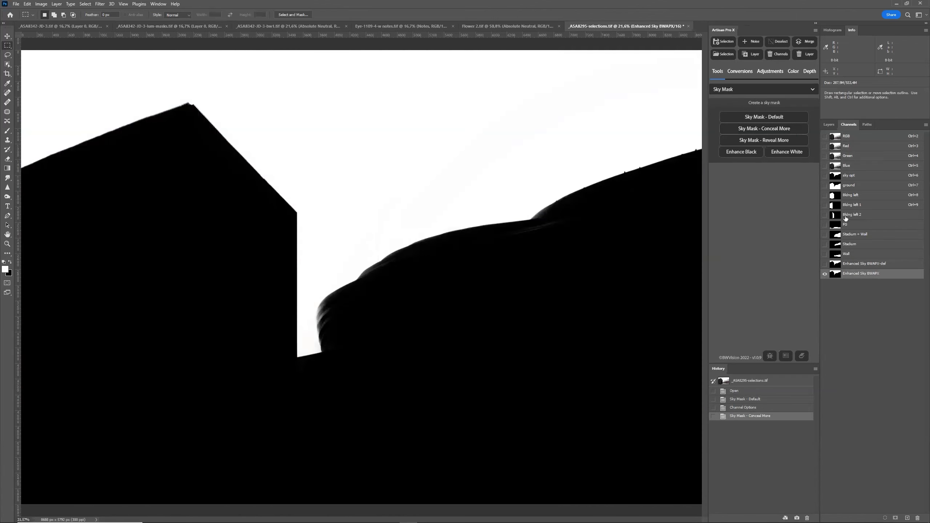
click(873, 268)
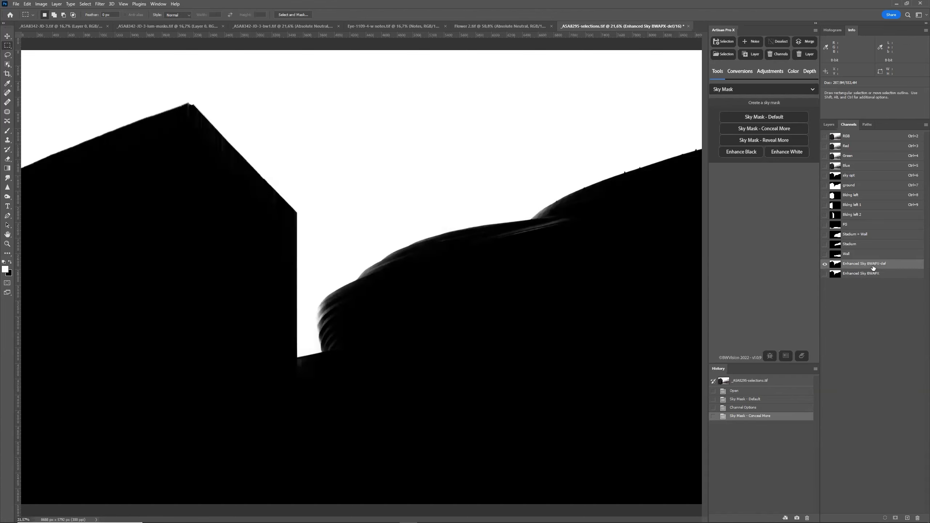
click(871, 275)
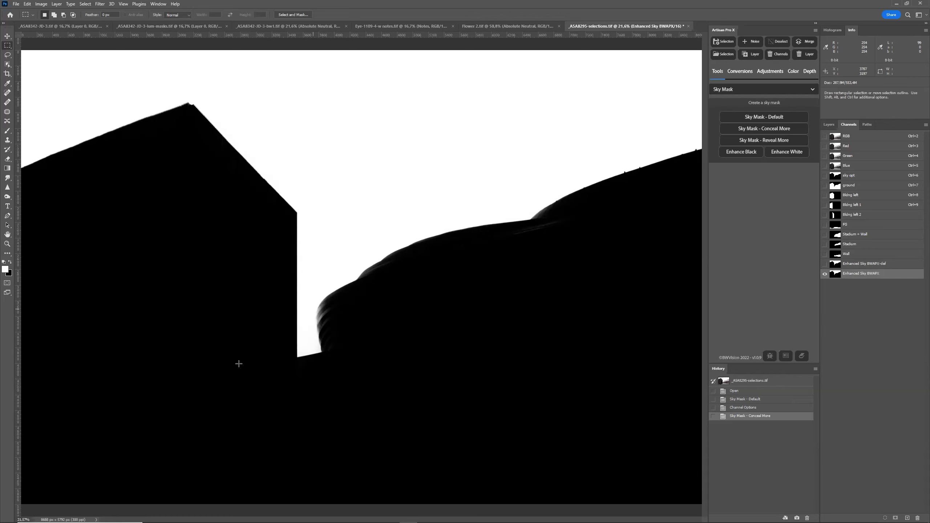
key(ctrl+plus)
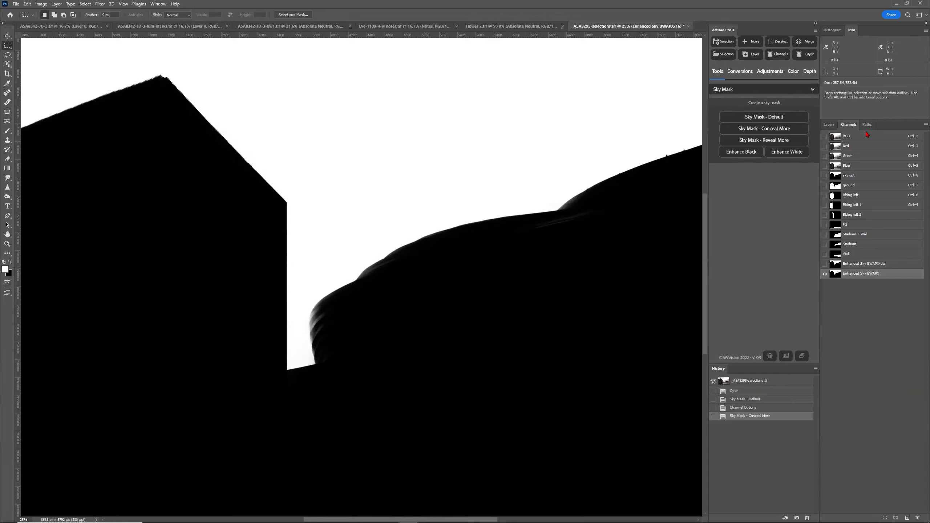
Return to the RGB composite and inspect the stadium's curved facade against the sky at 50% magnification
click(867, 136)
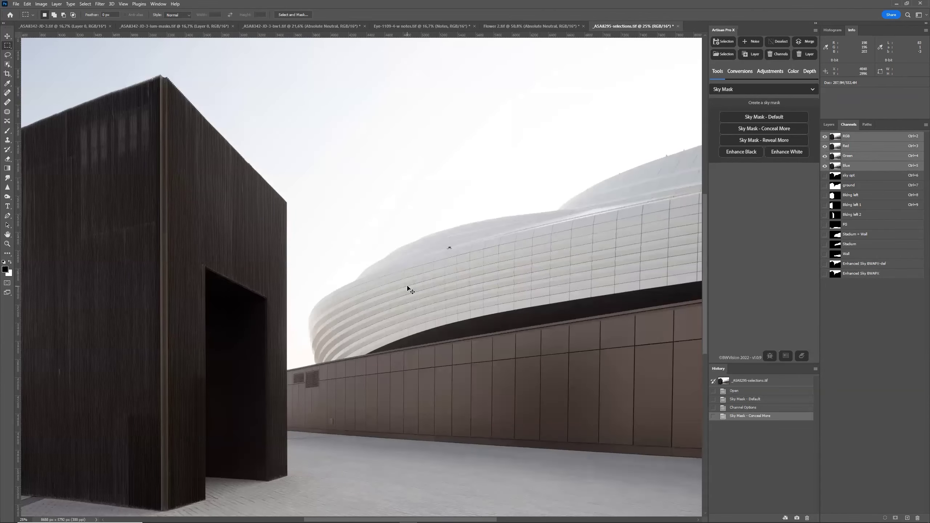
key(ctrl+plus)
key(ctrl+plus)
scroll(369, 338, down, 3)
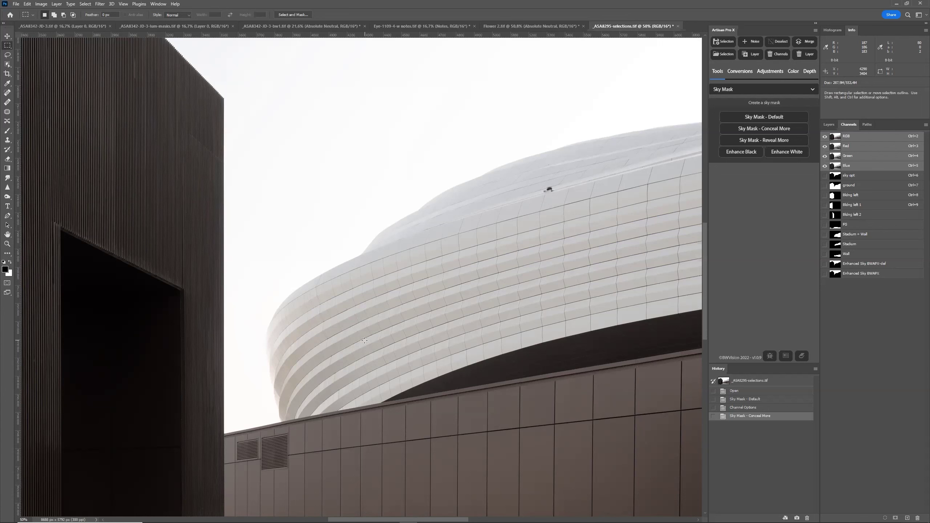
click(41, 3)
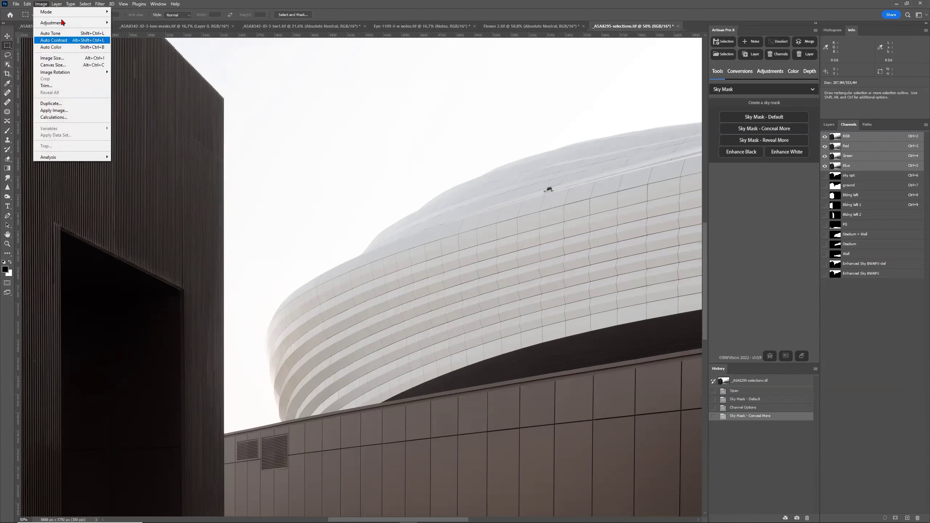
mouse_move(57, 3)
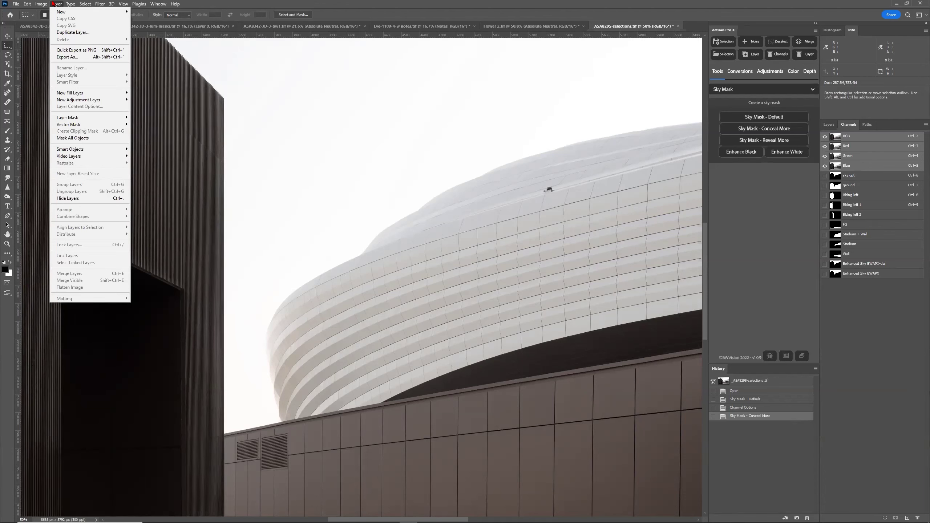
click(53, 3)
click(71, 3)
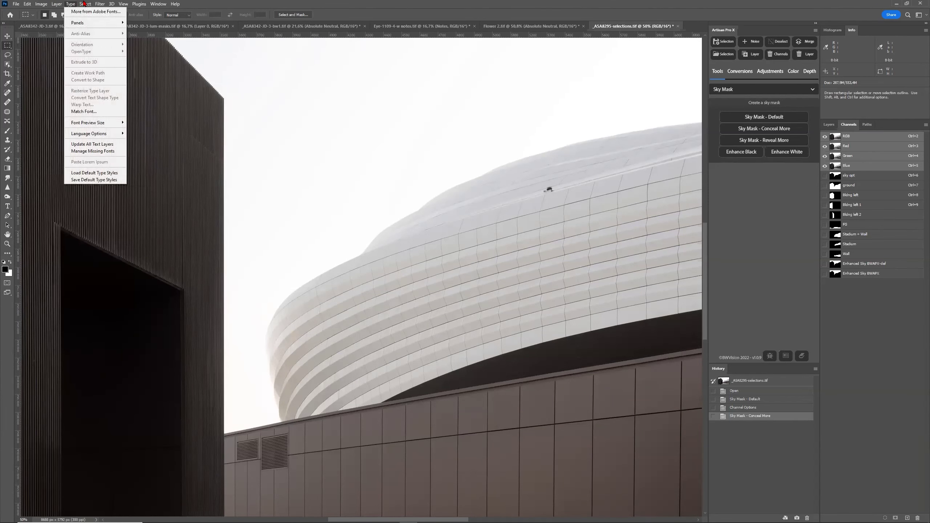
mouse_move(85, 4)
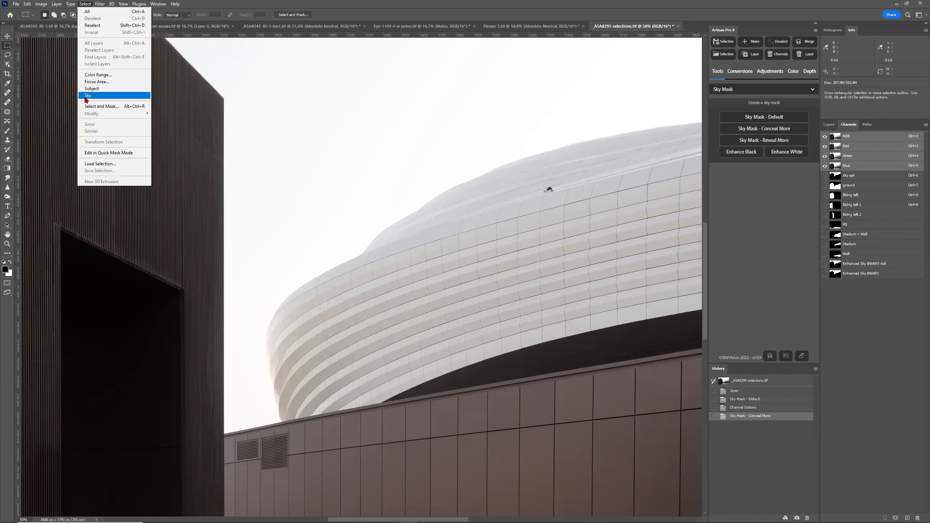
click(247, 234)
Examine up close the tonal transition between the stadium's rounded white edge and the bright sky, and fit the photo to the window
scroll(276, 380, up, 1)
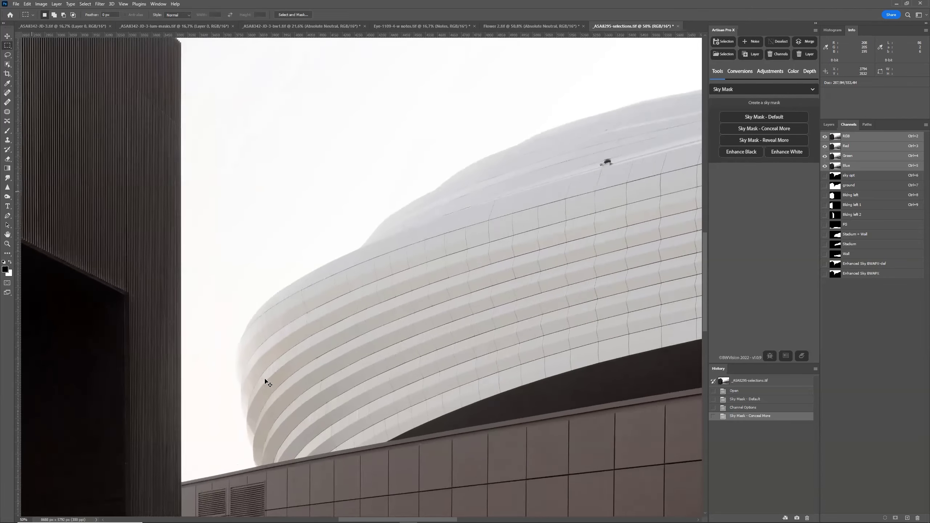
scroll(267, 416, up, 1)
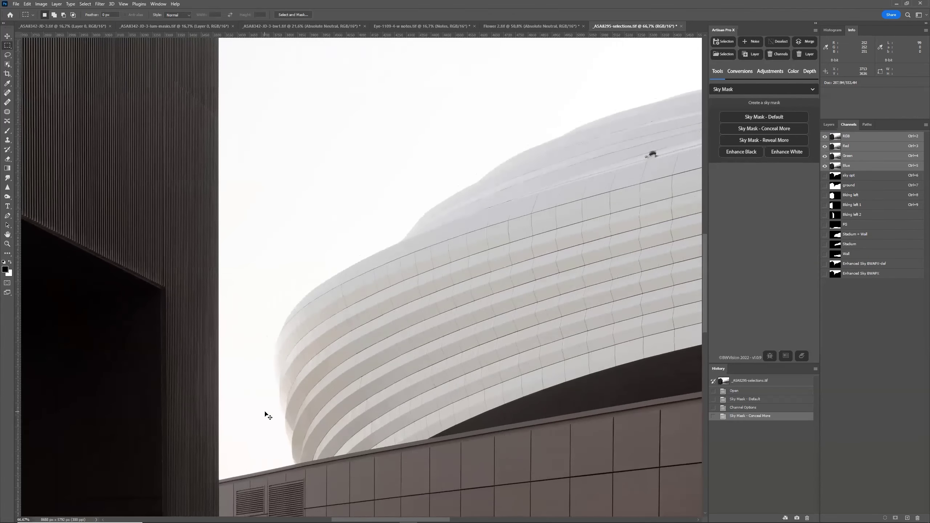
scroll(264, 407, down, 3)
scroll(241, 402, left, 2)
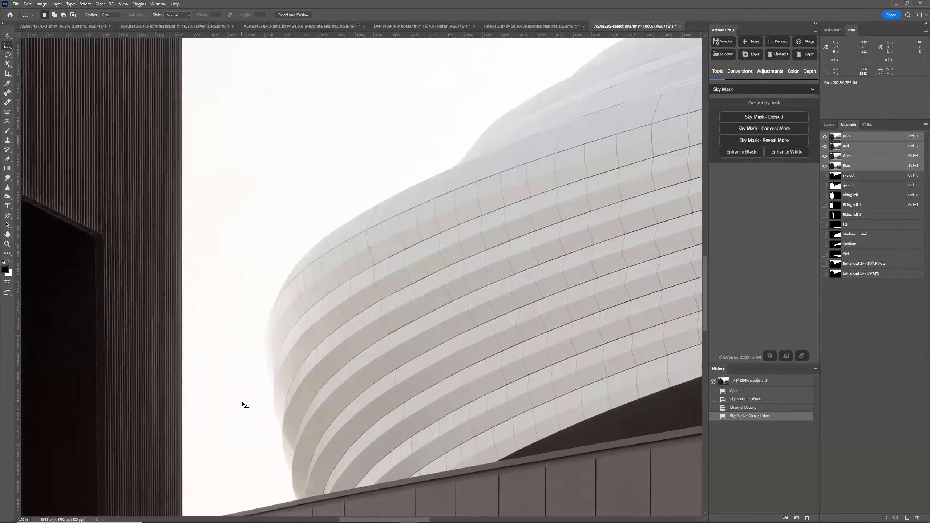
scroll(242, 405, up, 1)
scroll(236, 412, down, 3)
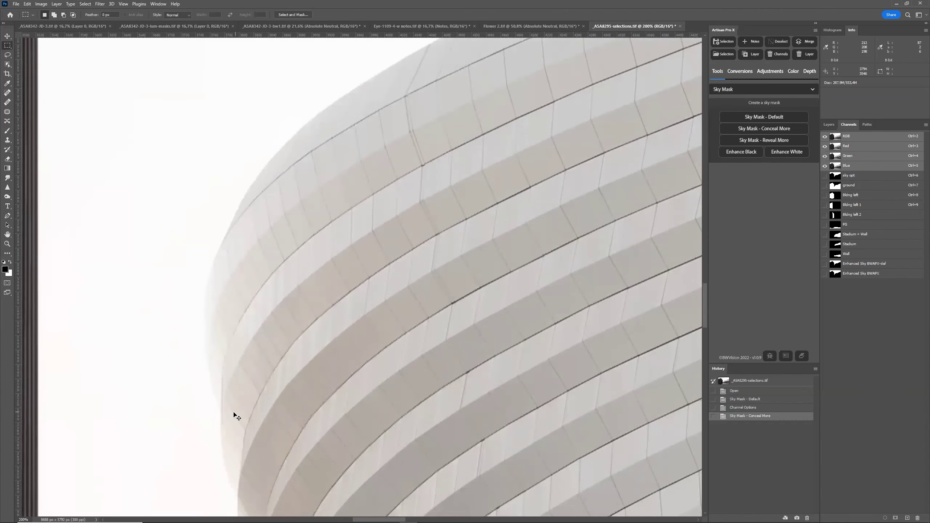
scroll(172, 479, down, 3)
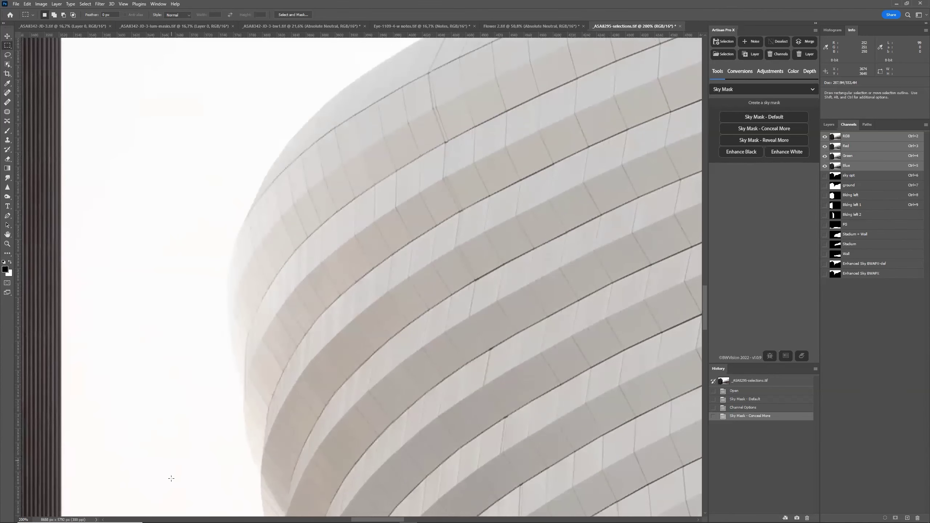
scroll(176, 481, up, 1)
scroll(170, 457, down, 2)
scroll(162, 449, left, 2)
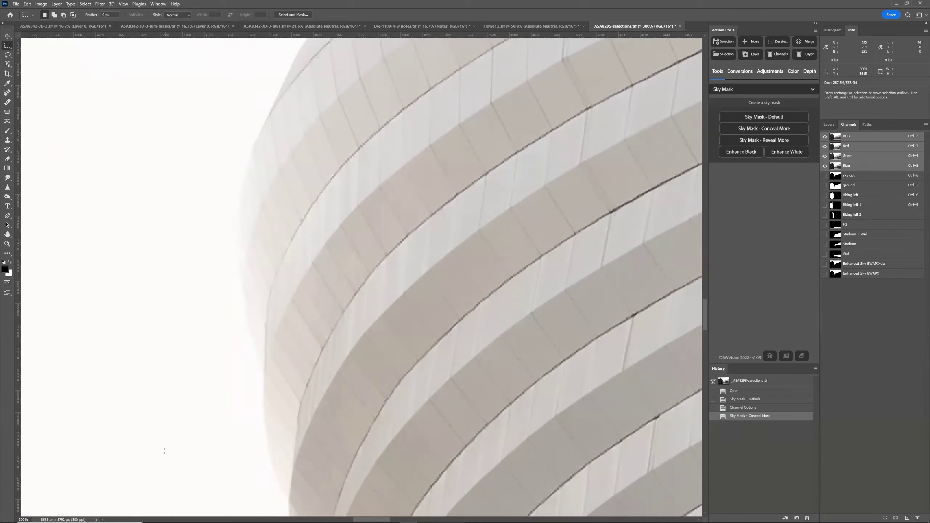
scroll(165, 453, up, 1)
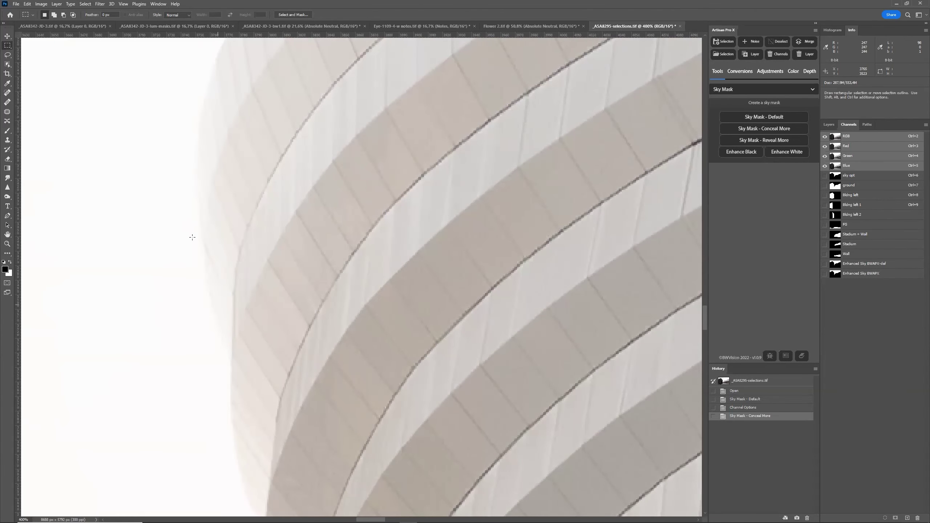
scroll(199, 217, up, 1)
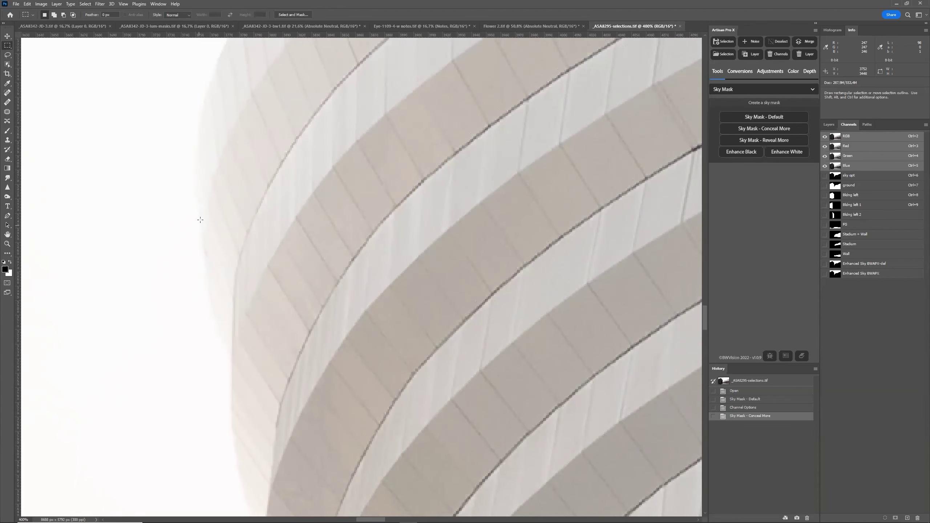
scroll(201, 220, up, 1)
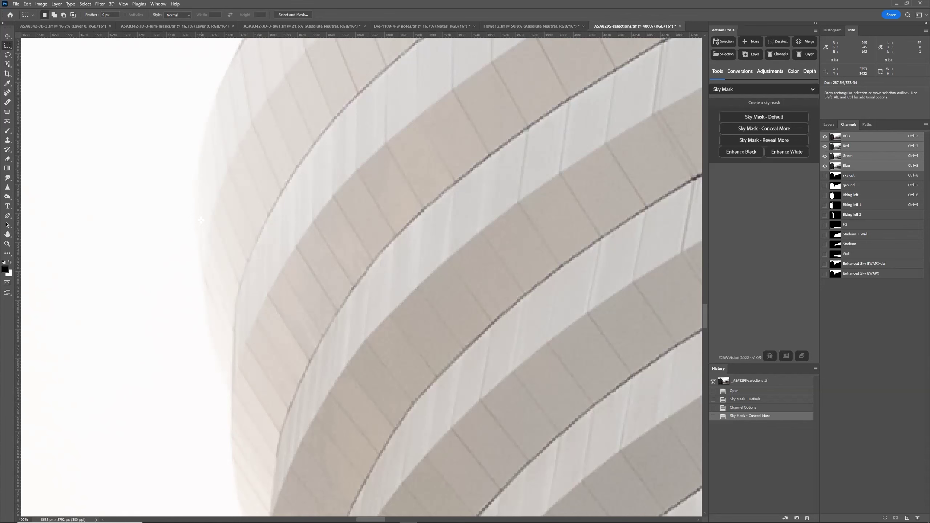
scroll(257, 311, down, 2)
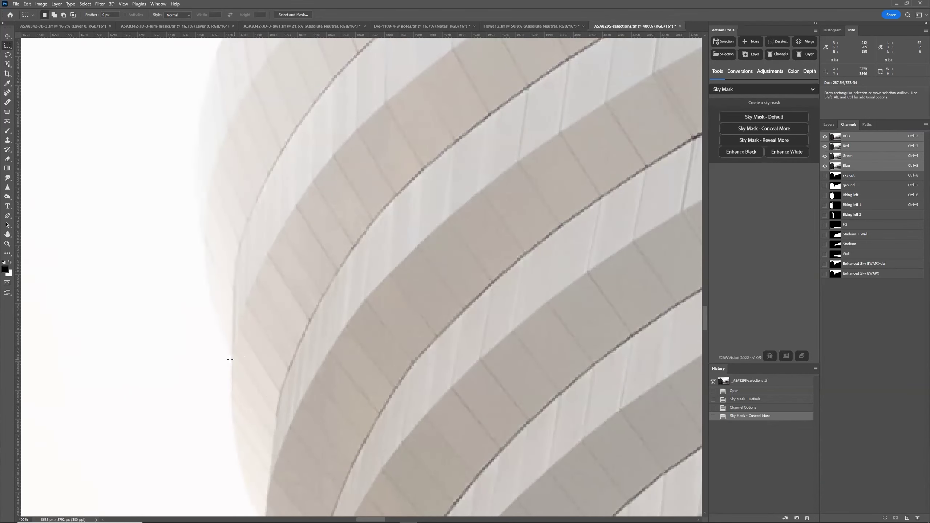
key(ctrl+0)
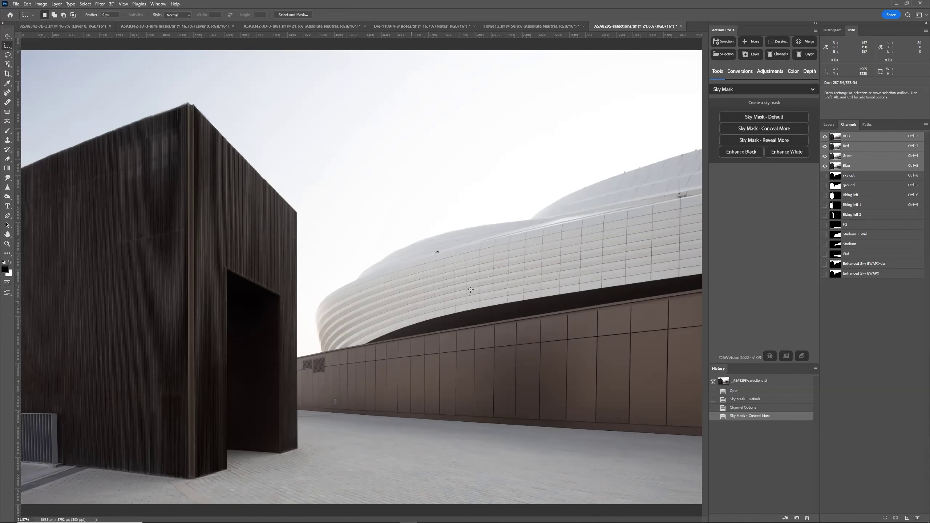
Display the Enhanced Sky BWAPX mask, delete the Enhanced Sky BWAPX-def channel, and keep the remaining sky mask selected
click(875, 274)
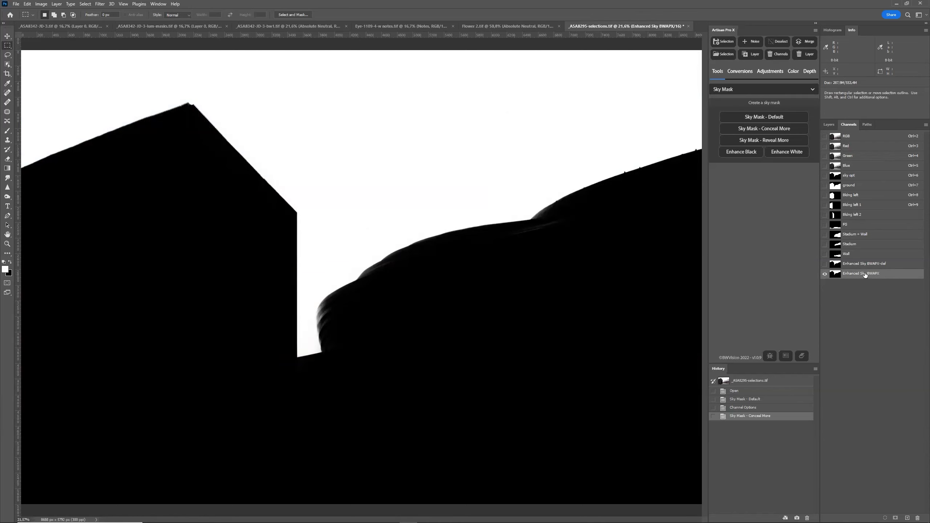
key(ctrl+plus)
key(ctrl+plus)
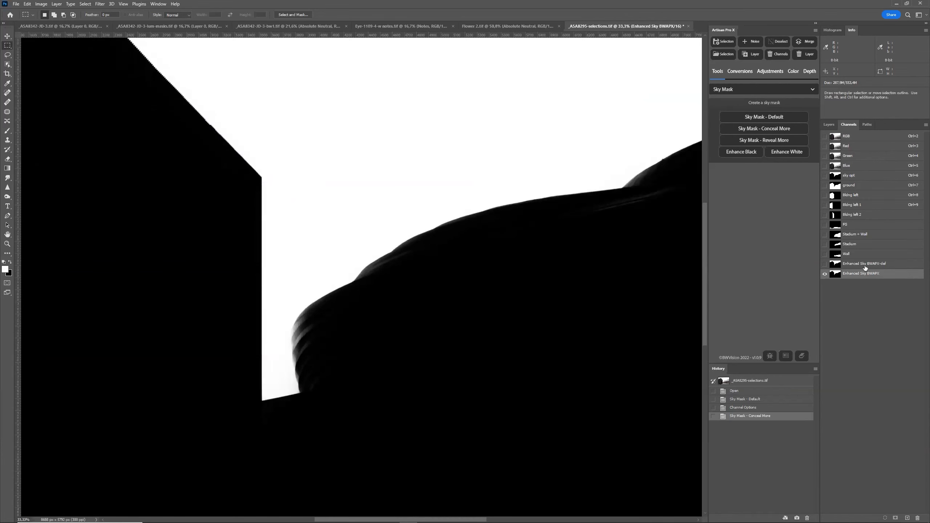
click(865, 264)
drag(876, 265, 918, 518)
click(863, 265)
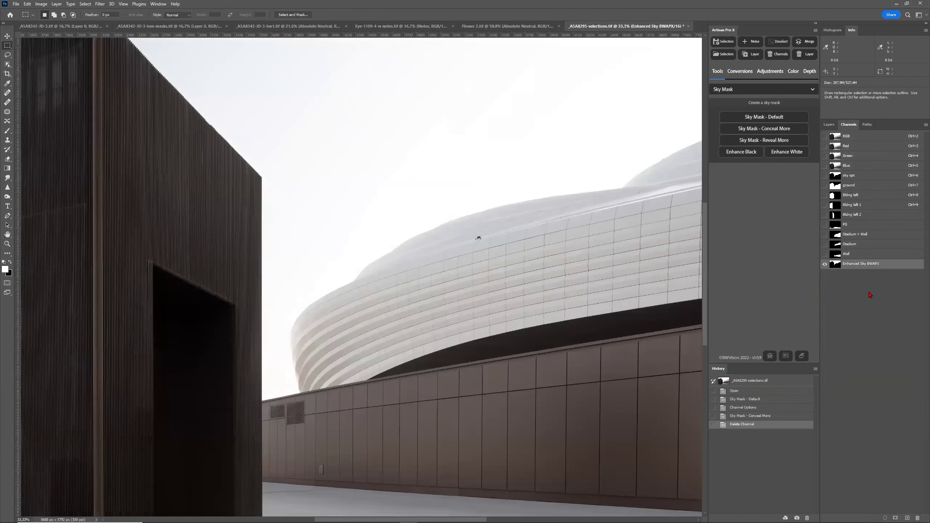
Try Enhance Black twice on the Enhanced Sky BWAPX mask and revert the image to the Delete Channel history state
key(ctrl+plus)
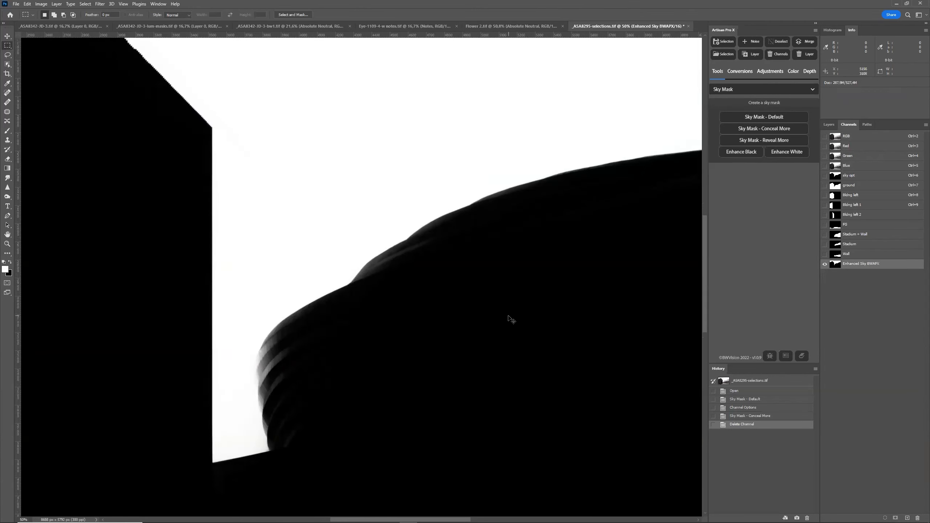
key(ctrl+plus)
scroll(513, 278, down, 2)
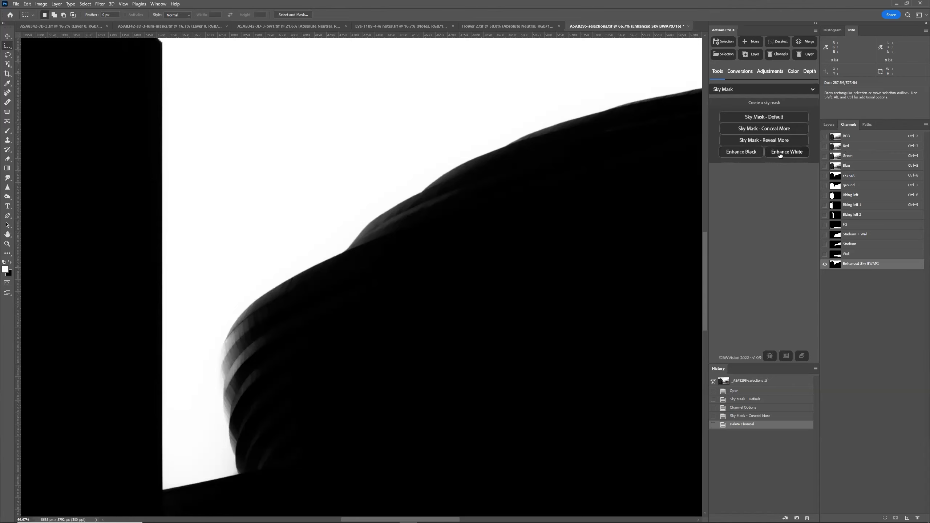
click(750, 156)
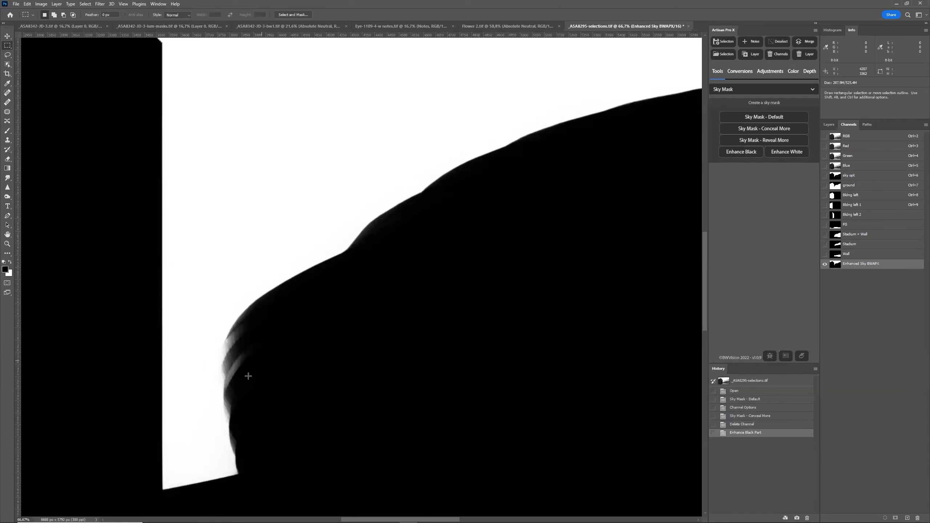
click(743, 152)
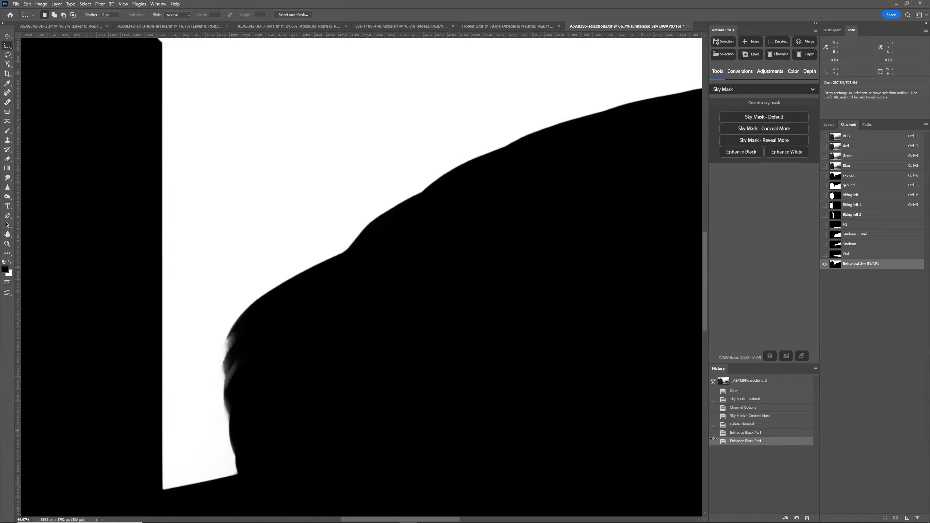
click(763, 425)
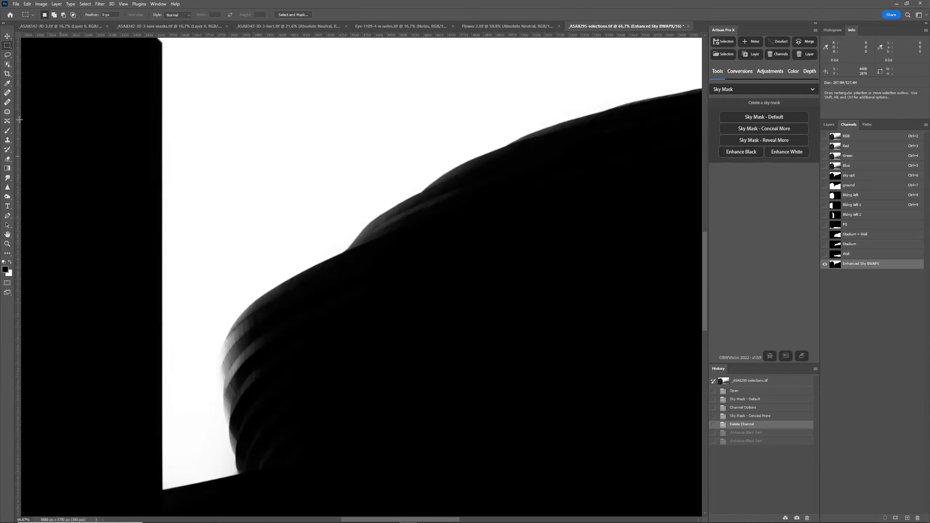
Activate the Brush tool in Overlay mode and set the soft round brush to 277 px for retouching the stadium edge
click(6, 132)
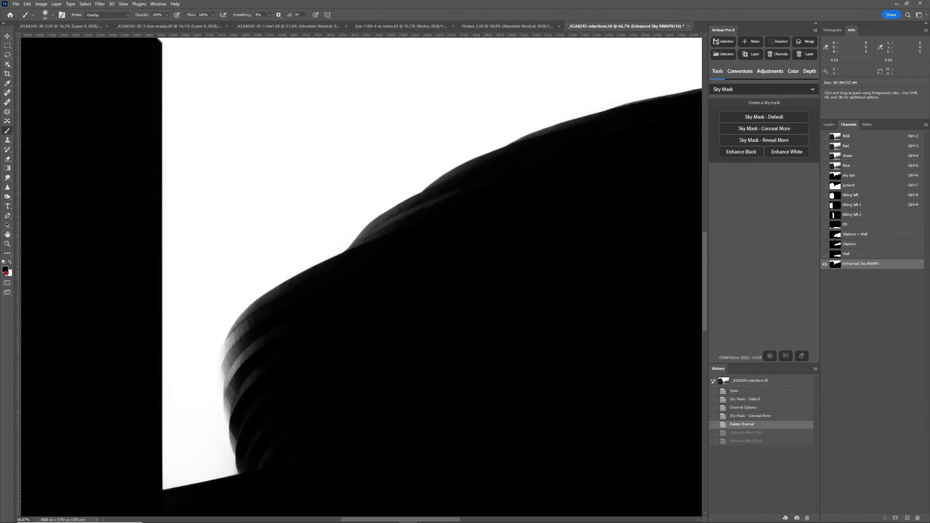
key(ctrl+1)
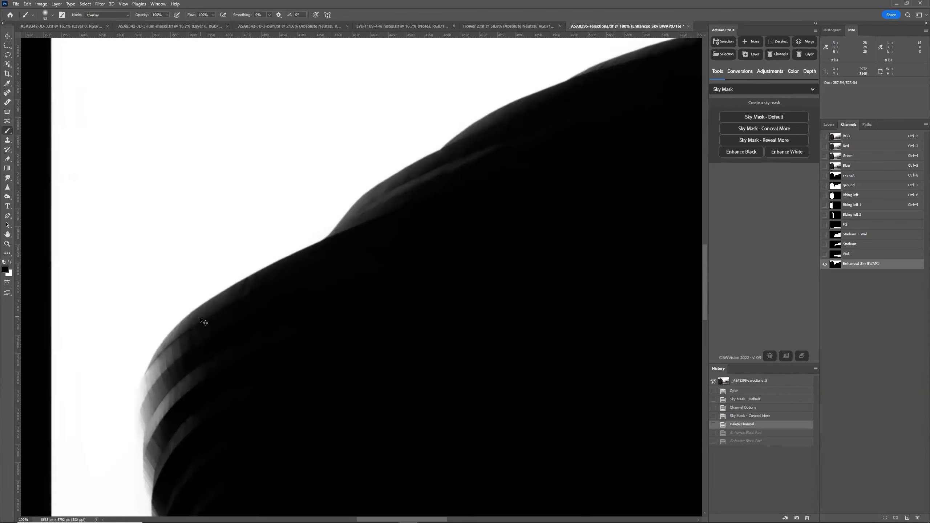
scroll(203, 321, left, 3)
scroll(189, 326, down, 5)
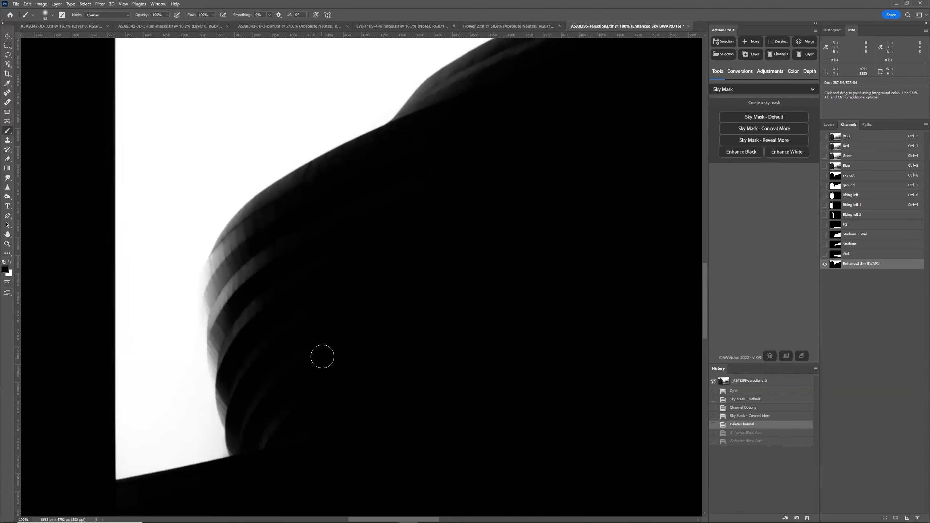
right_click(322, 357)
drag(385, 374, 393, 374)
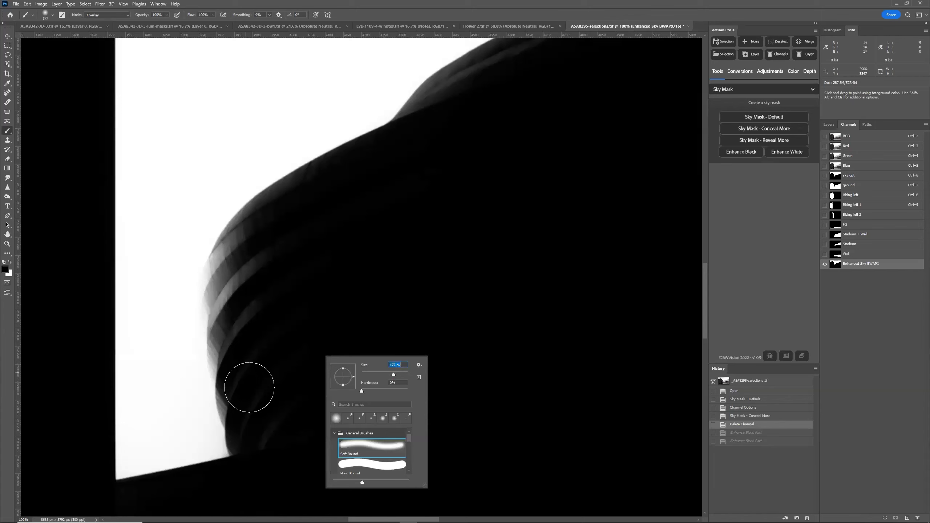
Paint black over the gray stripes along the stadium's curved edge in the Enhanced Sky BWAPX mask, and return to the RGB composite
mouse_move(239, 416)
mouse_down()
mouse_move(200, 329)
mouse_move(201, 274)
mouse_move(255, 276)
mouse_move(247, 293)
mouse_move(197, 288)
mouse_move(290, 217)
mouse_move(213, 256)
mouse_move(392, 110)
mouse_move(406, 67)
mouse_move(536, 56)
mouse_up()
mouse_move(340, 248)
mouse_down()
mouse_move(208, 260)
mouse_move(590, 436)
mouse_move(582, 438)
mouse_up()
mouse_move(290, 474)
mouse_down()
mouse_move(219, 394)
mouse_move(213, 294)
mouse_move(257, 224)
mouse_move(189, 365)
mouse_move(258, 429)
mouse_move(253, 186)
mouse_move(440, 94)
mouse_move(502, 40)
mouse_up()
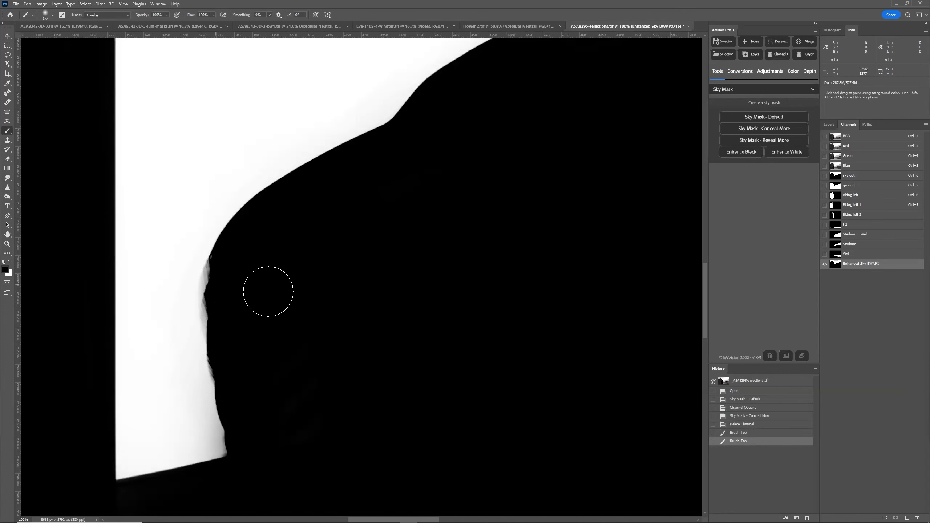
click(870, 139)
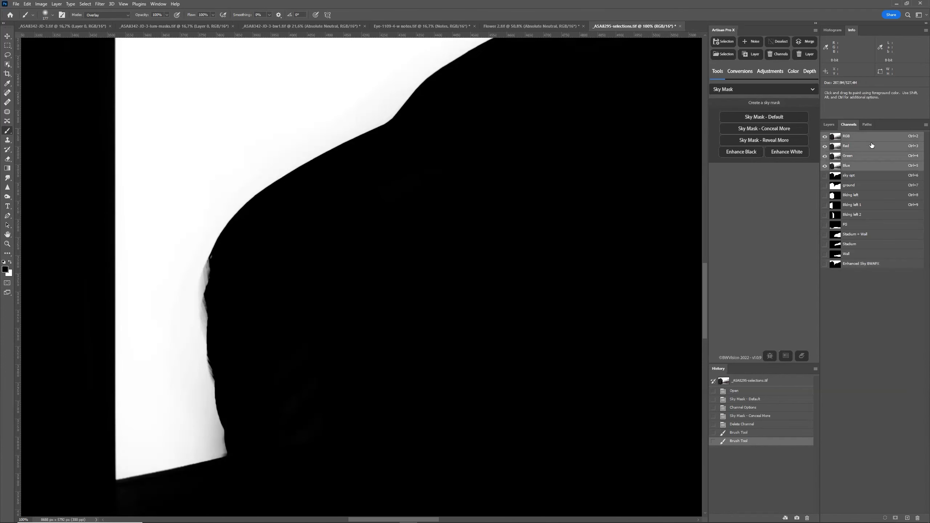
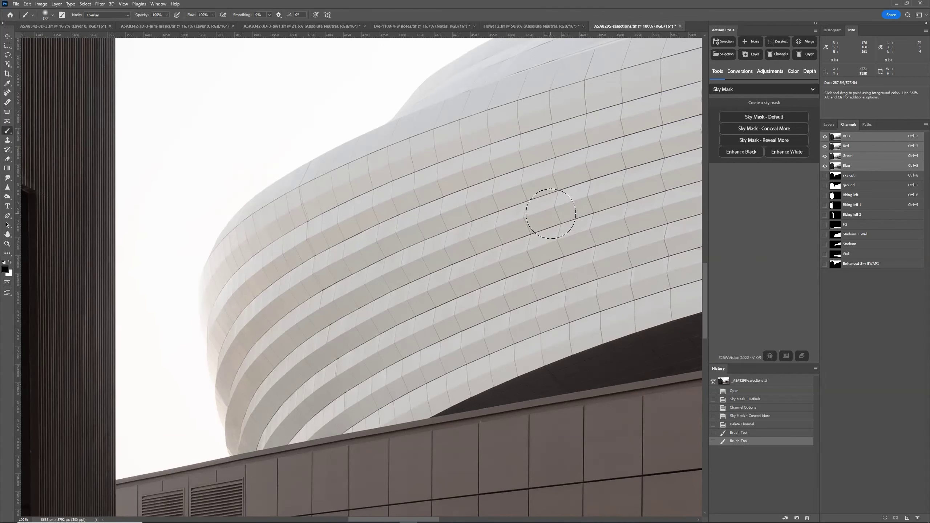
Inspect the stadium's curved left edge up close in the Enhanced Sky BWAPX mask
click(850, 265)
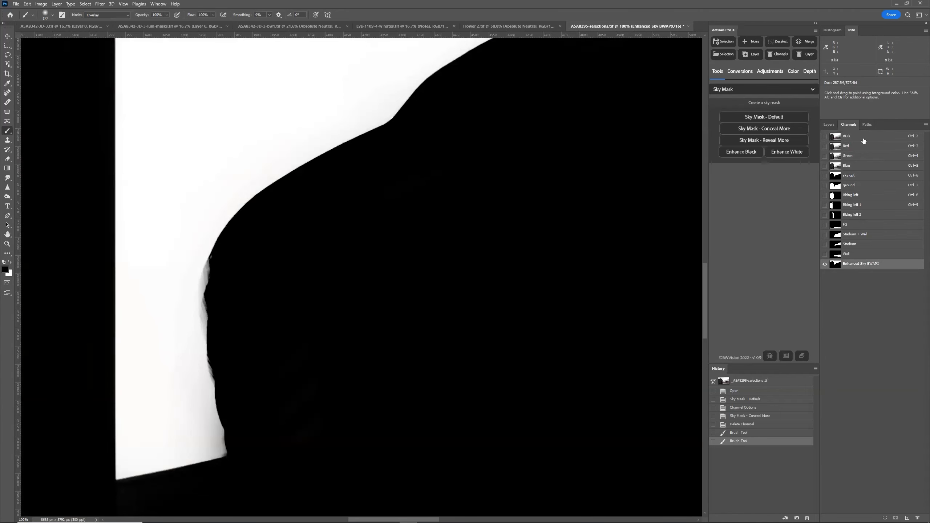
key(ctrl+plus)
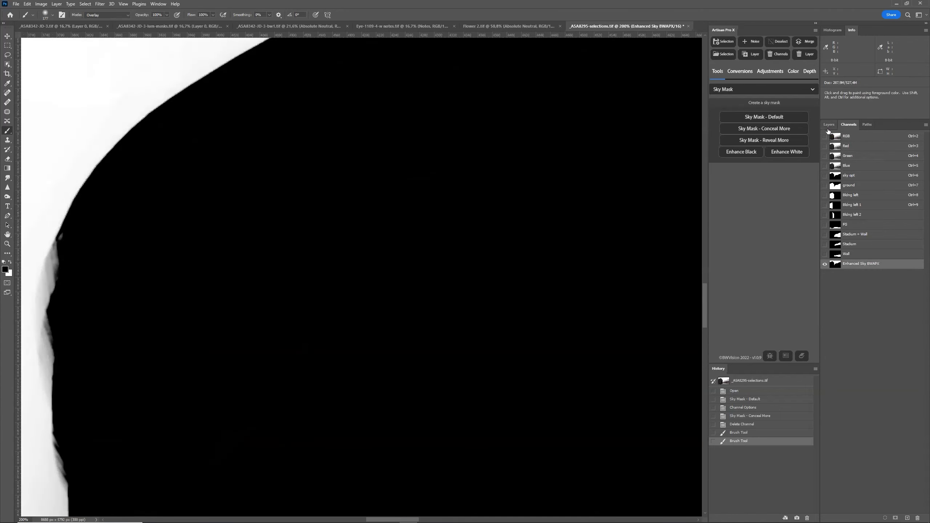
scroll(391, 380, left, 3)
scroll(289, 312, left, 3)
scroll(288, 318, down, 3)
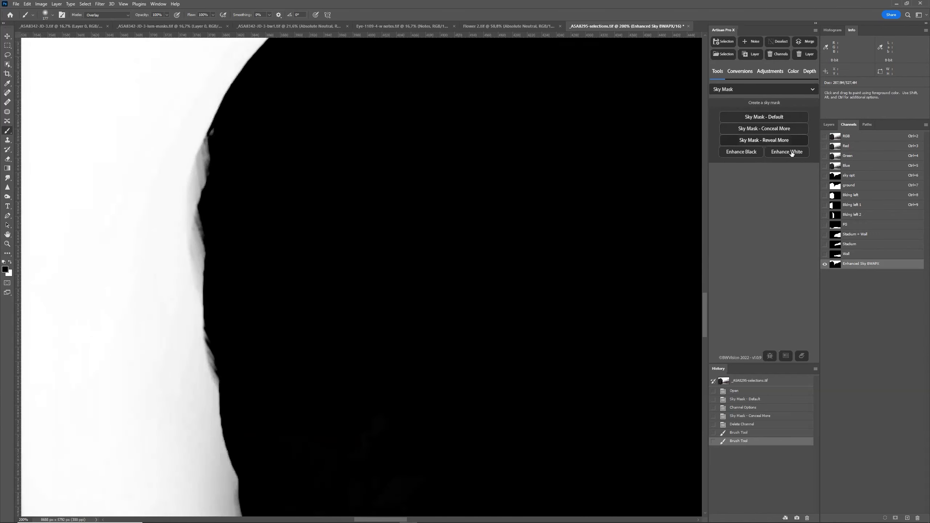
Return to the RGB composite and duplicate the Background layer
click(867, 136)
click(829, 124)
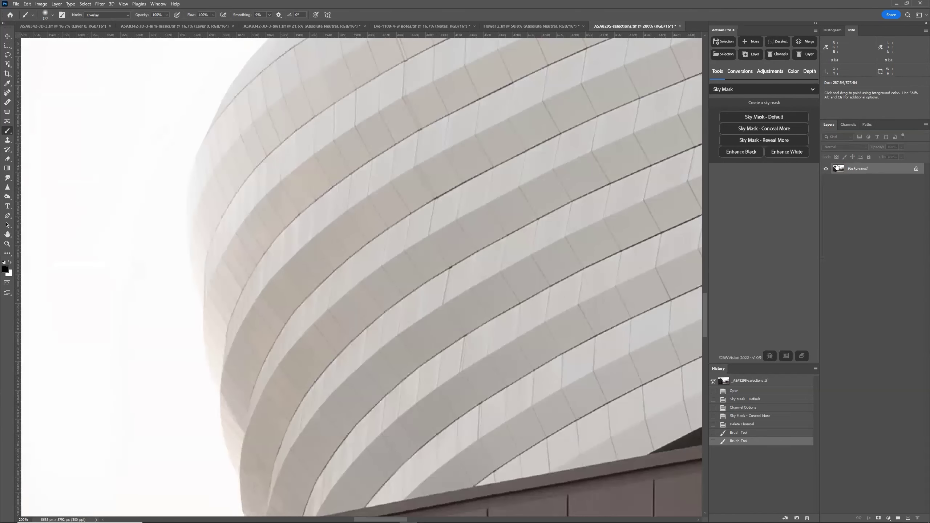
key(ctrl+j)
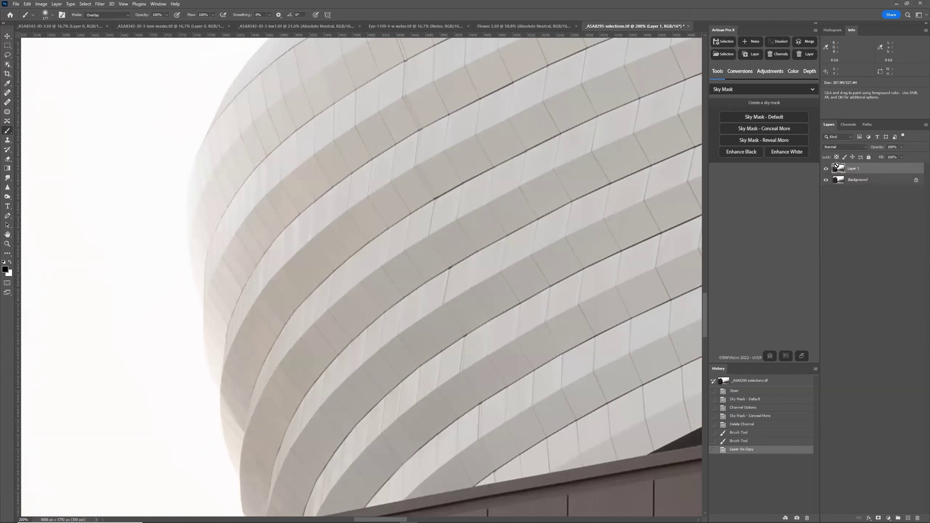
Darken the duplicated layer with Curves, lowering the white point to output 109 and the midtone point to input 148, output 22
click(41, 4)
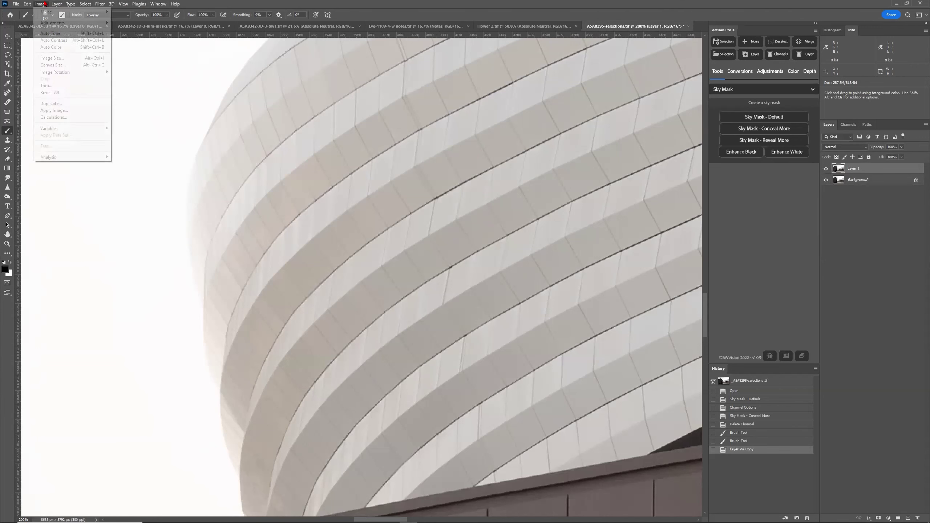
mouse_move(47, 23)
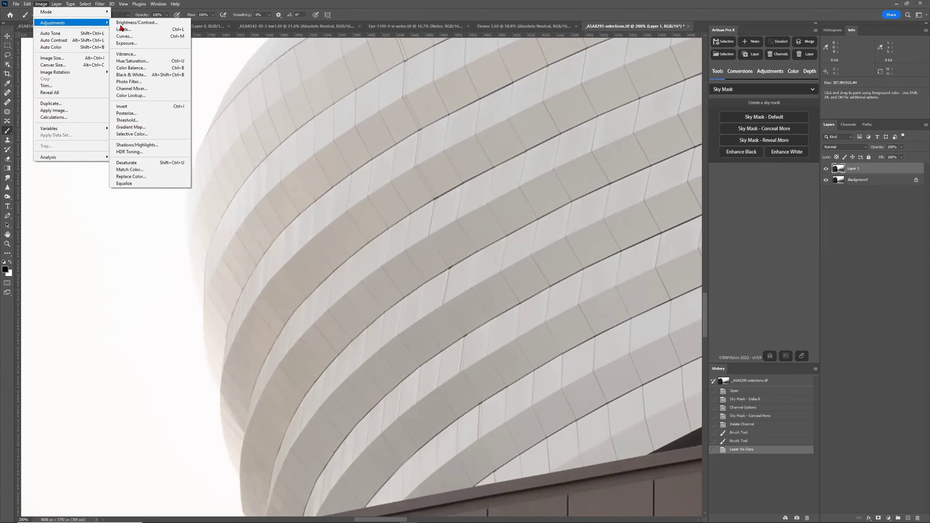
click(124, 36)
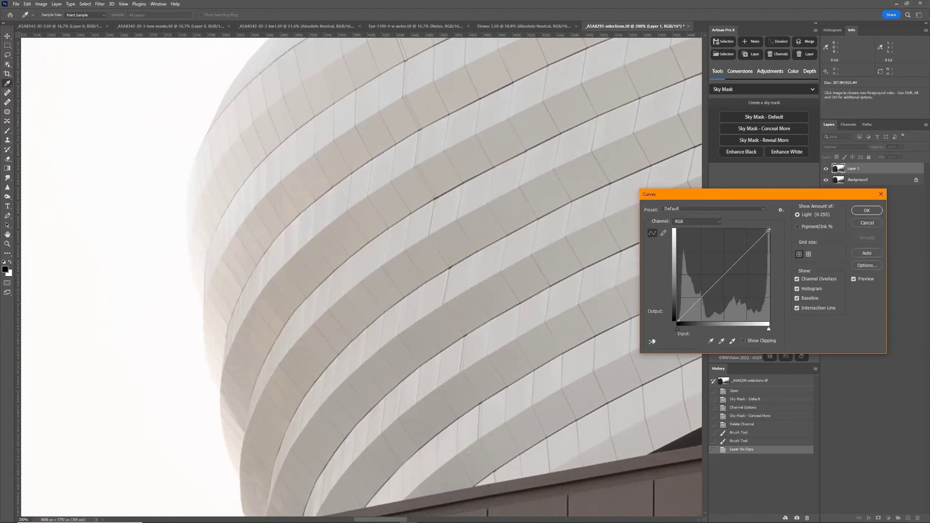
drag(769, 230, 784, 255)
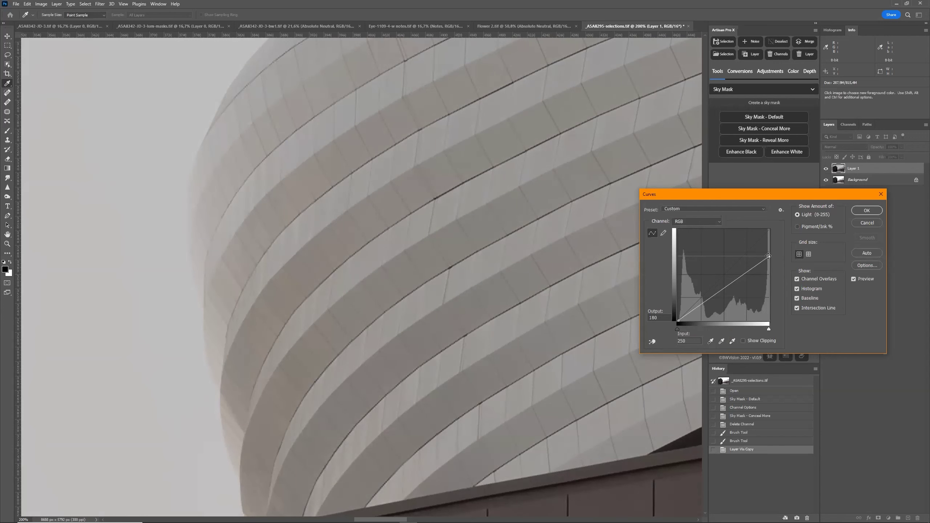
drag(768, 256, 770, 276)
drag(726, 298, 732, 310)
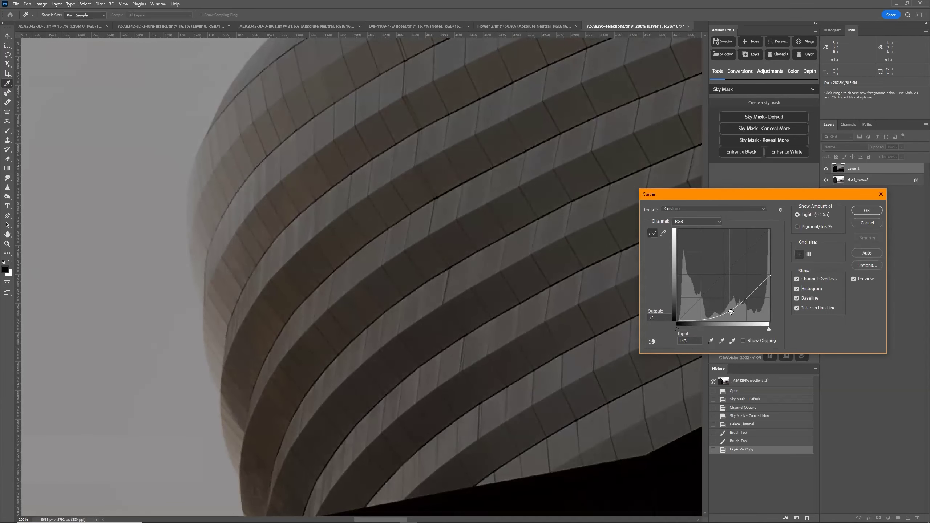
key(ctrl+plus)
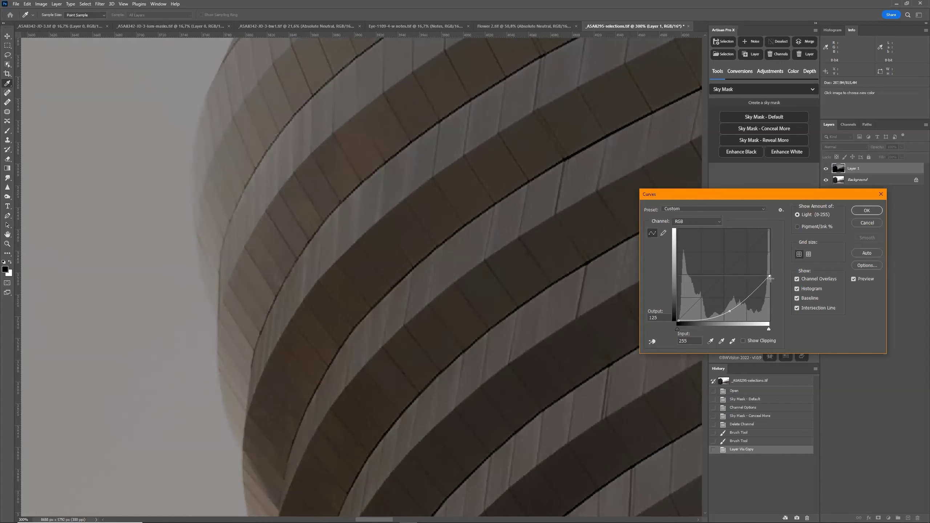
drag(770, 276, 772, 280)
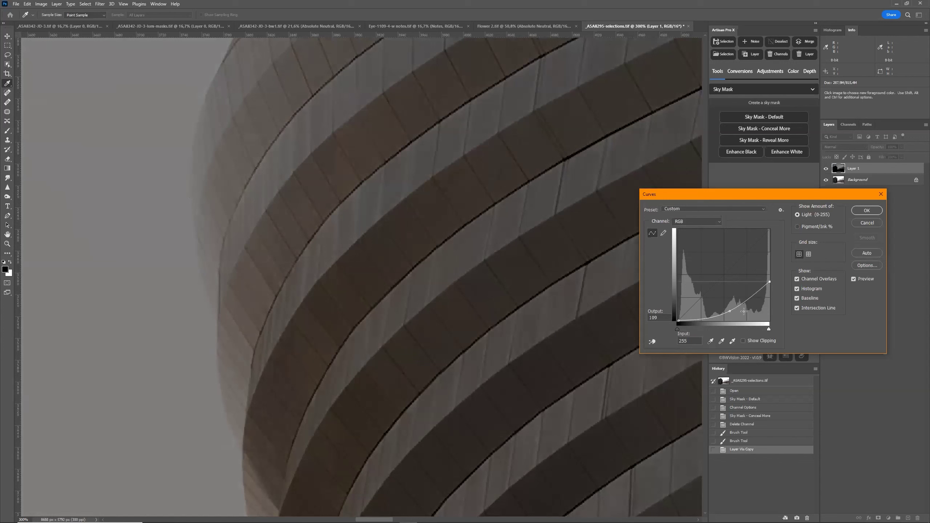
click(730, 314)
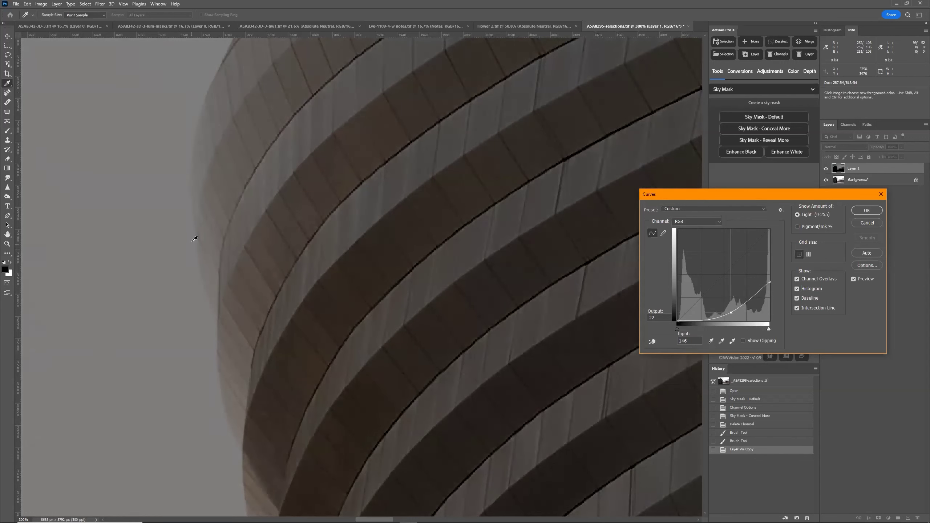
click(867, 211)
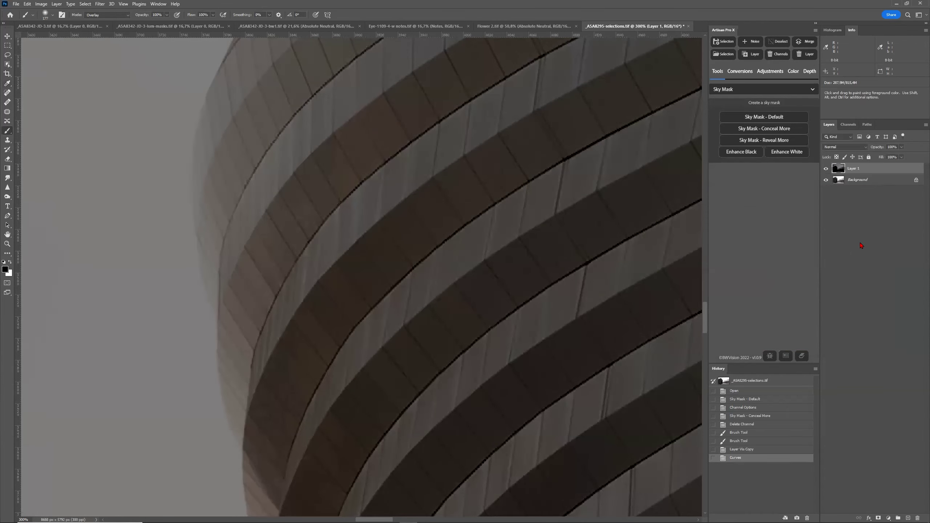
Compare the stadium's curved left edge in the darkened image with the same edge in the Enhanced Sky BWAPX mask
key(ctrl+0)
key(b)
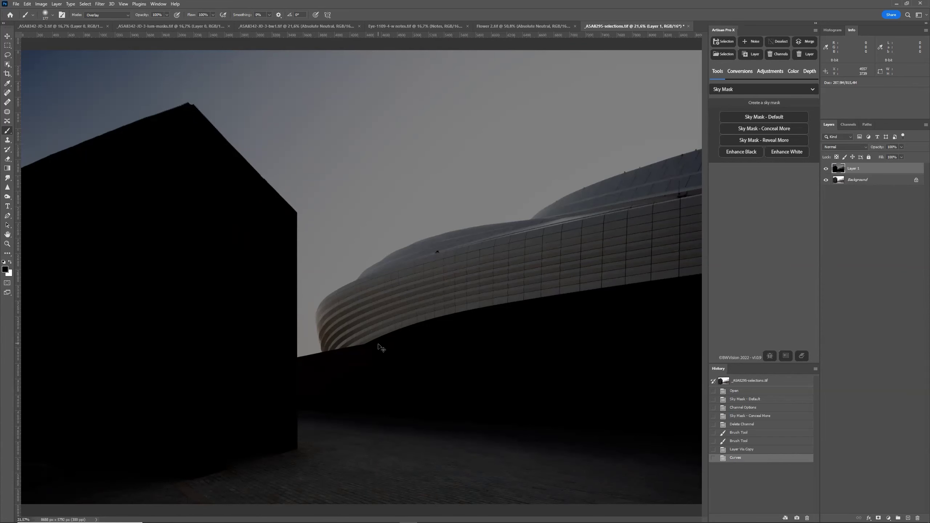
scroll(381, 348, up, 2)
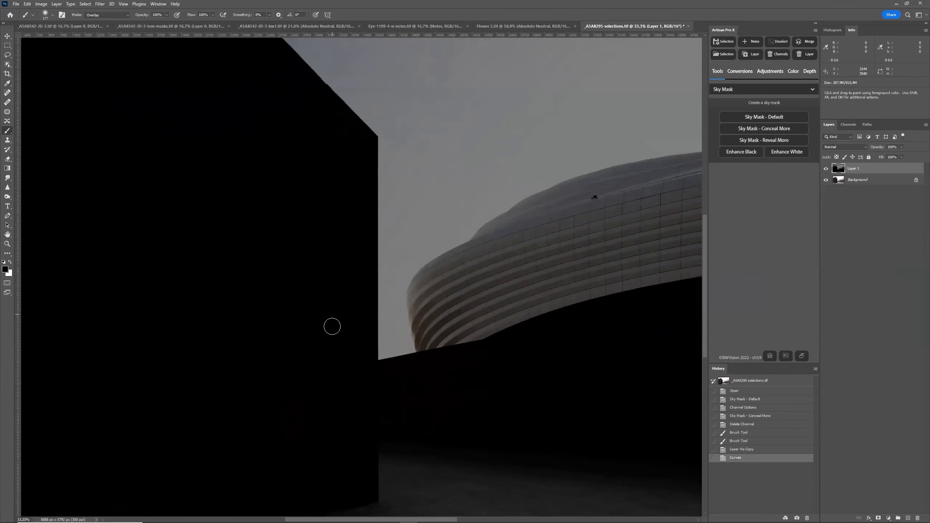
scroll(332, 327, up, 2)
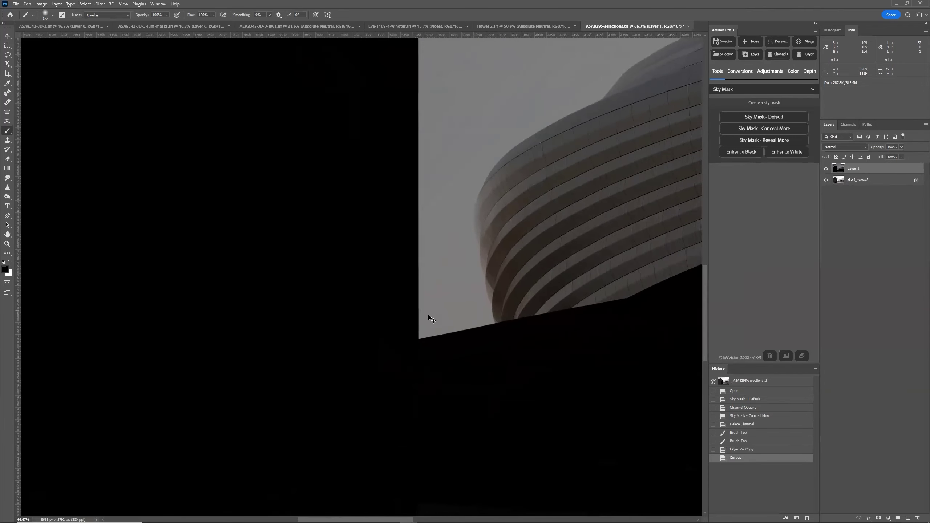
scroll(430, 318, up, 1)
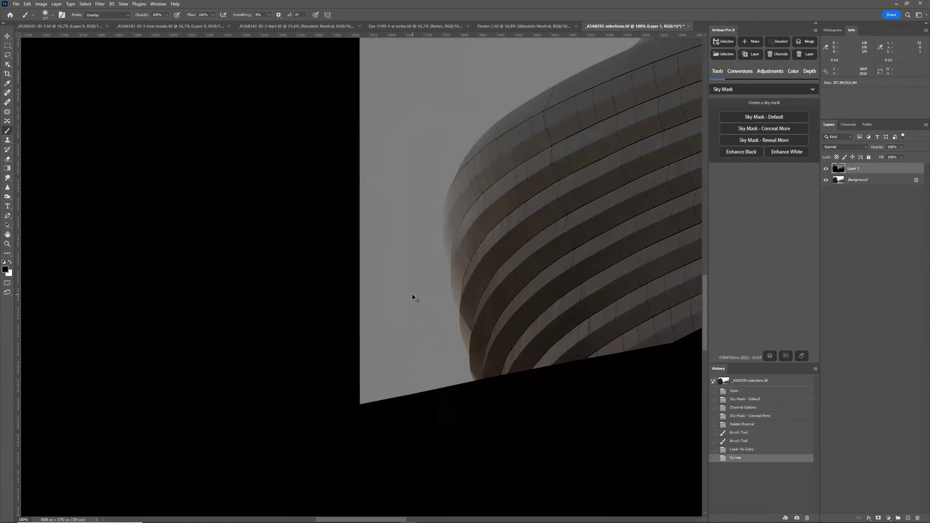
scroll(412, 294, right, 5)
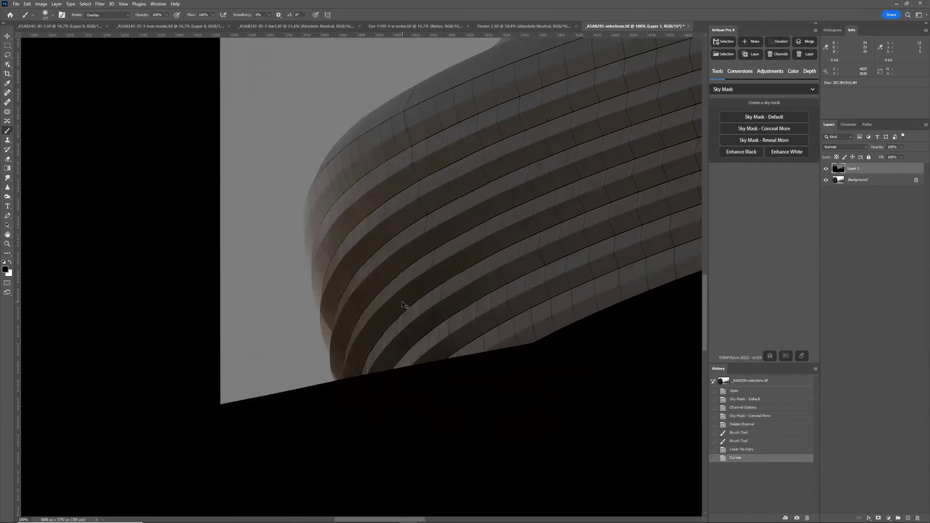
scroll(404, 305, up, 1)
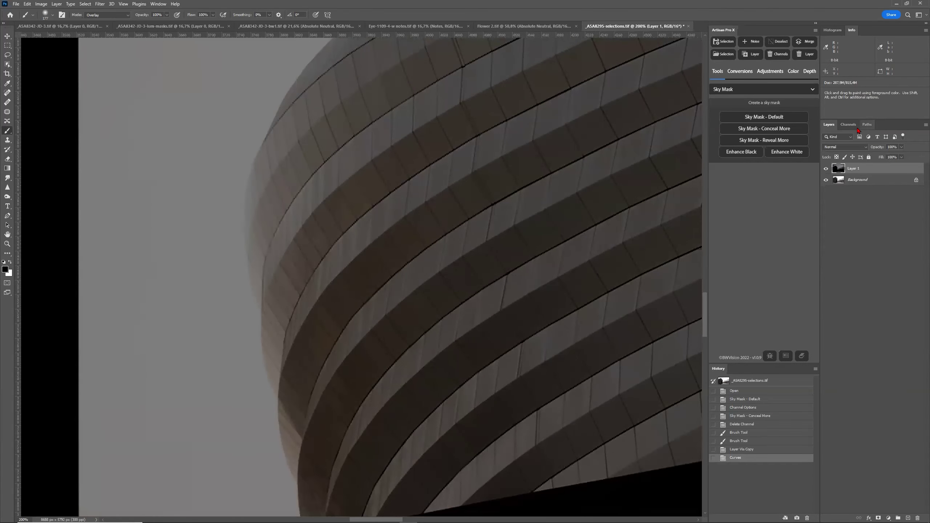
click(848, 124)
click(865, 264)
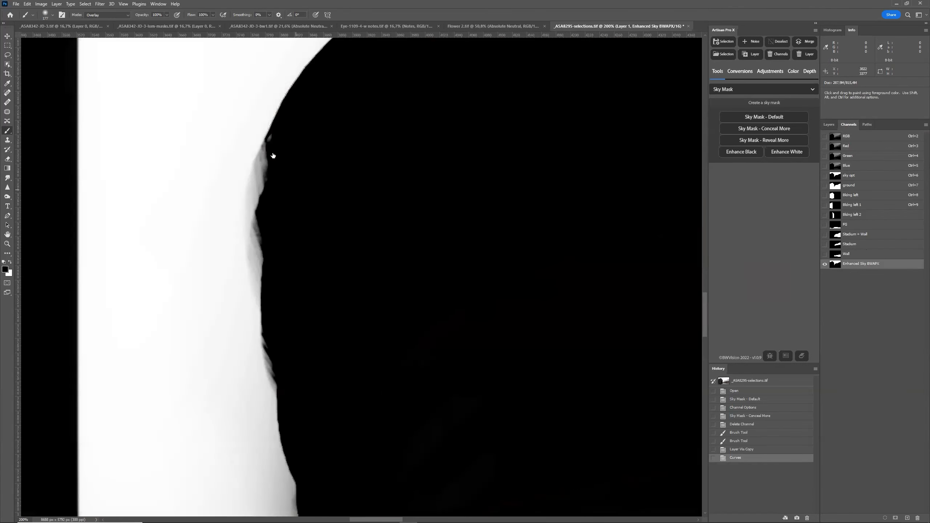
scroll(306, 445, down, 2)
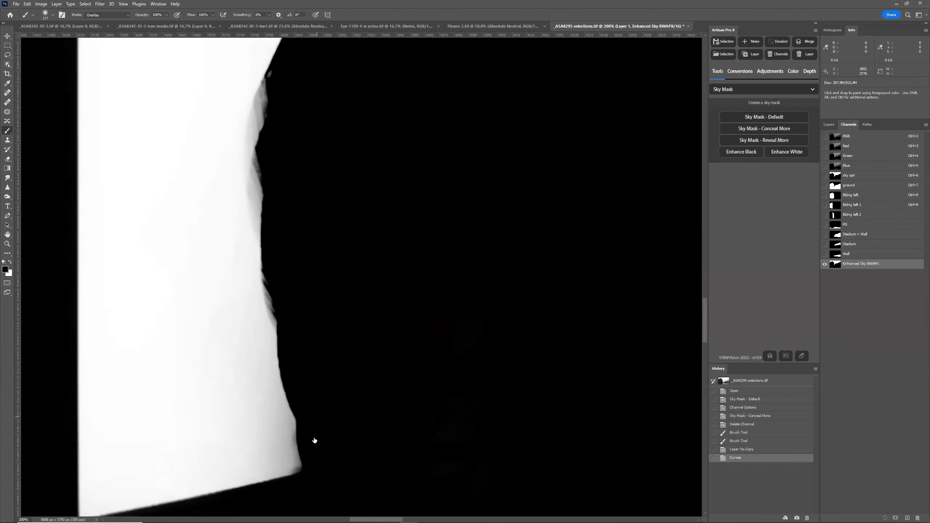
scroll(300, 424, up, 1)
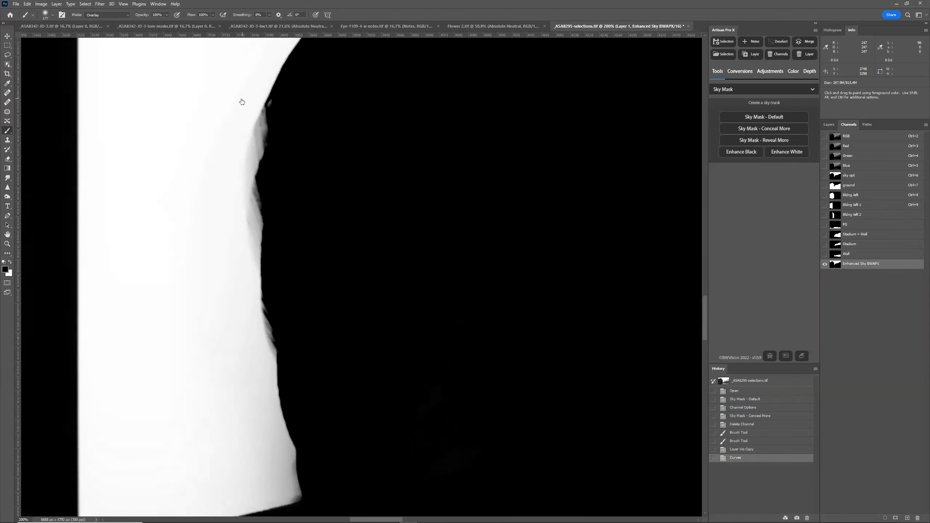
click(859, 139)
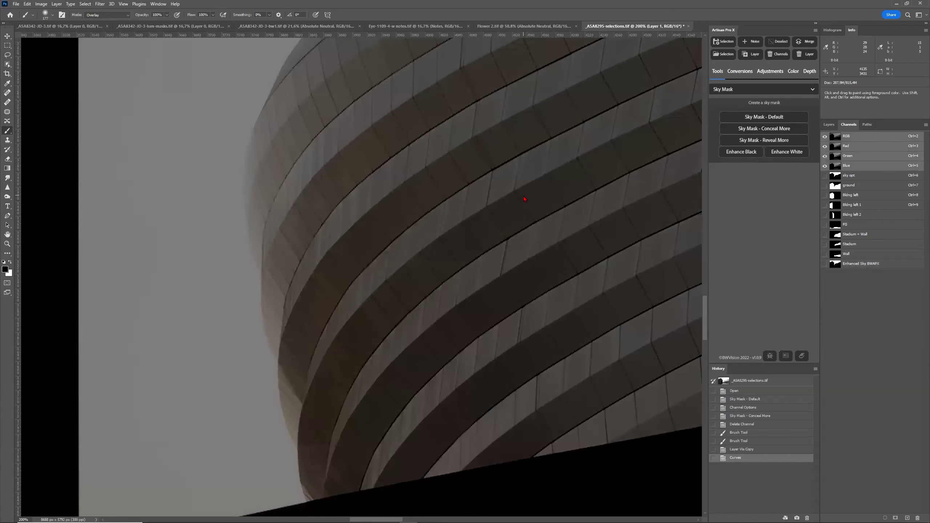
Trace the lower part of the stadium's curved left edge with the Pen tool, from the wall upward, following each band's curvature
click(7, 216)
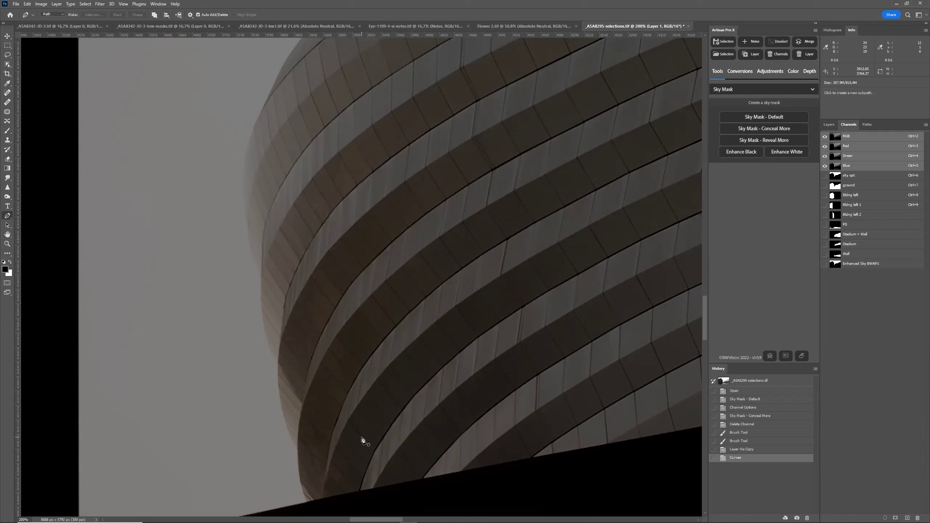
scroll(374, 453, down, 1)
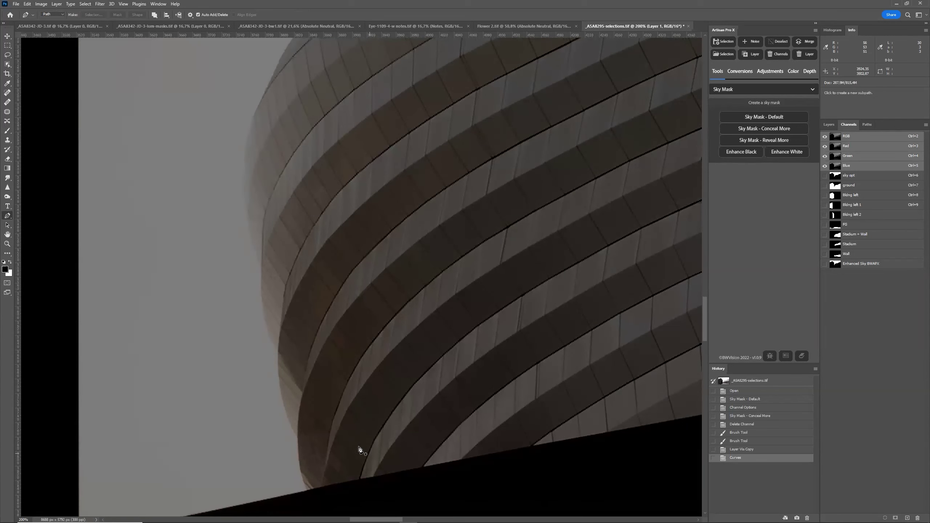
click(307, 491)
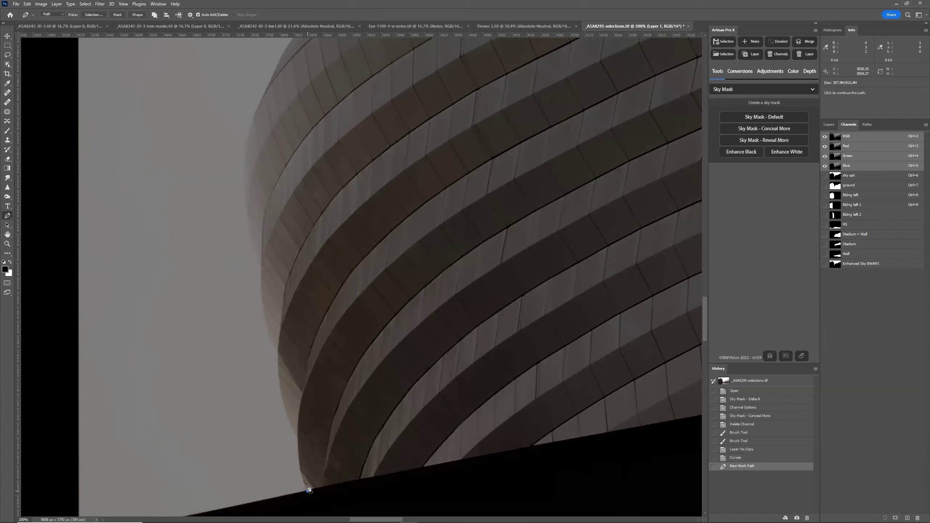
drag(298, 438, 300, 410)
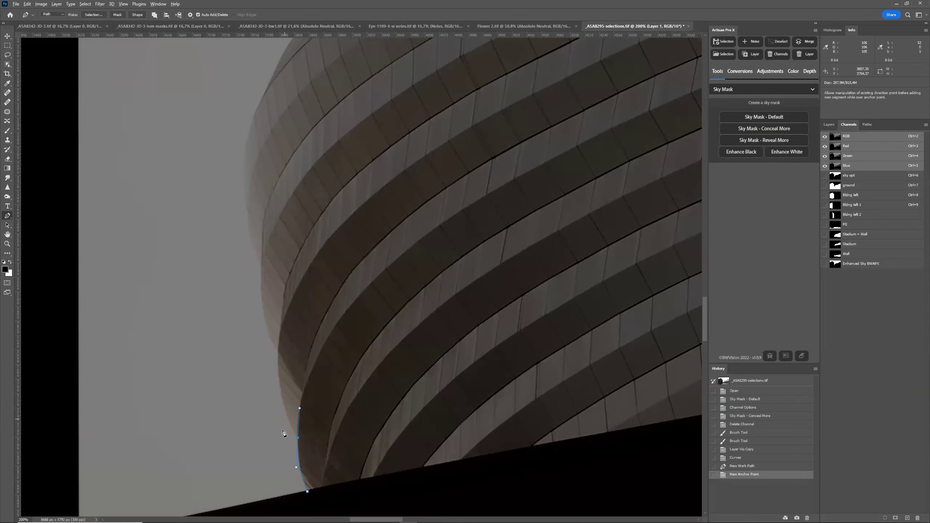
click(299, 439)
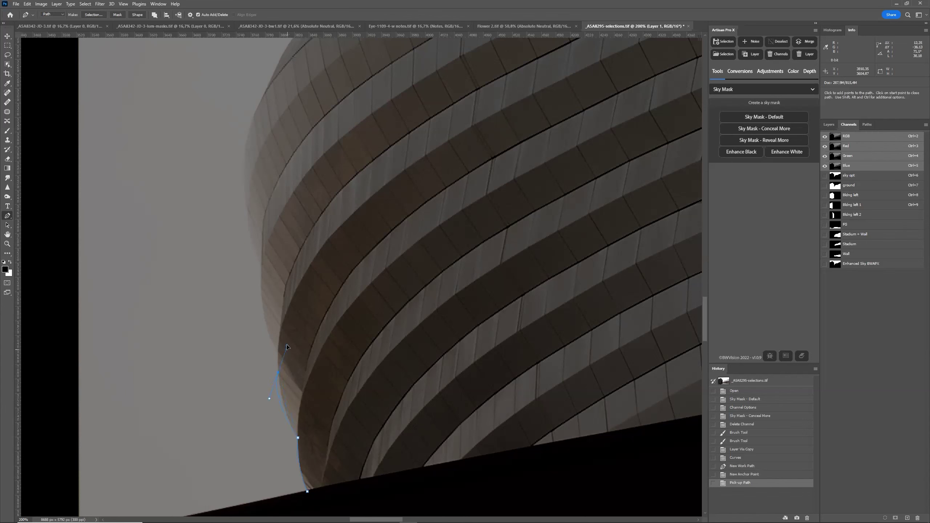
click(278, 374)
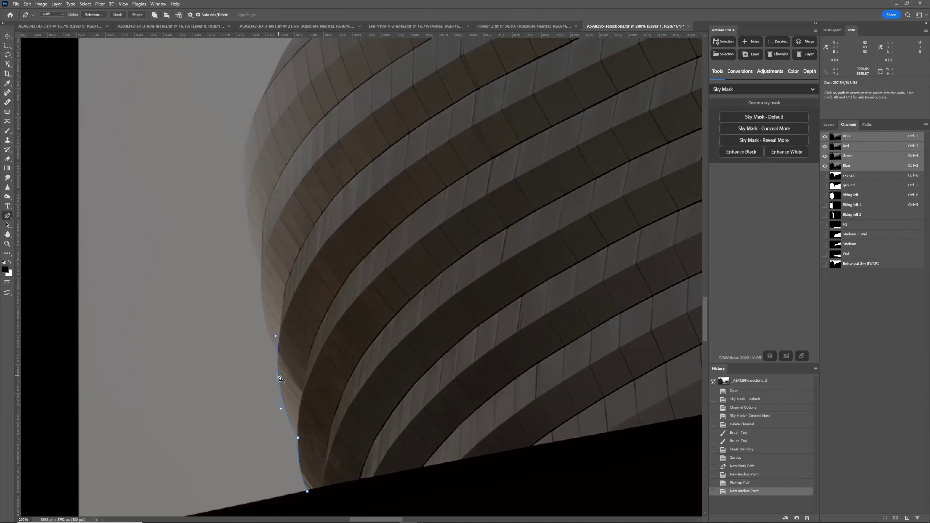
click(278, 374)
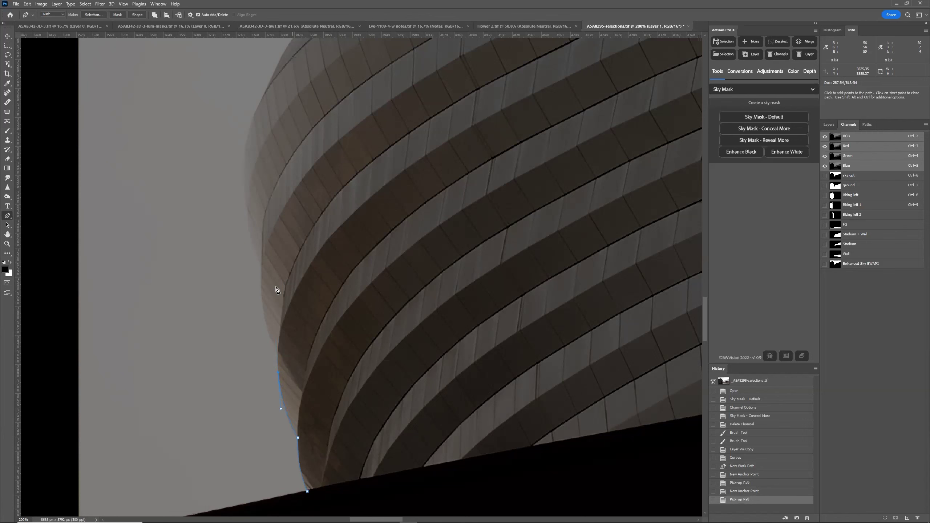
click(262, 281)
drag(269, 245, 262, 240)
click(261, 273)
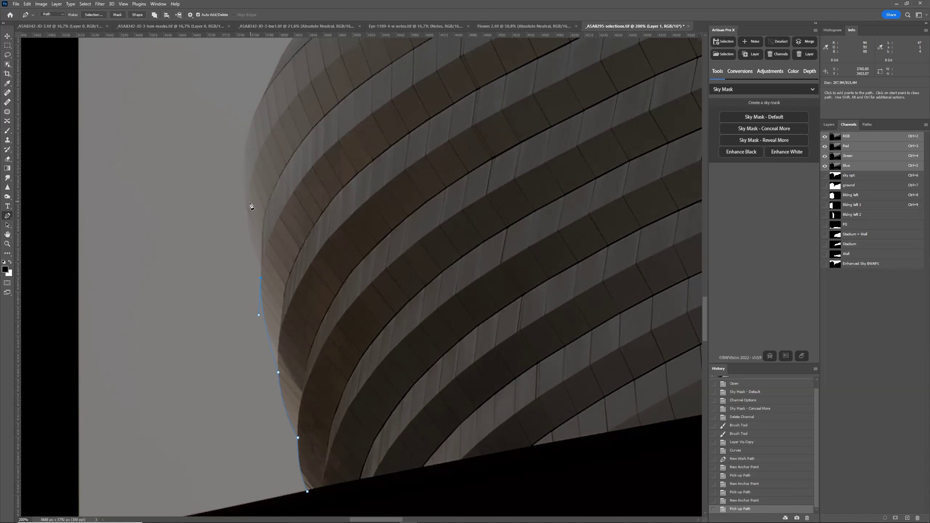
drag(245, 208, 251, 202)
Close the pen path with straight segments across the stadium facade and the dark wall back to the starting anchor
drag(249, 170, 399, 183)
scroll(457, 322, down, 2)
drag(473, 424, 322, 450)
click(308, 423)
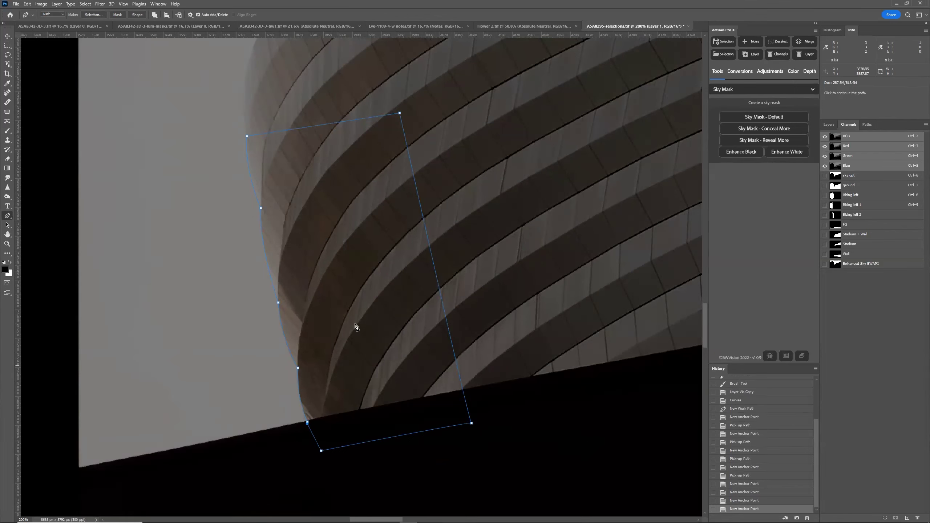
Convert the closed pen path around the stadium's lower left edge into a new anti-aliased selection
right_click(356, 324)
click(377, 355)
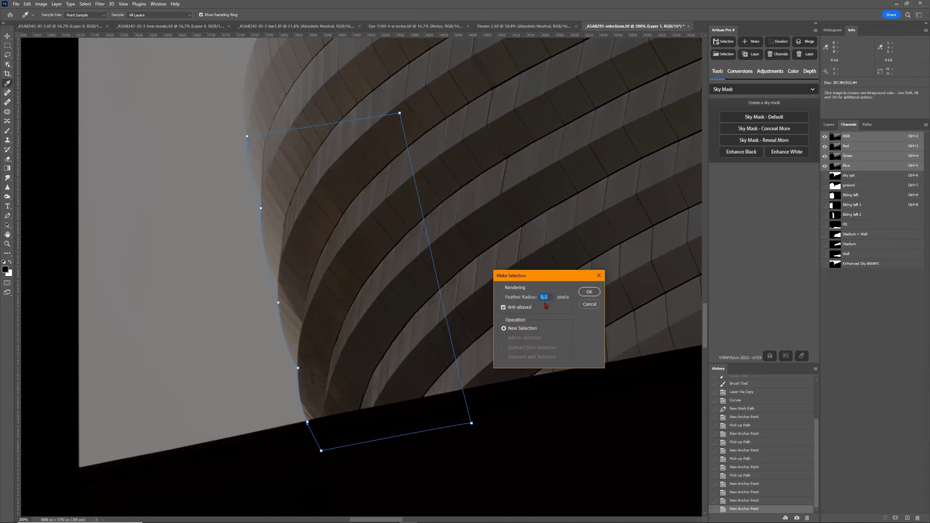
click(588, 292)
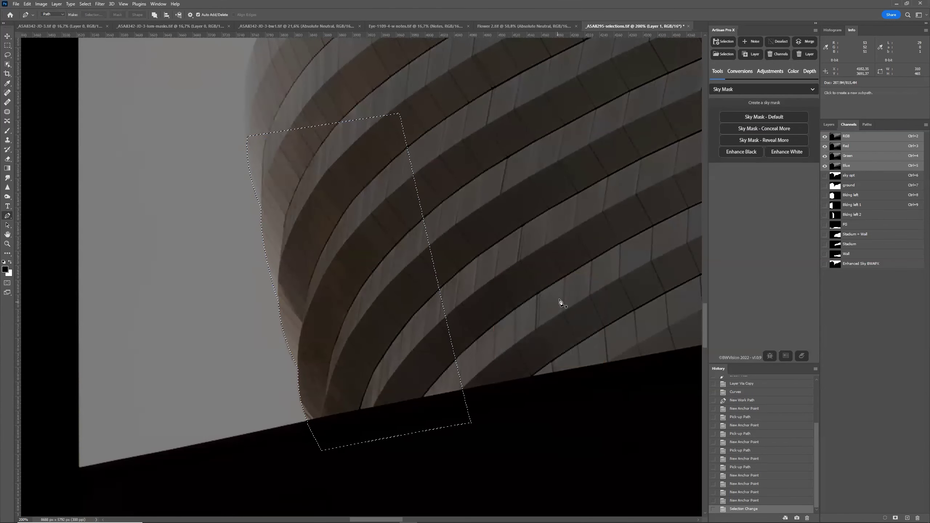
Darken the selected area of the Enhanced Sky BWAPX mask with the Normal Pro Adjustments at strength 4
click(865, 265)
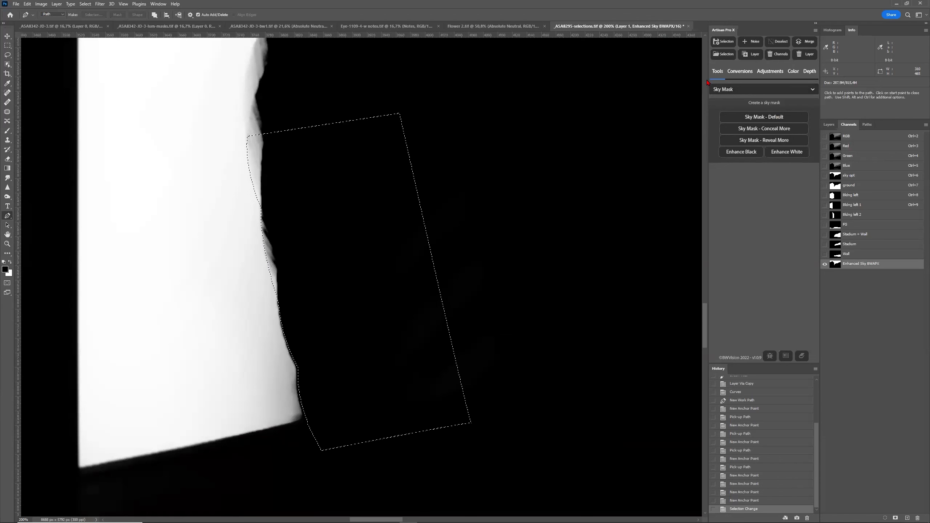
click(764, 89)
click(751, 127)
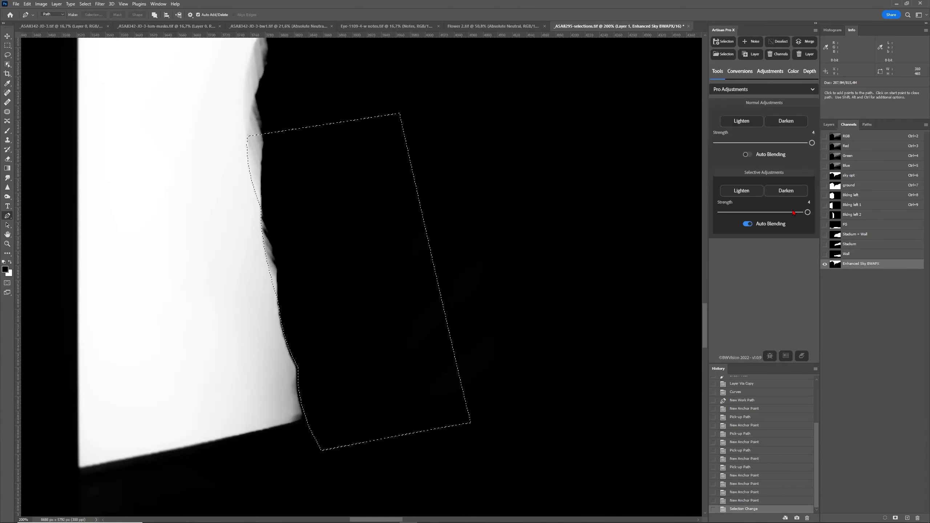
click(796, 126)
scroll(269, 212, up, 1)
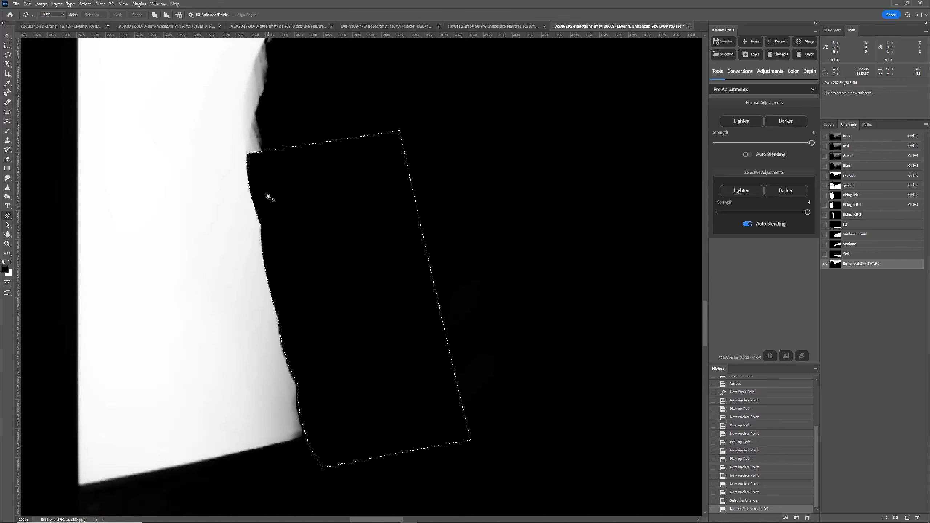
scroll(268, 196, up, 1)
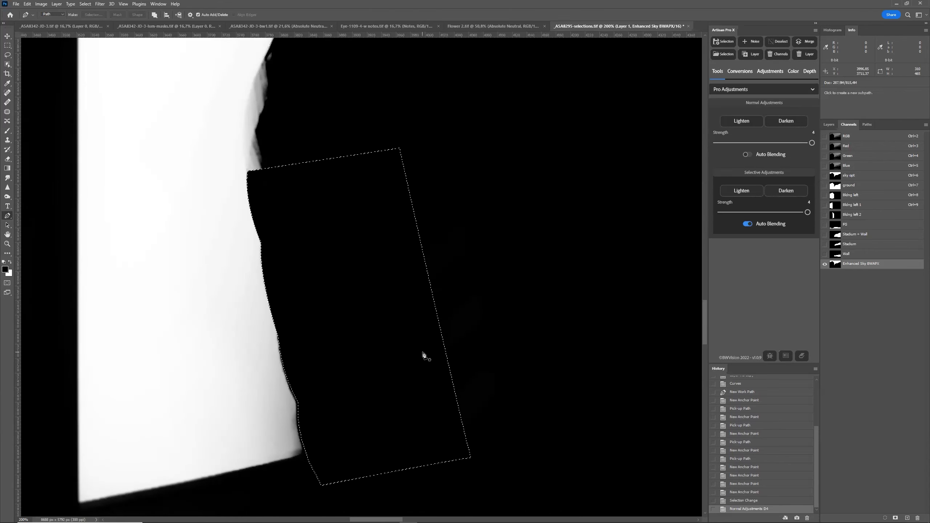
View the Red channel alone, look at the Optimizations tools and return to the Sky Mask tools
click(850, 145)
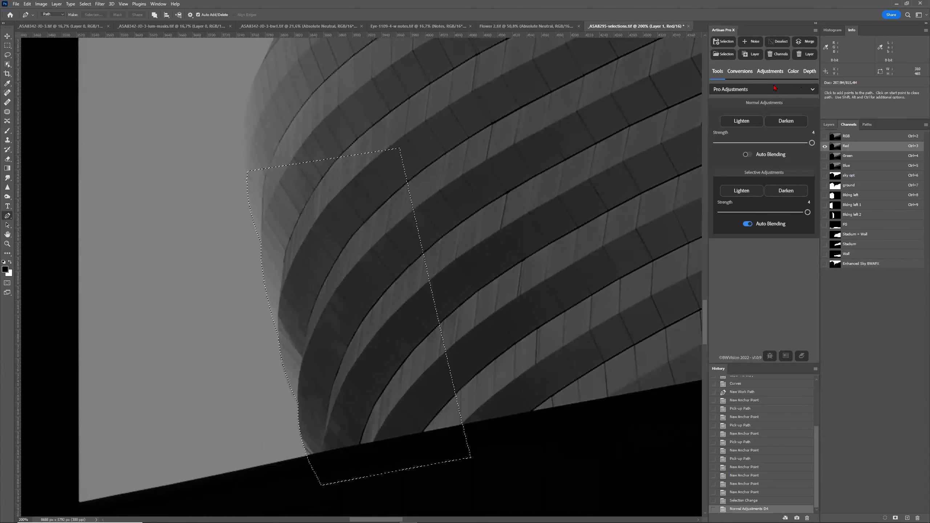
click(743, 89)
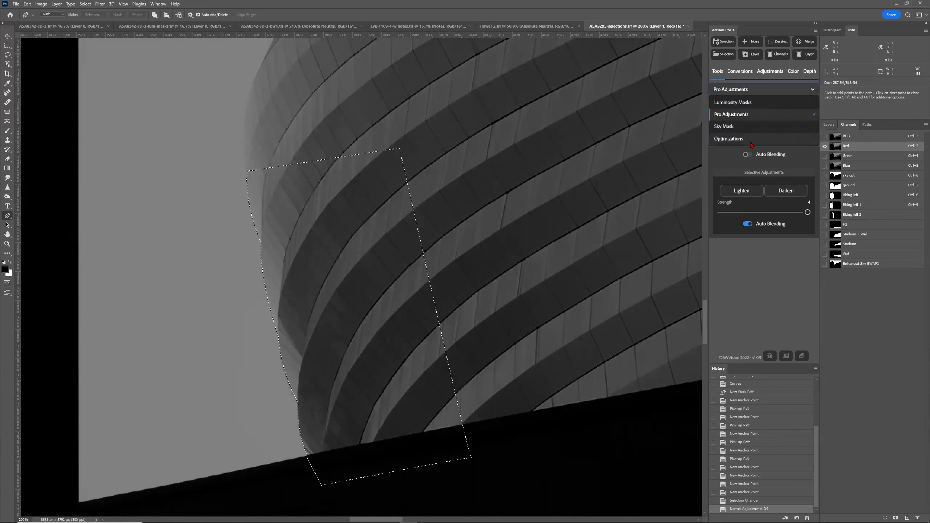
click(807, 117)
click(747, 89)
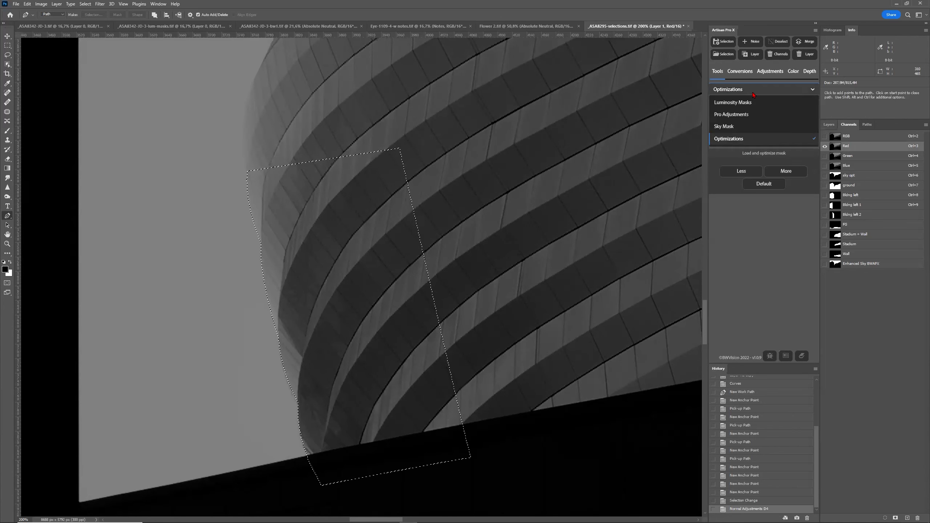
click(745, 128)
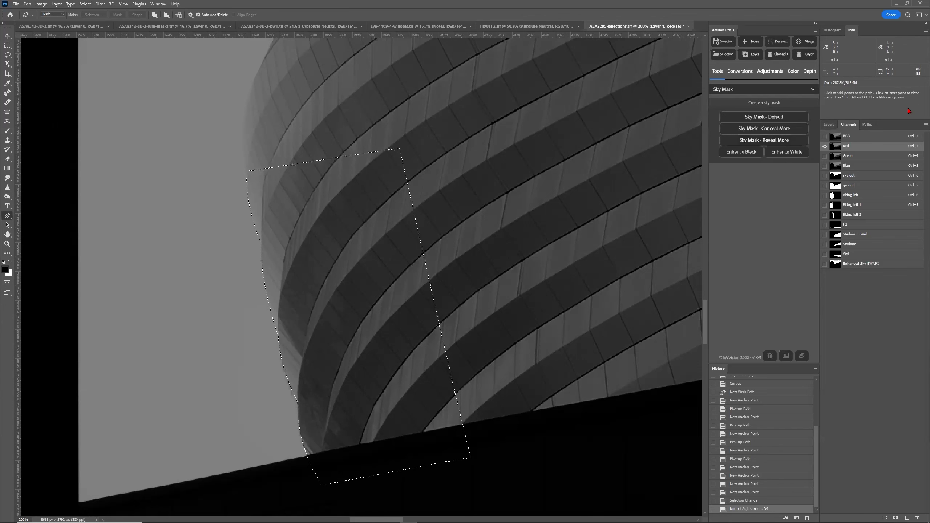
Return to the RGB composite view and clear the selection along the stadium's lower left edge
click(865, 137)
click(590, 147)
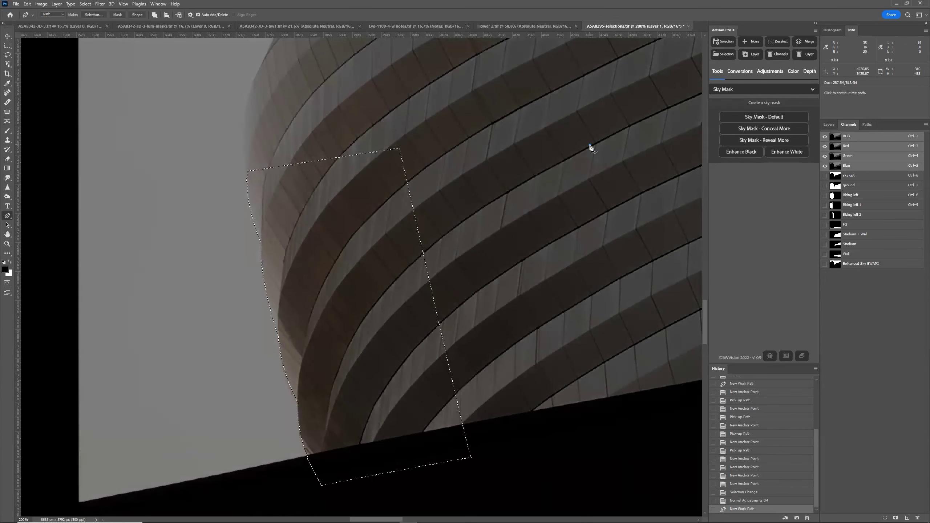
click(749, 501)
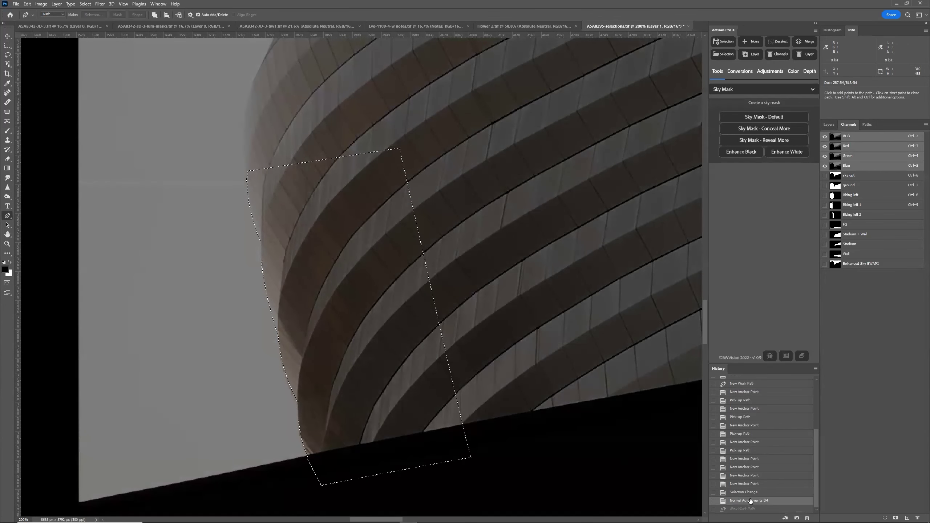
click(84, 5)
click(93, 18)
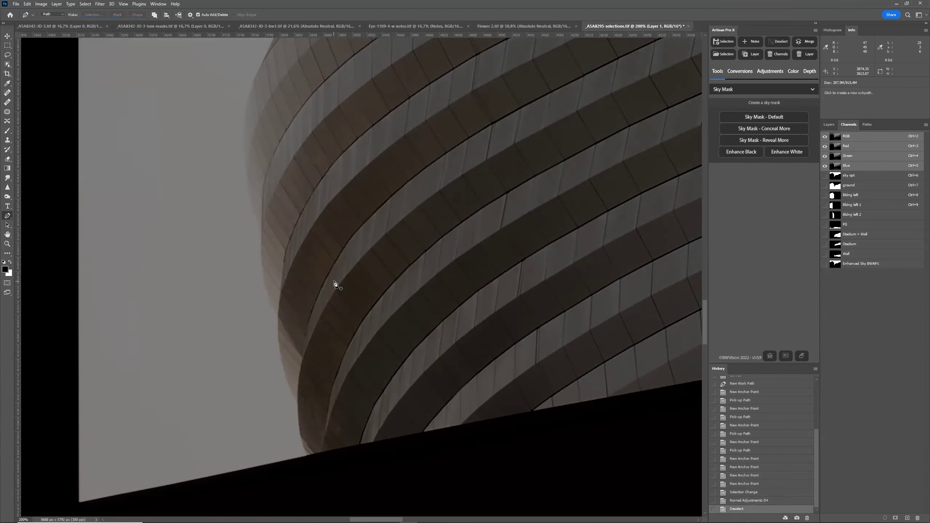
Try tracing the stadium's lower left edge with a curved Pen segment starting at the wall, and revert to the state before the path
click(306, 456)
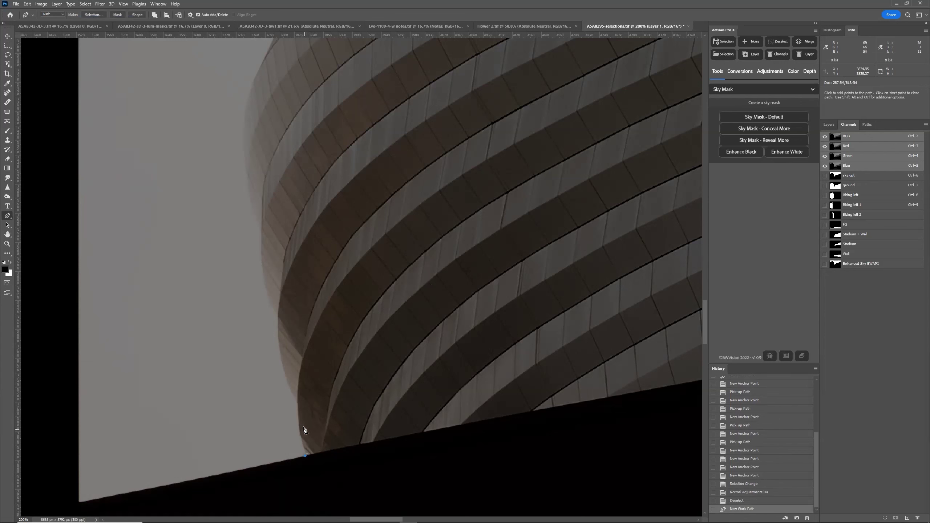
click(298, 406)
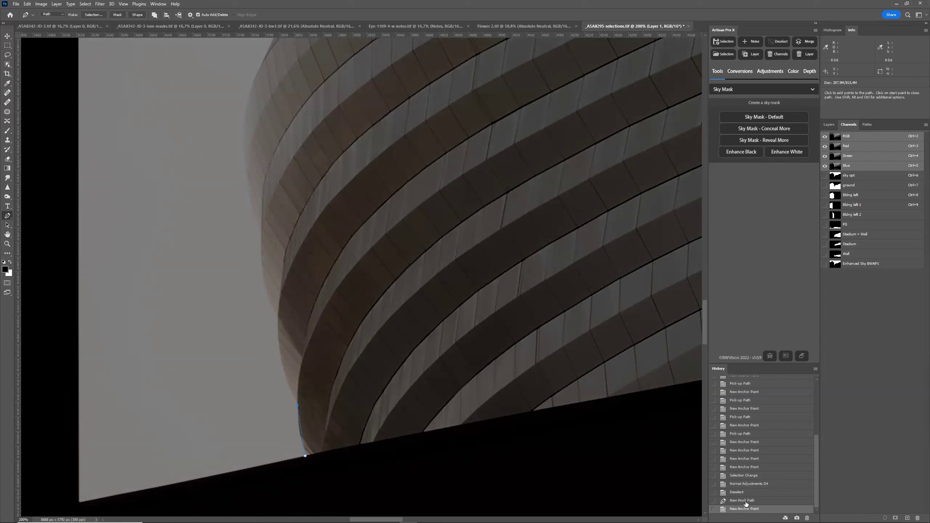
click(745, 501)
click(298, 410)
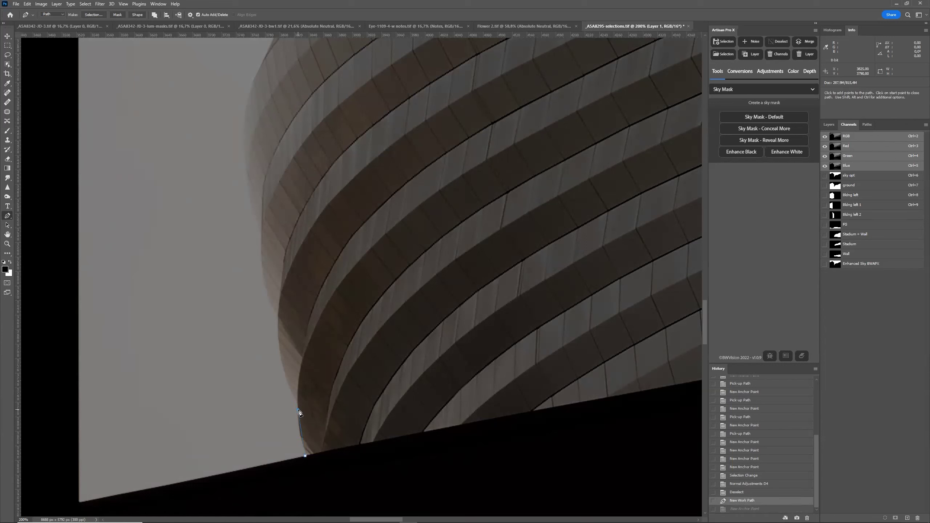
drag(299, 411, 300, 379)
drag(299, 380, 321, 363)
drag(321, 363, 298, 378)
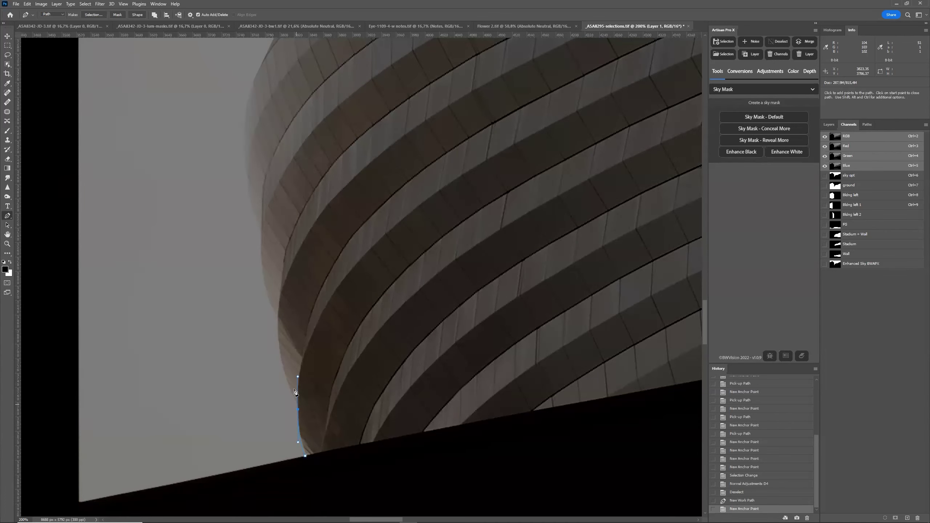
click(298, 411)
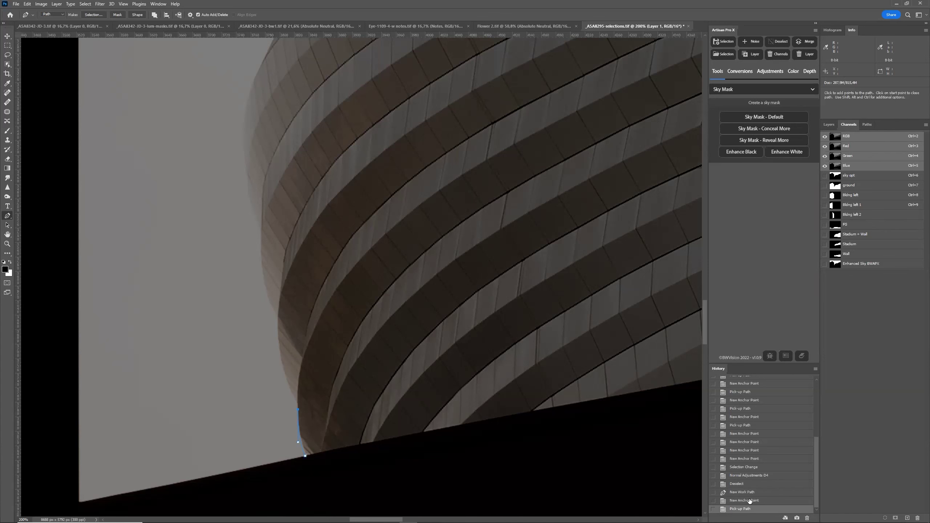
click(746, 484)
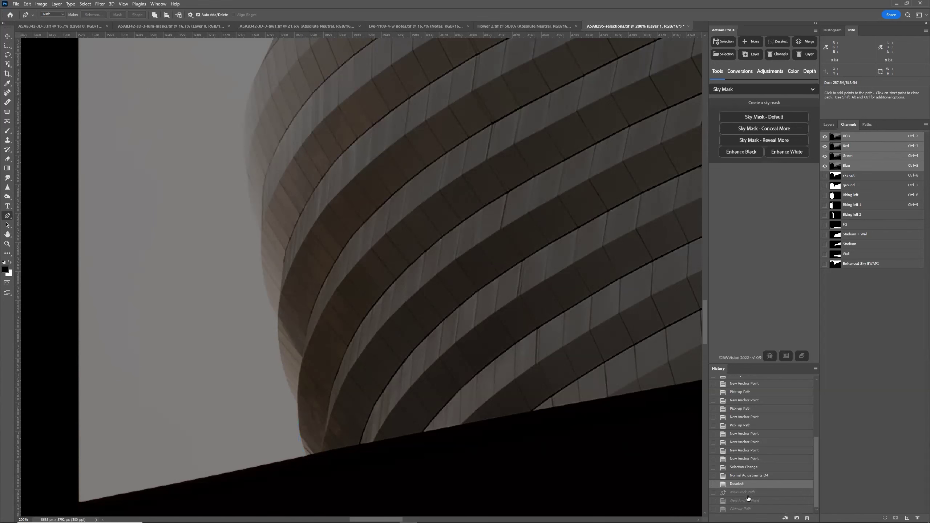
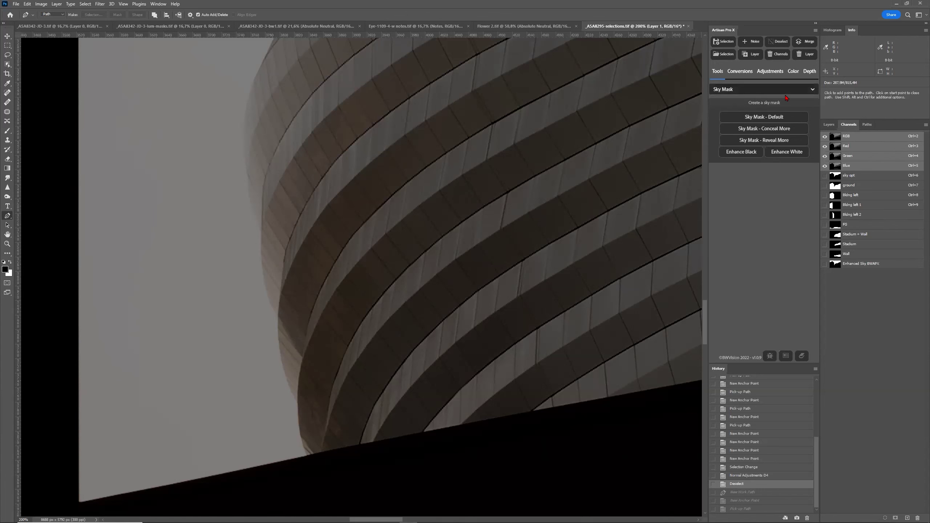
Look at the Optimizations tools and switch to the Multi Zone Adjustments
click(761, 88)
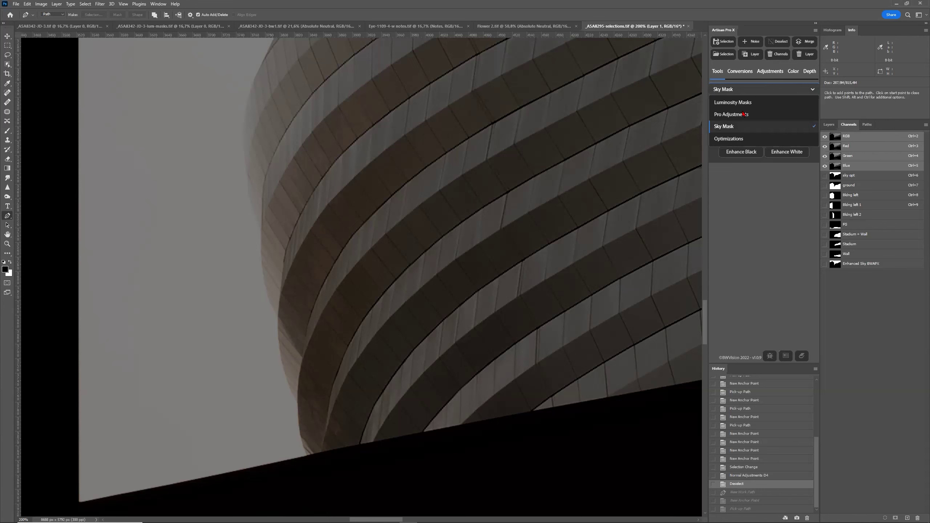
click(729, 139)
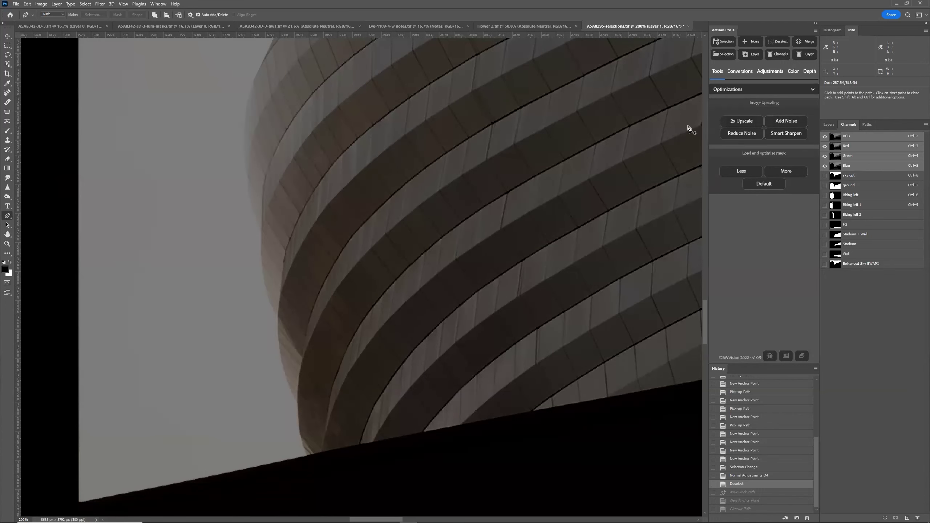
click(769, 72)
click(759, 91)
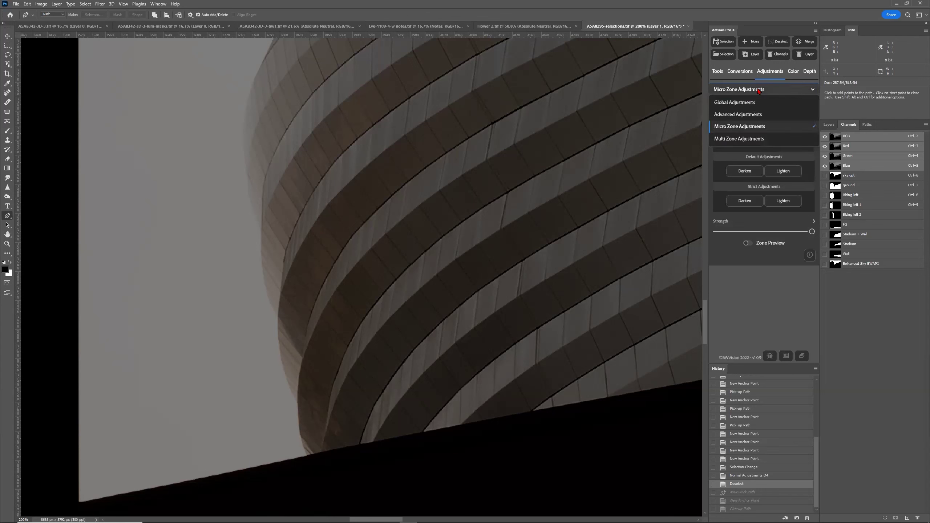
click(762, 128)
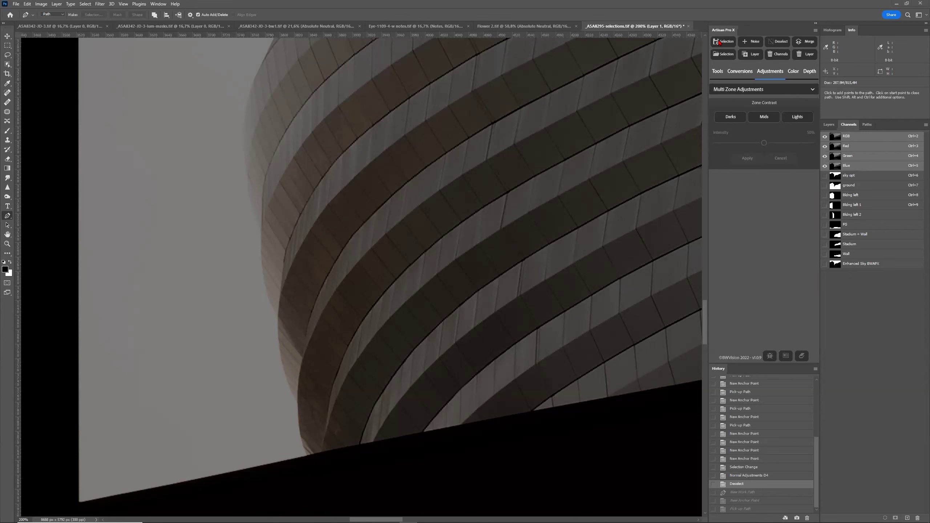
Close _ASA8295-selections.tif without saving and open the recent file Al Janoub Stadium 2.tif
click(690, 27)
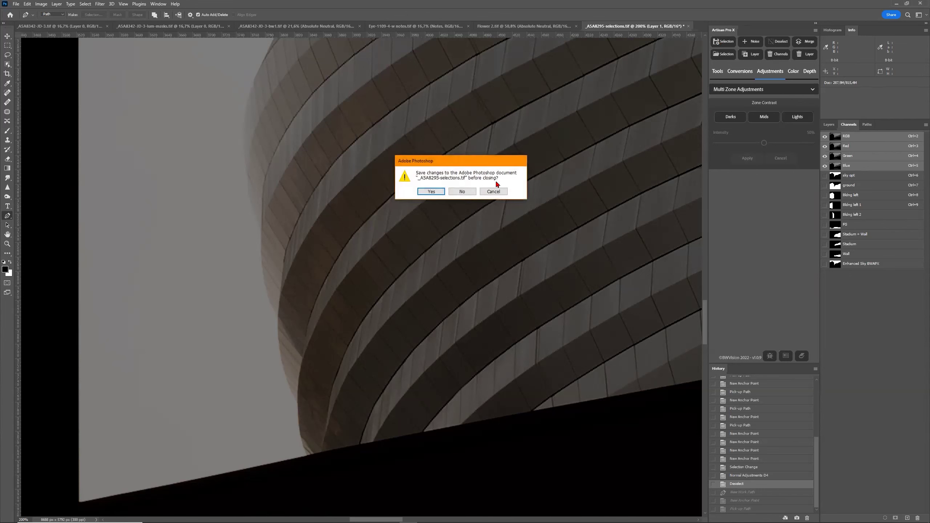
click(463, 192)
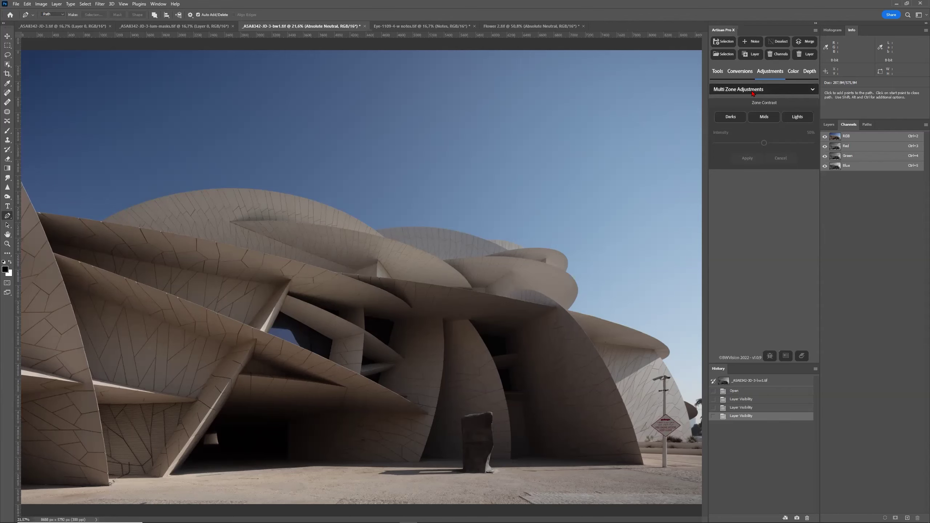
click(11, 15)
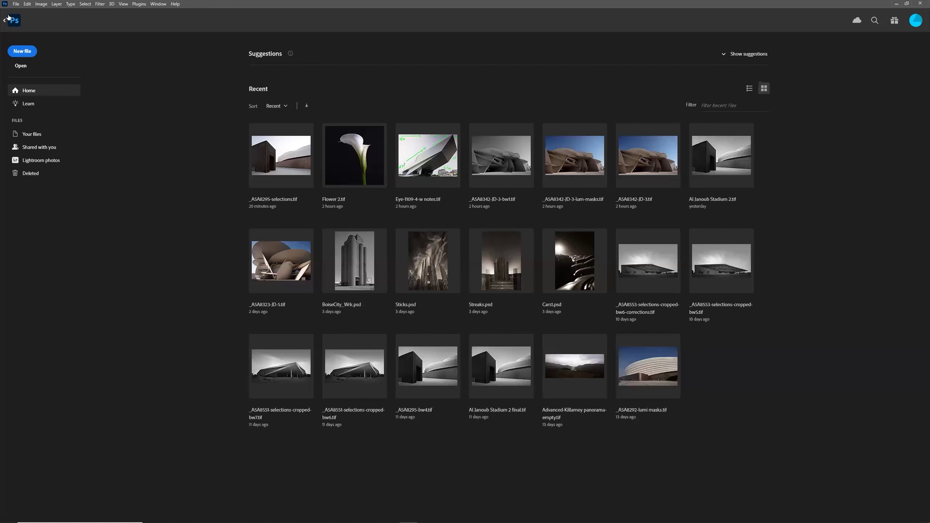
click(729, 164)
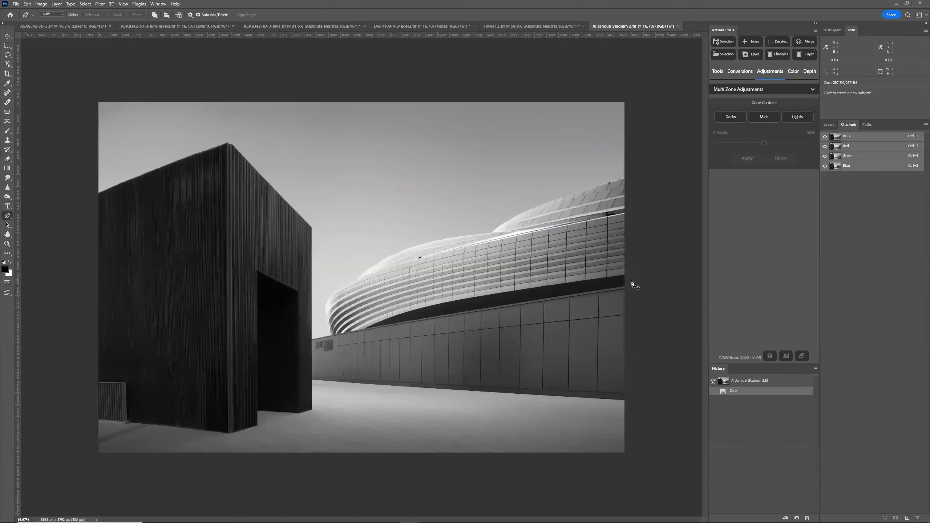
Apply Lights zone contrast at 100% intensity to the stadium photo, and delete the resulting adjustment layer
key(ctrl+0)
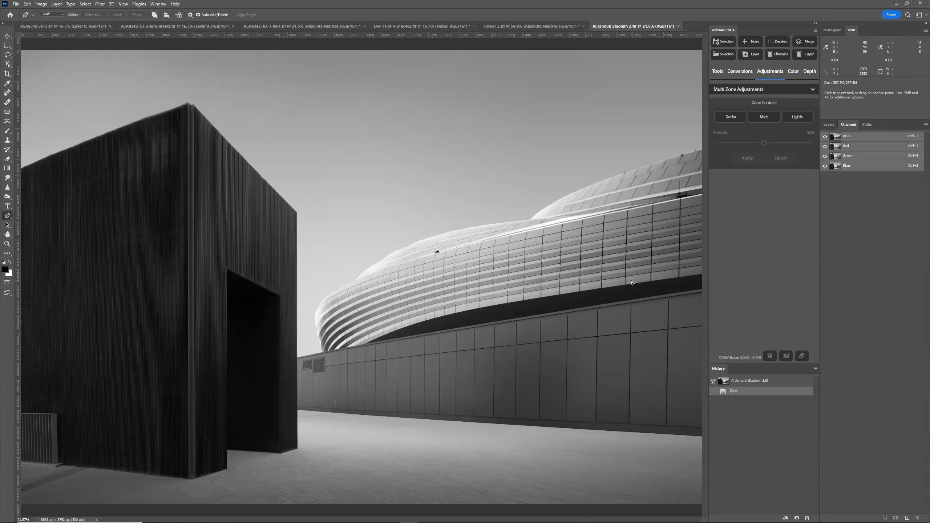
key(ctrl+minus)
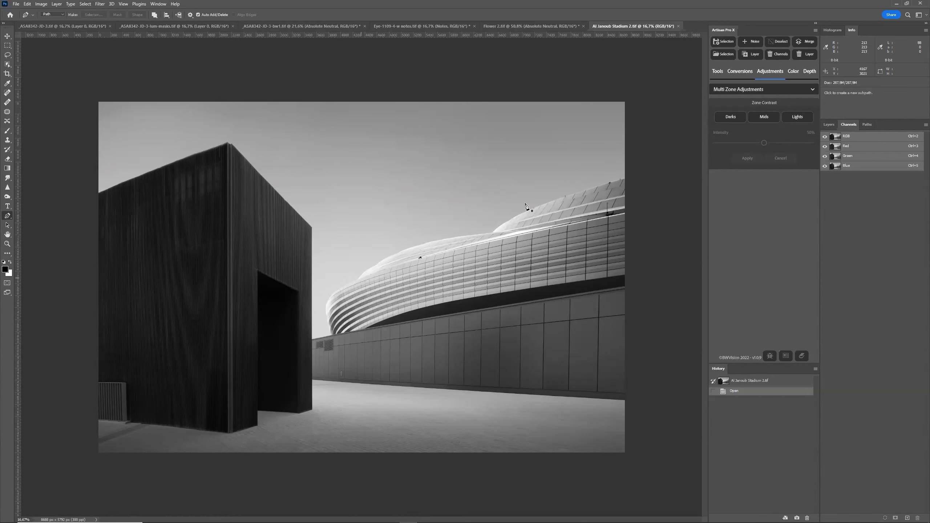
click(797, 117)
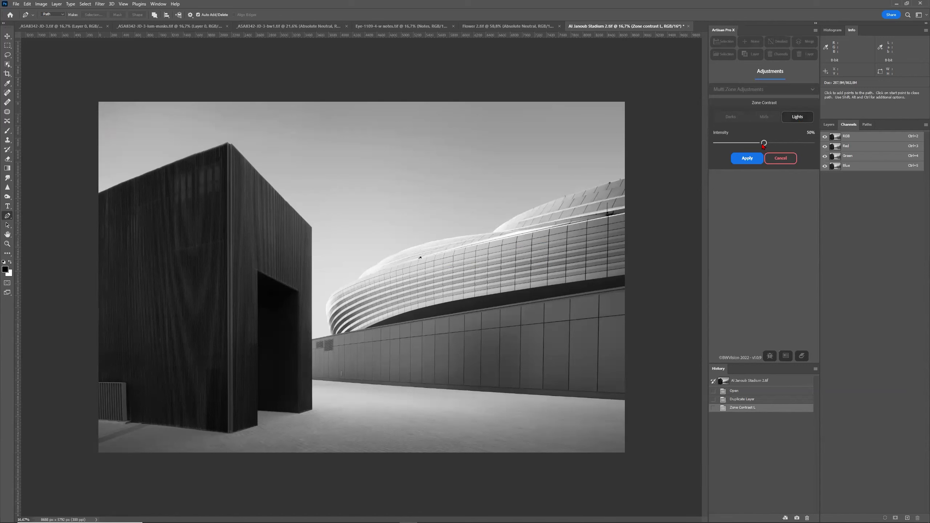
drag(764, 142, 824, 141)
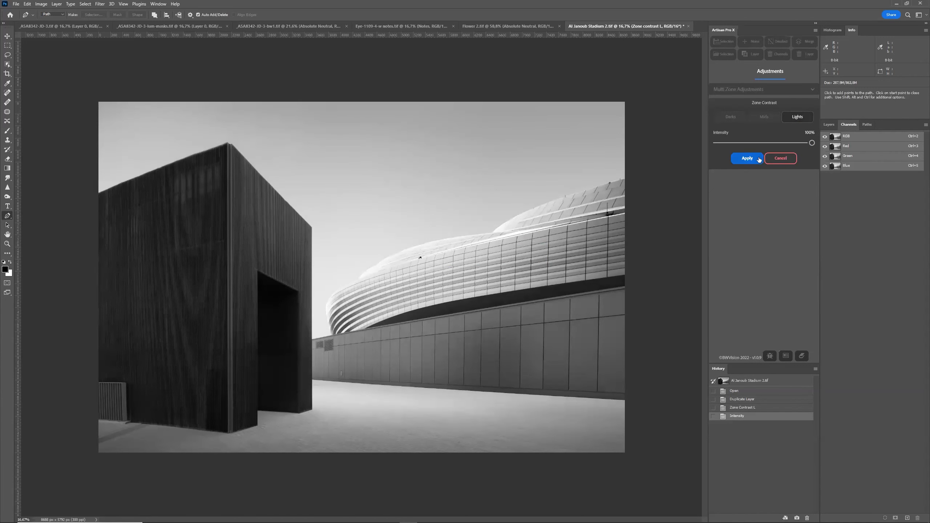
click(753, 160)
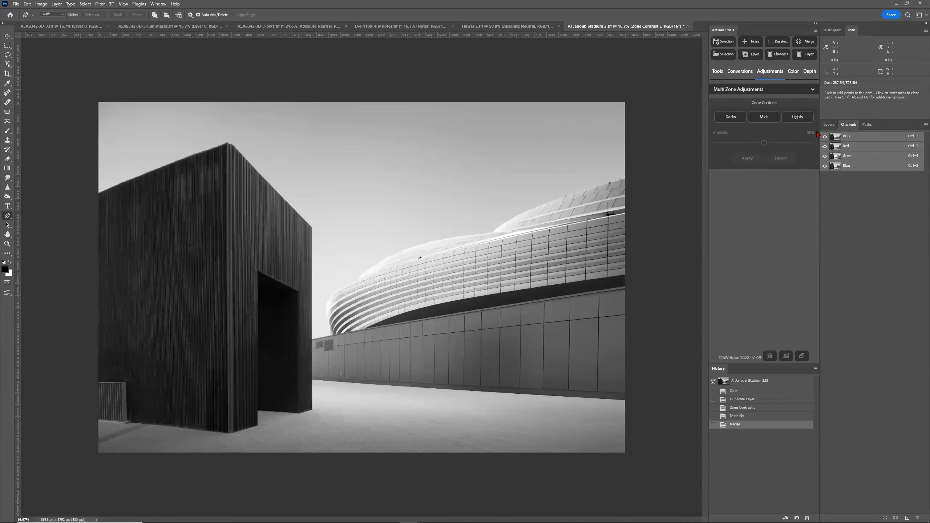
click(829, 125)
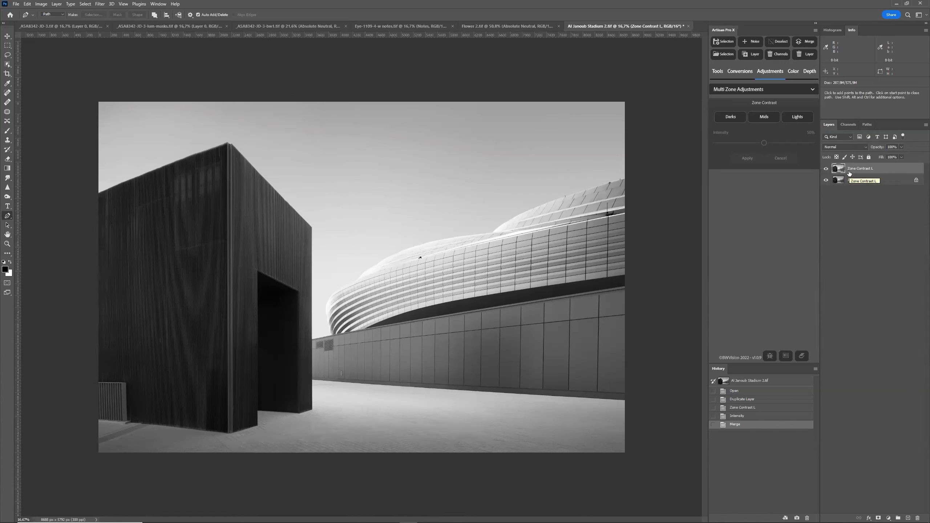
drag(849, 174, 919, 518)
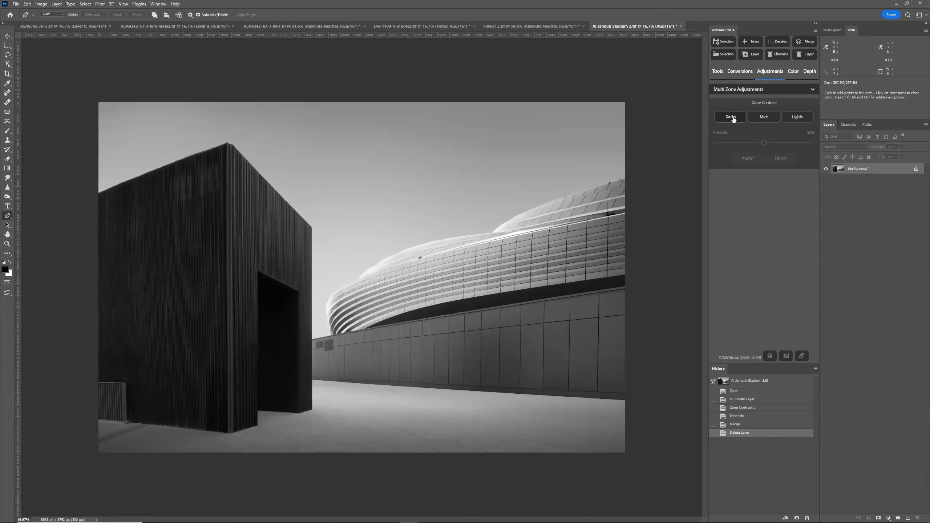
Apply Darks zone contrast at 50% intensity to the stadium photo and toggle the resulting layer to compare before and after
click(733, 119)
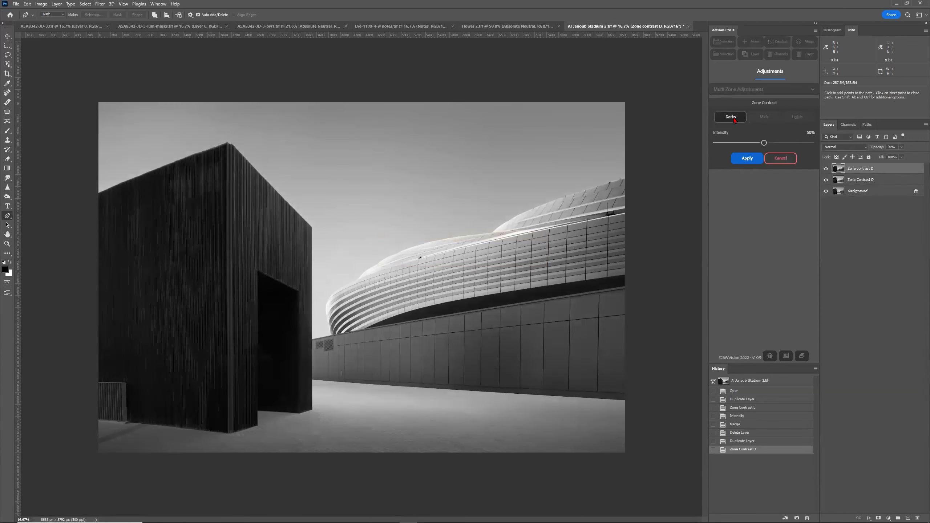
click(743, 162)
click(827, 171)
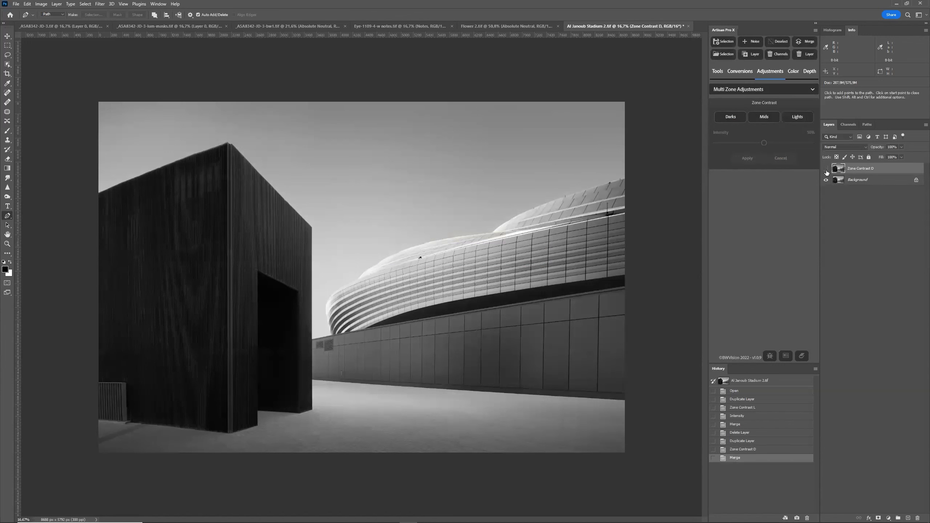
click(827, 170)
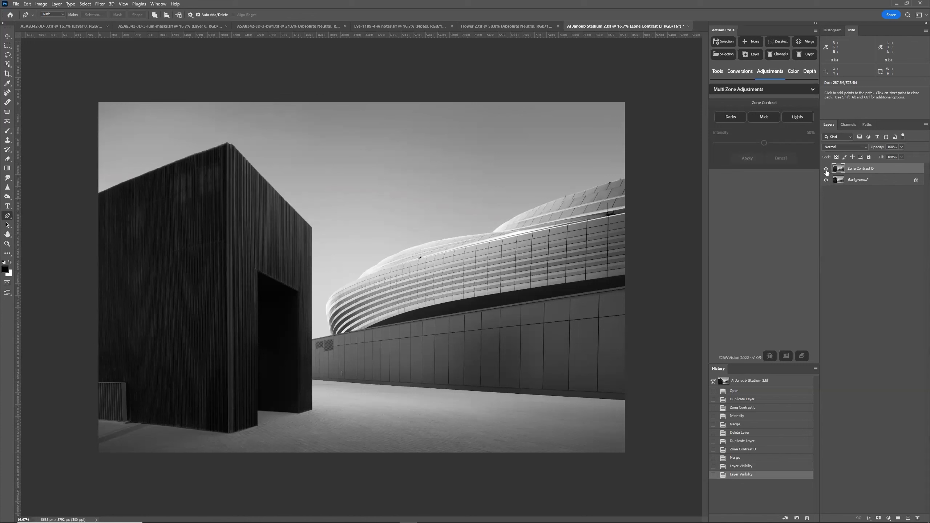
Compare the histogram with the darks contrast layer shown and hidden, and delete that layer
click(833, 30)
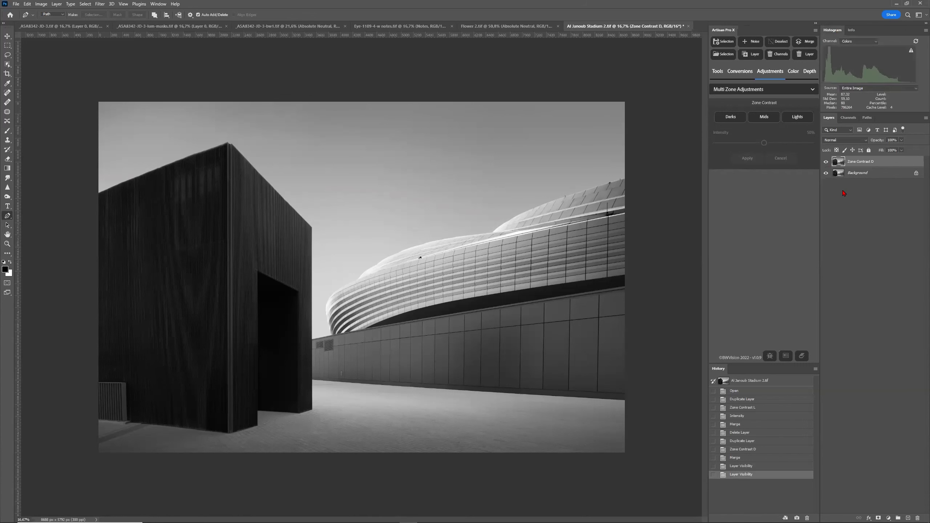
click(828, 162)
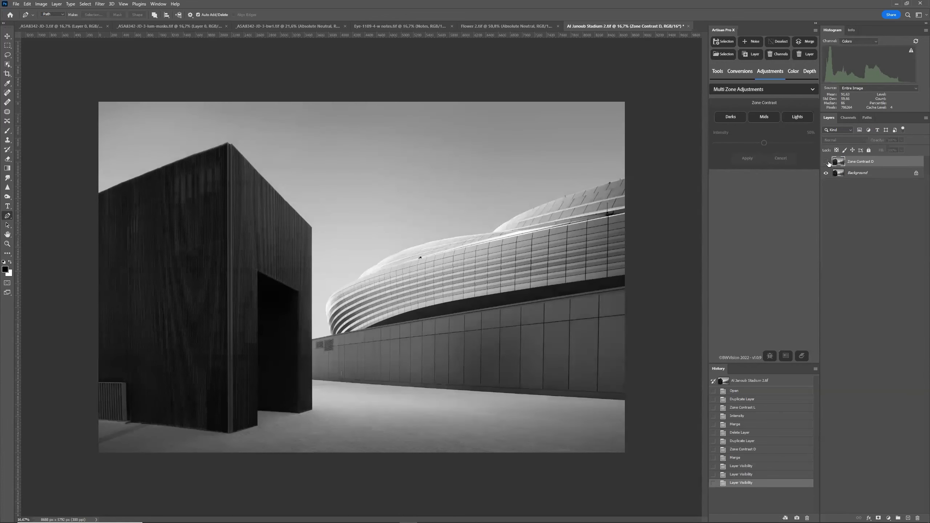
click(827, 162)
click(827, 162)
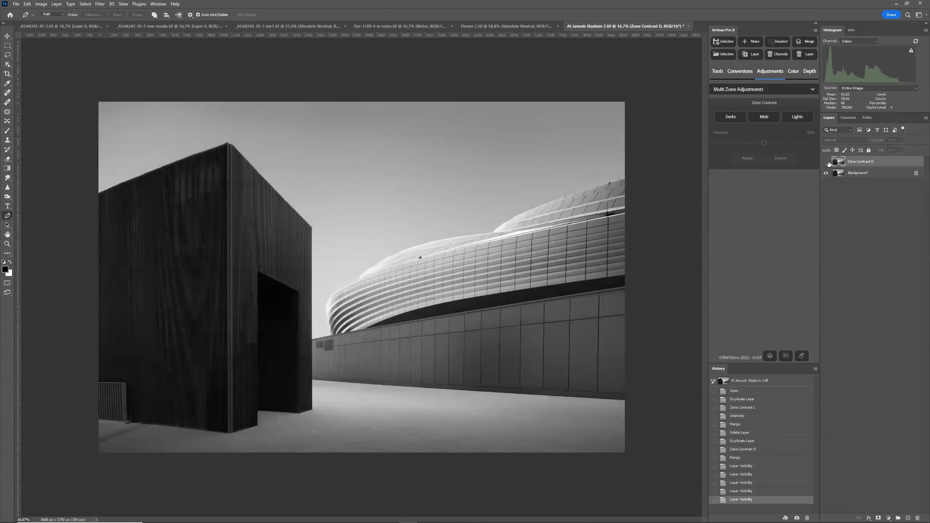
click(827, 162)
click(827, 162)
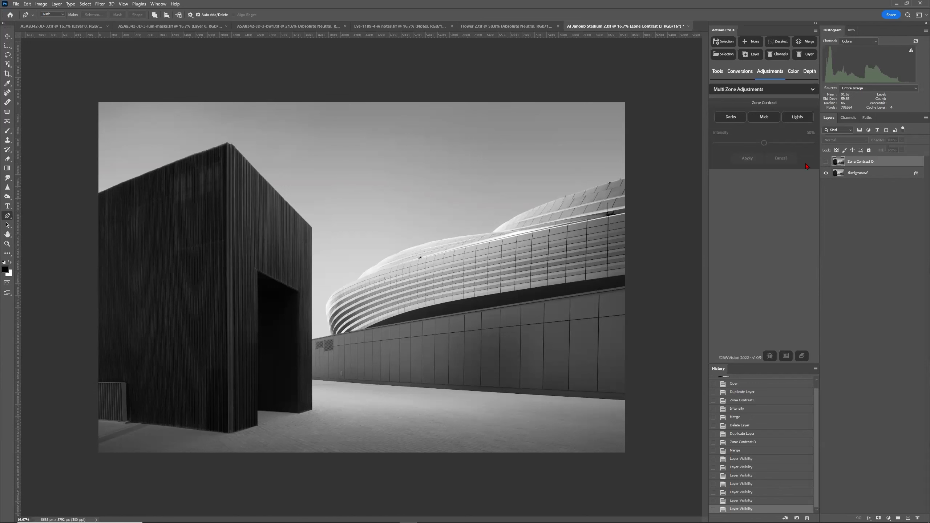
drag(851, 161, 918, 517)
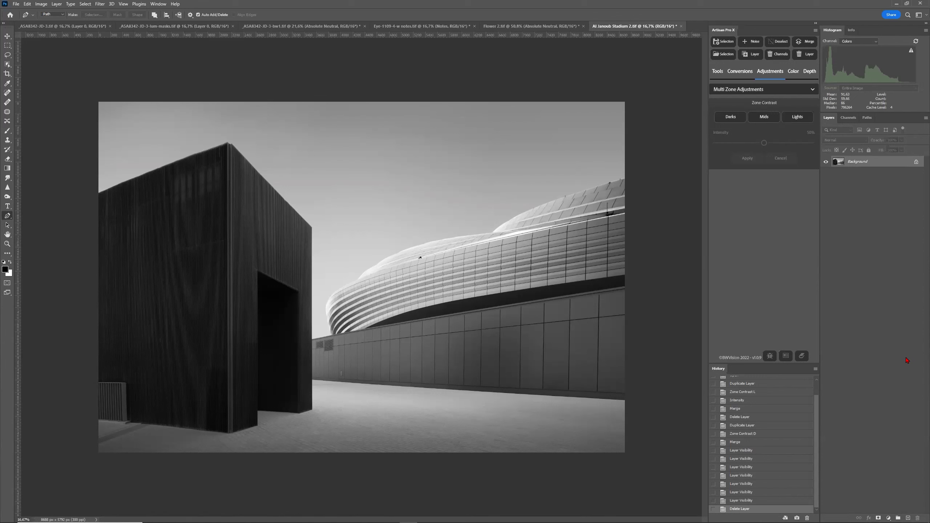
Apply Mids zone contrast with an adjusted intensity to the stadium photo and toggle the resulting layer to check its effect
click(767, 117)
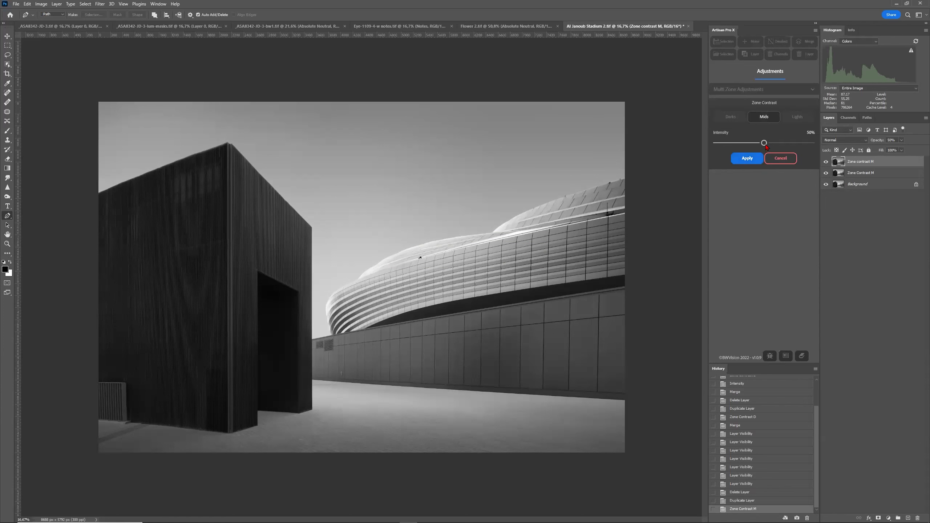
click(747, 158)
click(827, 164)
click(827, 164)
click(830, 166)
click(830, 166)
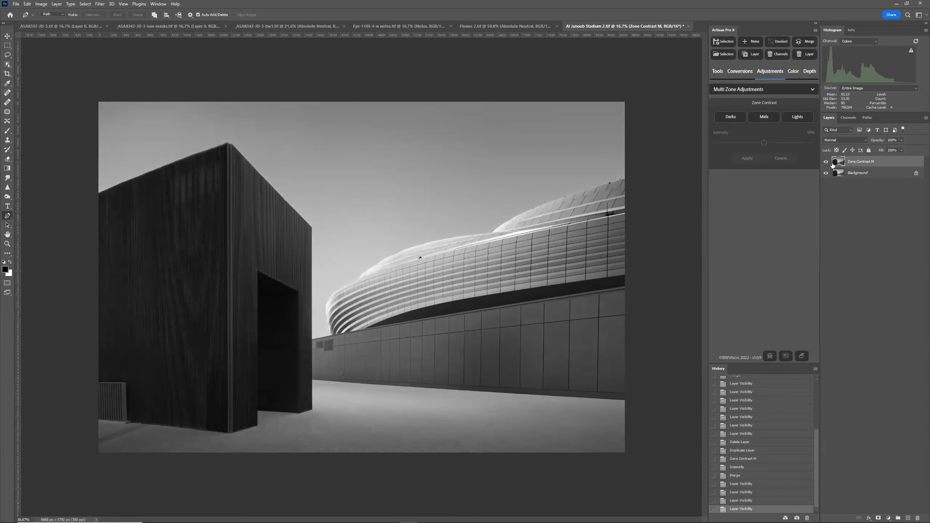
Compare the image and histogram with and without the midtone contrast layer by repeatedly switching its visibility
click(827, 164)
click(826, 164)
click(827, 164)
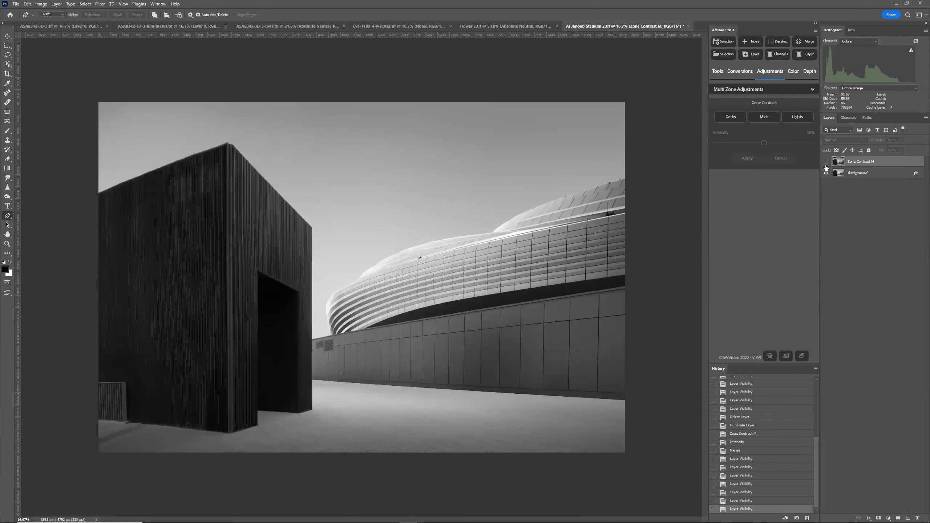
click(827, 163)
click(826, 163)
click(826, 163)
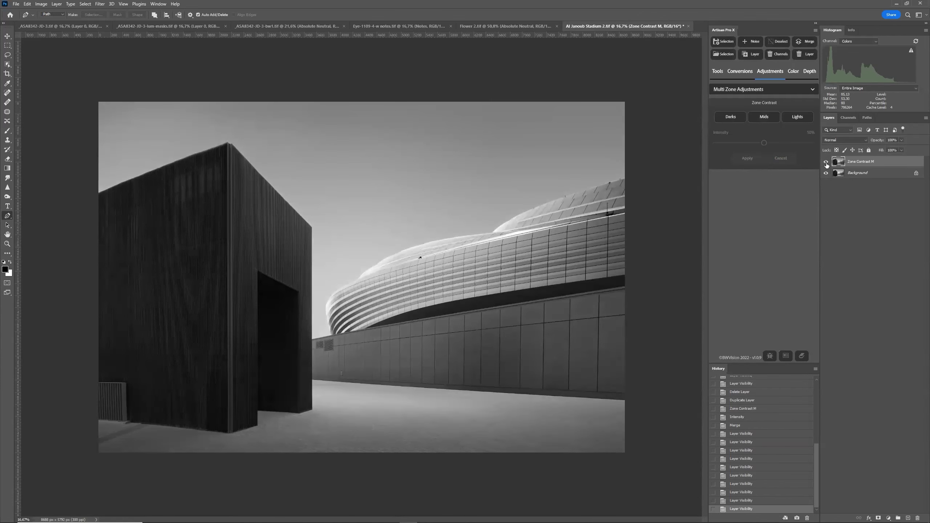
click(827, 164)
click(827, 163)
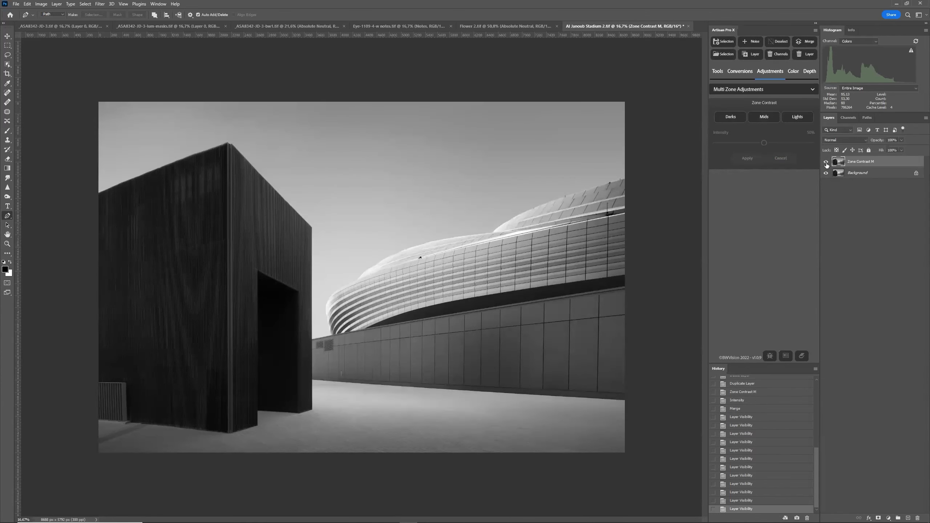
Compare the overall tonal presence with and without the midtone contrast layer at a 1.5% thumbnail view, and fit the photo back to the screen
key(ctrl+minus)
key(ctrl+minus)
key(ctrl+minus)
key(ctrl+minus)
key(ctrl+minus)
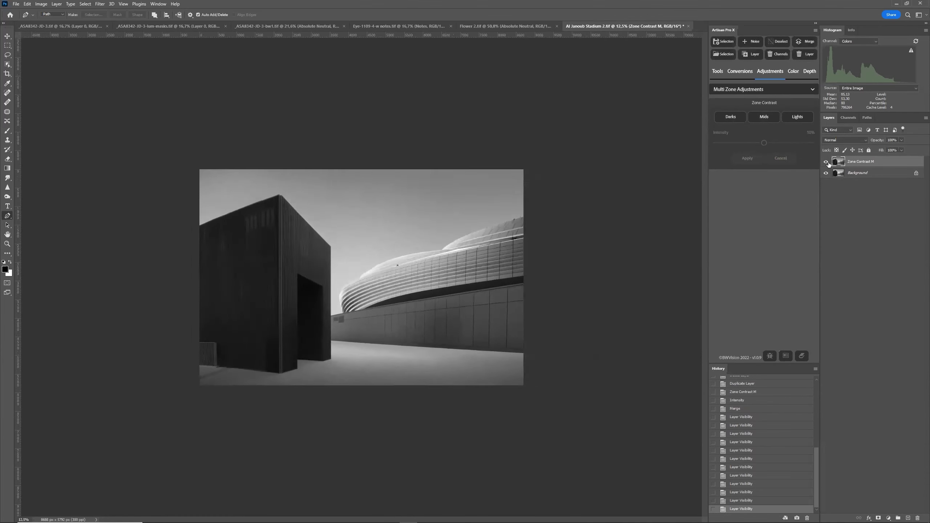
key(ctrl+minus)
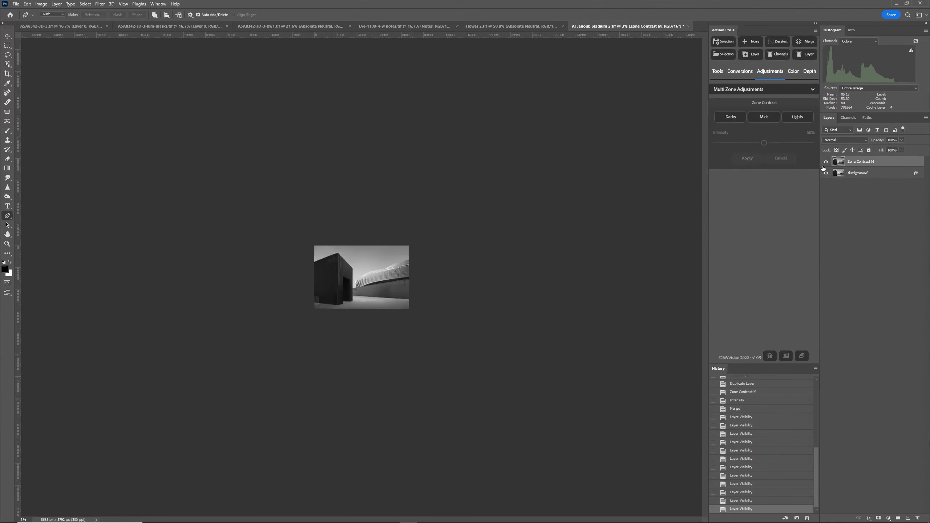
click(826, 163)
key(ctrl+minus)
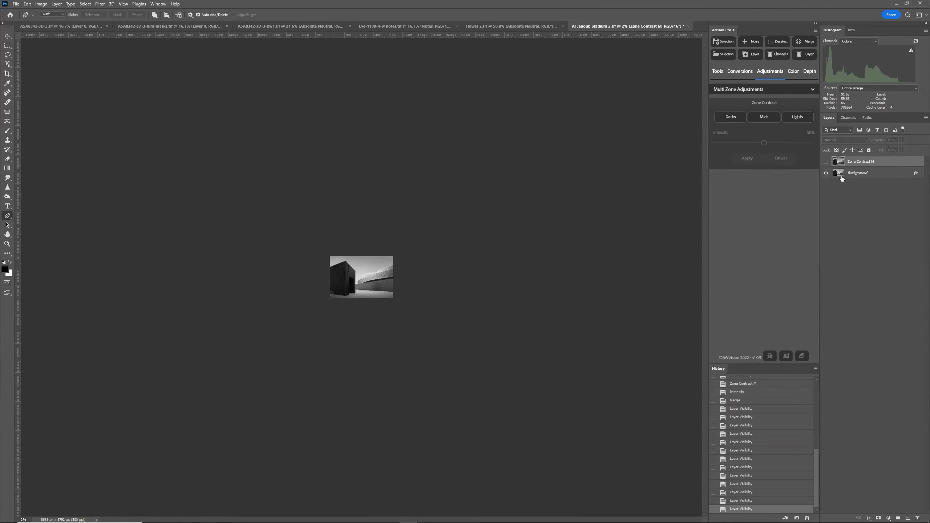
key(ctrl+minus)
key(ctrl+minus)
click(826, 162)
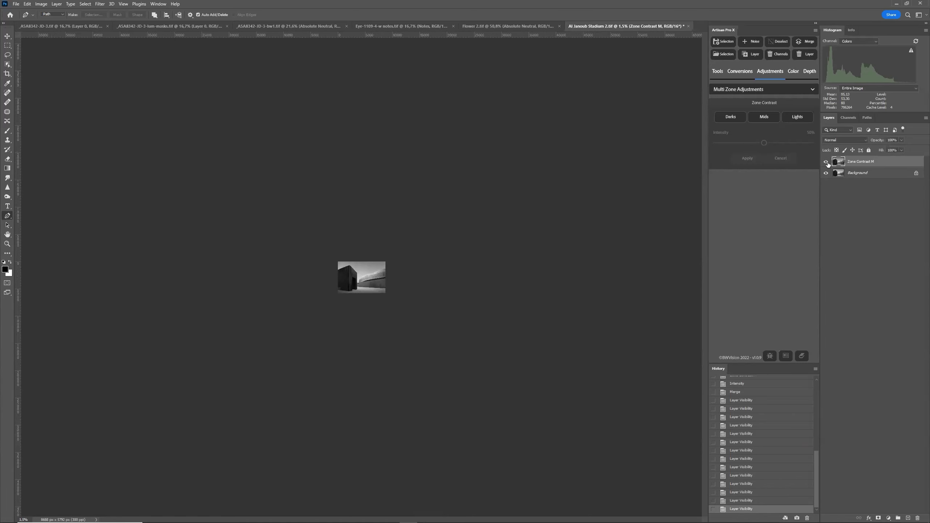
click(827, 163)
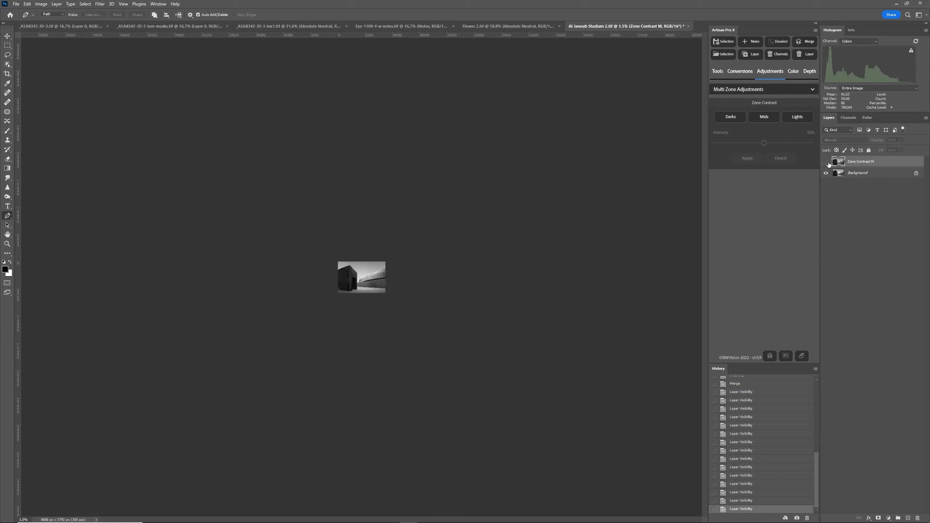
click(828, 162)
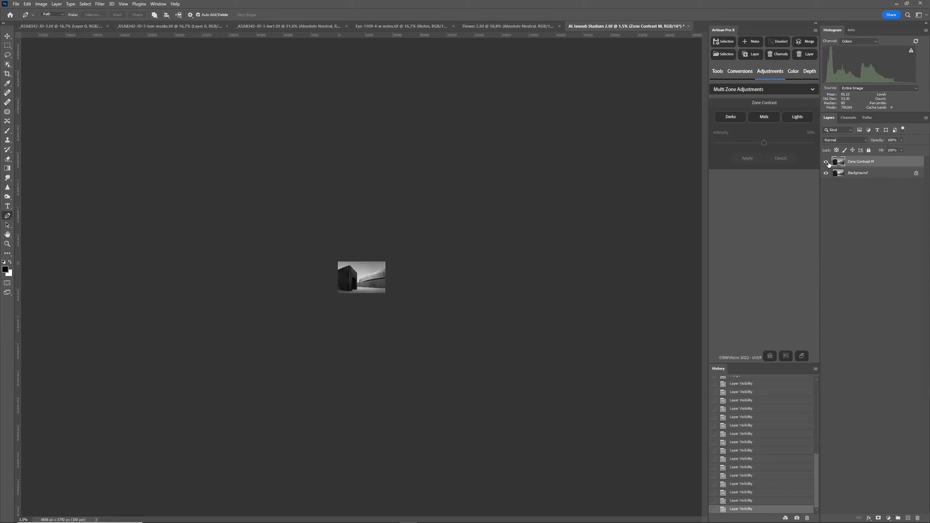
click(827, 163)
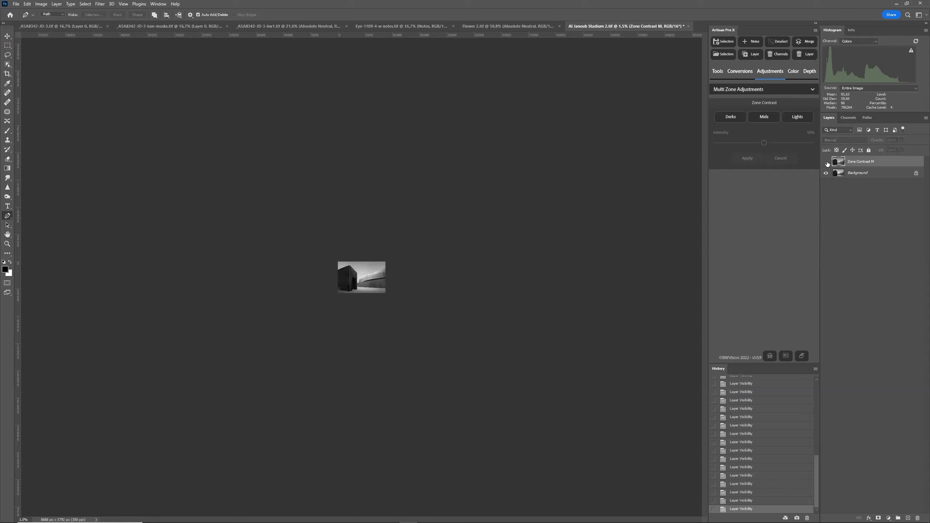
click(828, 162)
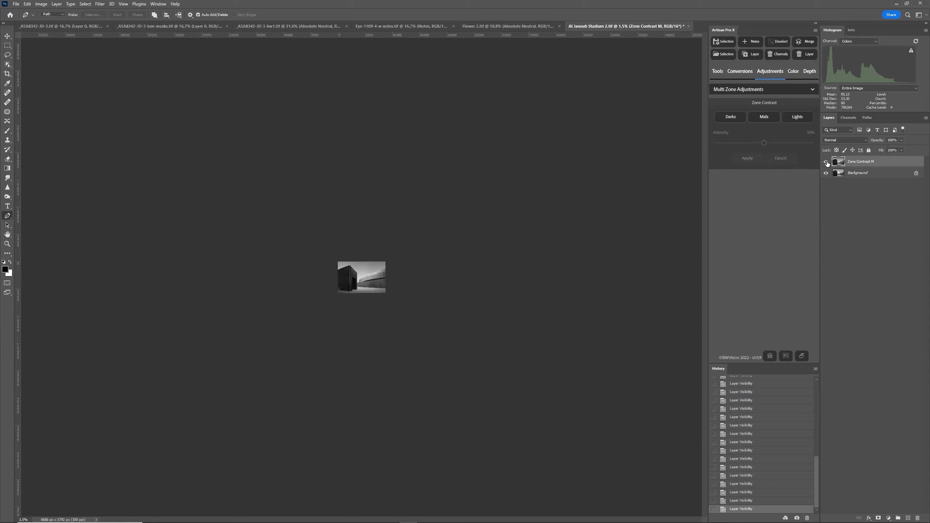
click(828, 163)
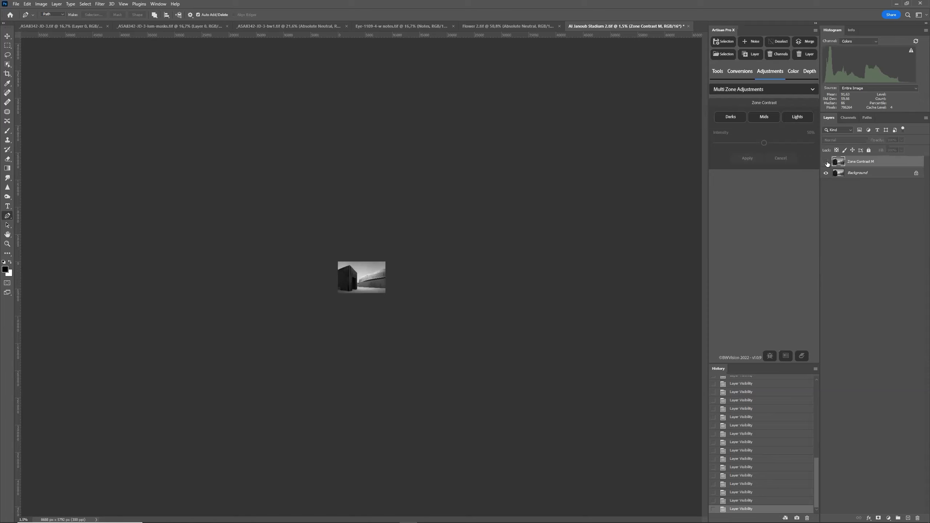
click(827, 163)
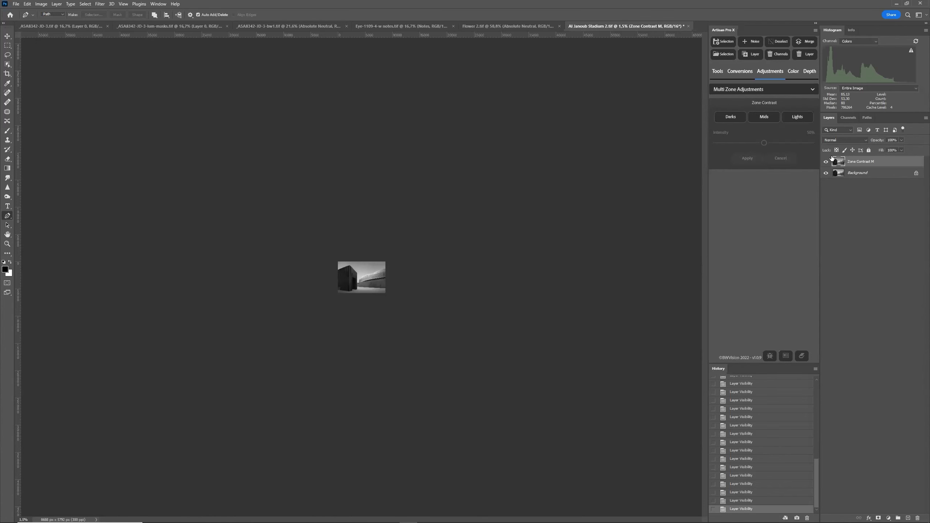
key(ctrl+0)
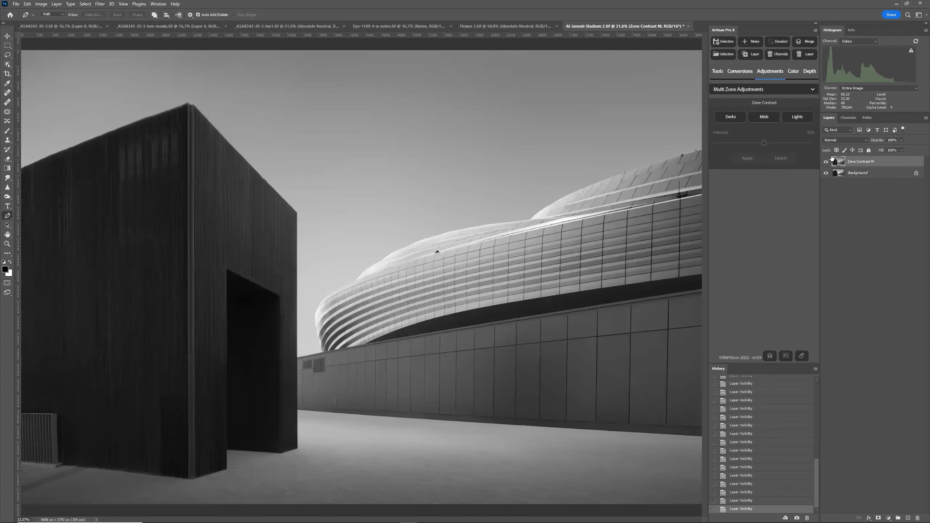